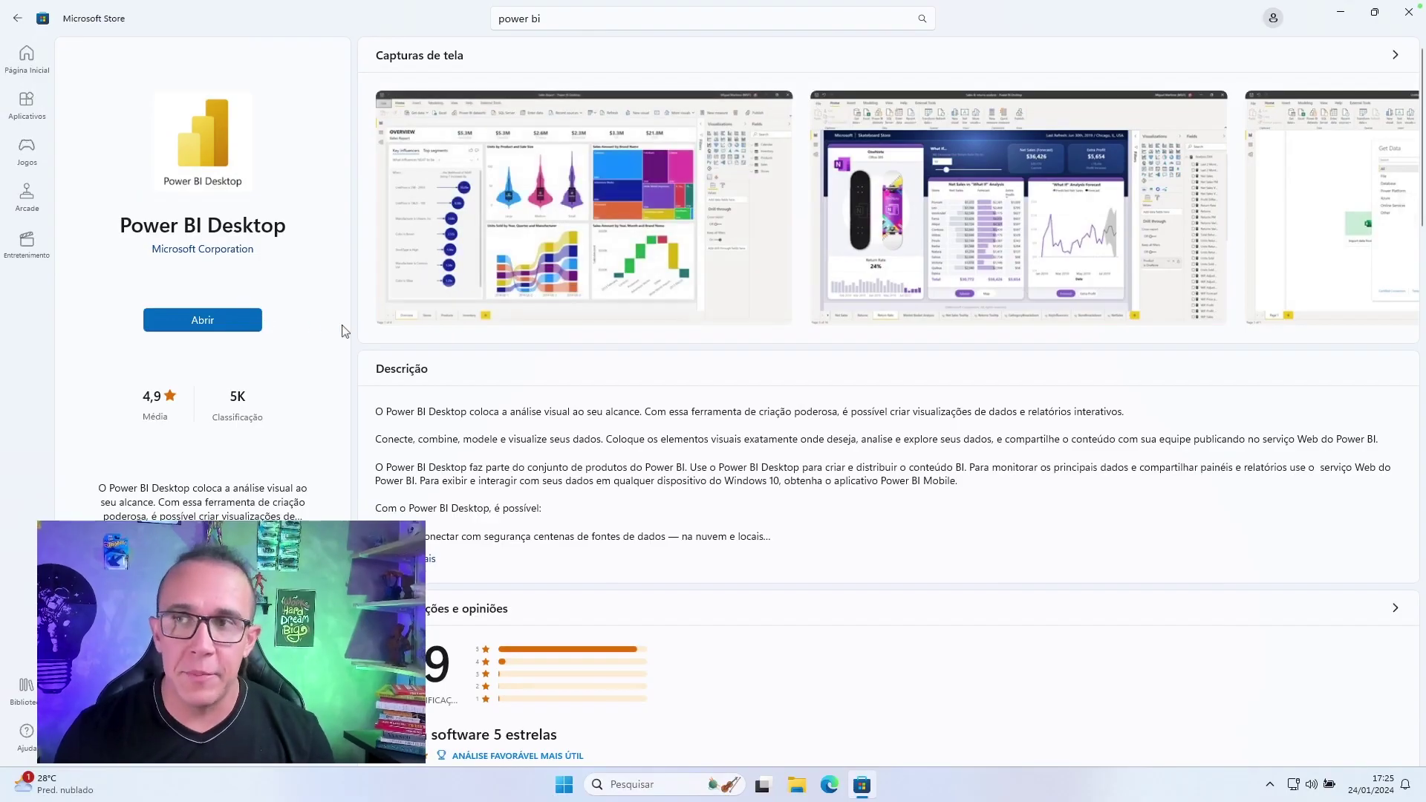
Launch Power BI Desktop from its Microsoft Store page and dismiss the welcome window.
click(215, 322)
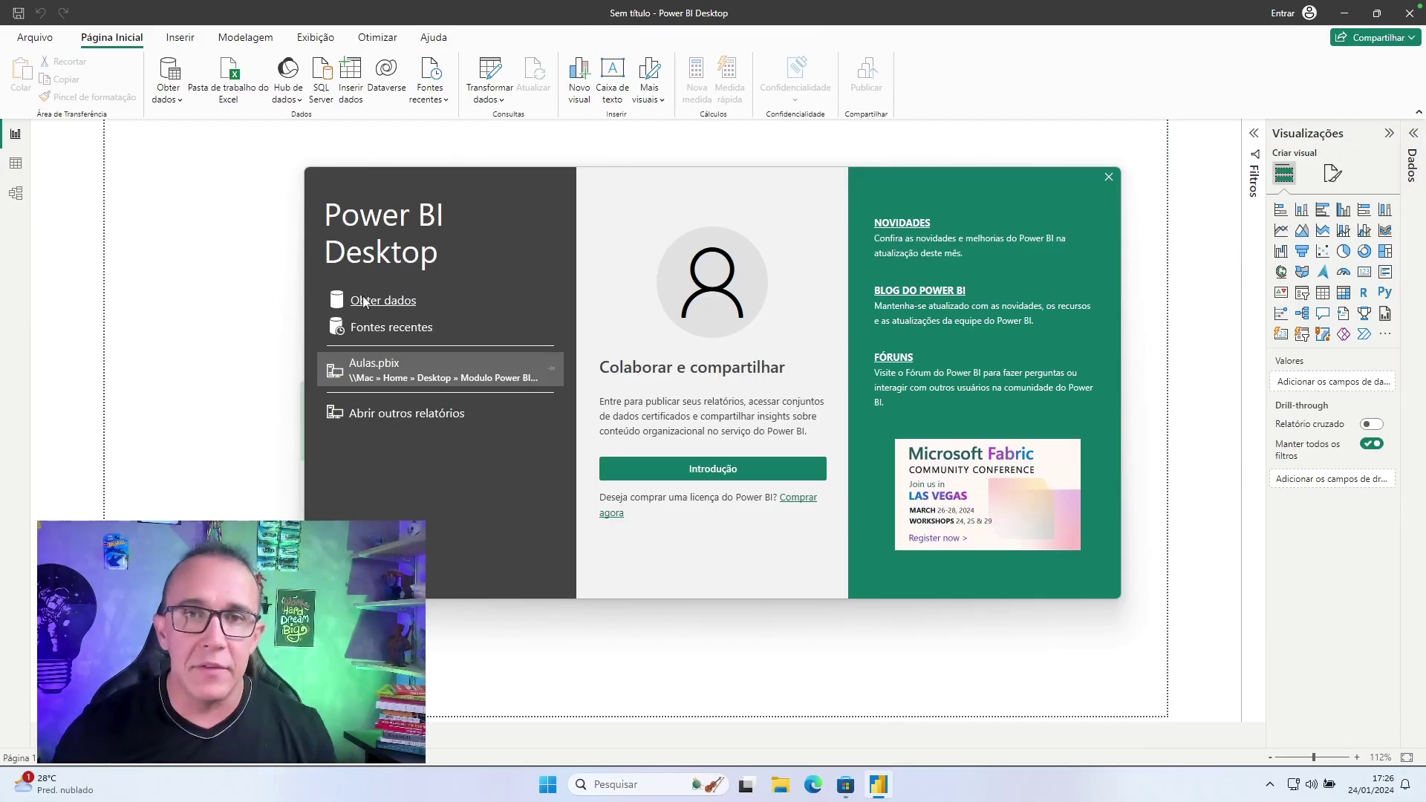
click(1108, 179)
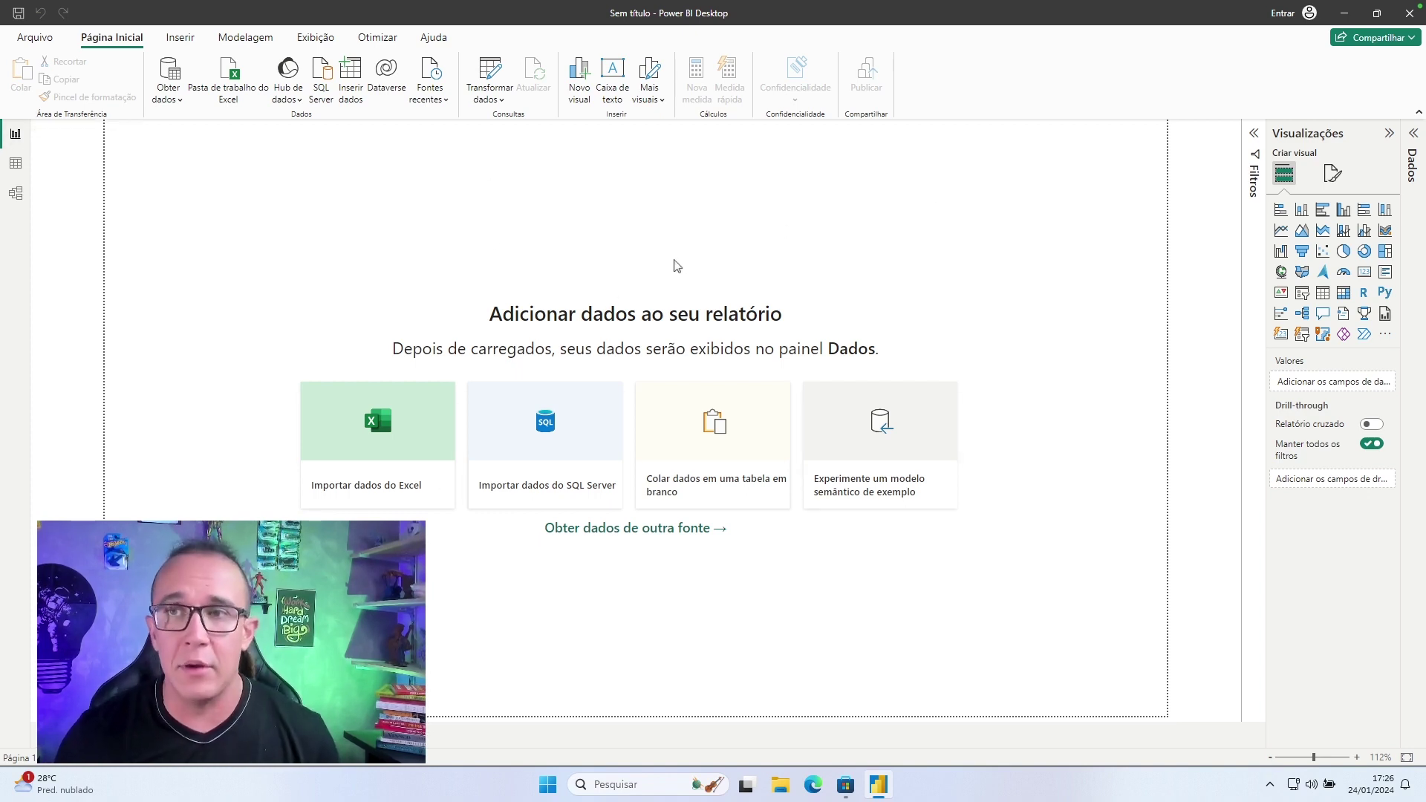
Look through the empty table and model views, return to the report view, and expand the collapsed Filtros and Dados panes.
click(16, 163)
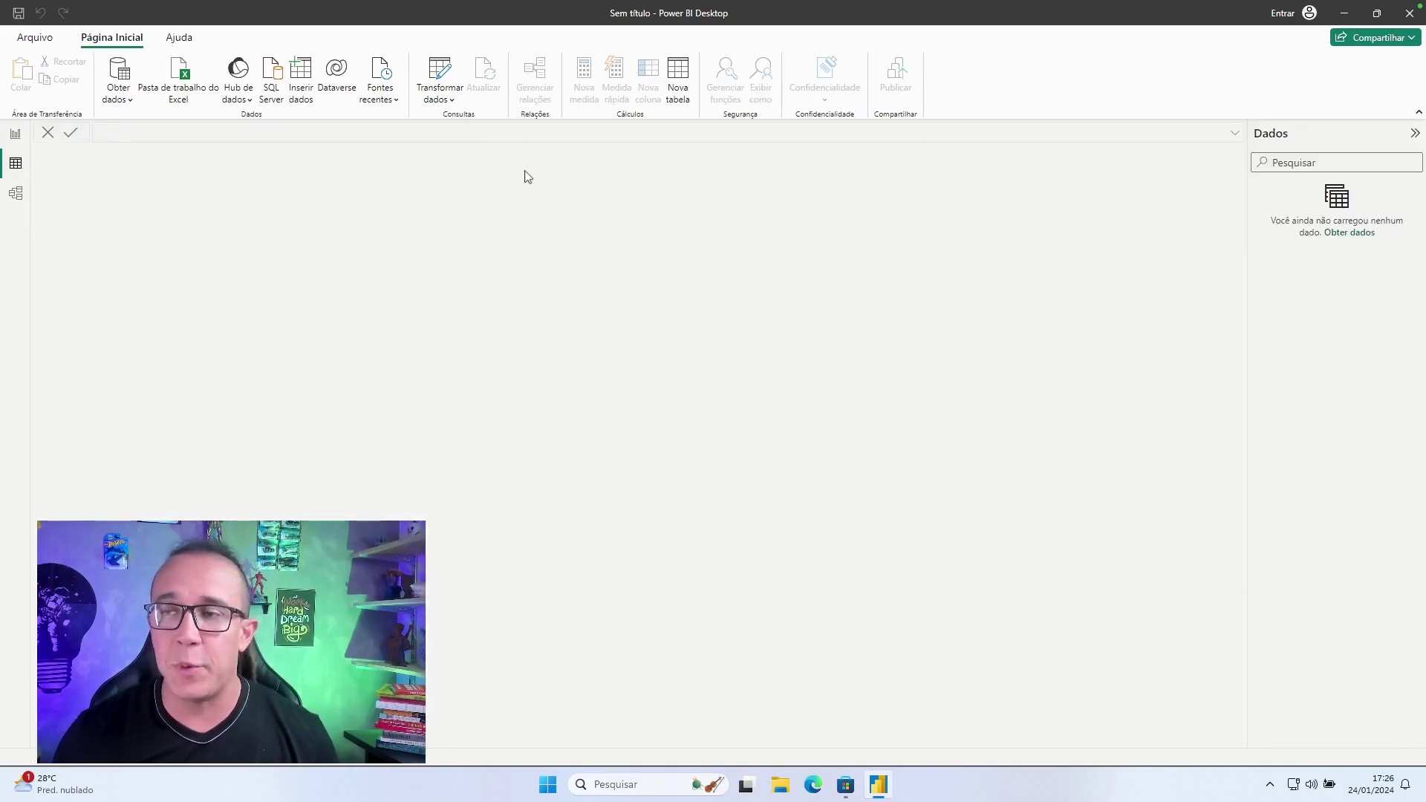
click(15, 193)
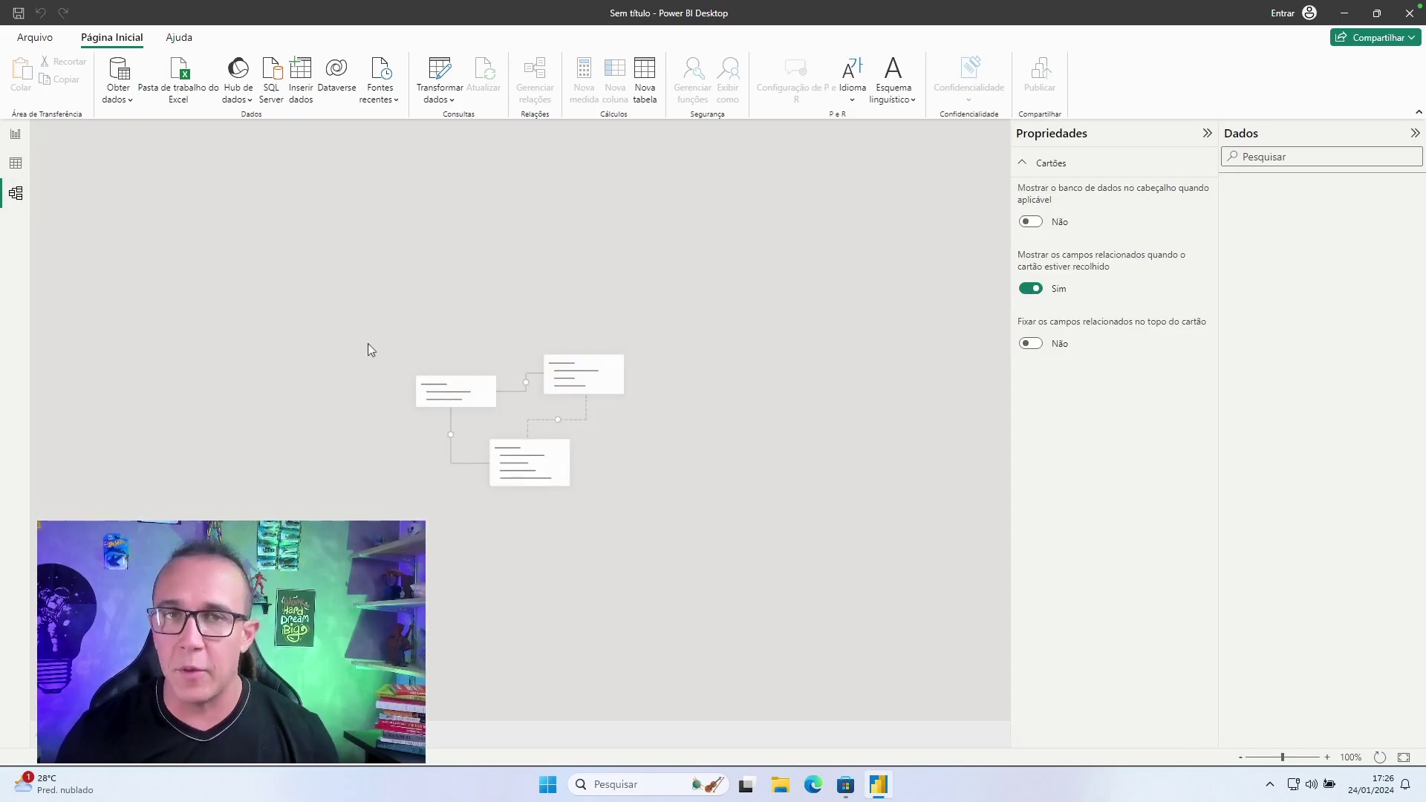
click(15, 134)
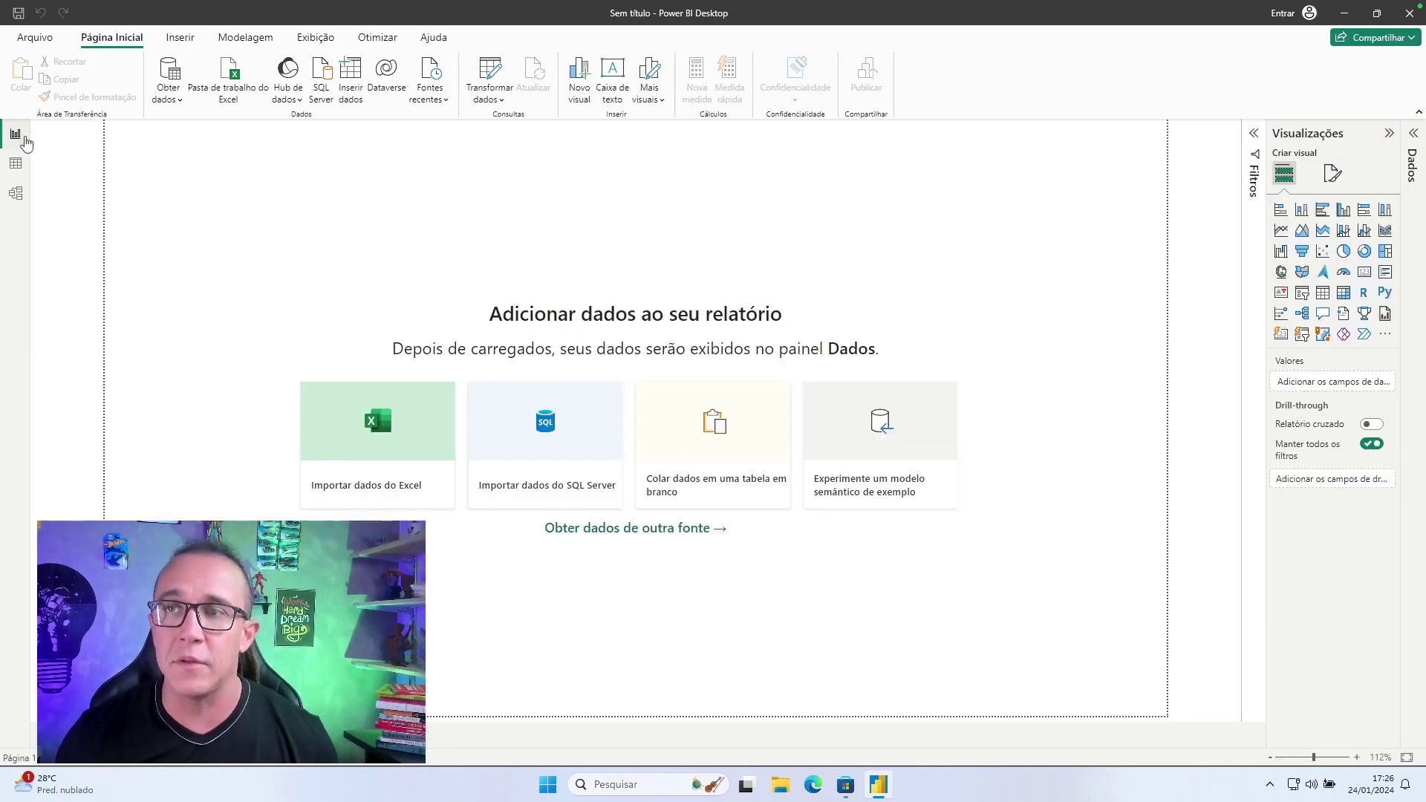
click(1252, 157)
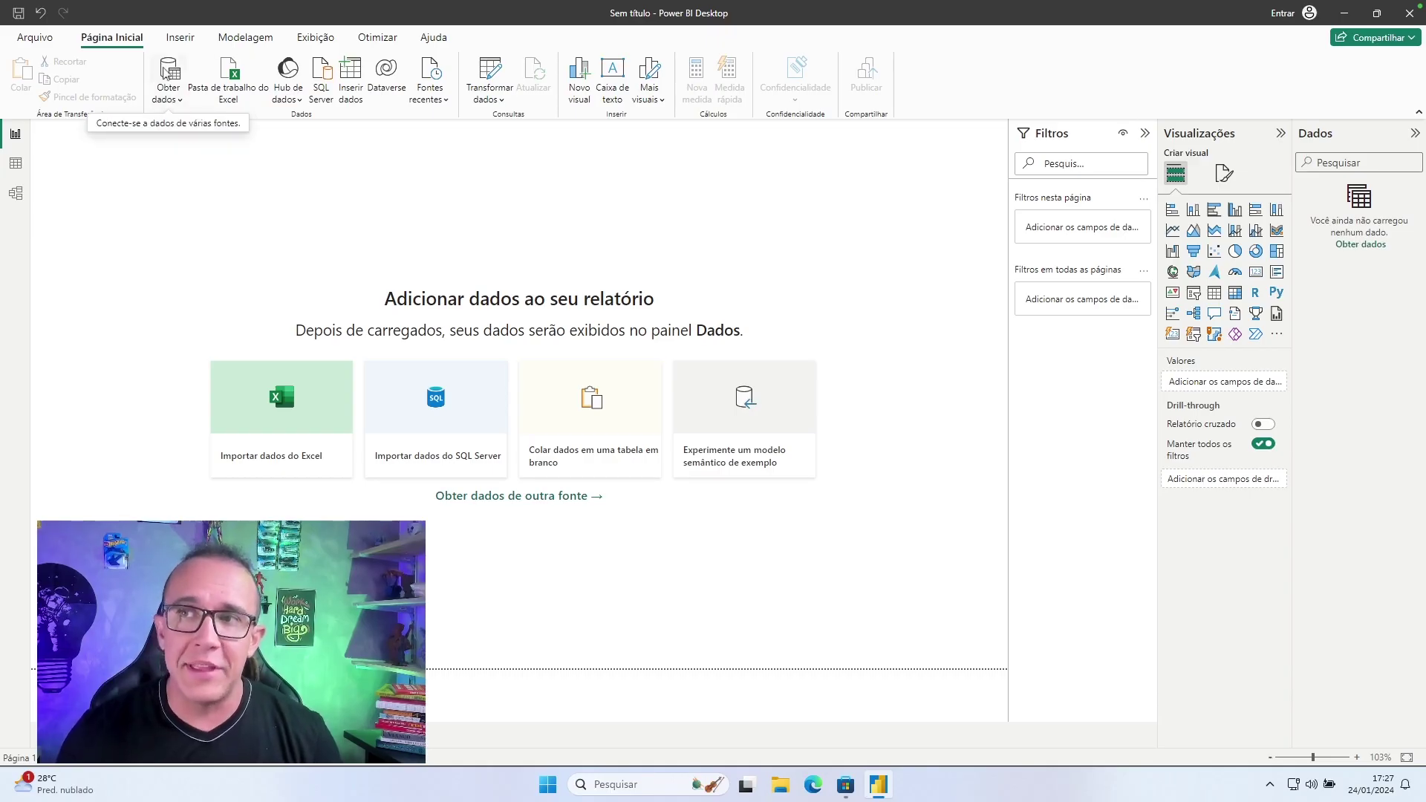
Browse the Arquivo and Banco de Dados connector categories in the full data source list and connect to a Texto/CSV source.
click(167, 94)
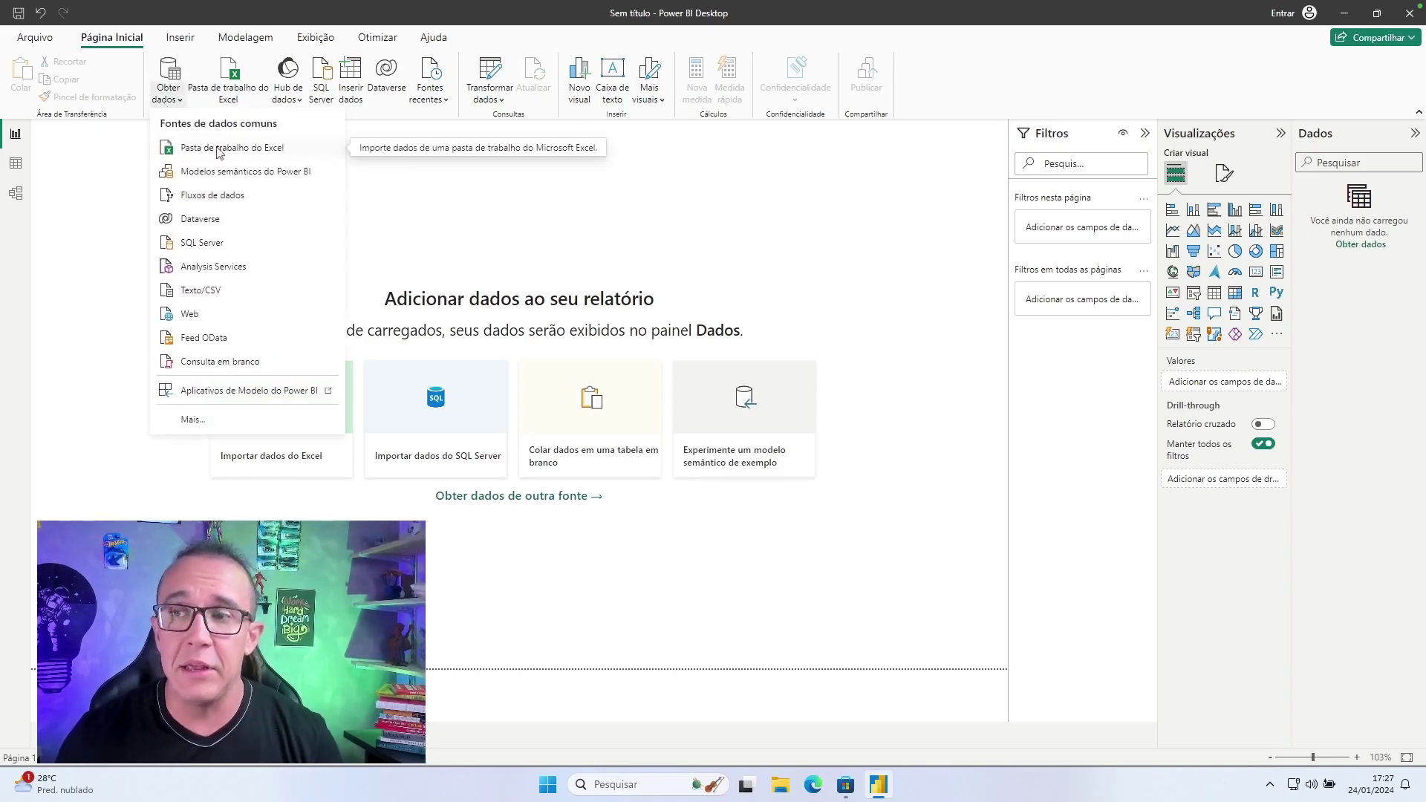
click(221, 419)
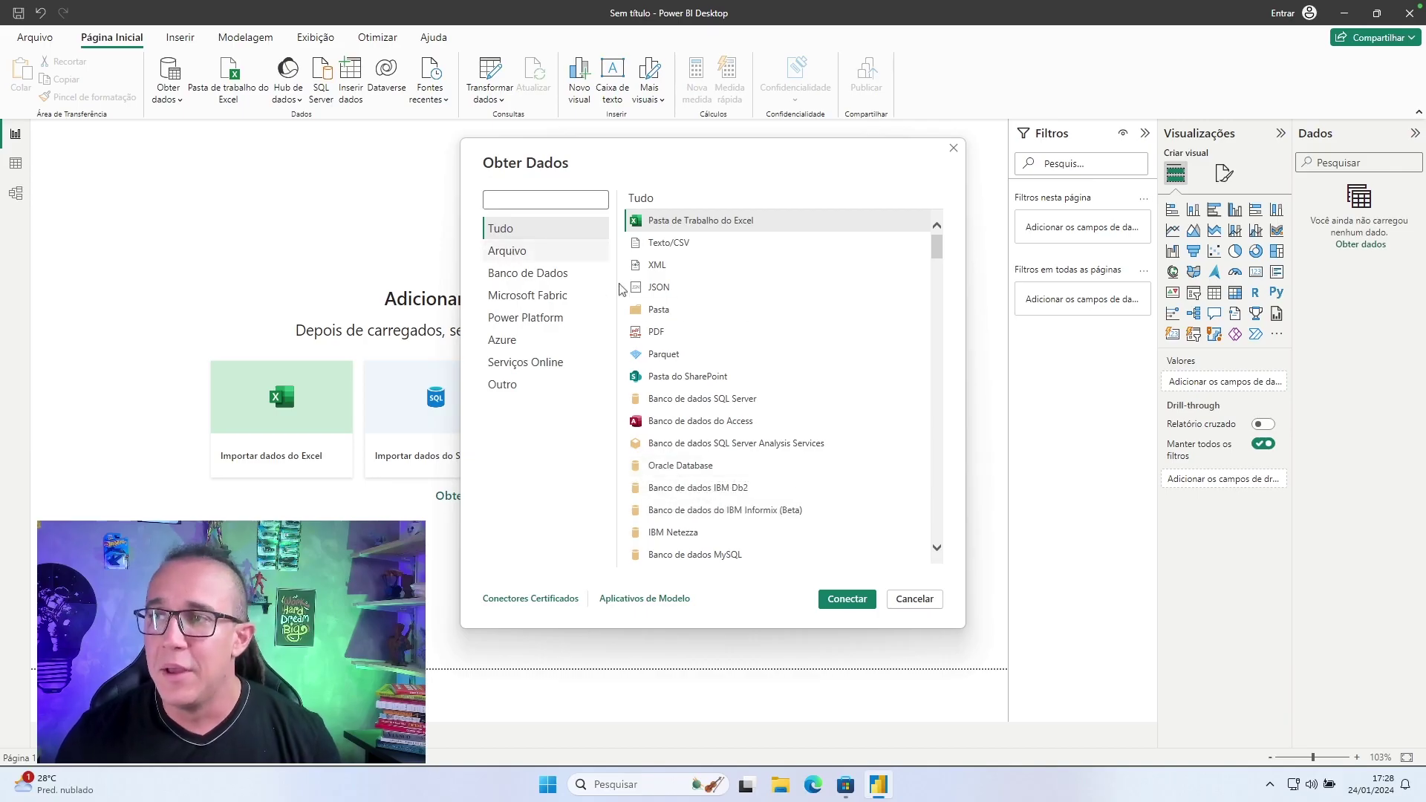
click(511, 252)
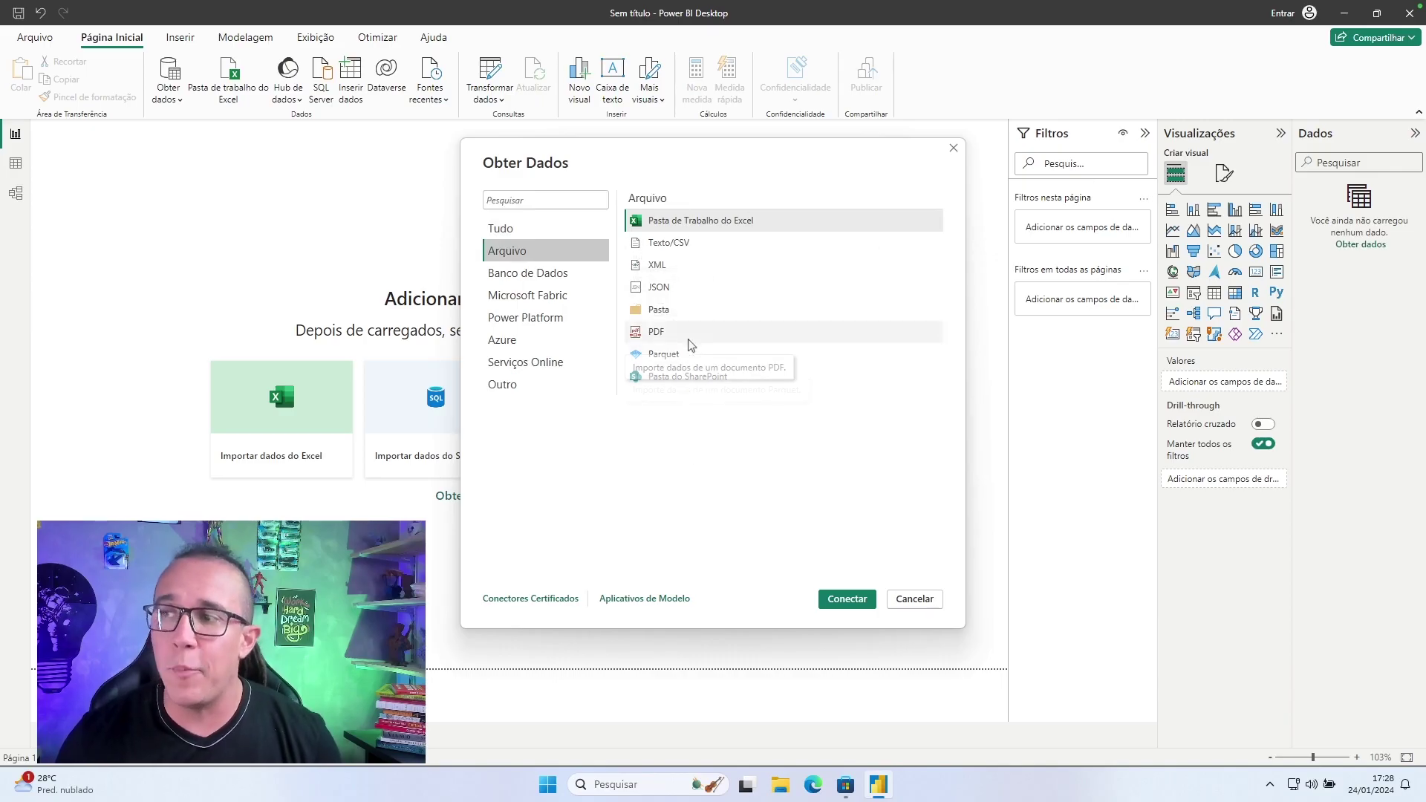
click(529, 274)
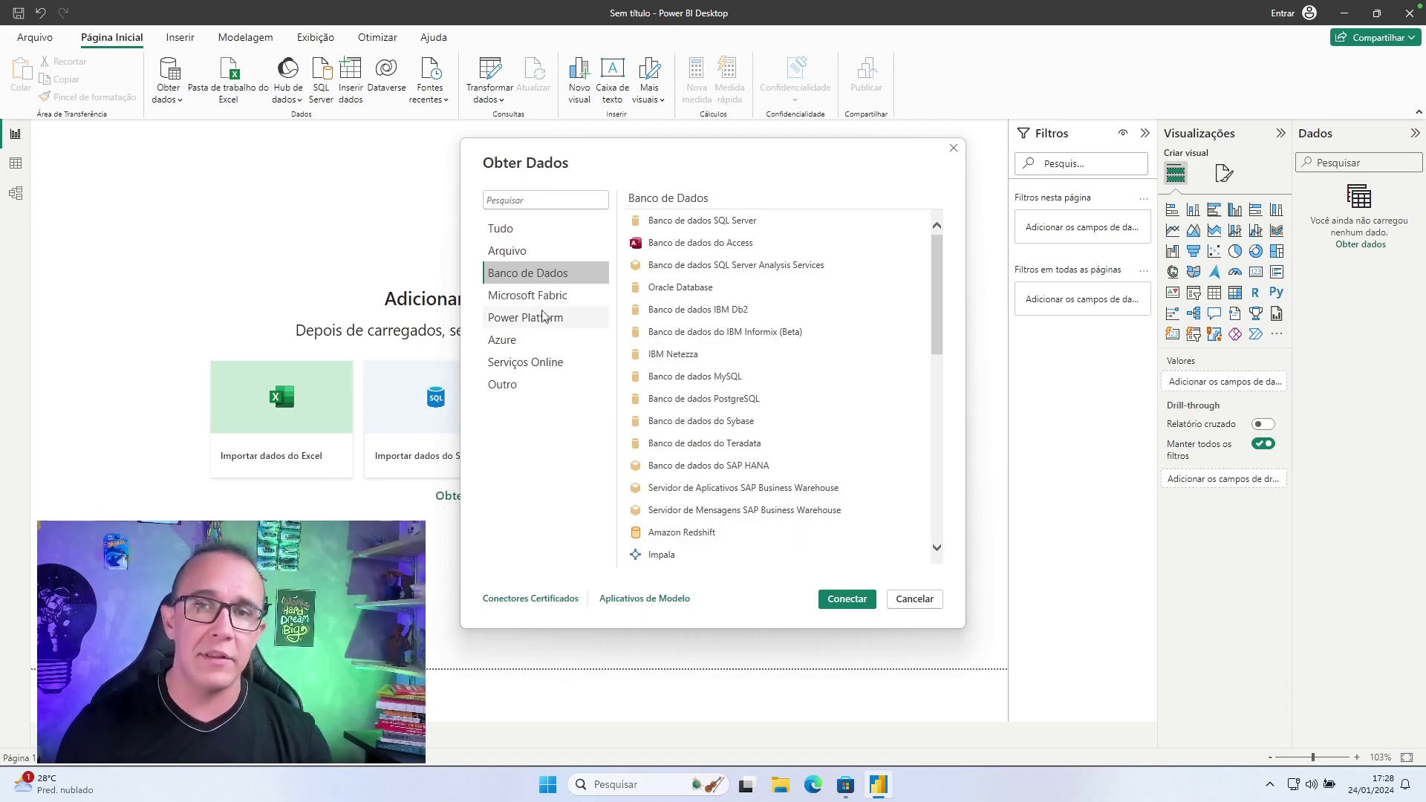
click(531, 239)
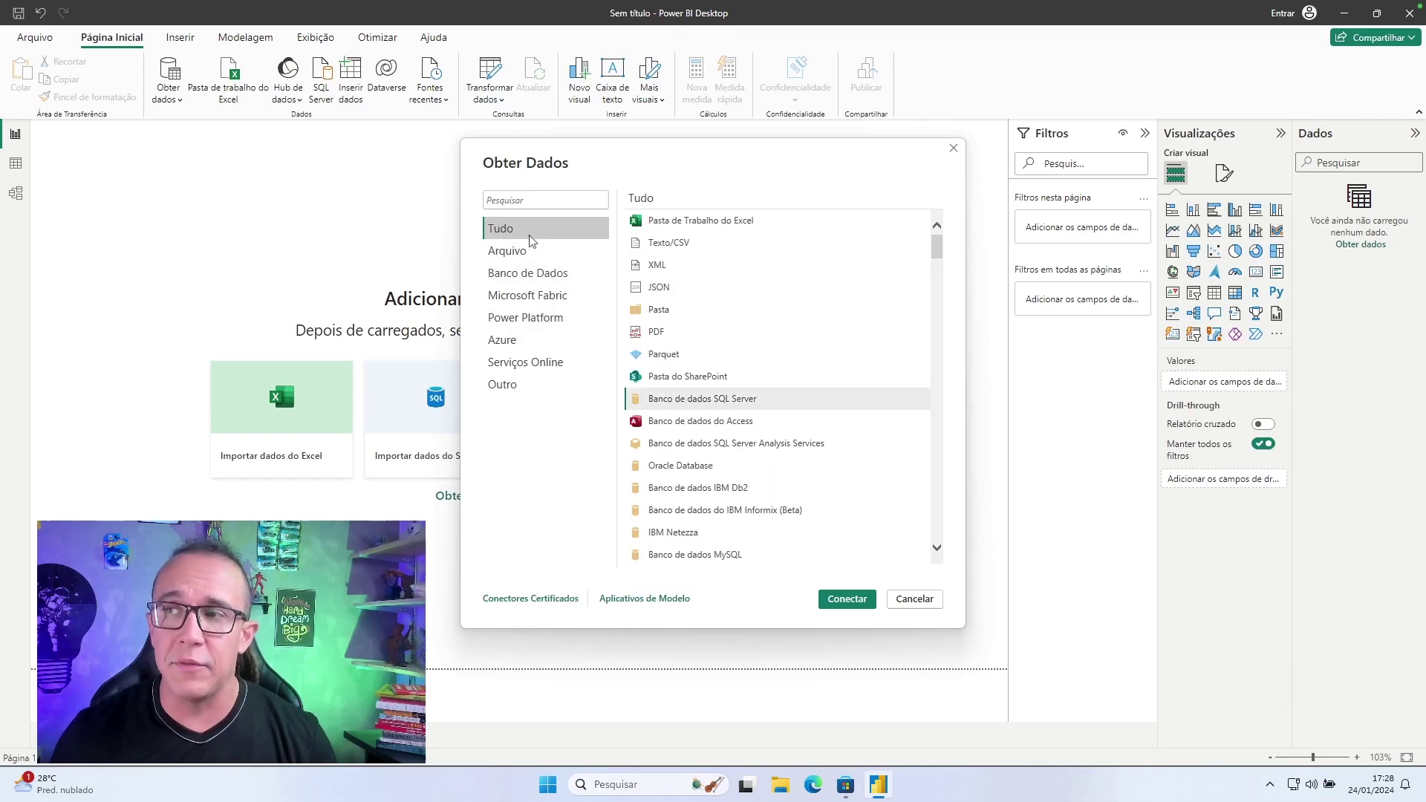
click(675, 251)
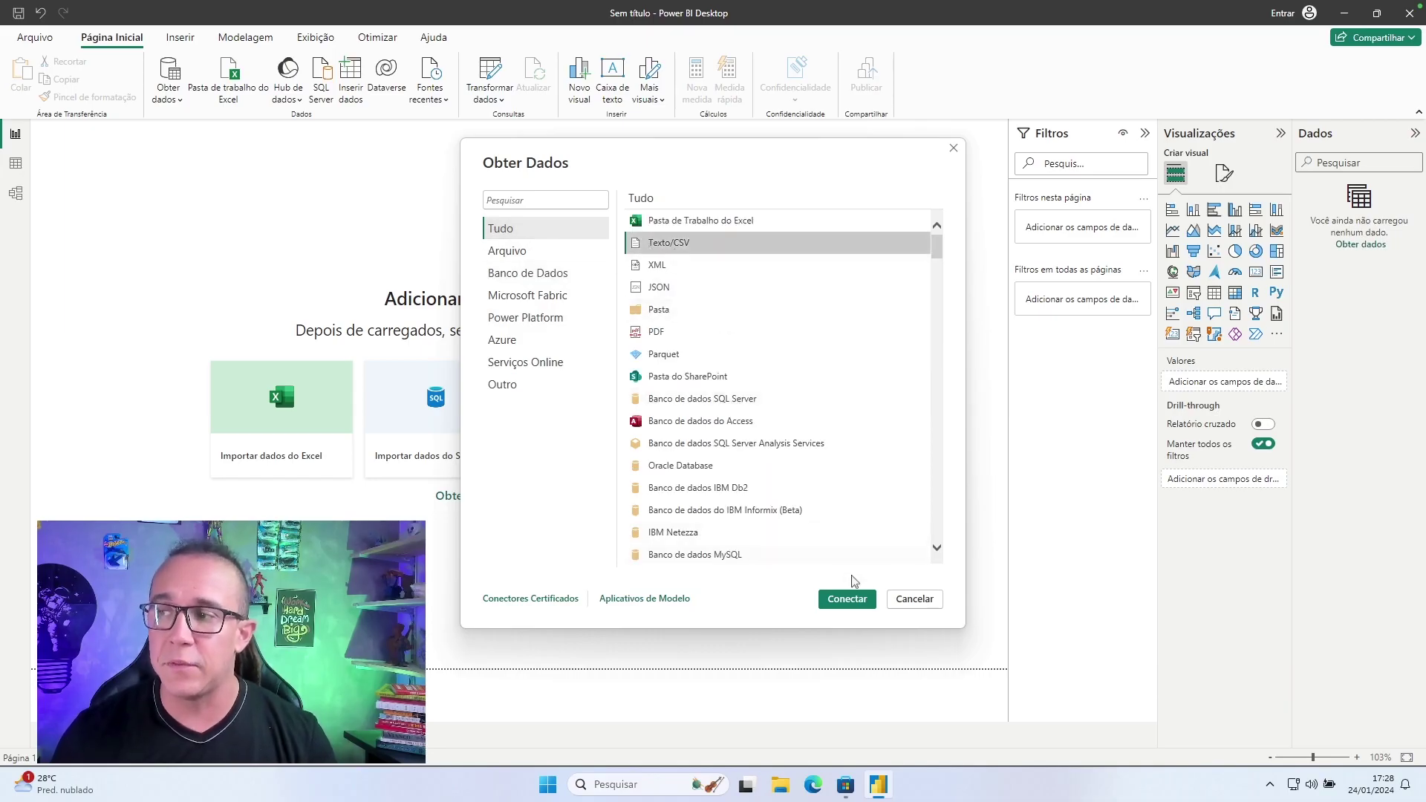
click(857, 603)
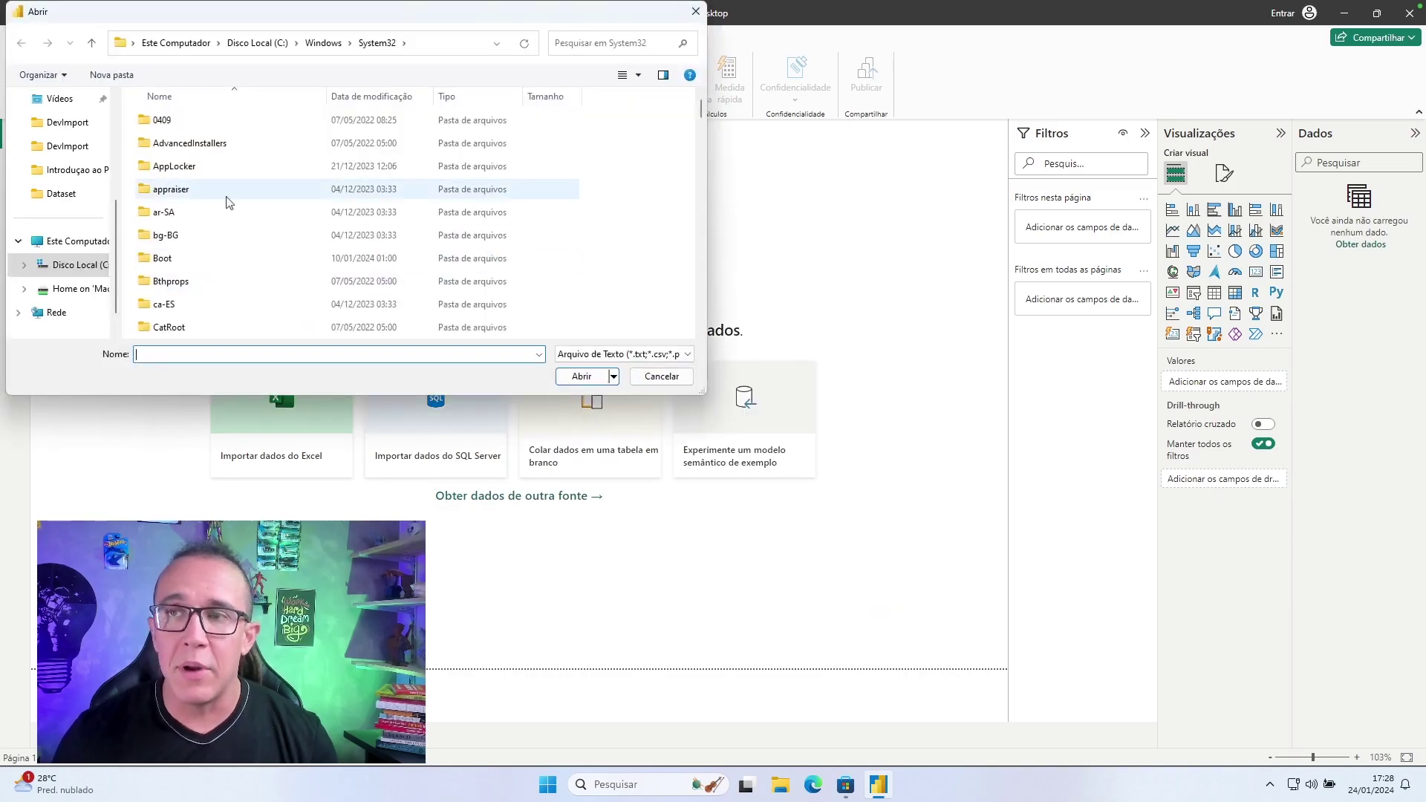
Open fato_vendas.csv from the DevImport folder as the data source.
scroll(85, 133, down, 1)
scroll(82, 145, up, 3)
click(68, 169)
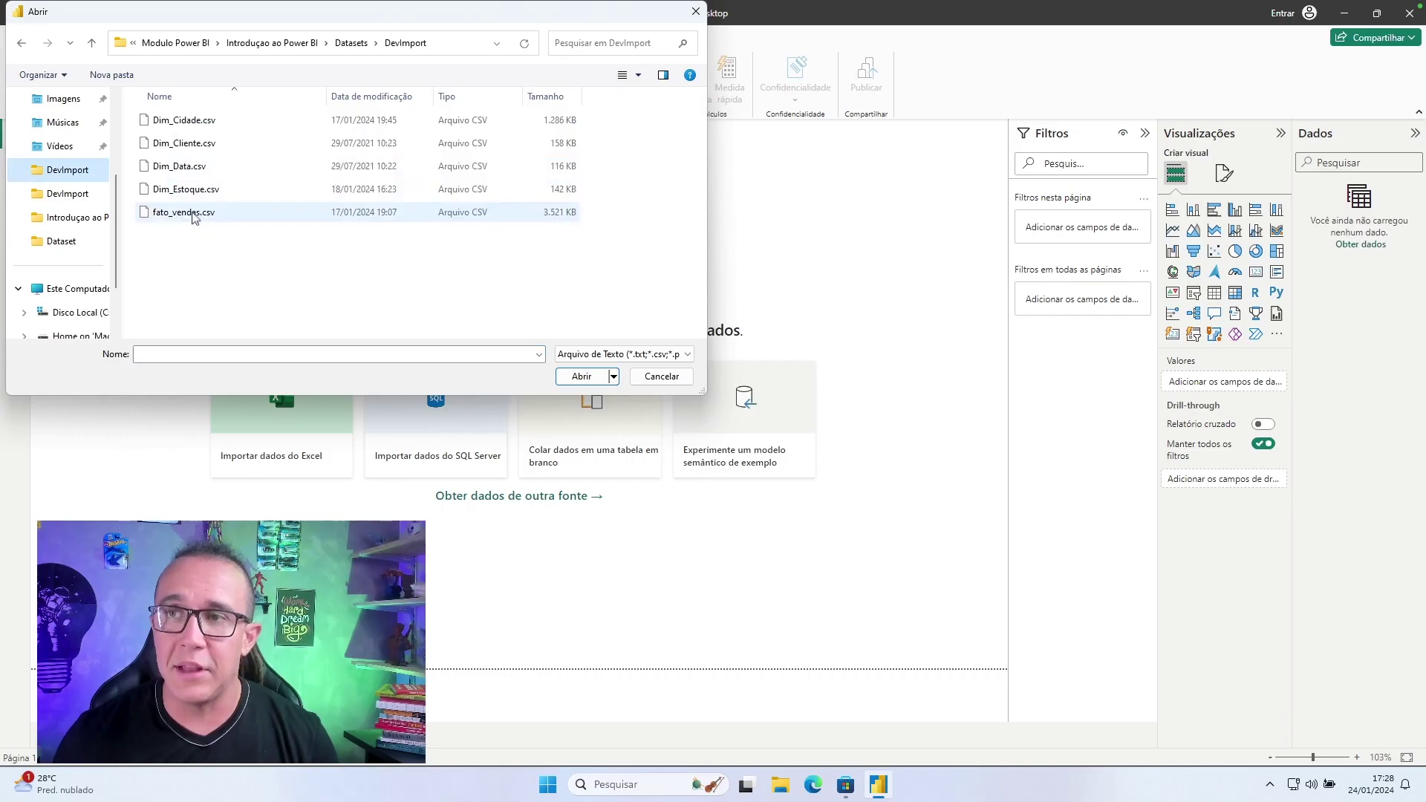
double_click(192, 215)
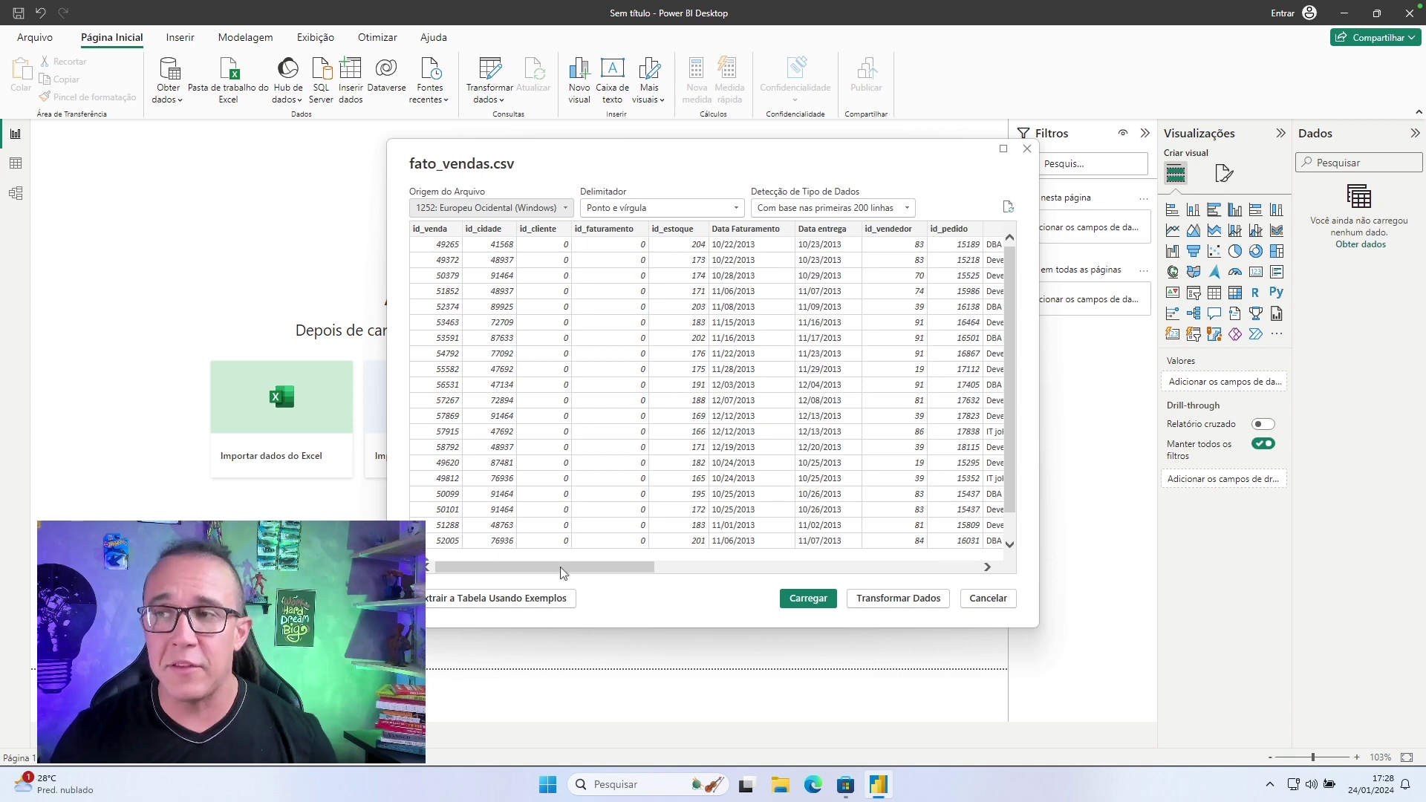
Send the previewed fato_vendas.csv data to the Power Query editor for transformation and maximize the editor window.
mouse_move(562, 572)
mouse_down()
mouse_move(901, 568)
mouse_move(551, 566)
mouse_up()
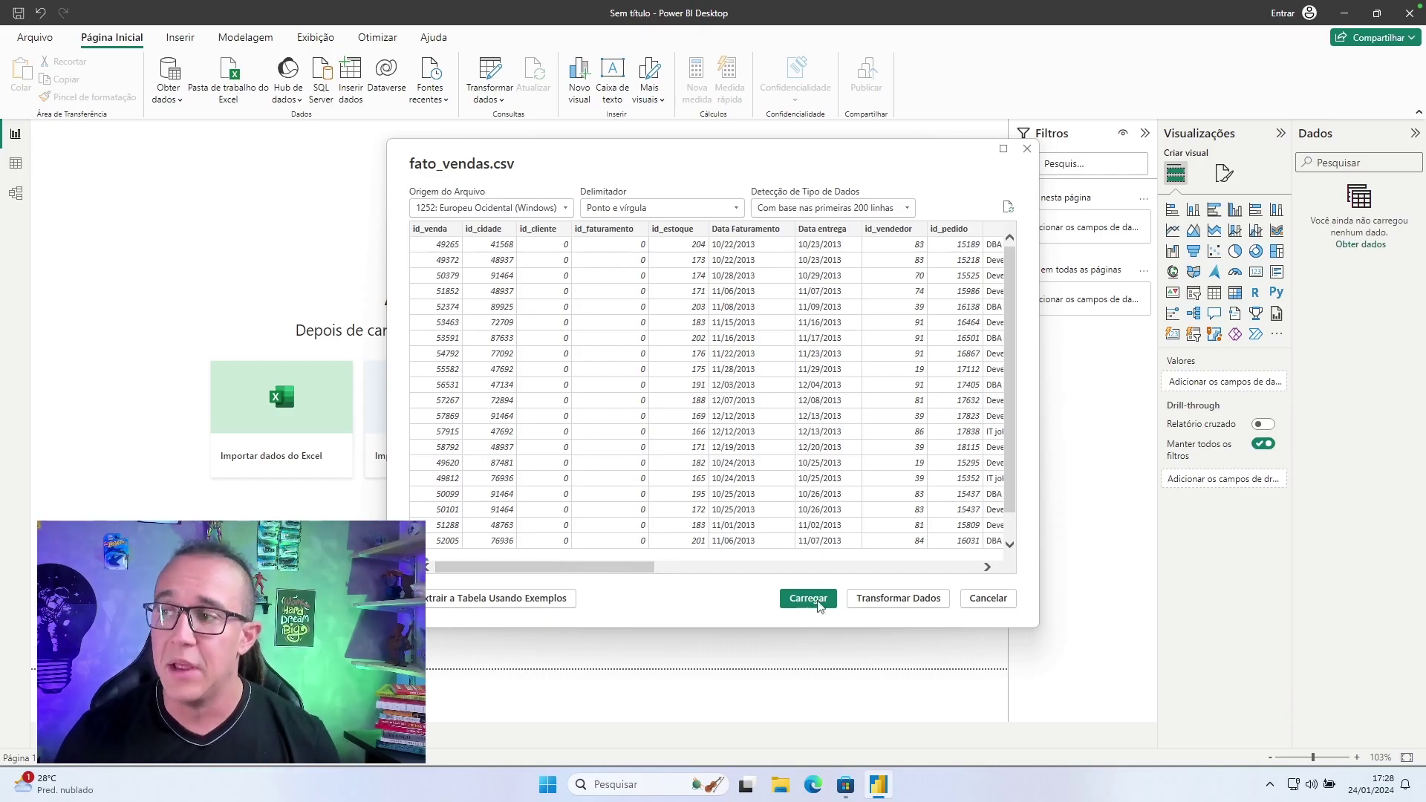
click(899, 599)
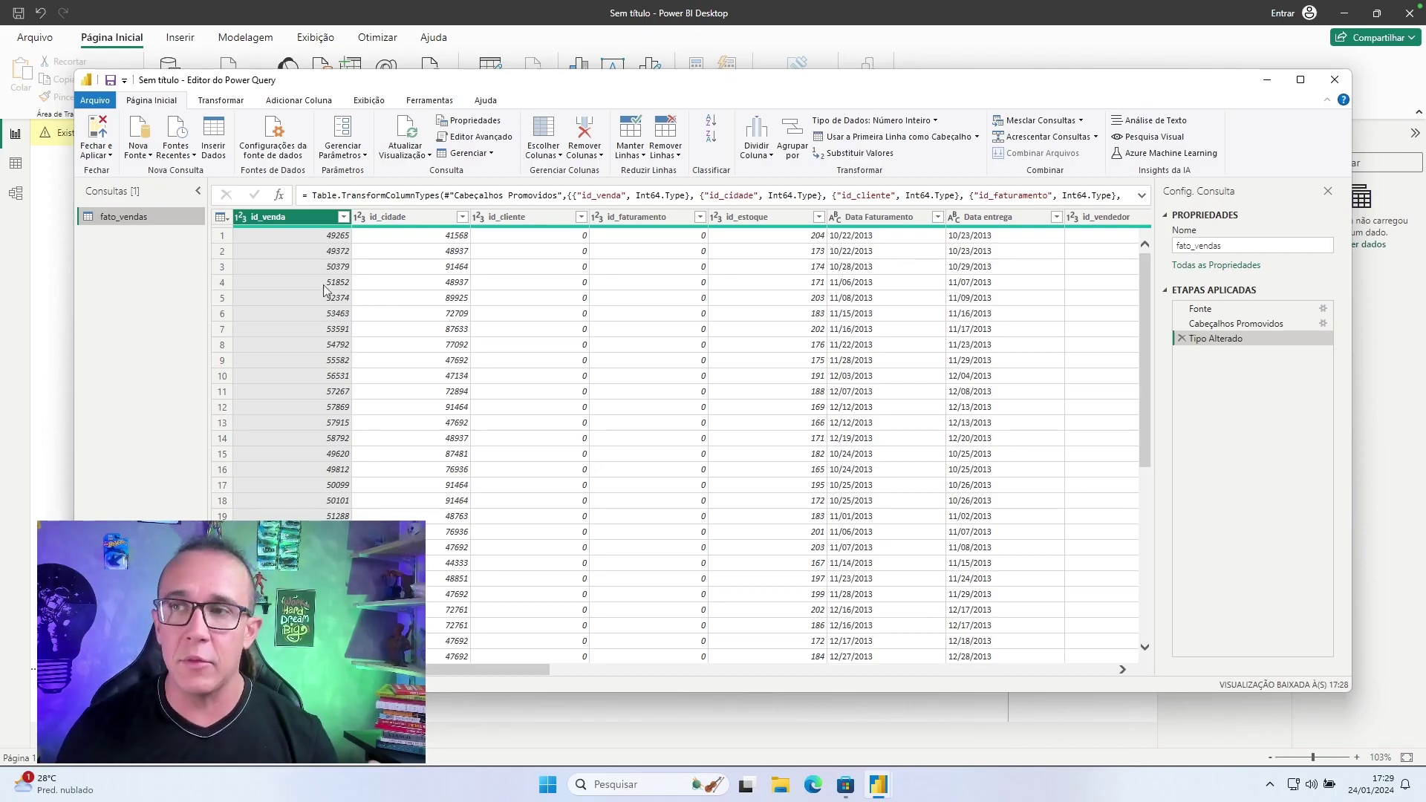
click(1300, 79)
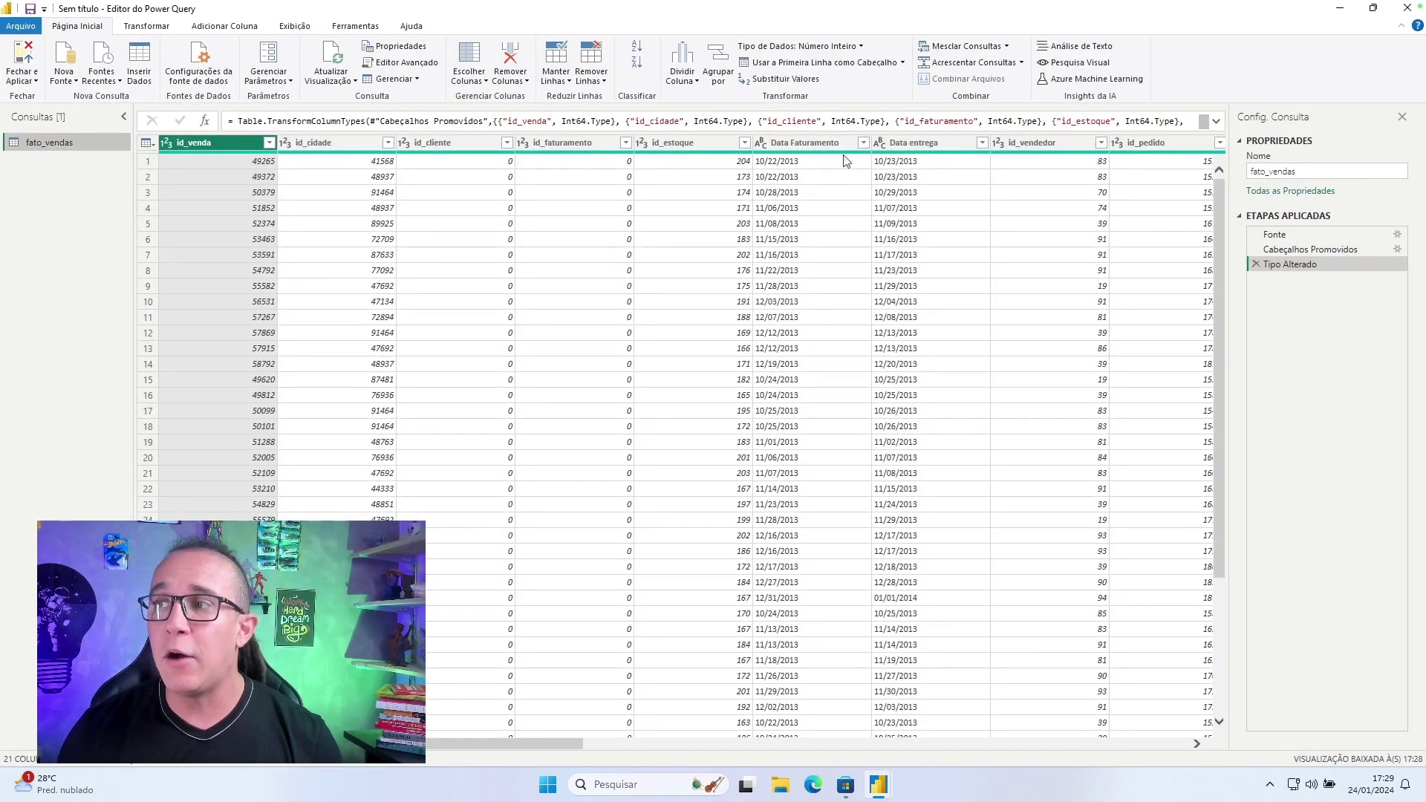
Change the id_cidade column's data type to Texto, replacing the existing conversion.
click(287, 144)
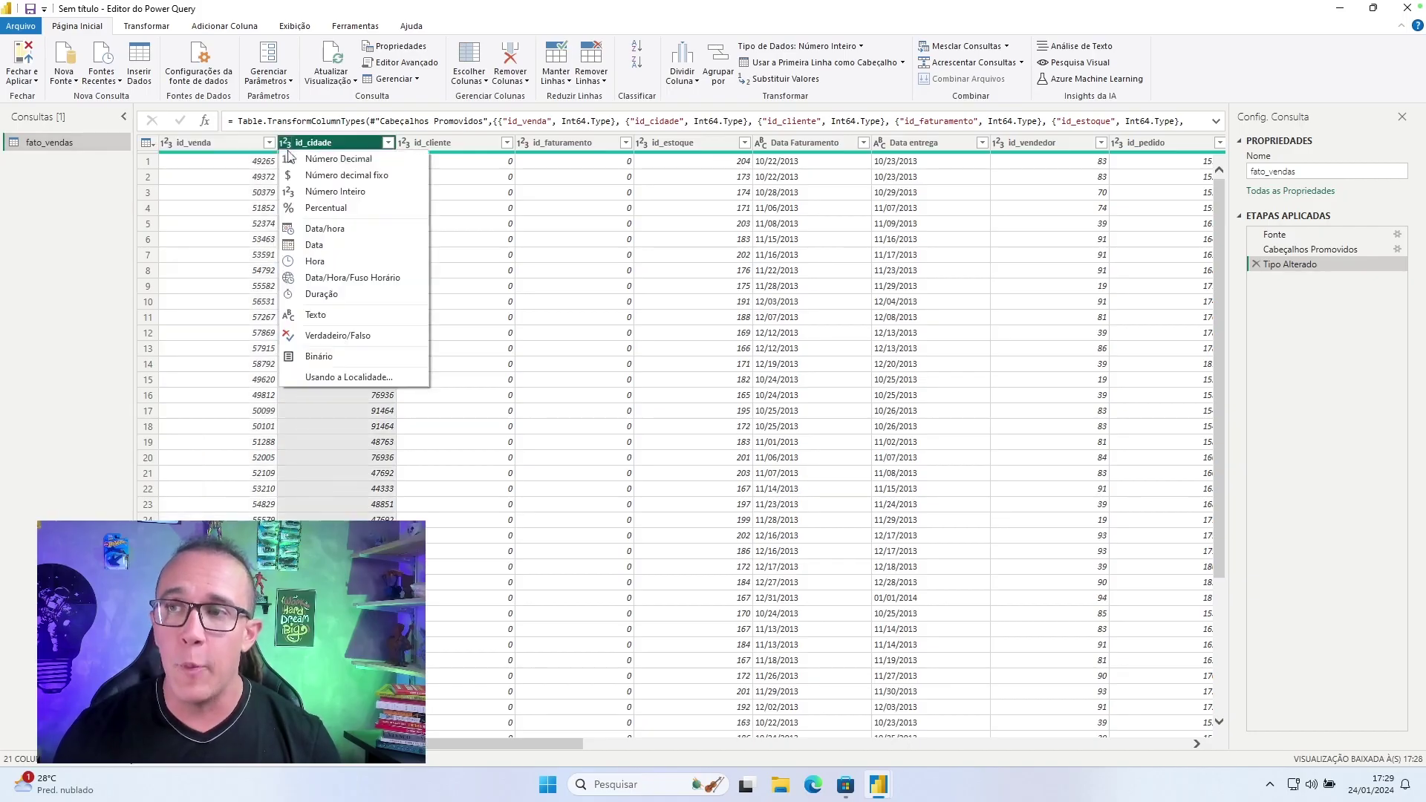
click(332, 308)
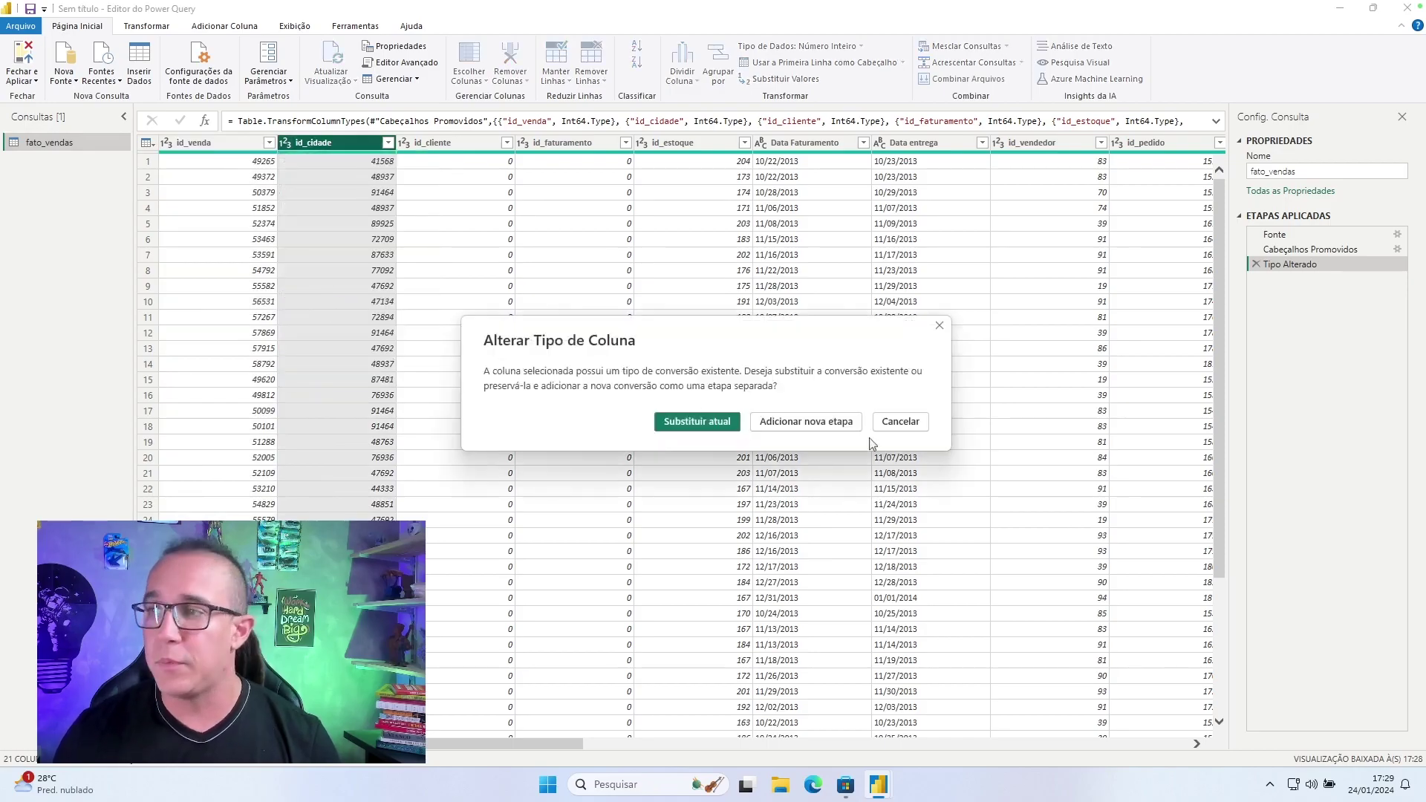
click(709, 423)
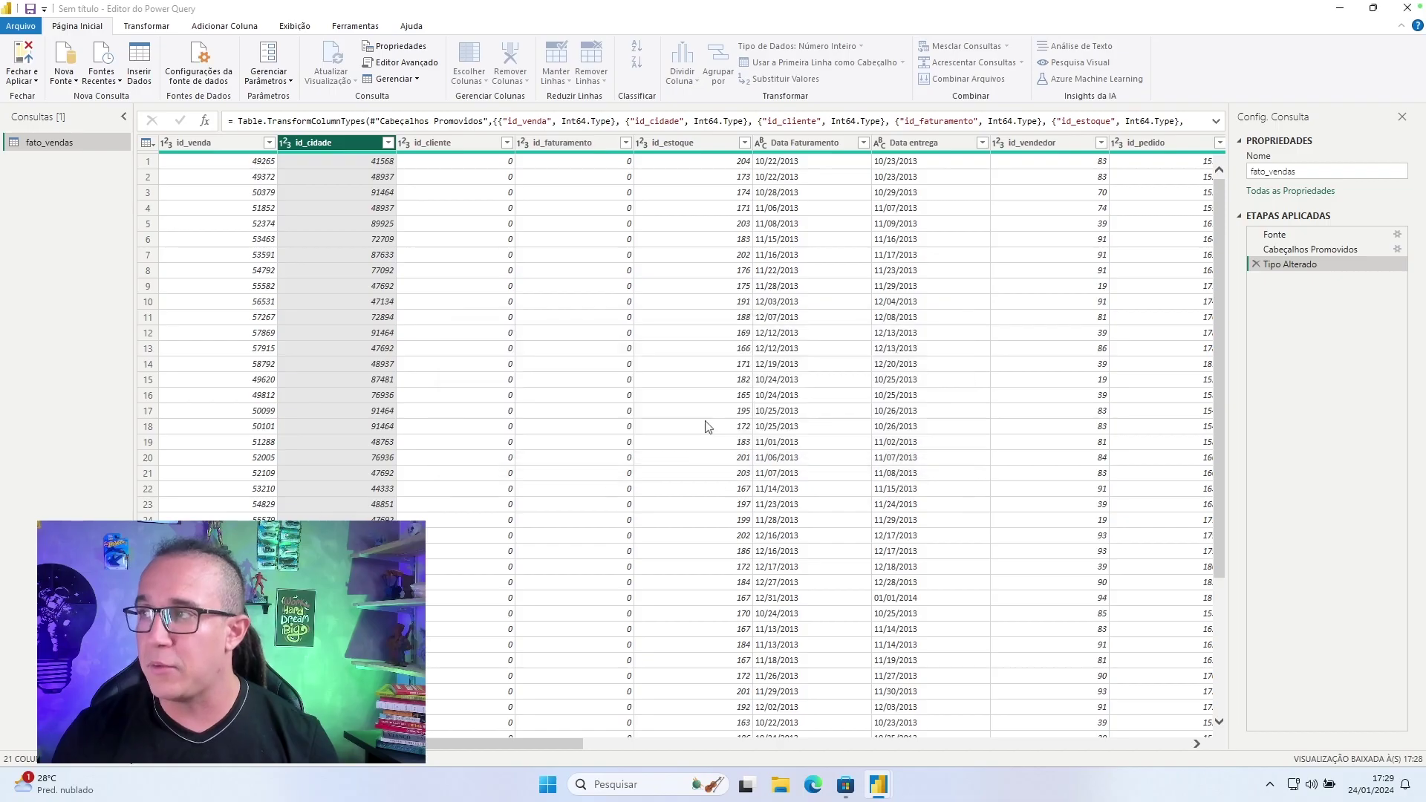
Set the id_cidade column's data type back to Número Inteiro, replacing the current conversion.
click(285, 144)
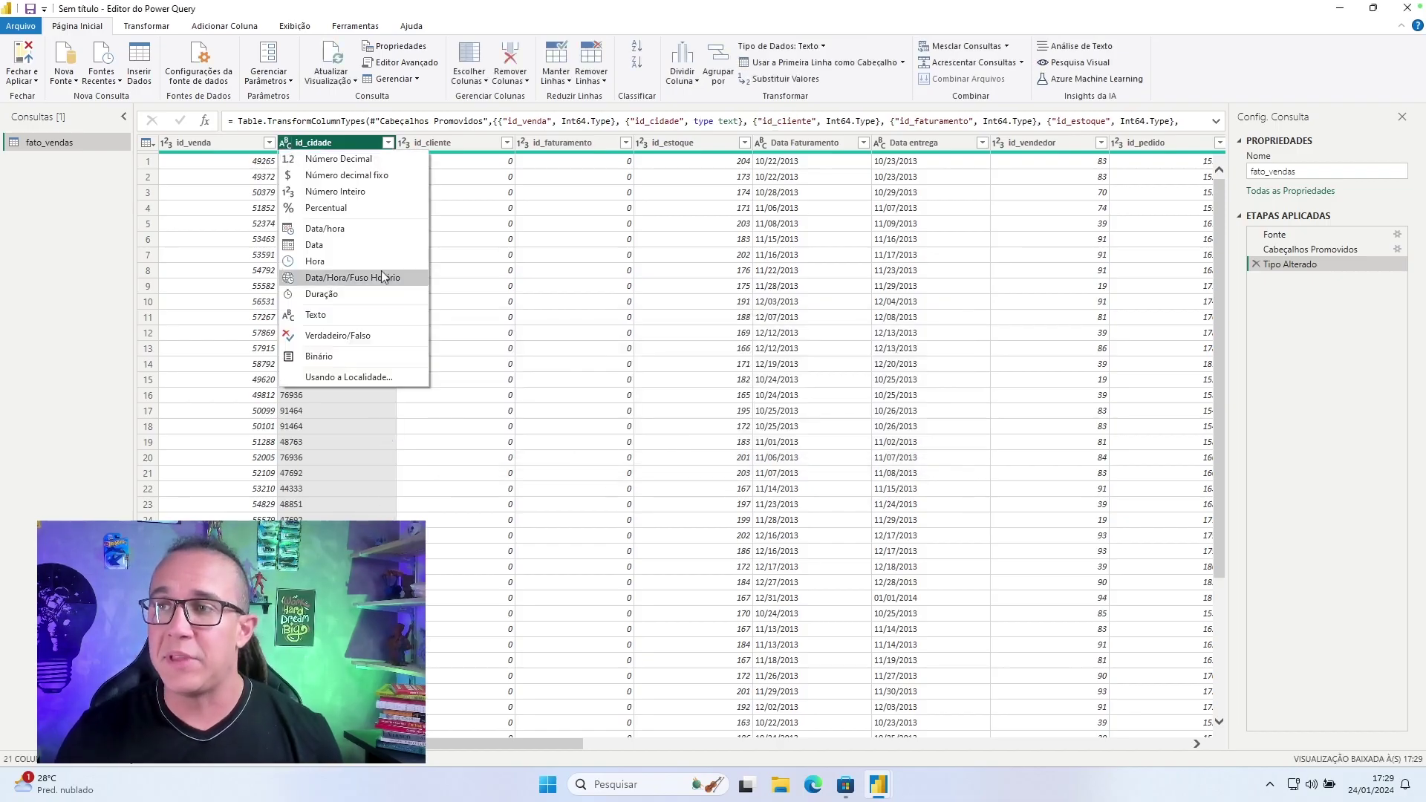
click(354, 192)
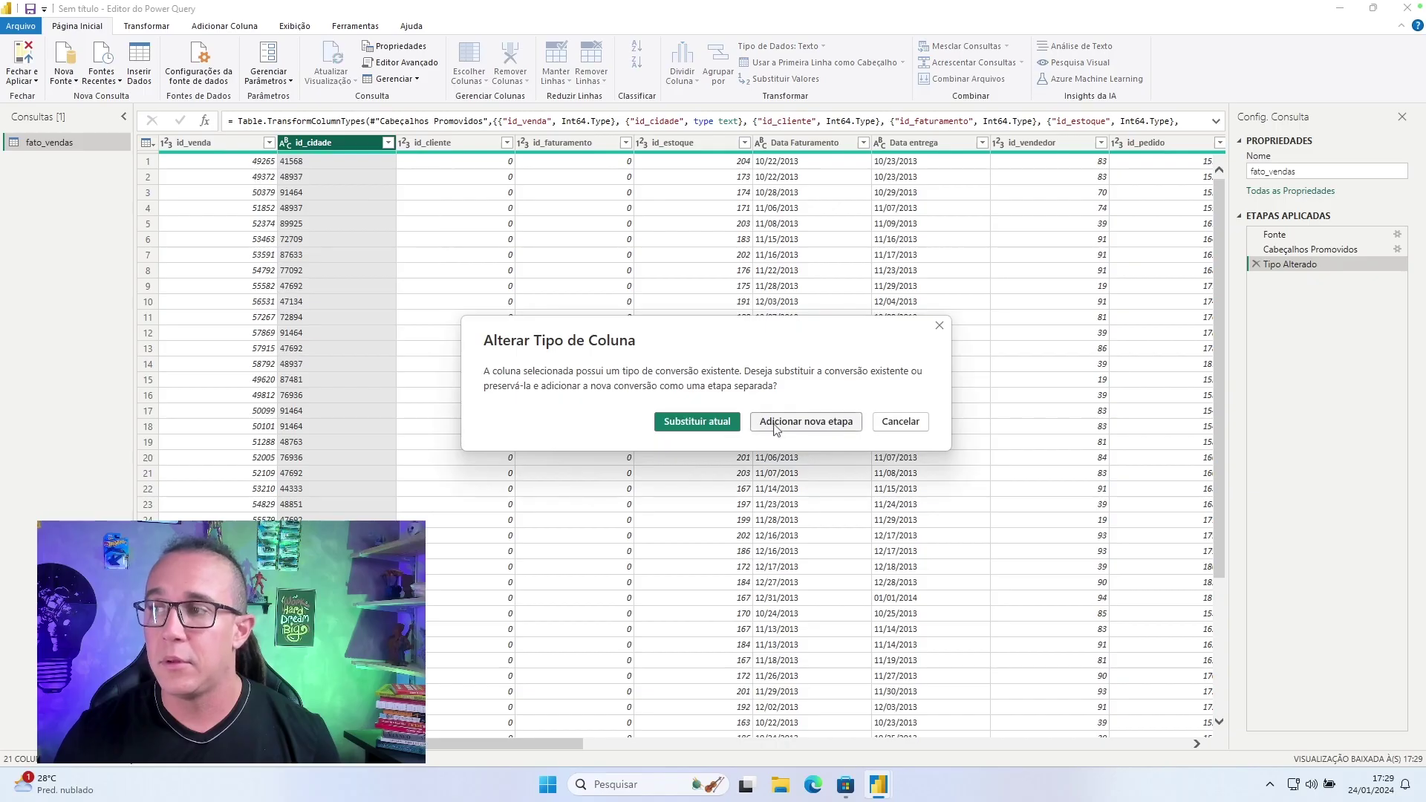
key(Return)
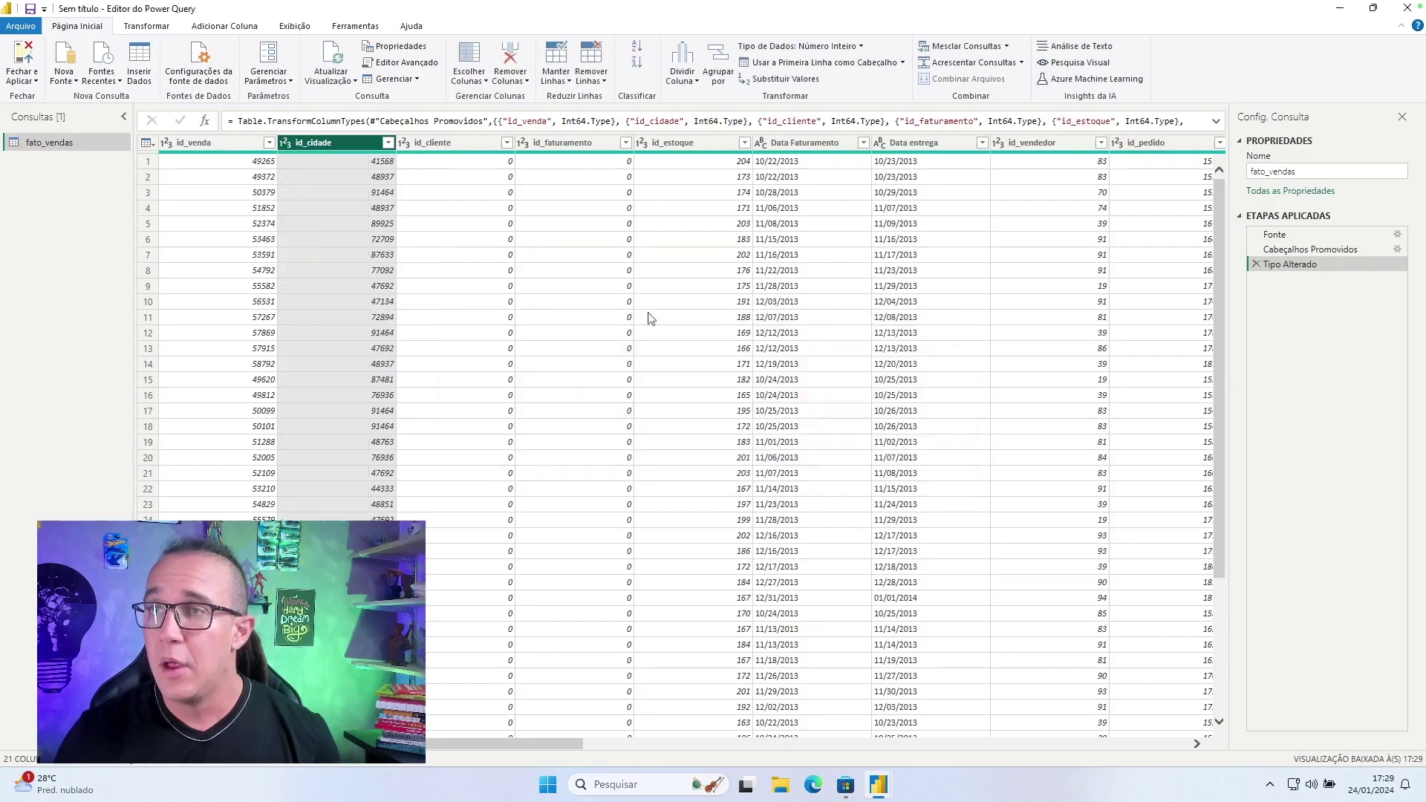
Examine the fato_vendas data at the applied steps Fonte, Cabeçalhos Promovidos and Tipo Alterado, comparing the header row and column types.
click(1291, 235)
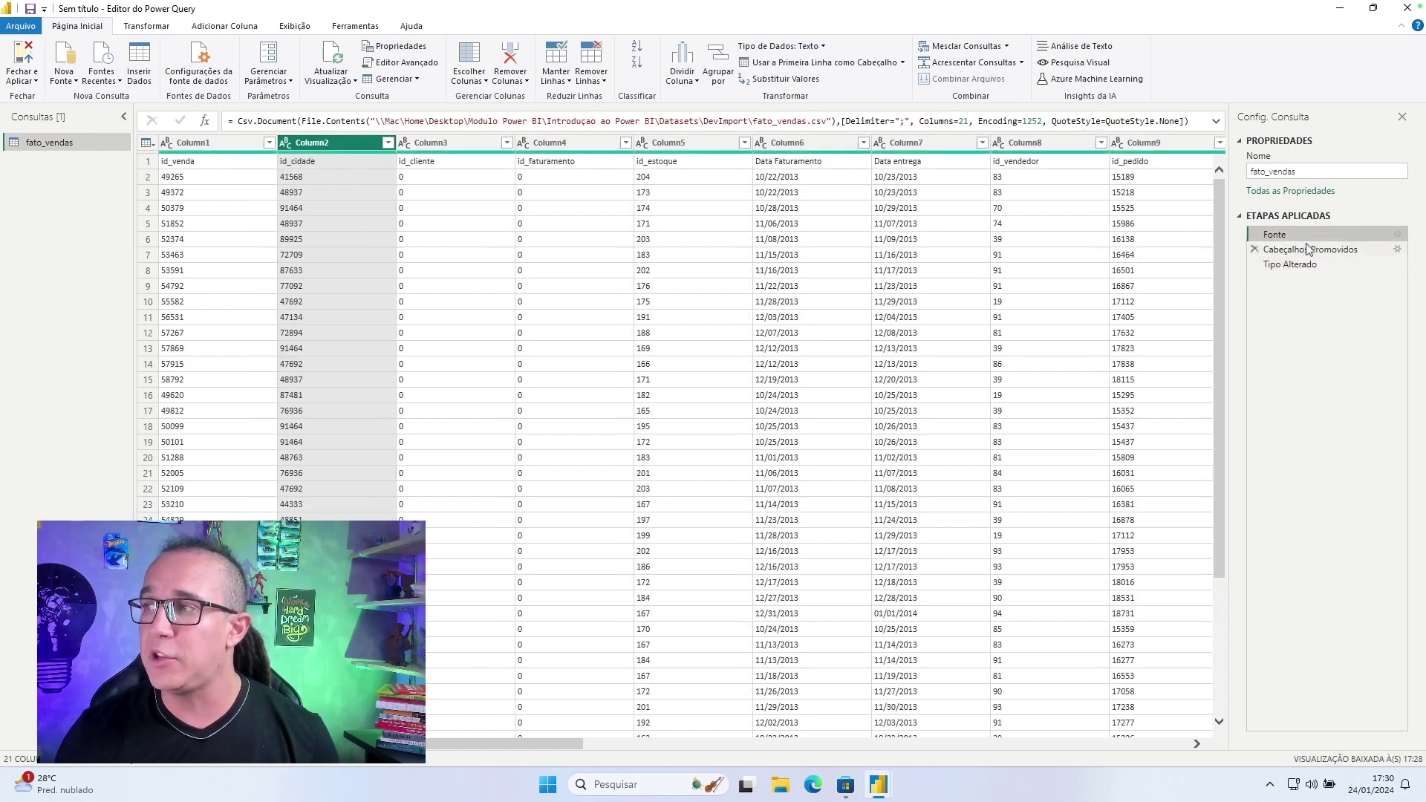
click(1321, 249)
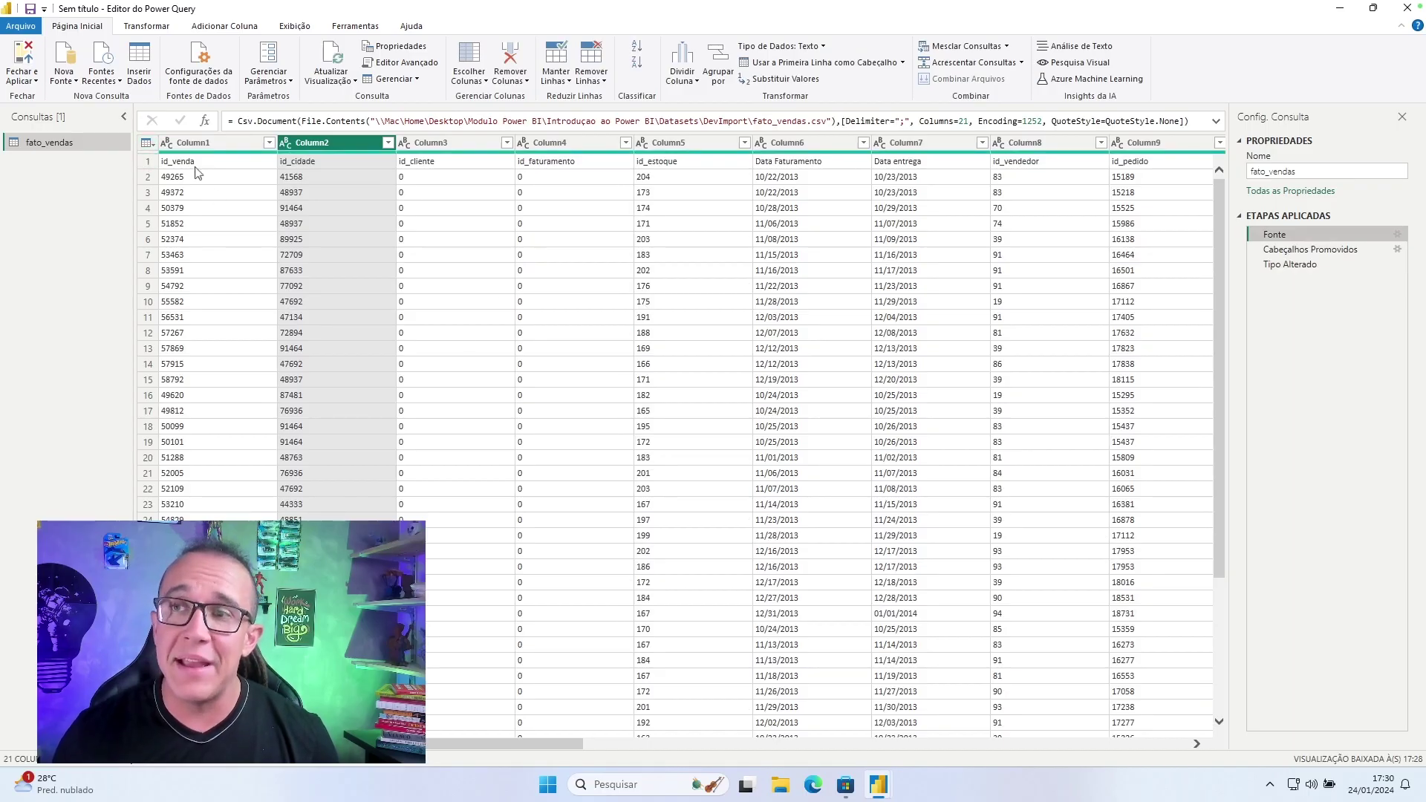
click(174, 165)
click(292, 165)
click(426, 163)
click(544, 163)
click(773, 178)
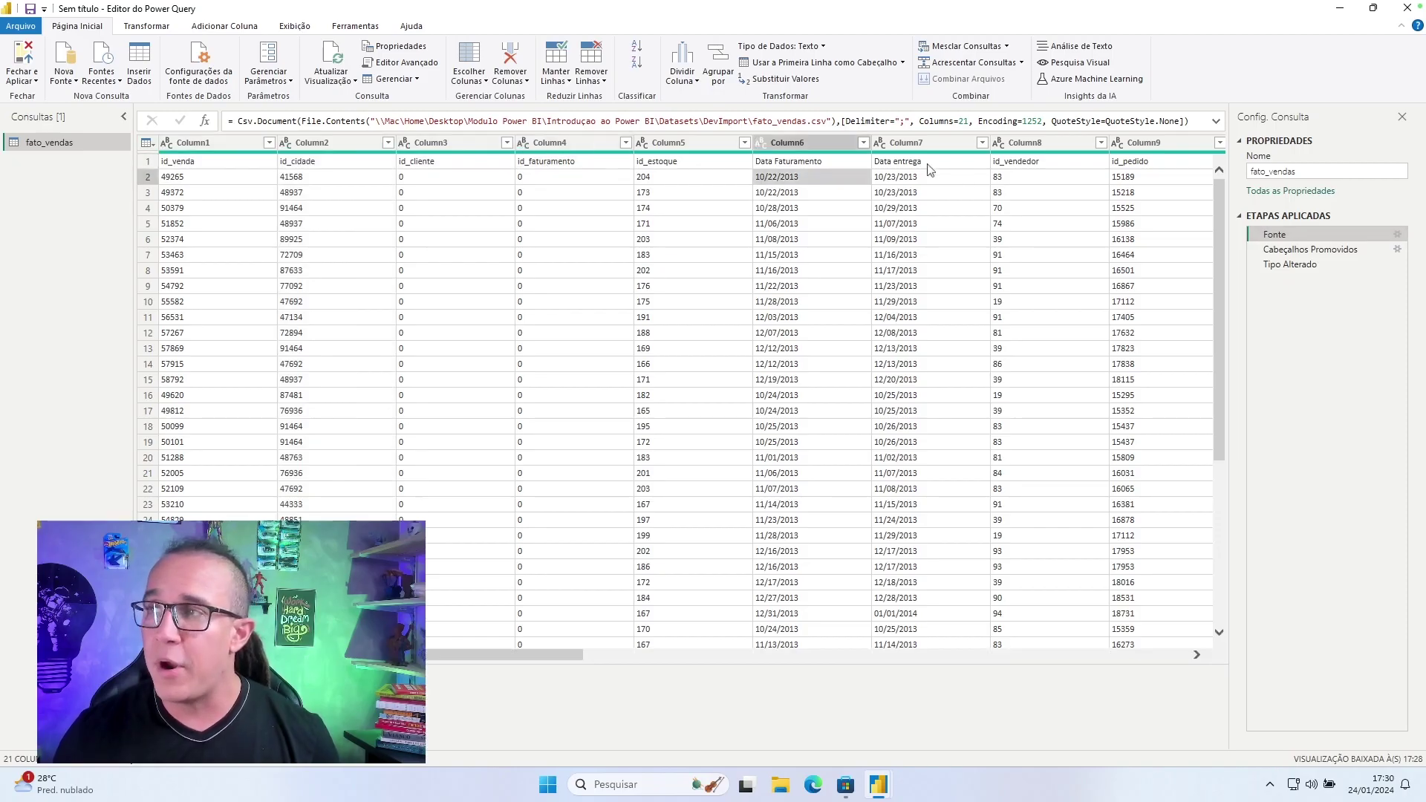
click(925, 163)
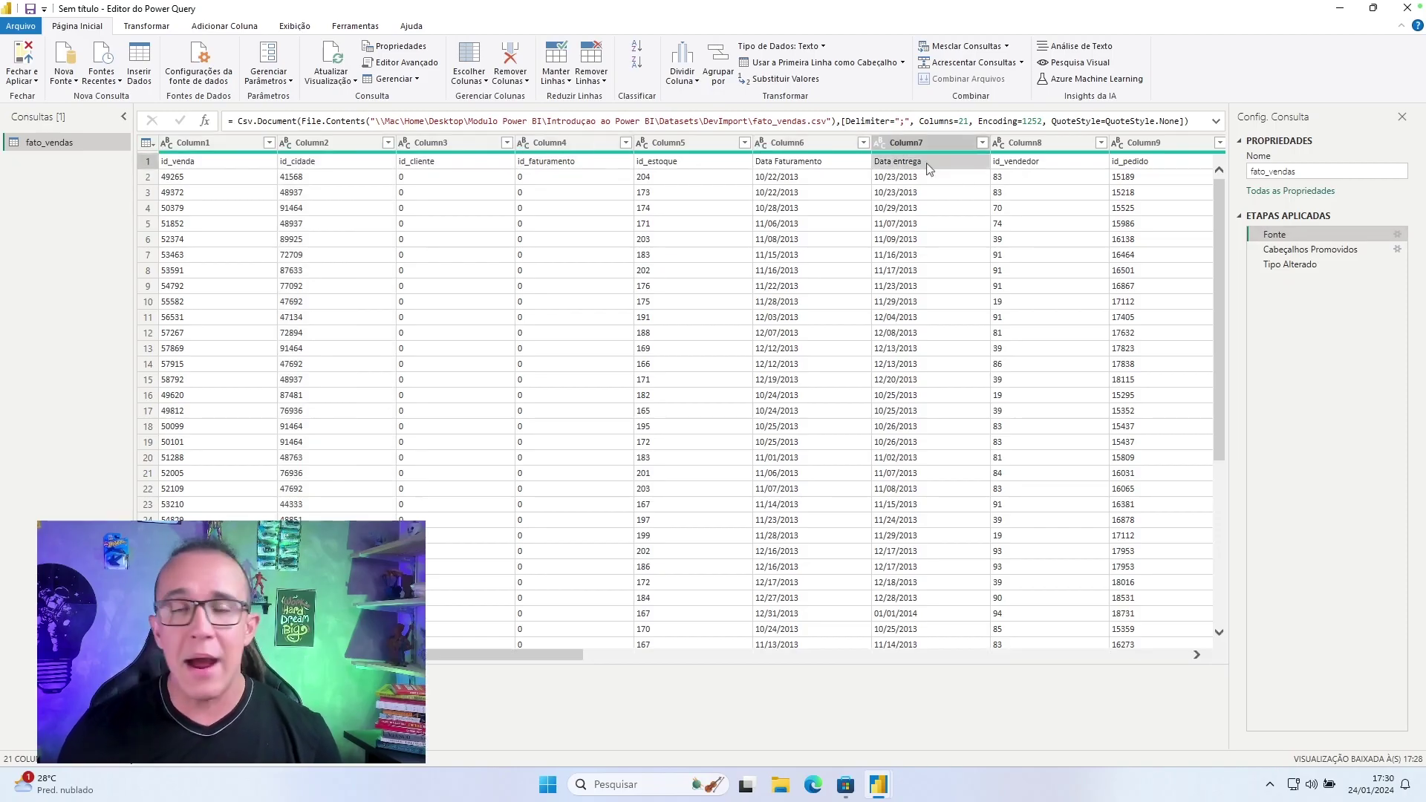
click(1298, 251)
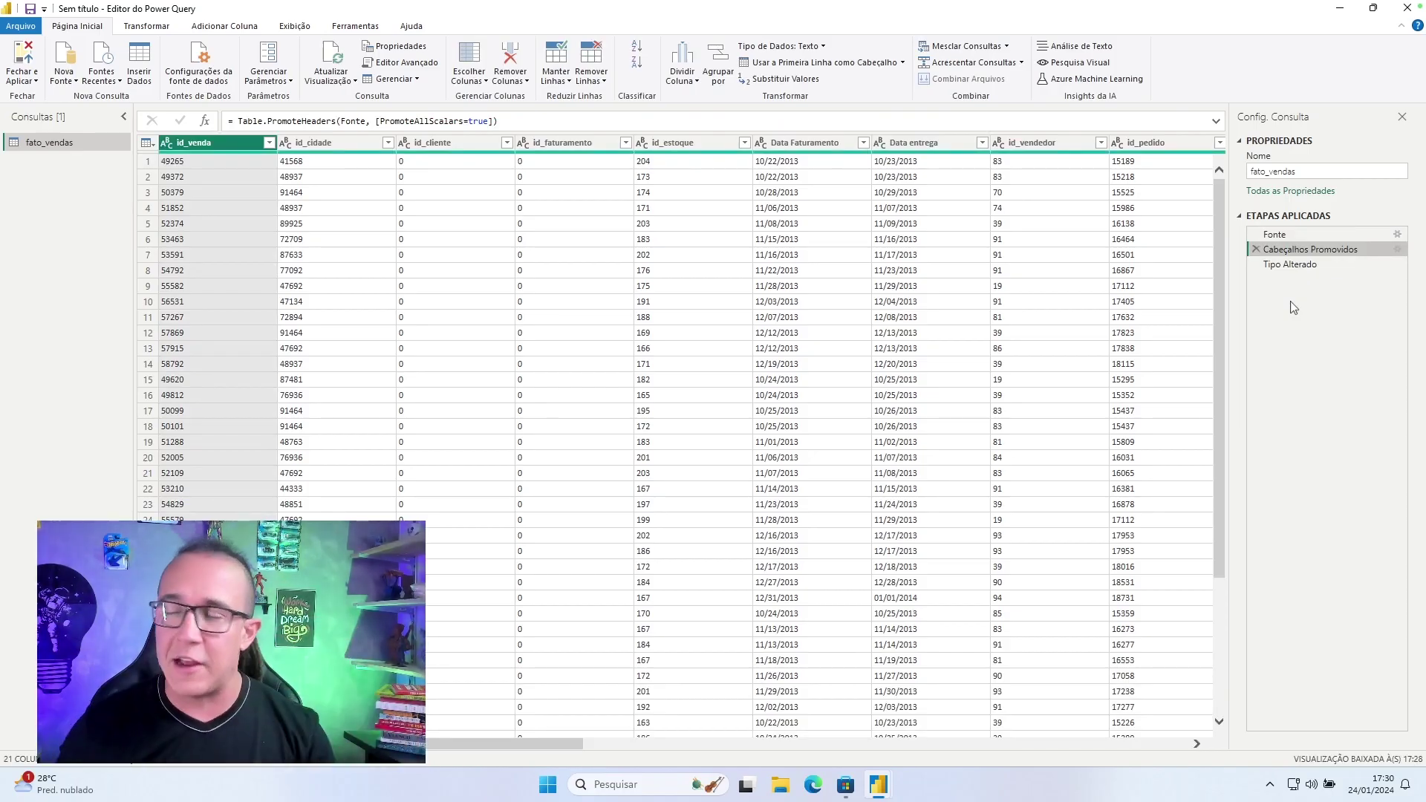
click(1300, 269)
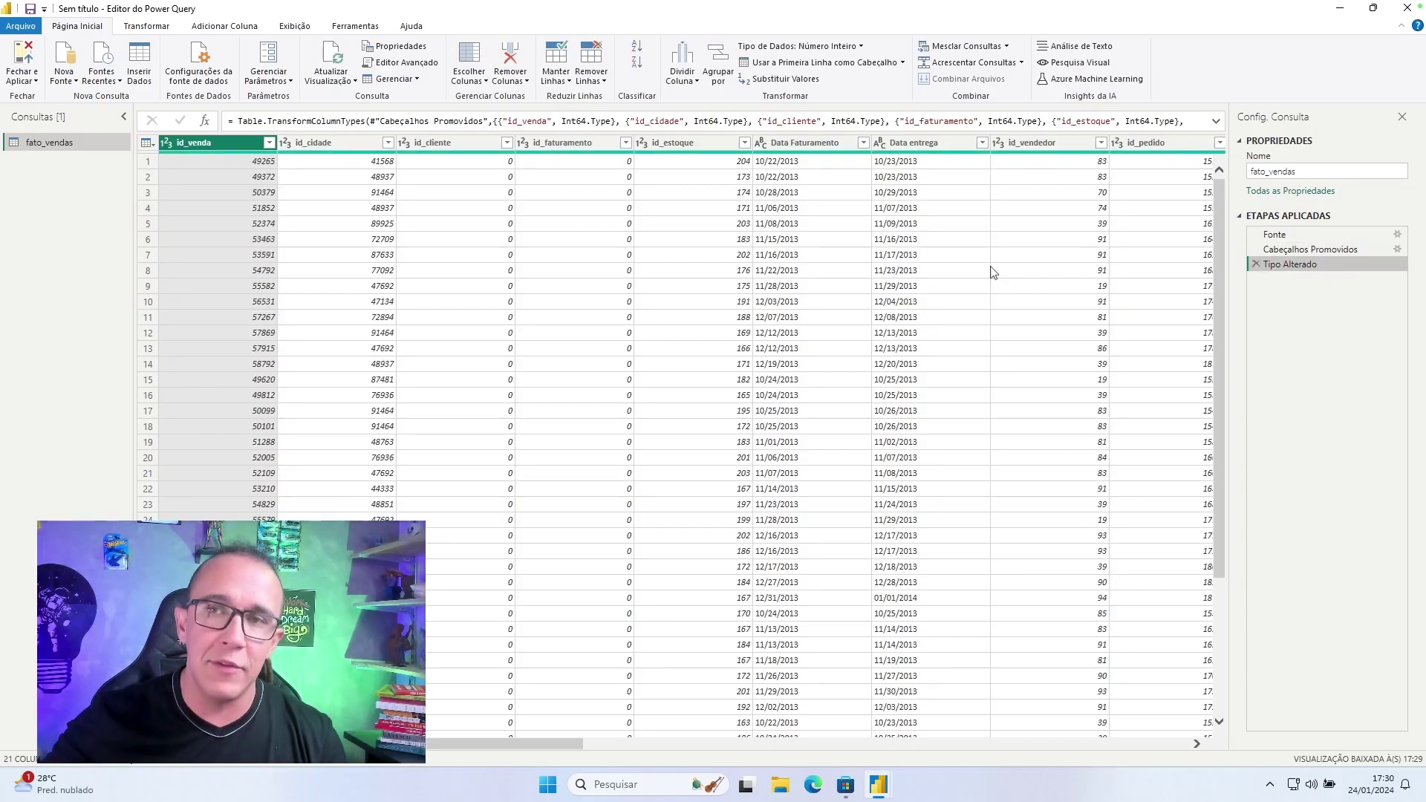
Close the Power Query editor and apply the fato_vendas query to the report.
drag(468, 744, 404, 751)
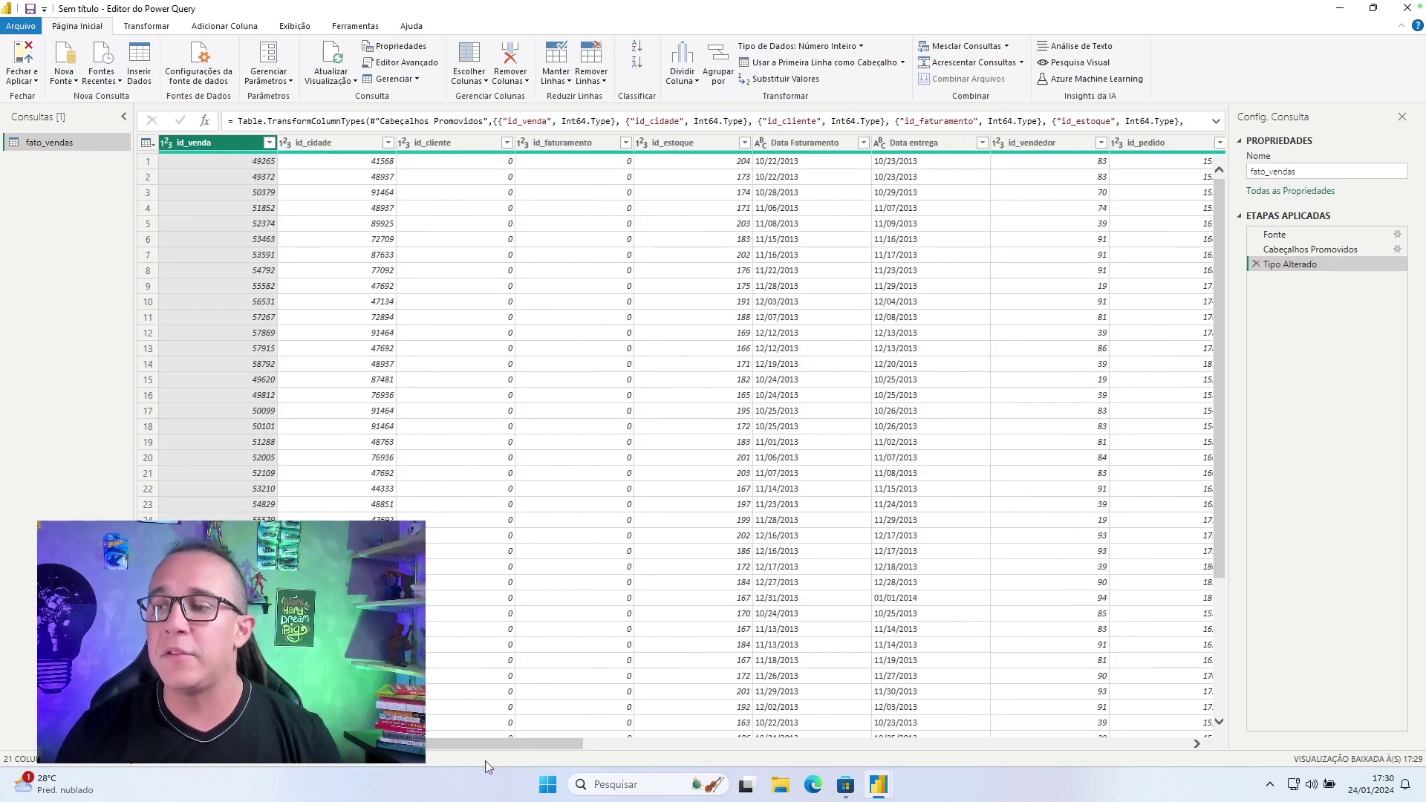
drag(529, 743, 944, 756)
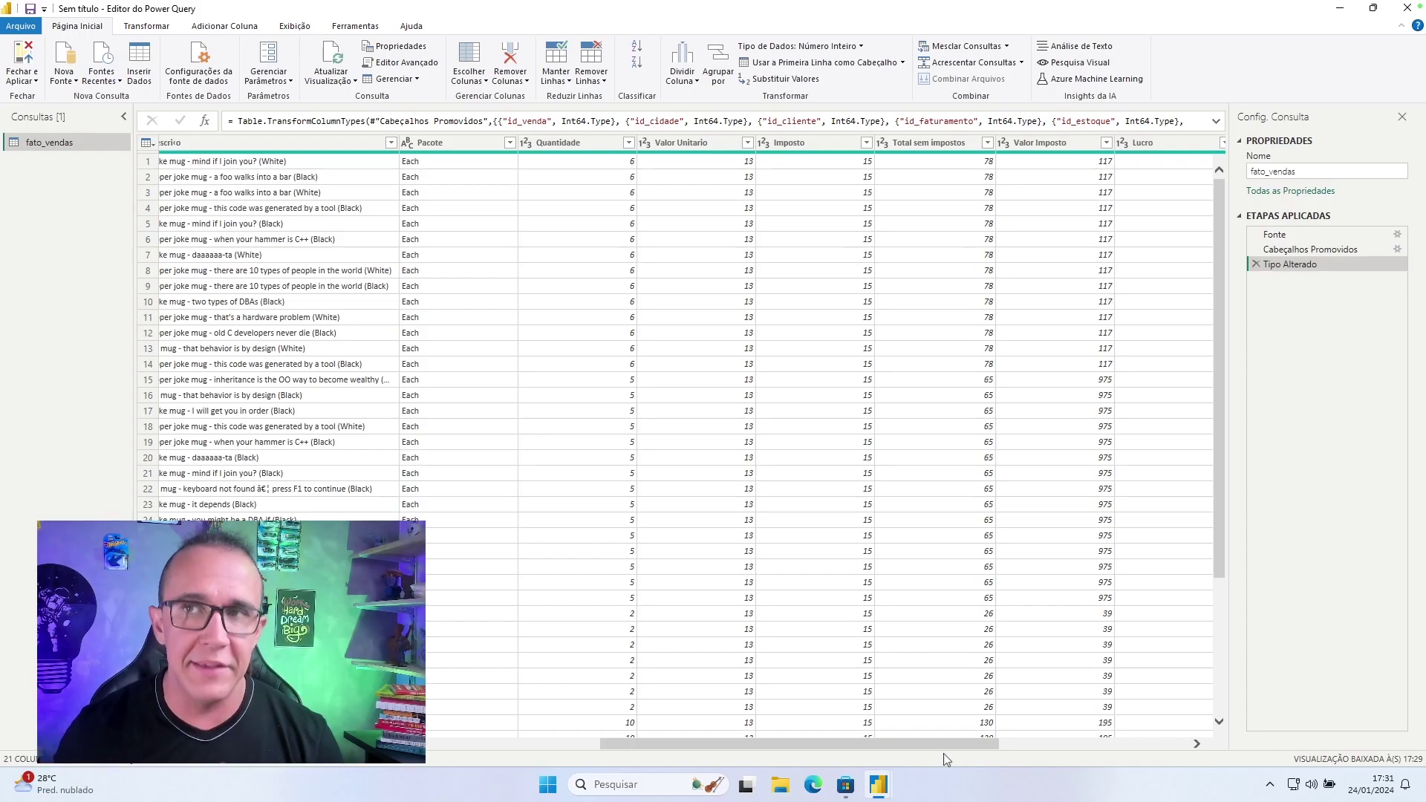
click(26, 63)
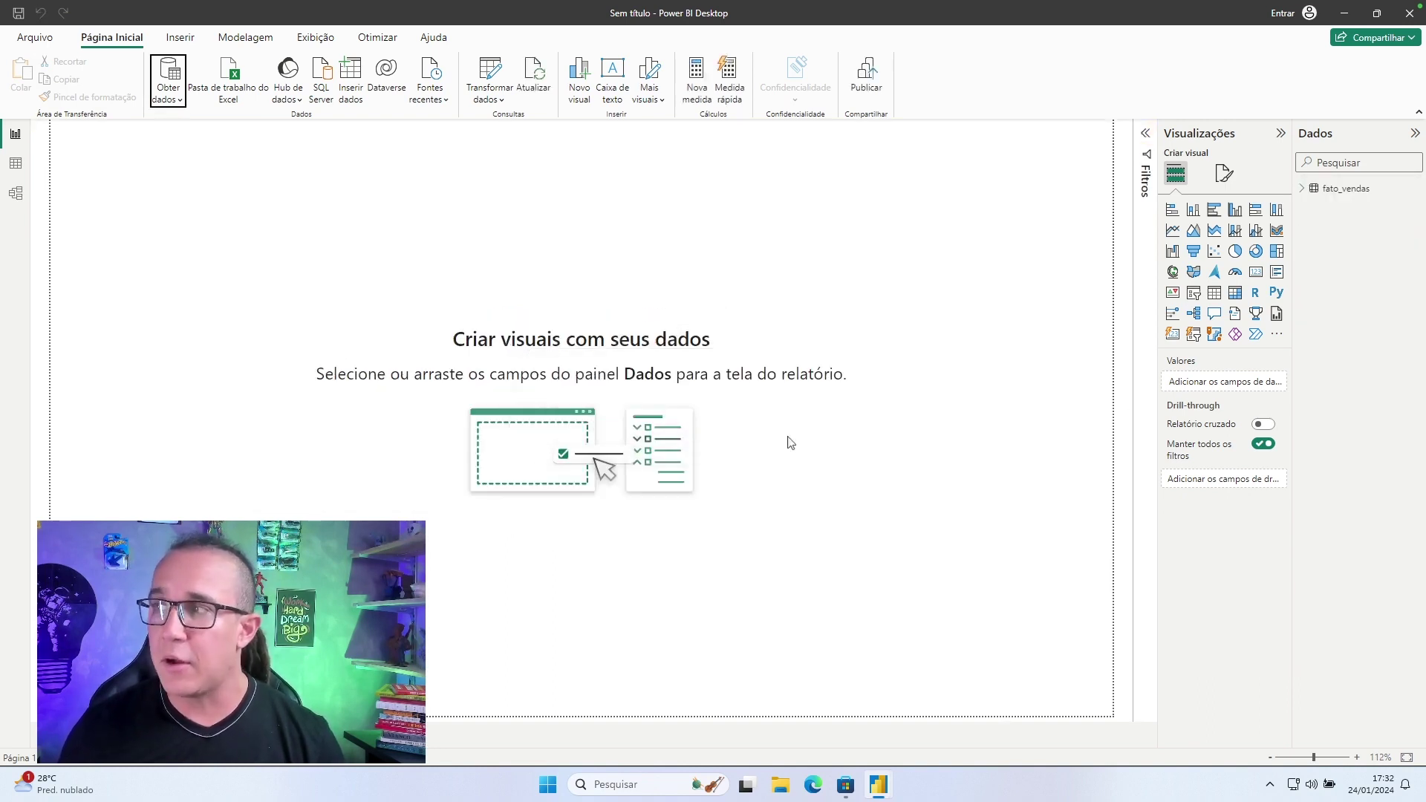
Check the loaded tables in the data list and open the model view to examine their relationships.
click(1308, 189)
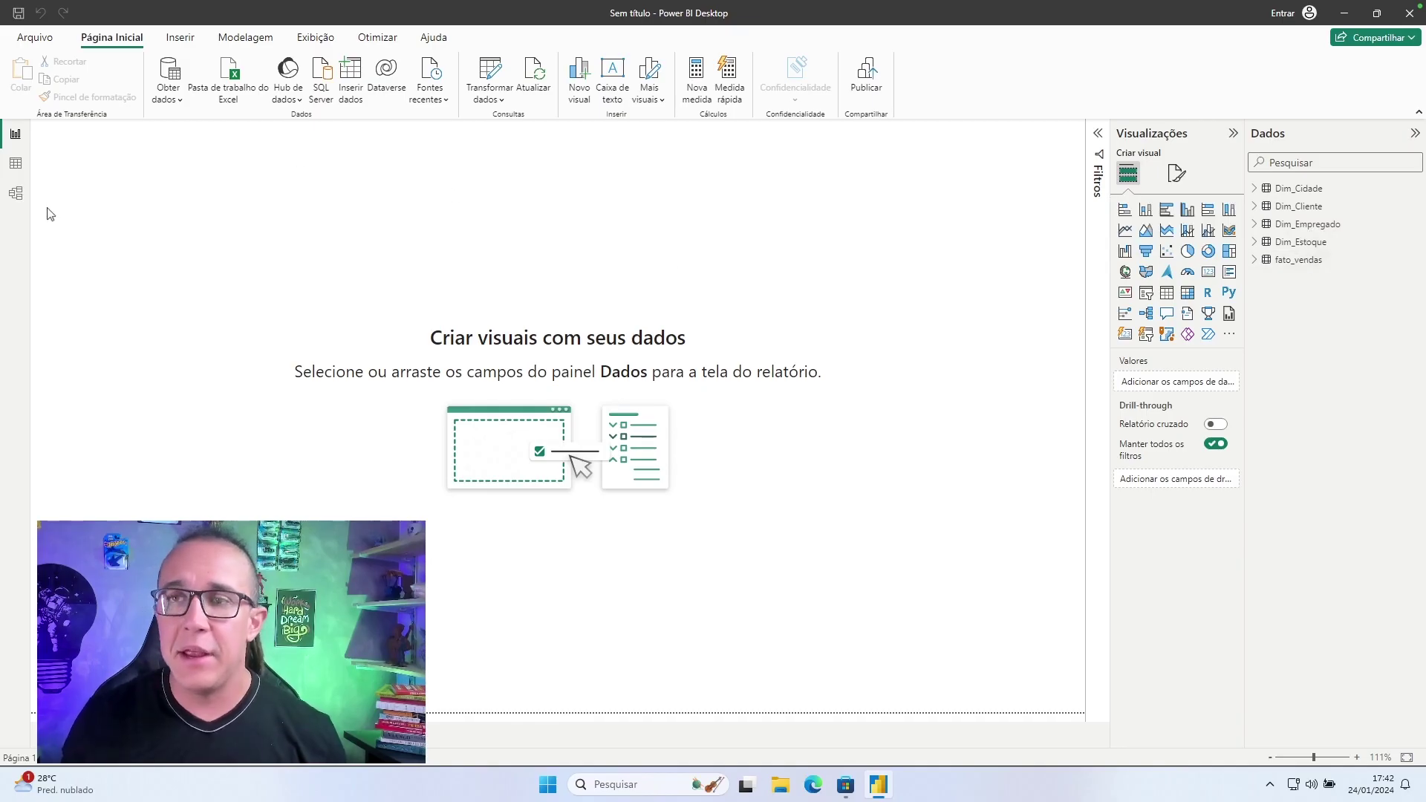
click(16, 194)
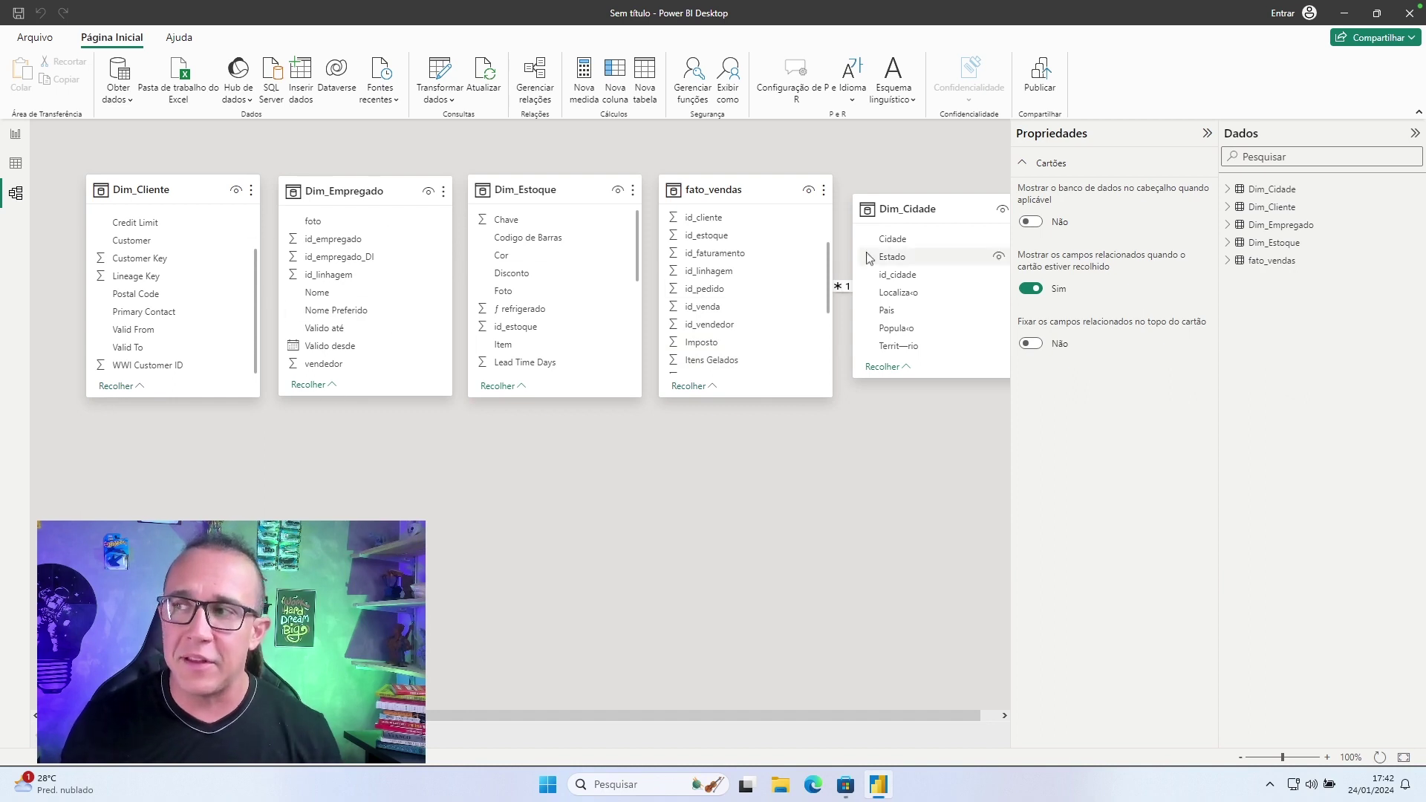
Move the fato_vendas table below the dimension tables and relate Dim_Estoque's id_estoque to id_estoque in fato_vendas.
drag(743, 191, 504, 491)
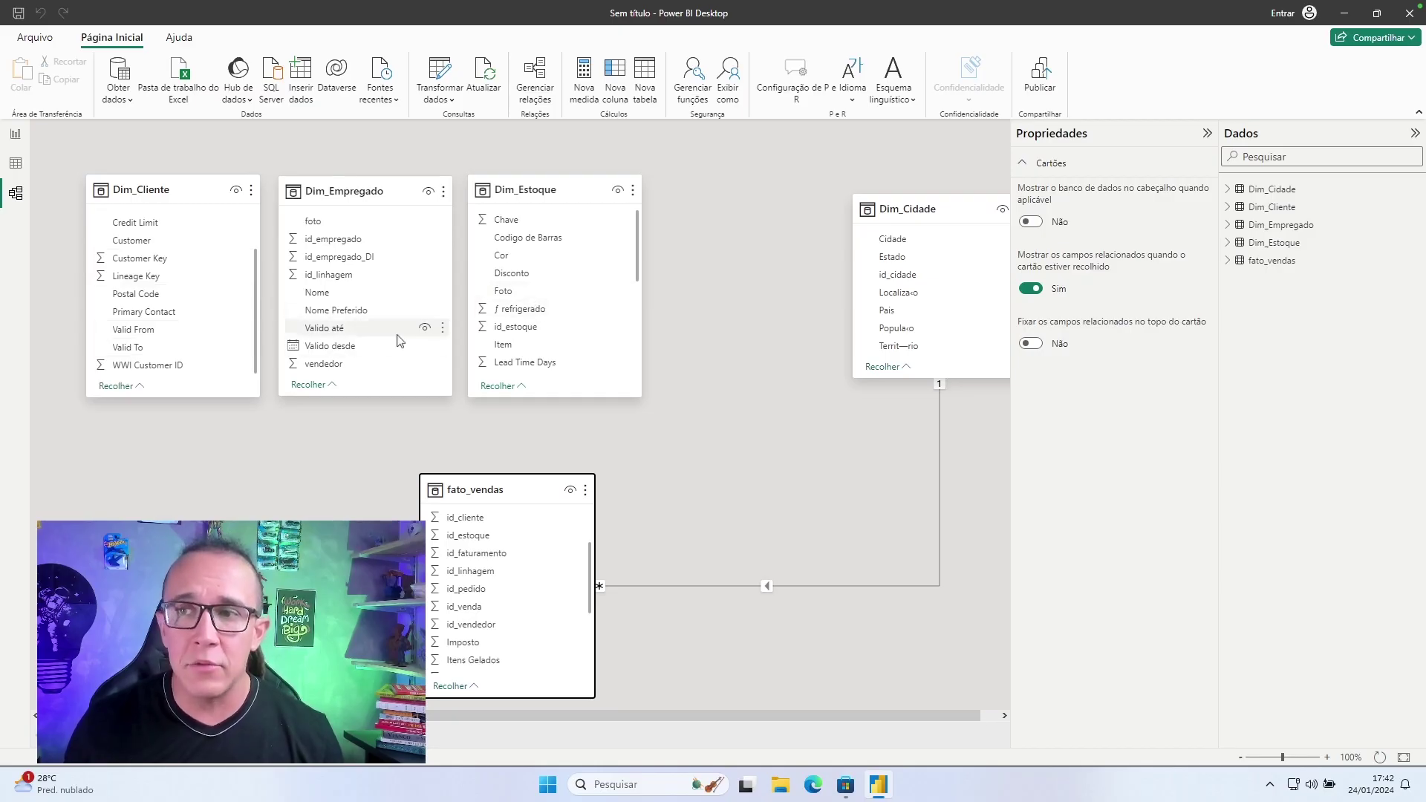
scroll(503, 580, up, 3)
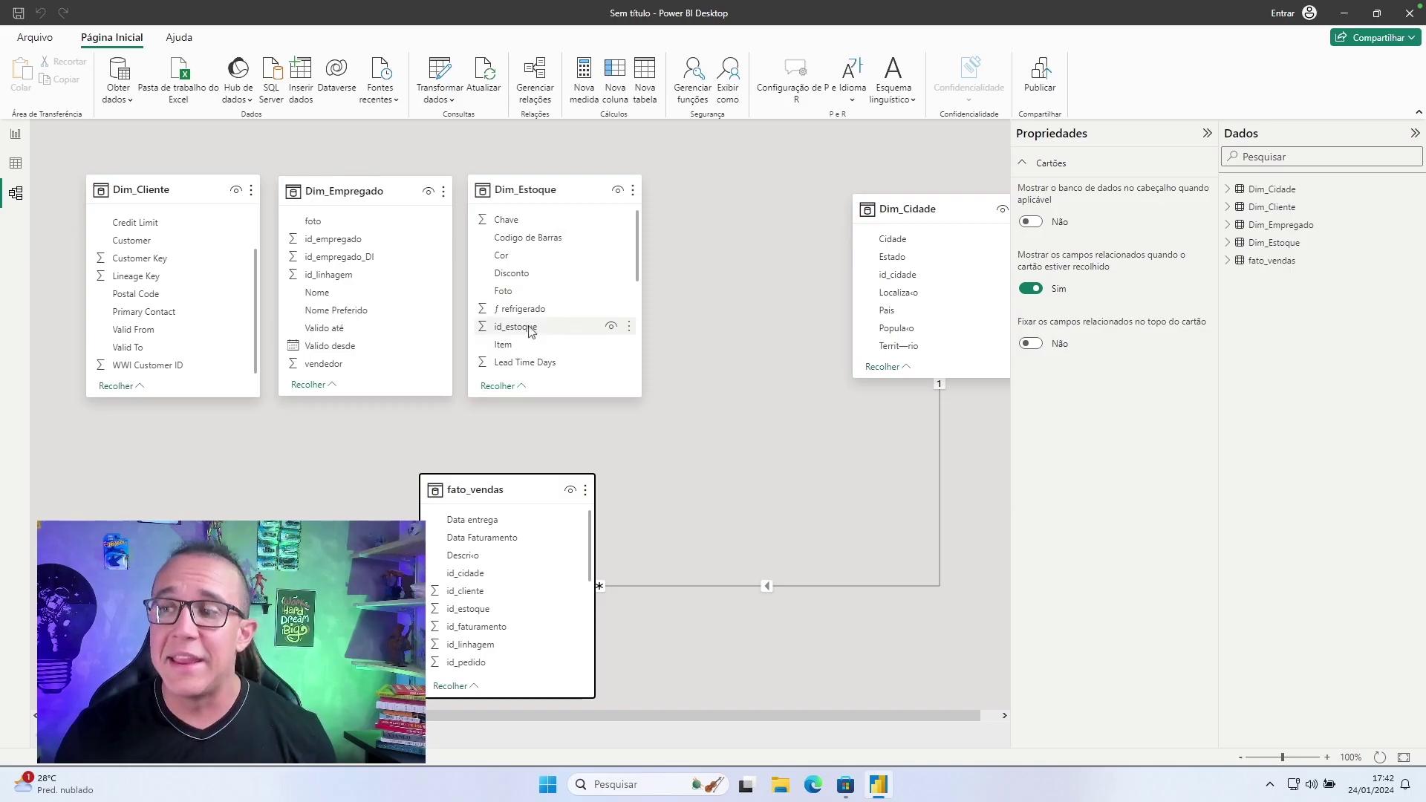
drag(531, 331, 529, 616)
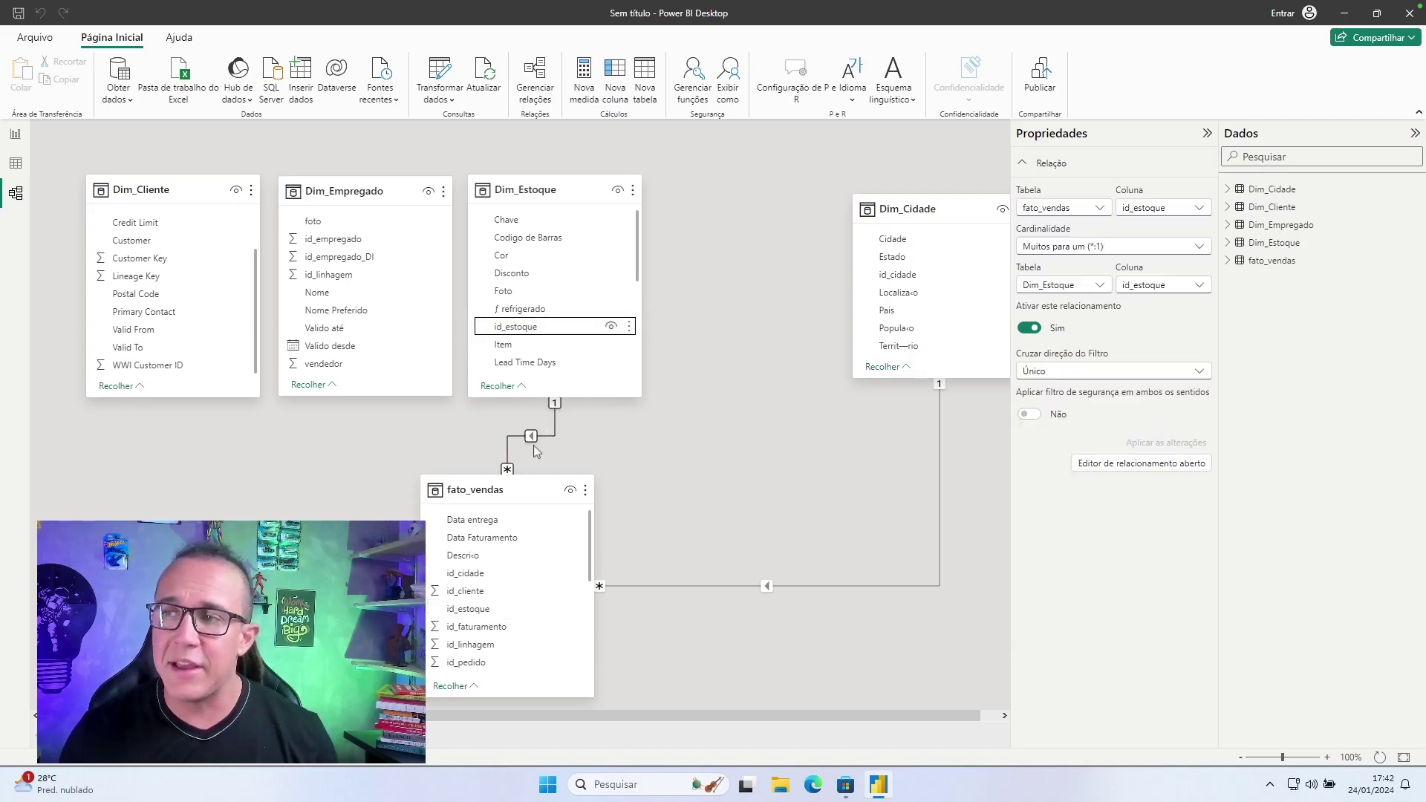
Relate Dim_Empregado's id_empregado to id_vendedor and Dim_Cliente's WWI Customer ID to id_cliente in fato_vendas, with Dim_Cidade placed beside Dim_Estoque.
mouse_move(323, 238)
mouse_down()
mouse_move(430, 528)
mouse_move(489, 525)
mouse_move(341, 243)
mouse_up()
scroll(541, 576, down, 2)
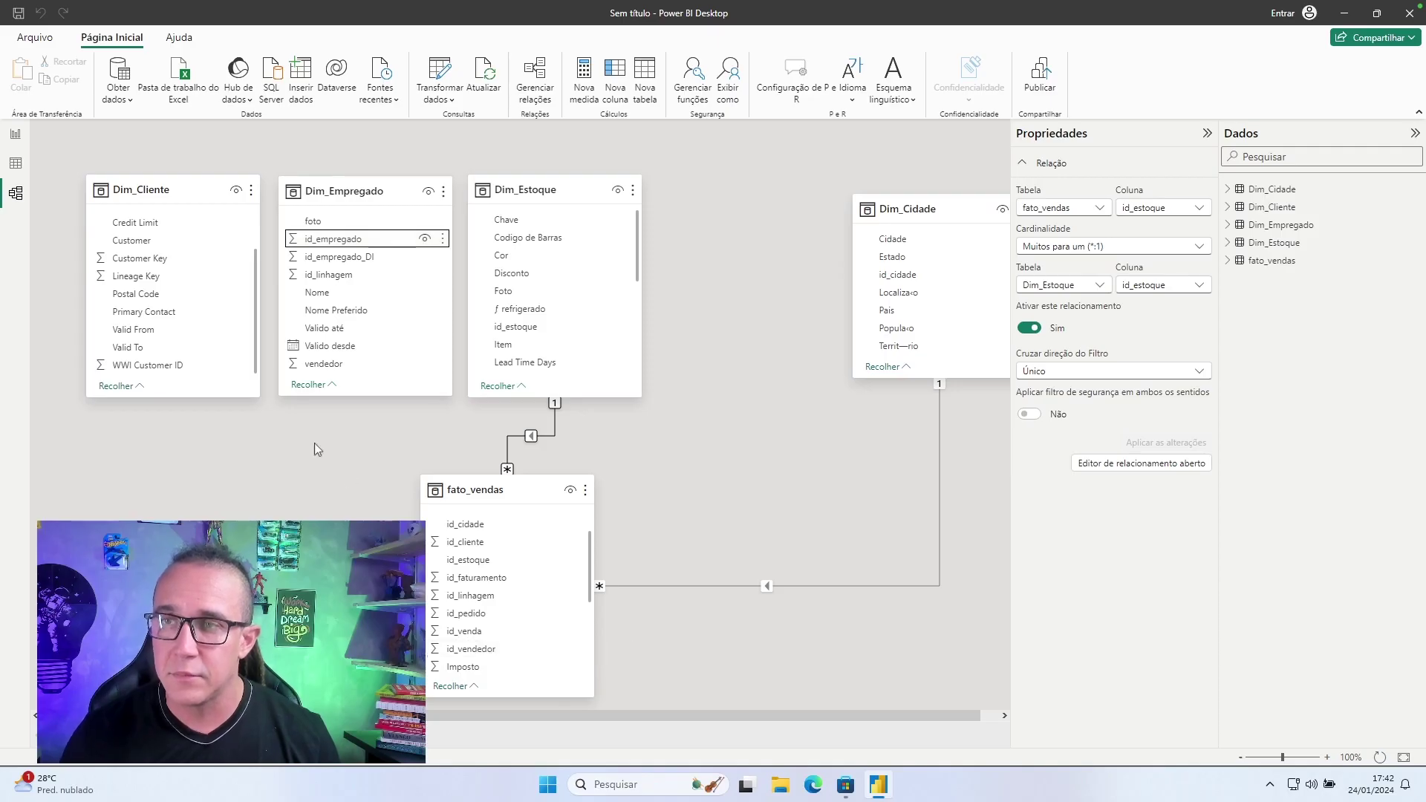
drag(168, 364, 497, 551)
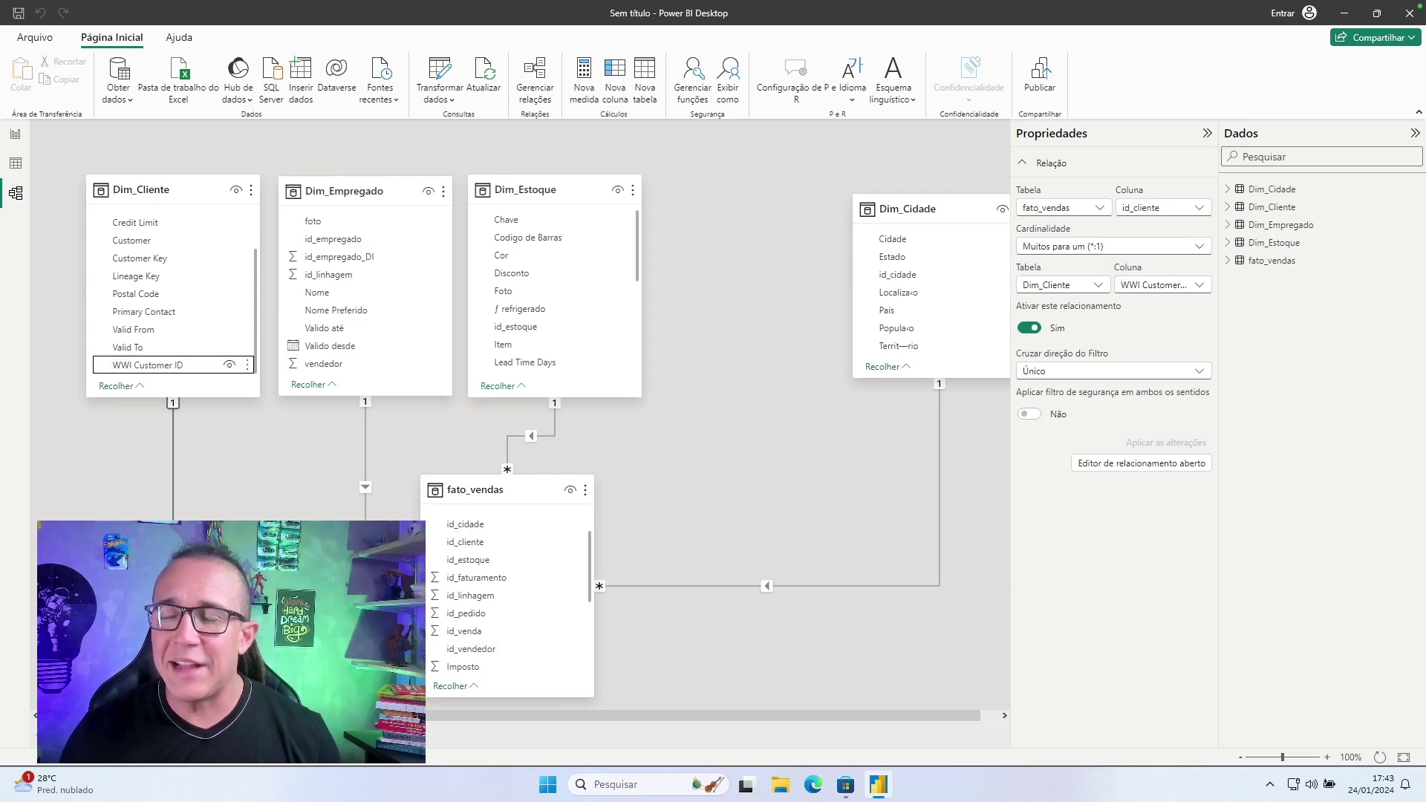
drag(942, 212, 787, 196)
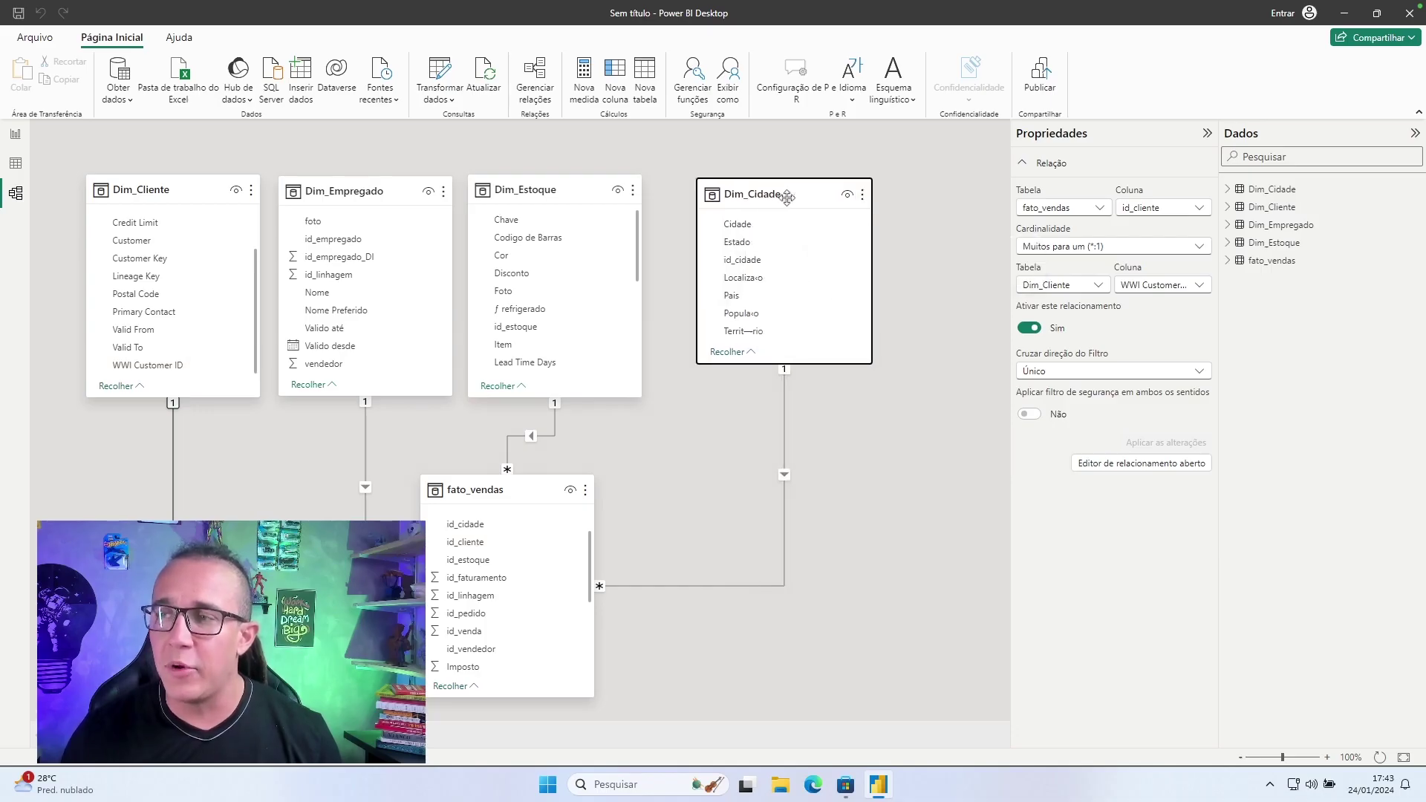
Create a map visual from the Dim_Cidade field Cidade on the report page and enlarge it.
click(15, 134)
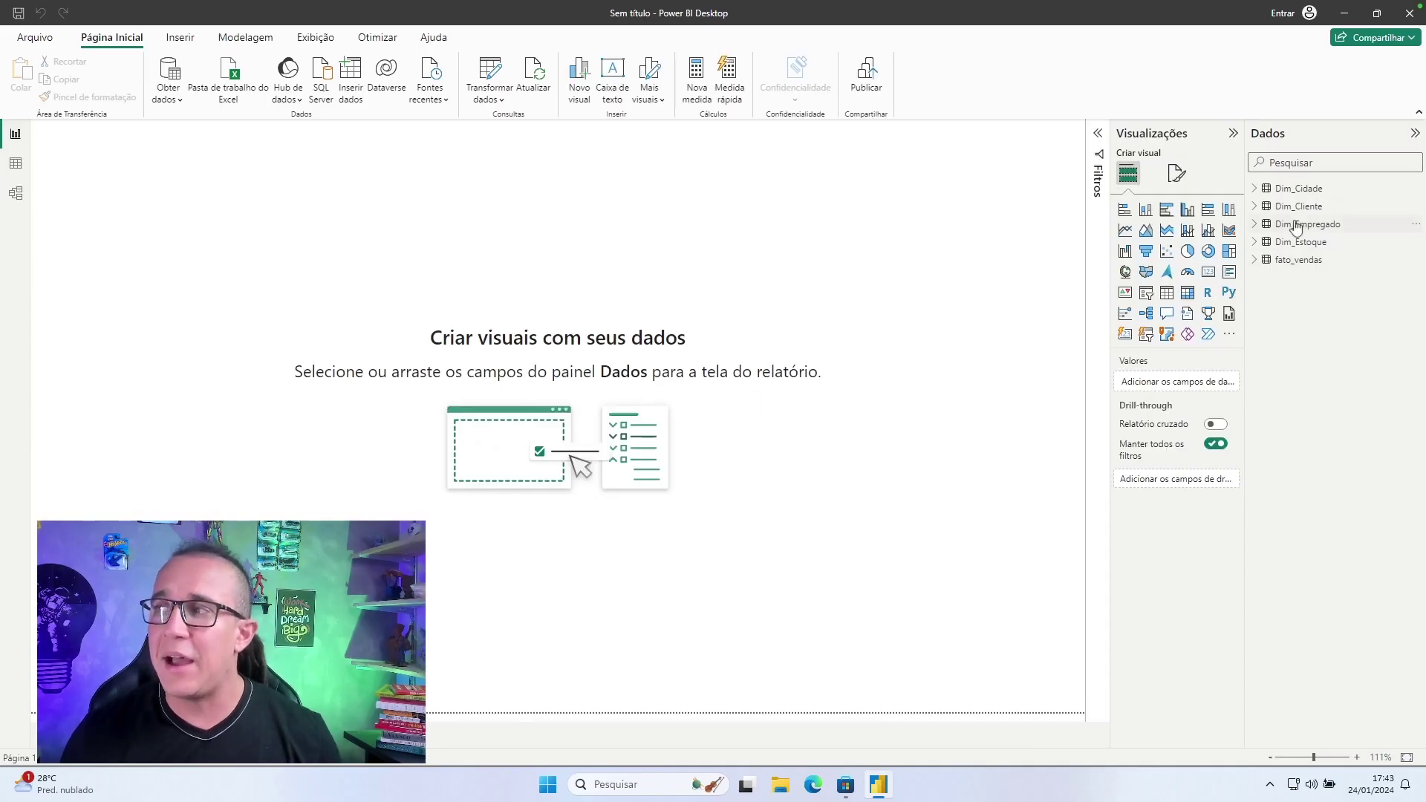
click(1255, 190)
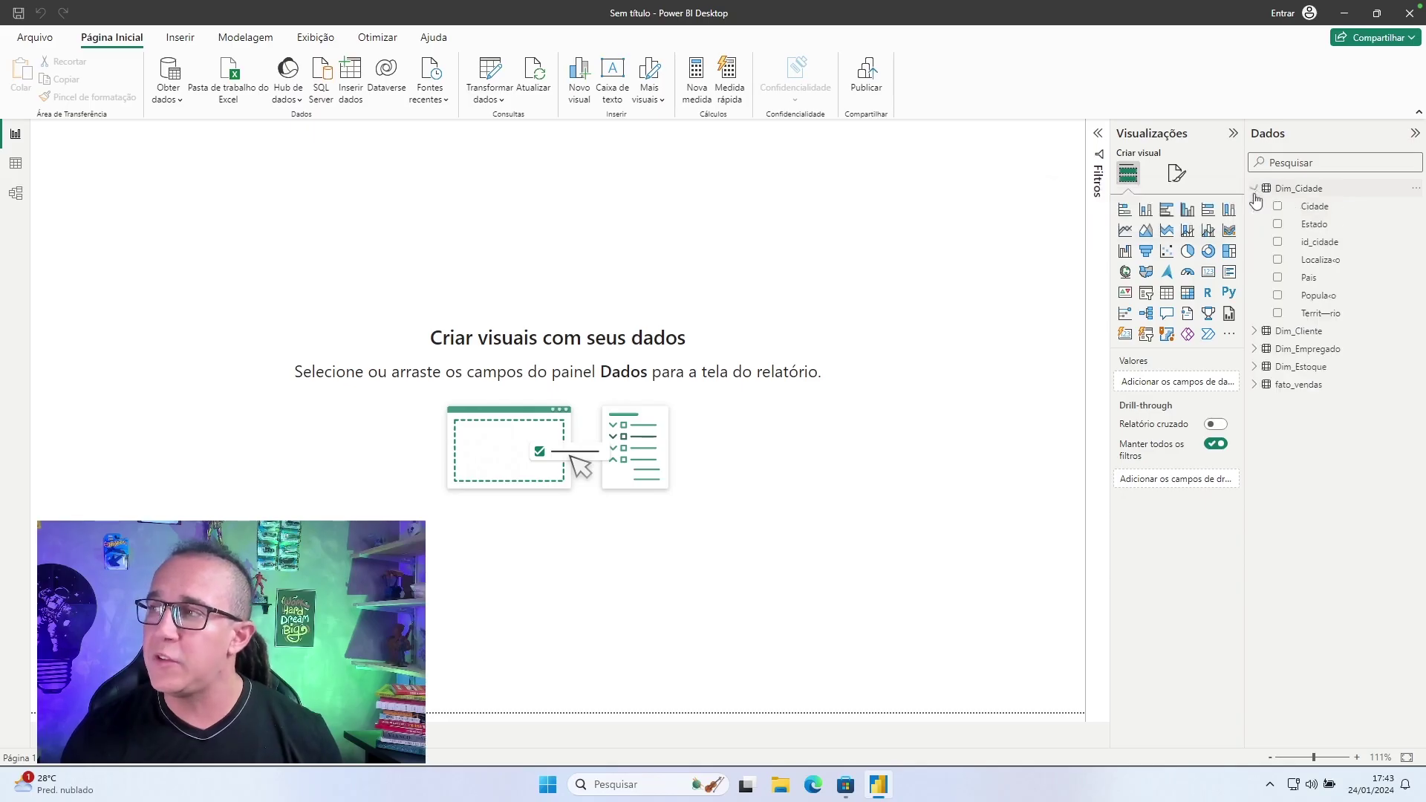
drag(1312, 208, 256, 325)
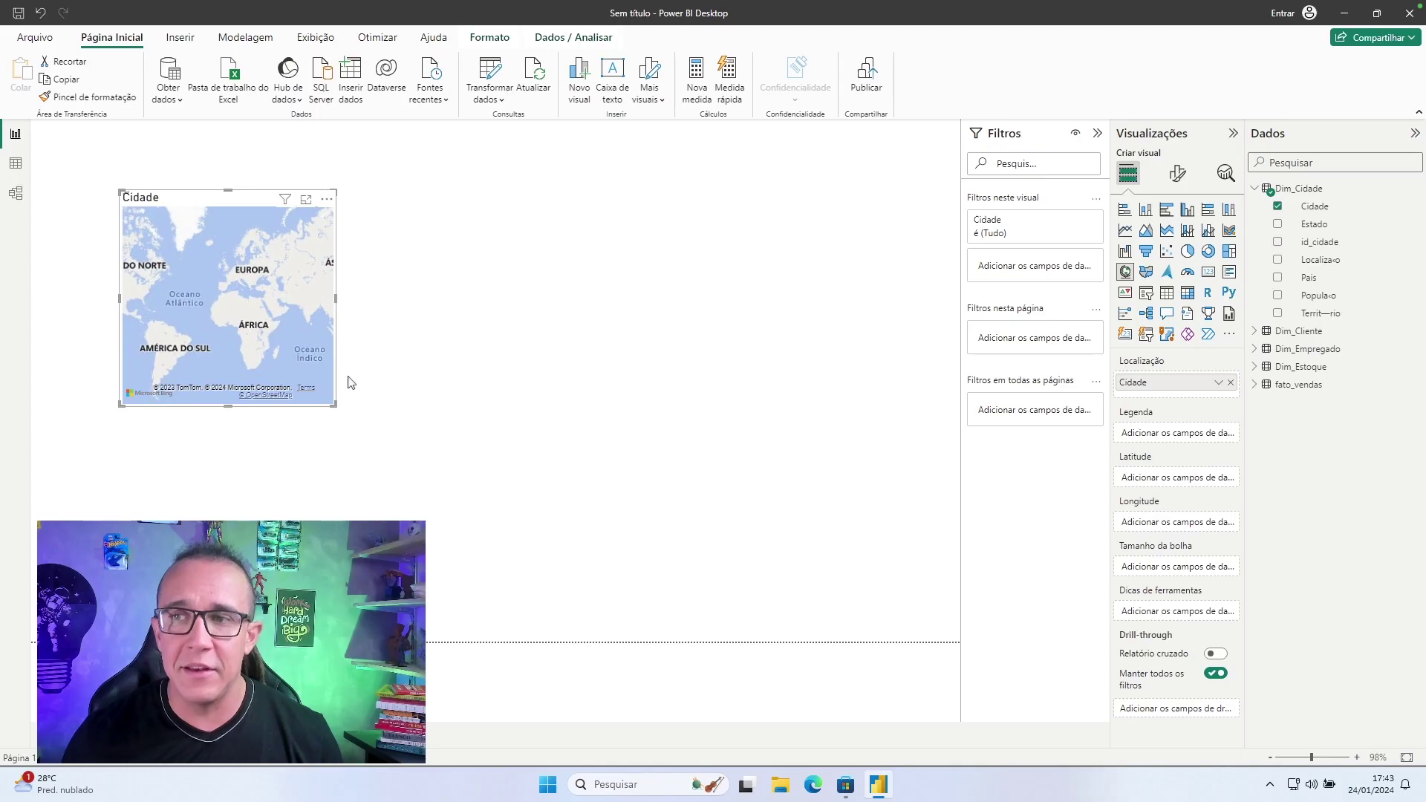
drag(335, 405, 637, 516)
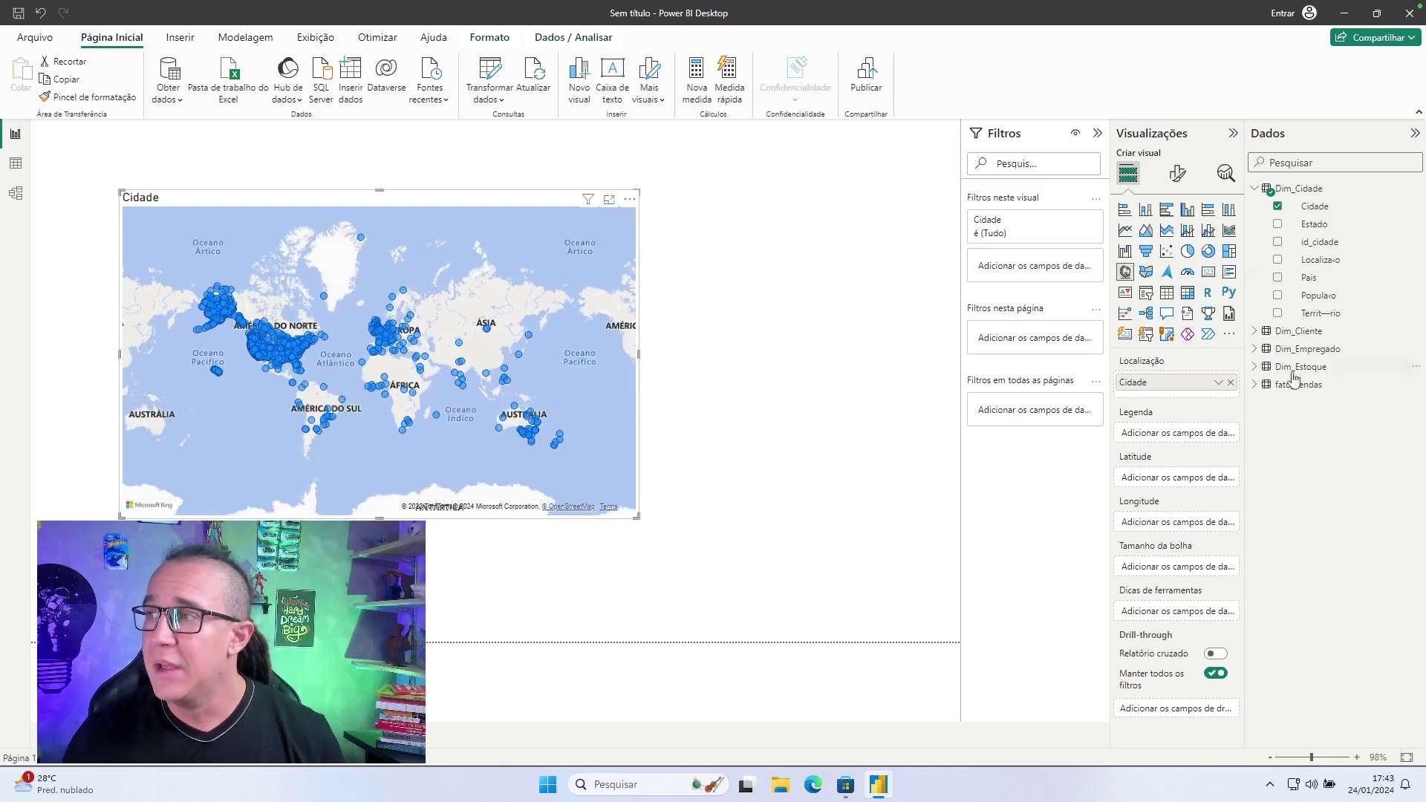
Add Valor final from fato_vendas as the map's bubble size and convert the visual to a clustered bar chart.
click(1255, 386)
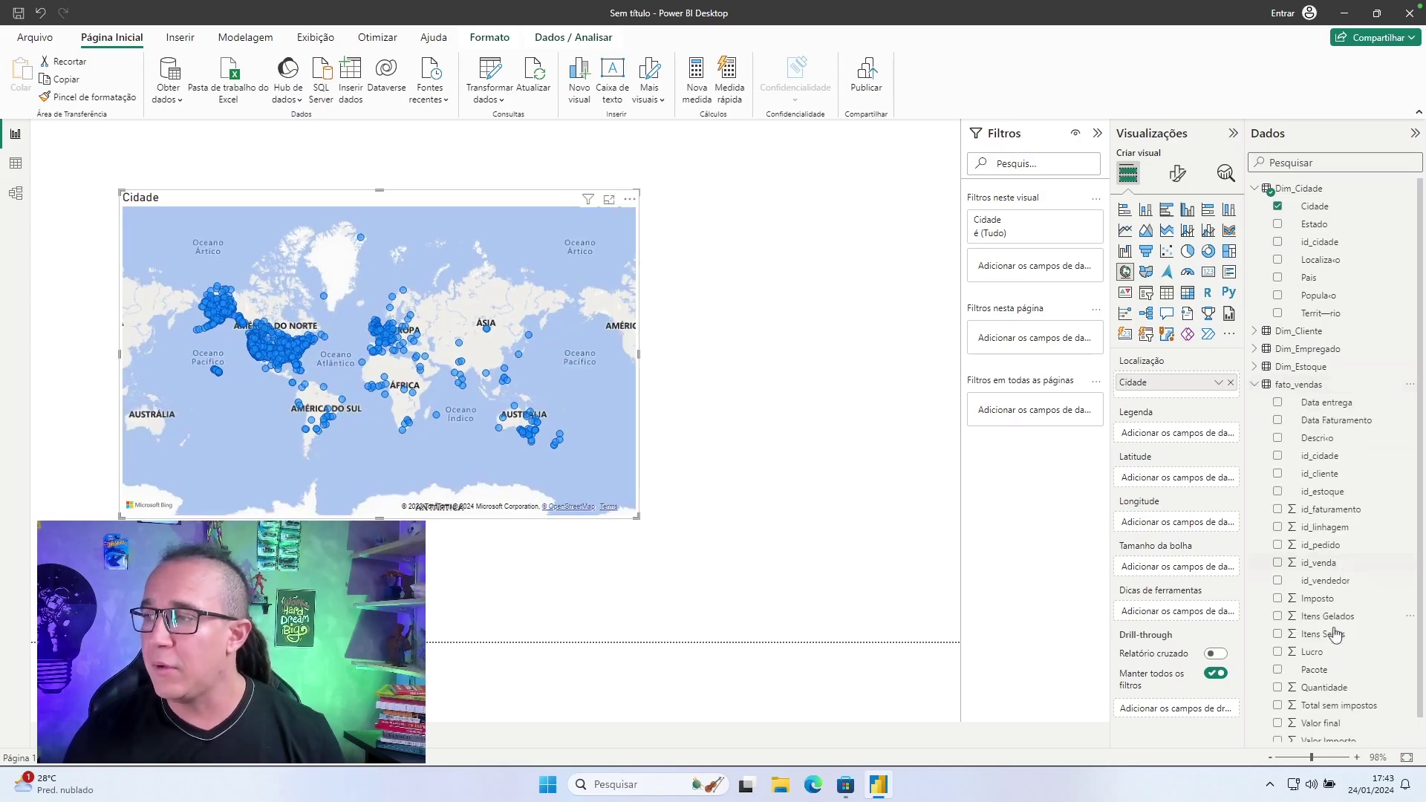
scroll(1358, 706, down, 1)
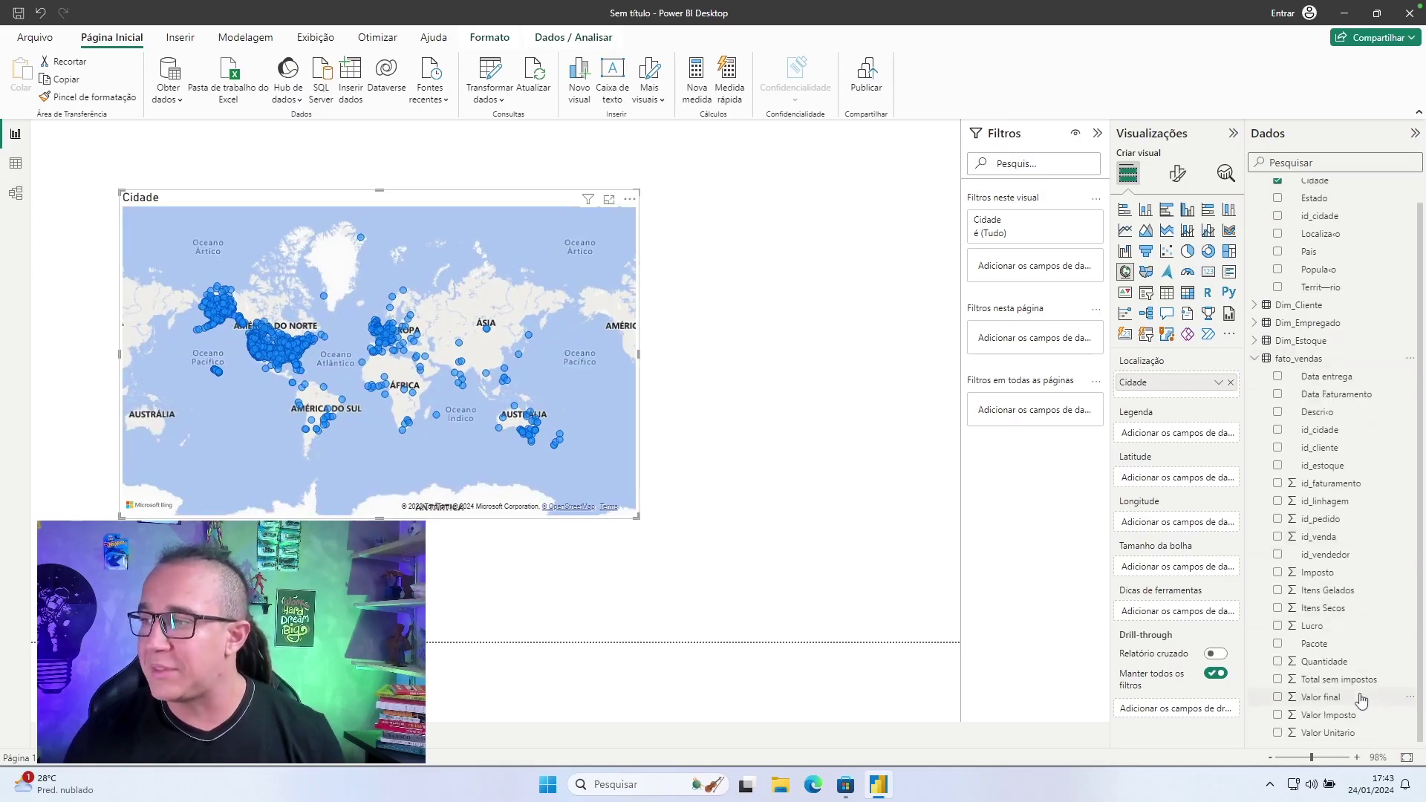
drag(1343, 706, 1194, 576)
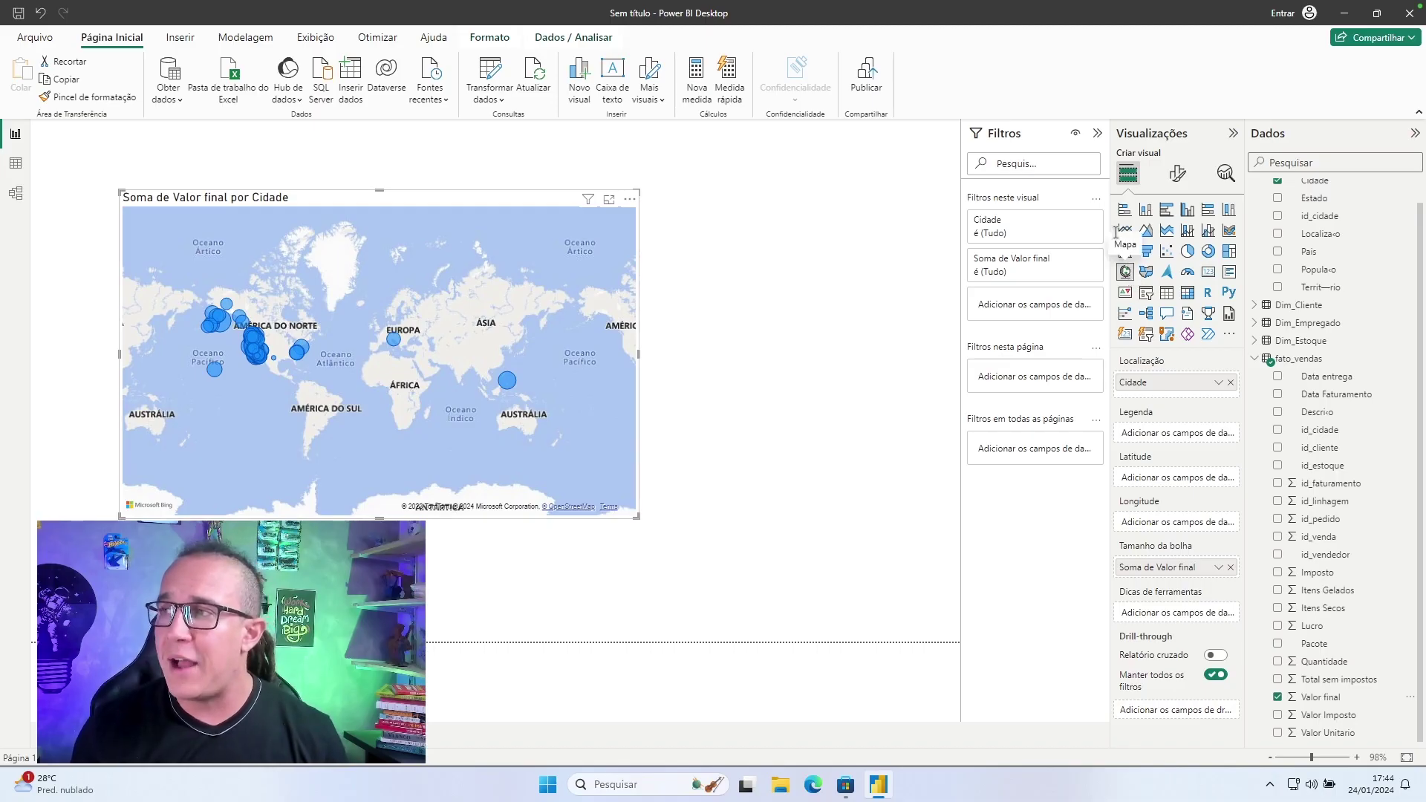
click(1167, 209)
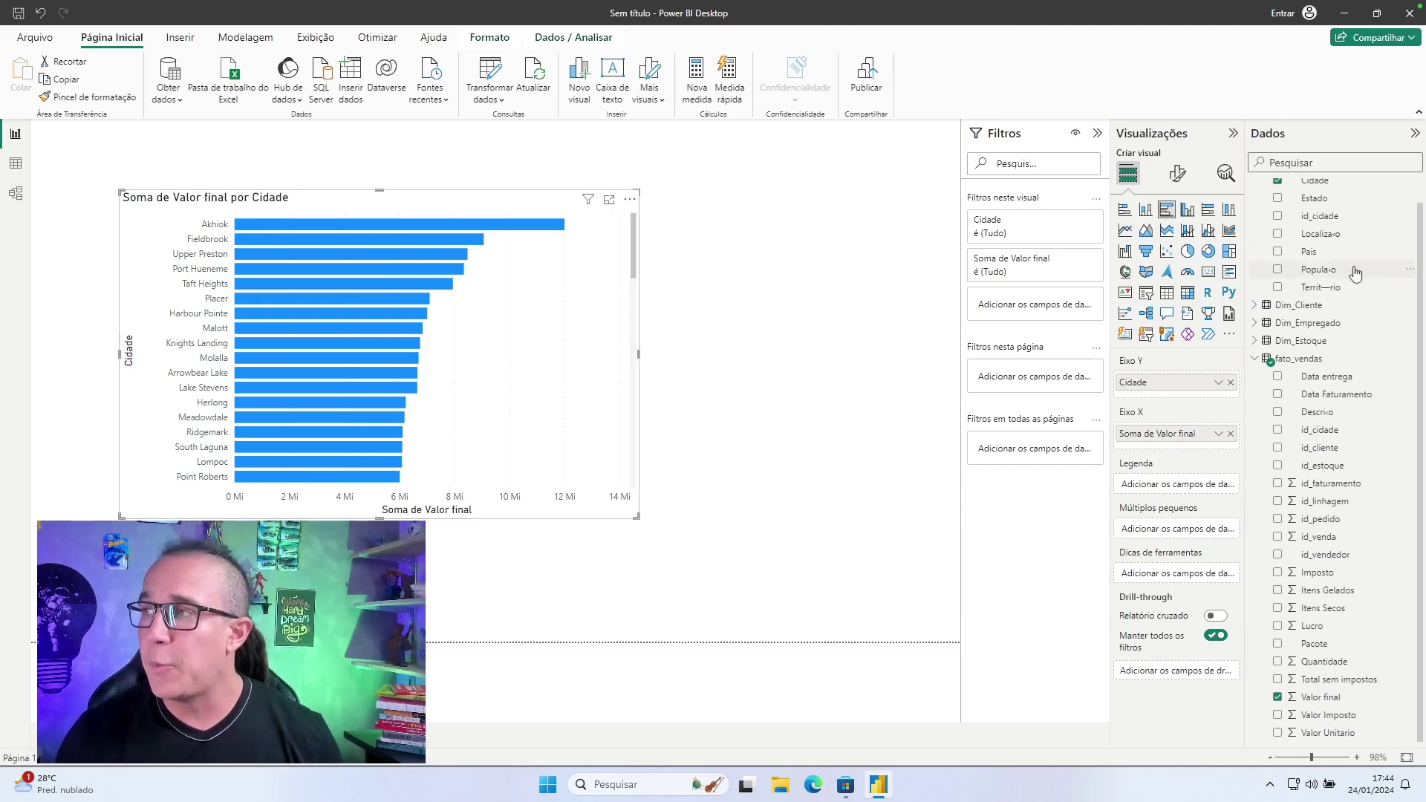
Add Pais, Territ—rio and Estado above Cidade on the bar chart's Y axis and expand the hierarchy levels.
drag(1319, 252, 1210, 382)
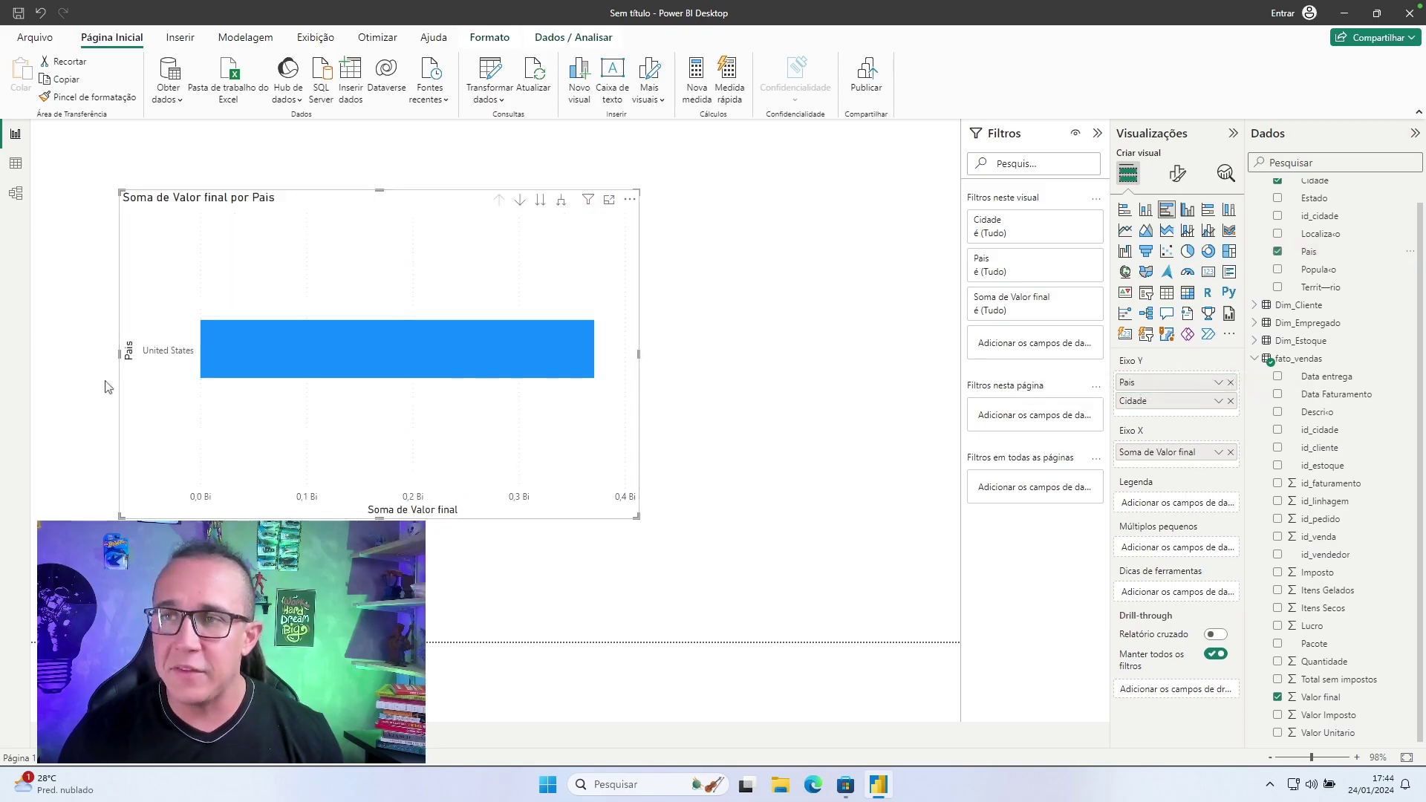
click(562, 201)
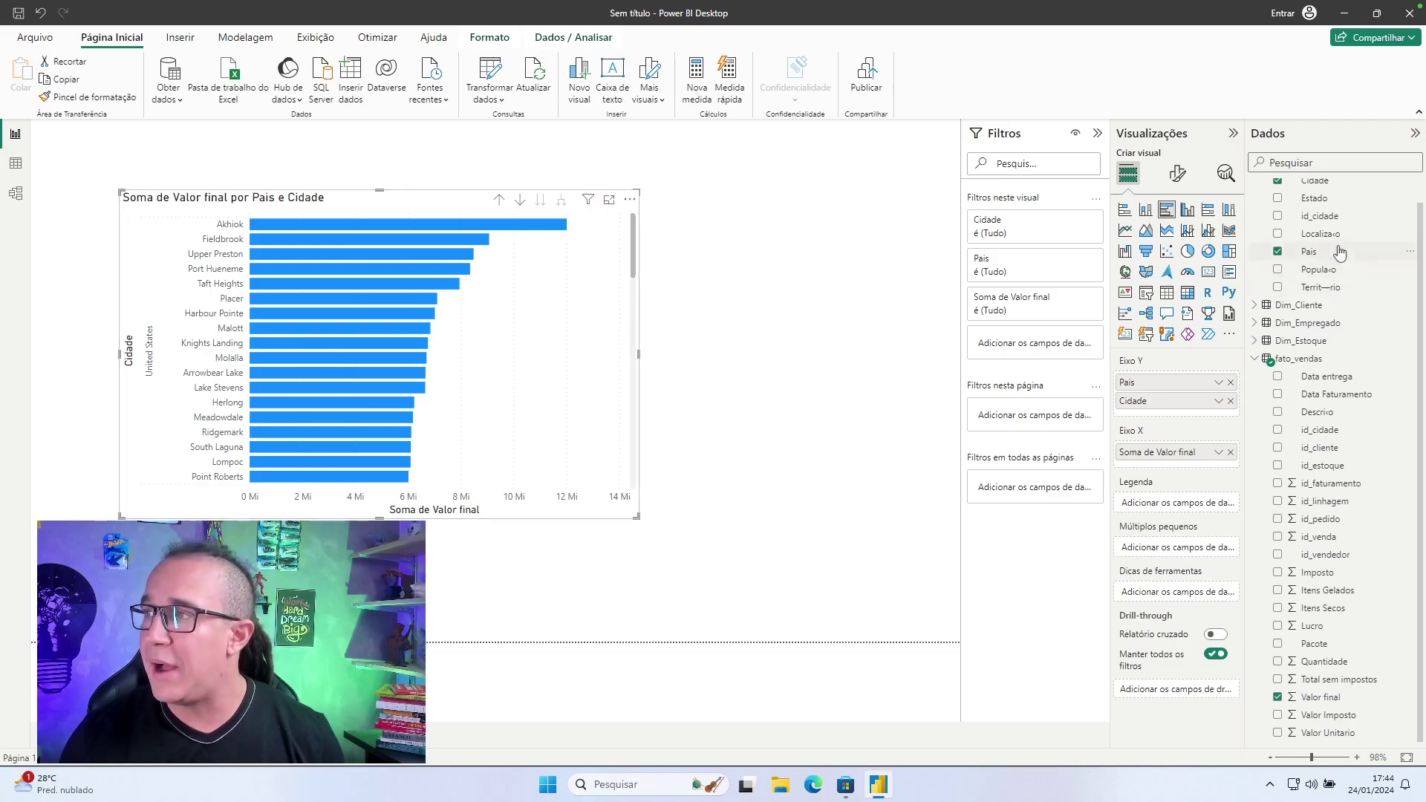
drag(1344, 287, 1225, 399)
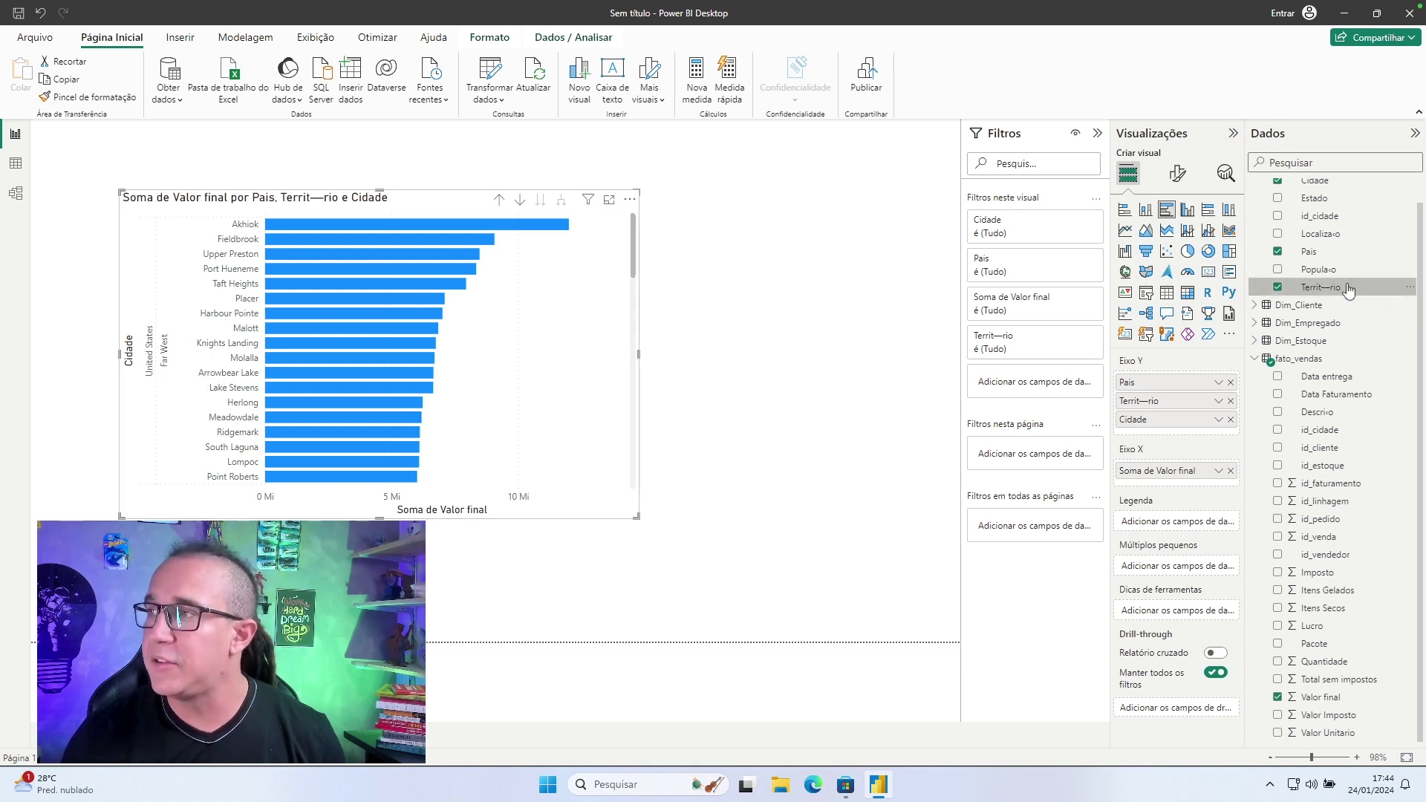
drag(1326, 199, 1226, 413)
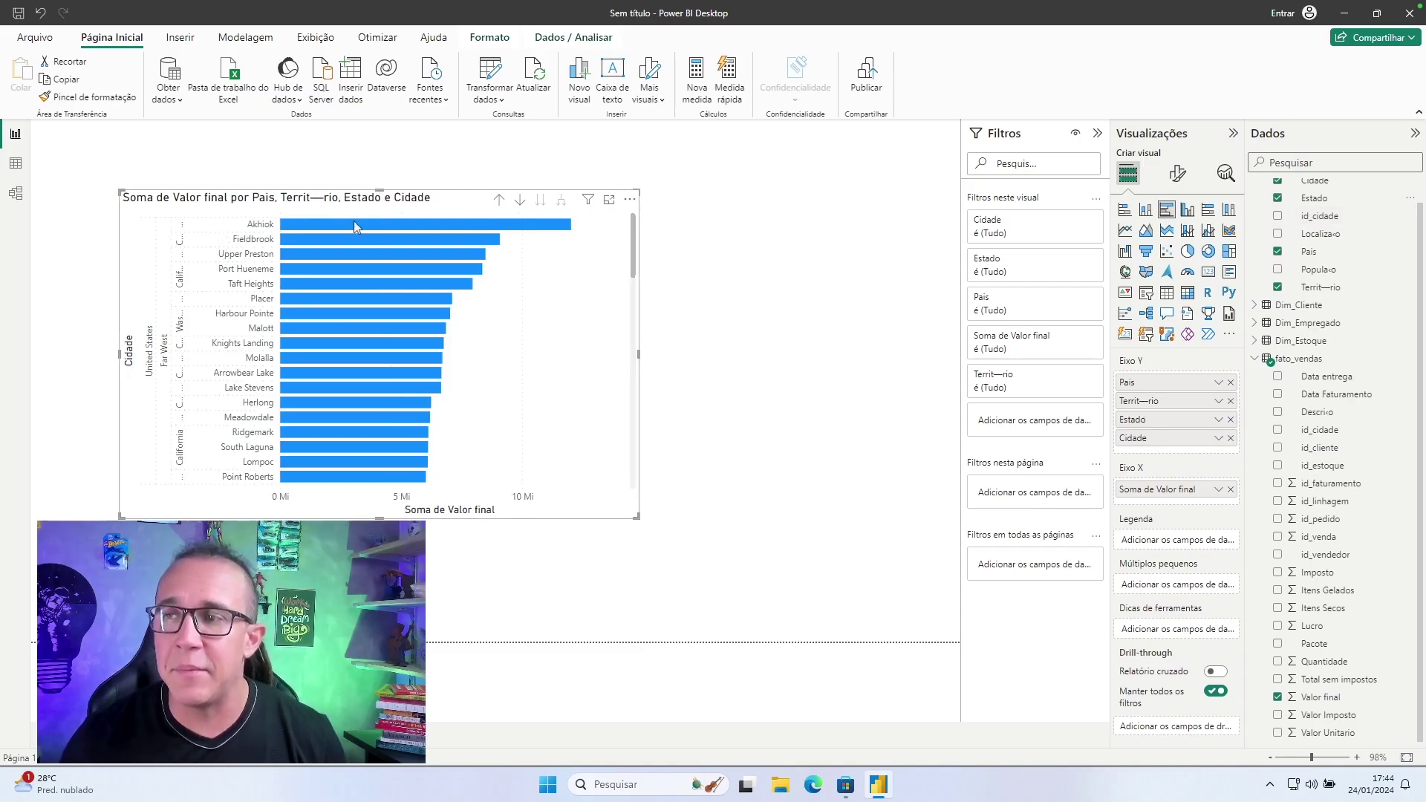
mouse_move(333, 229)
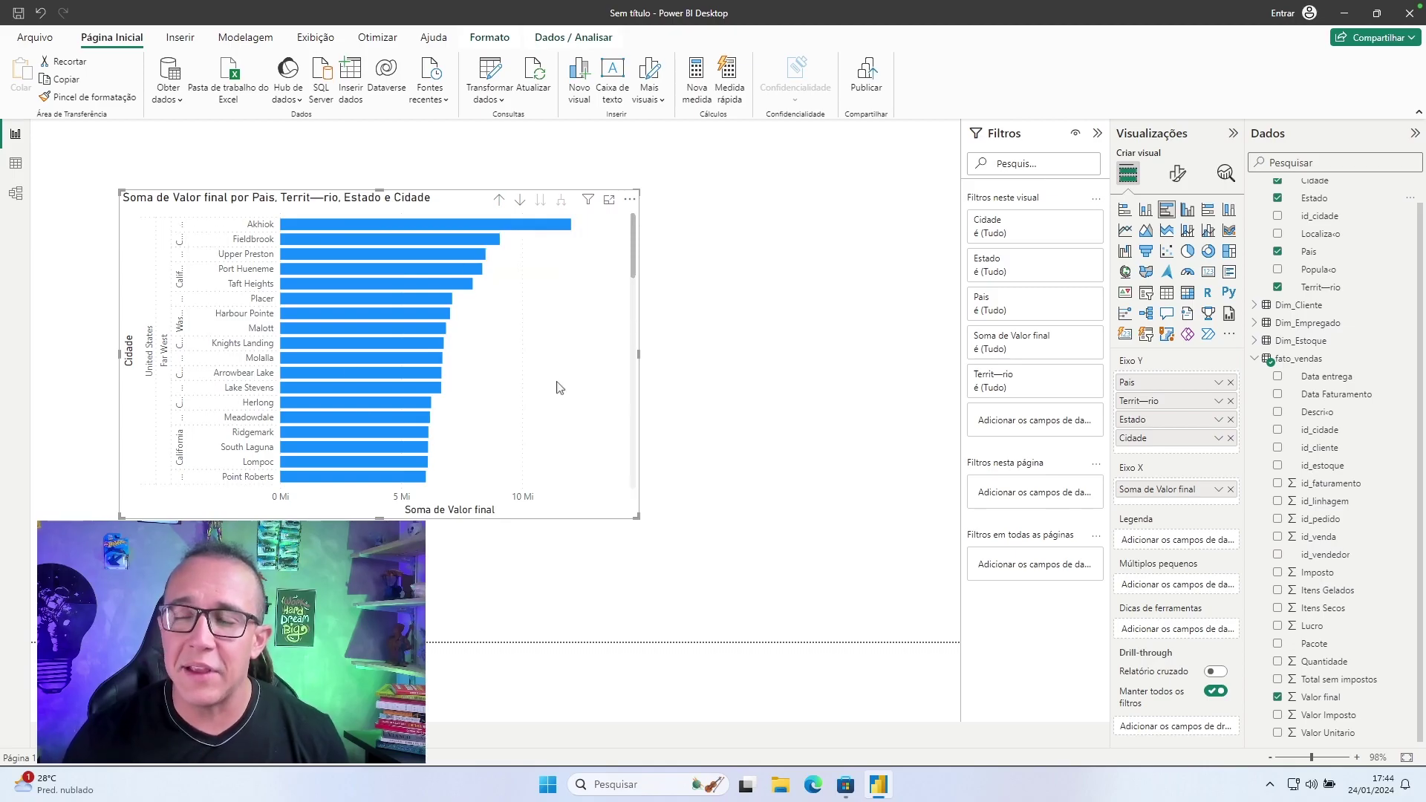
Reposition the bar chart at the page's left edge, below the top area, and reduce its size.
drag(618, 518, 423, 439)
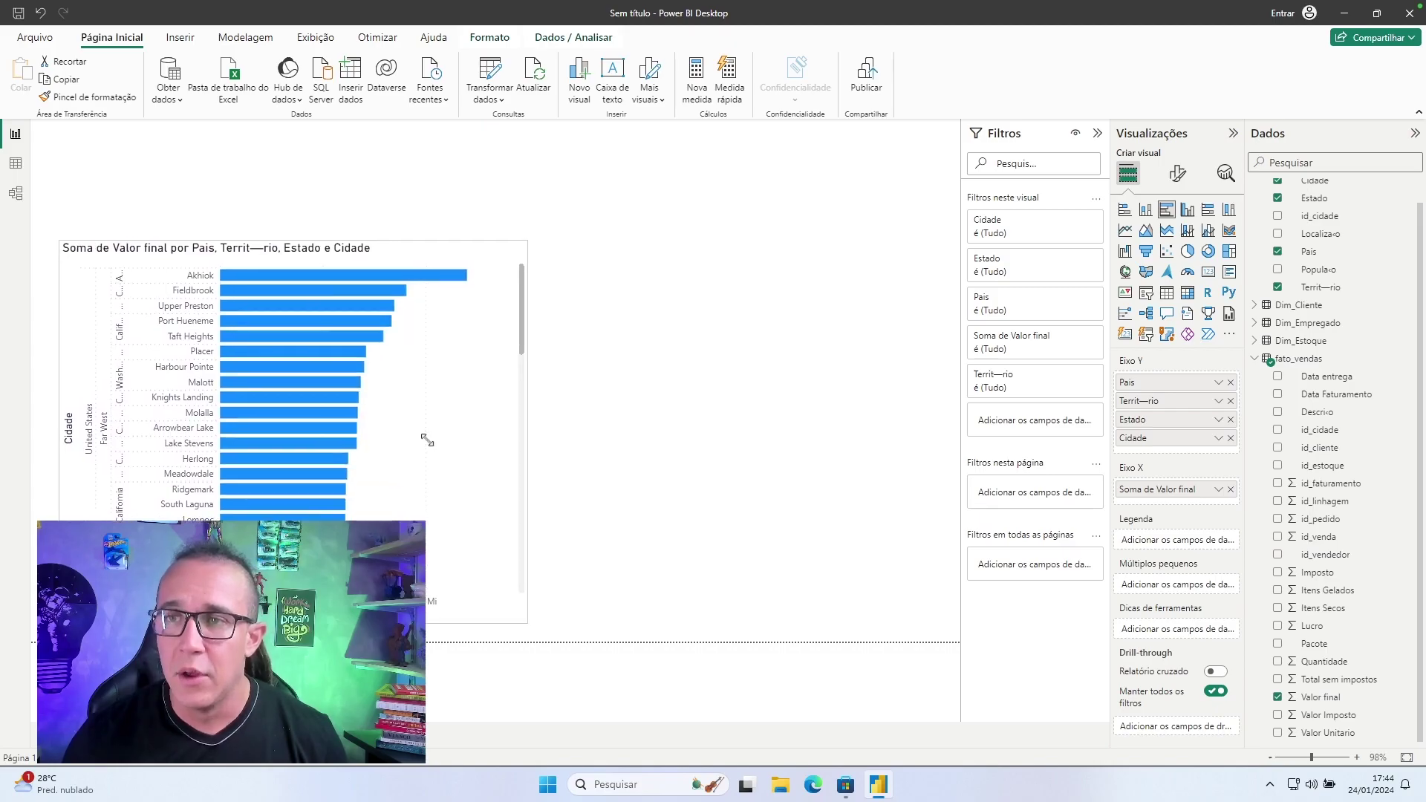
drag(525, 621, 468, 604)
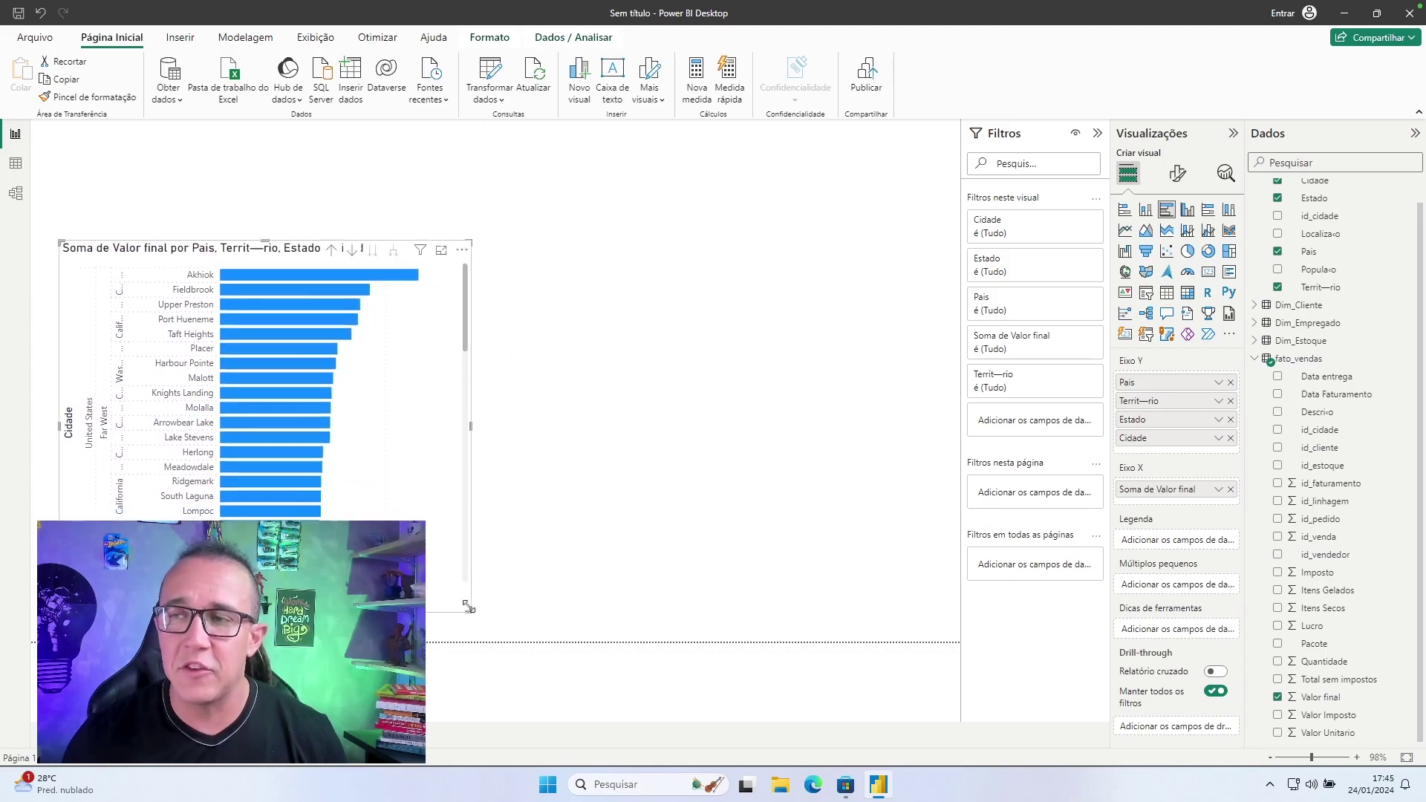
click(548, 481)
Create a card visual showing the sum of Valor final, shrink it and place it above the bar chart.
scroll(1327, 557, up, 1)
scroll(1328, 557, down, 1)
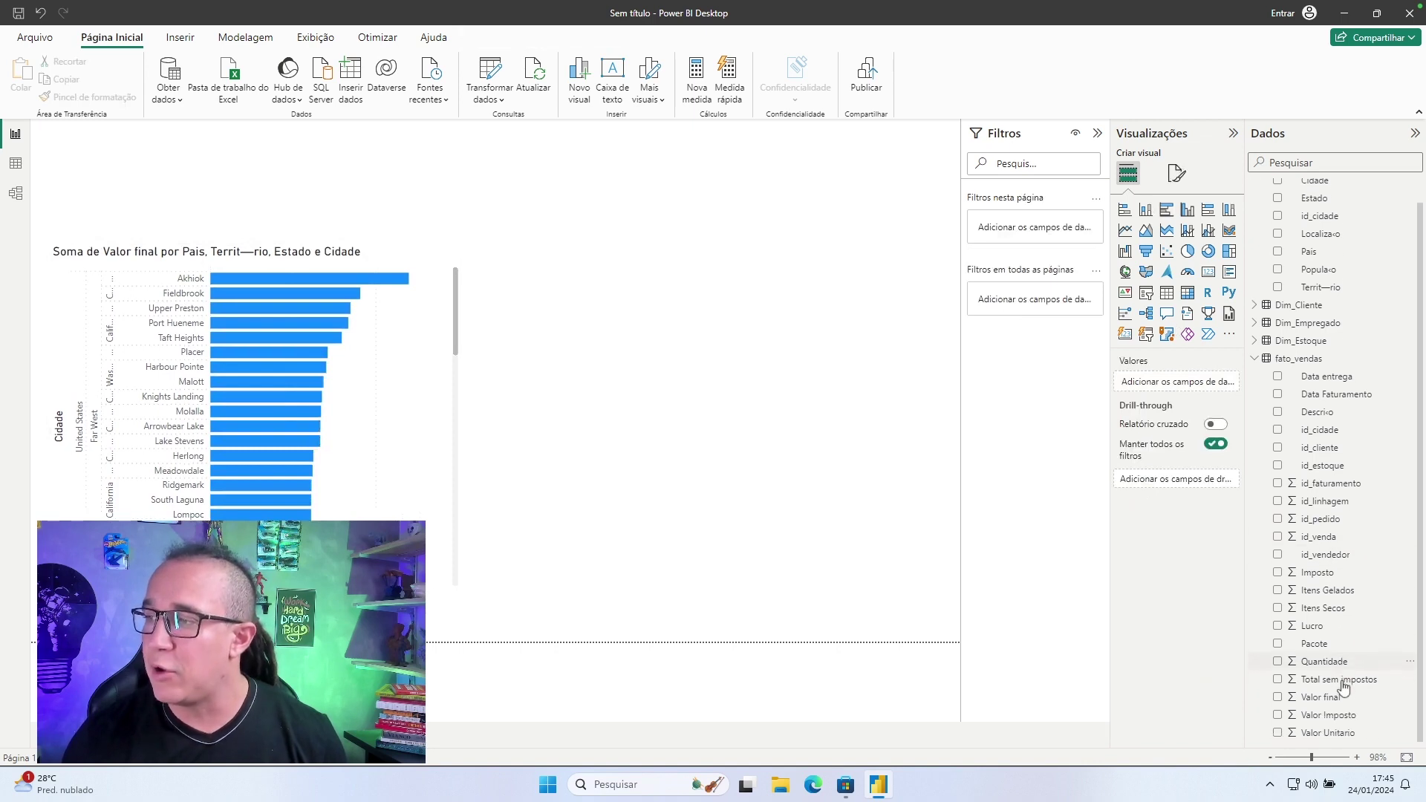
drag(1330, 697, 763, 348)
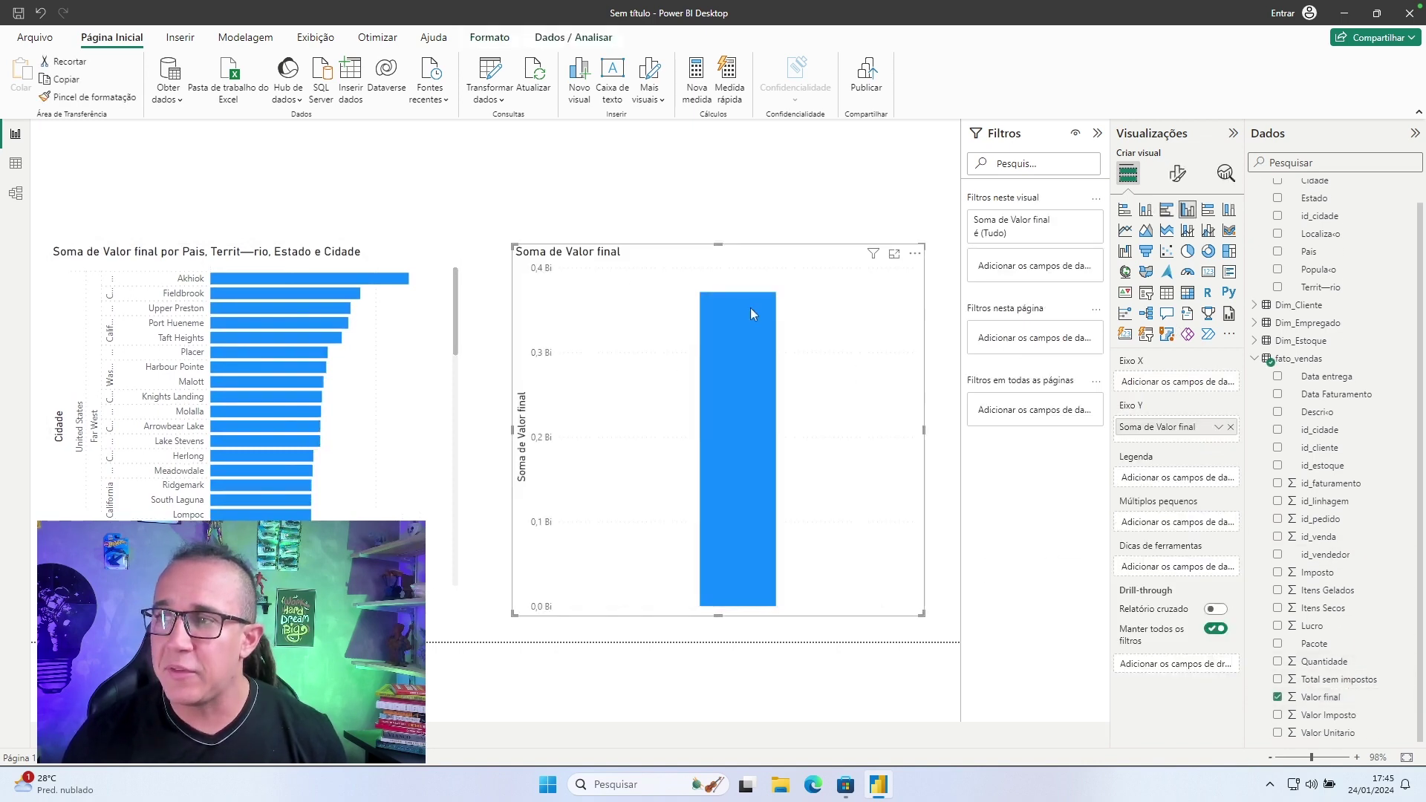
click(1209, 272)
drag(514, 613, 685, 338)
drag(824, 303, 187, 187)
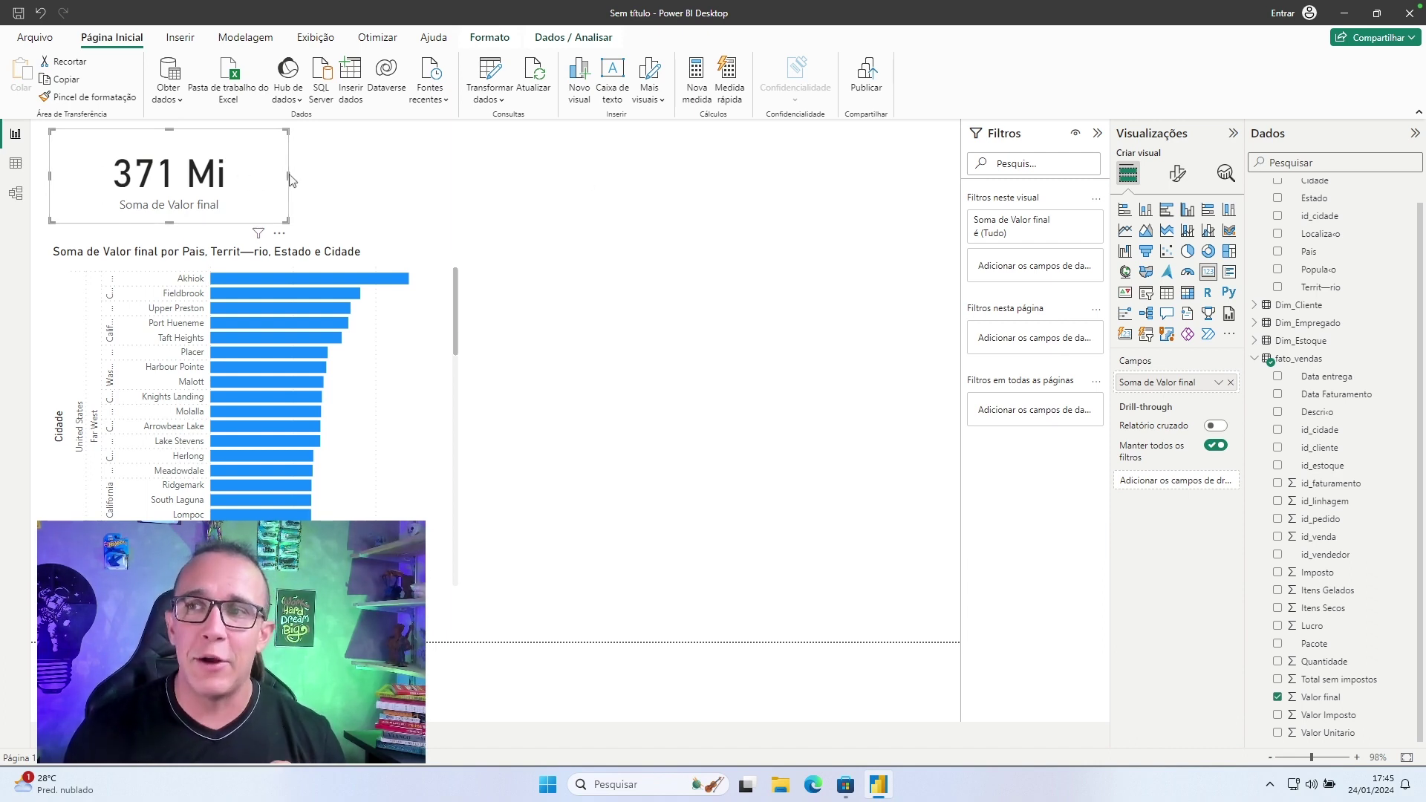
drag(288, 175, 210, 174)
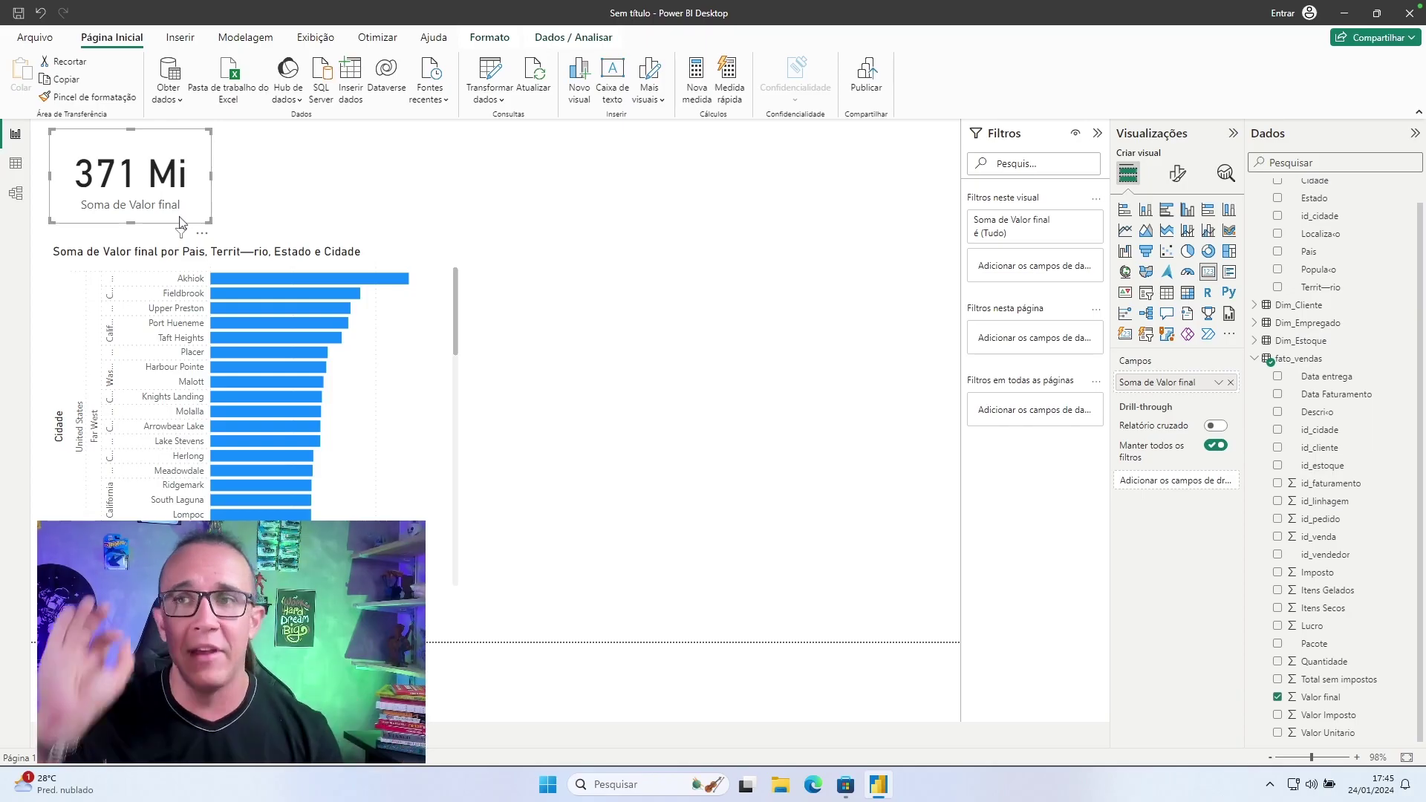
Duplicate the Valor final card and place the copy beside the original above the bar chart.
click(541, 391)
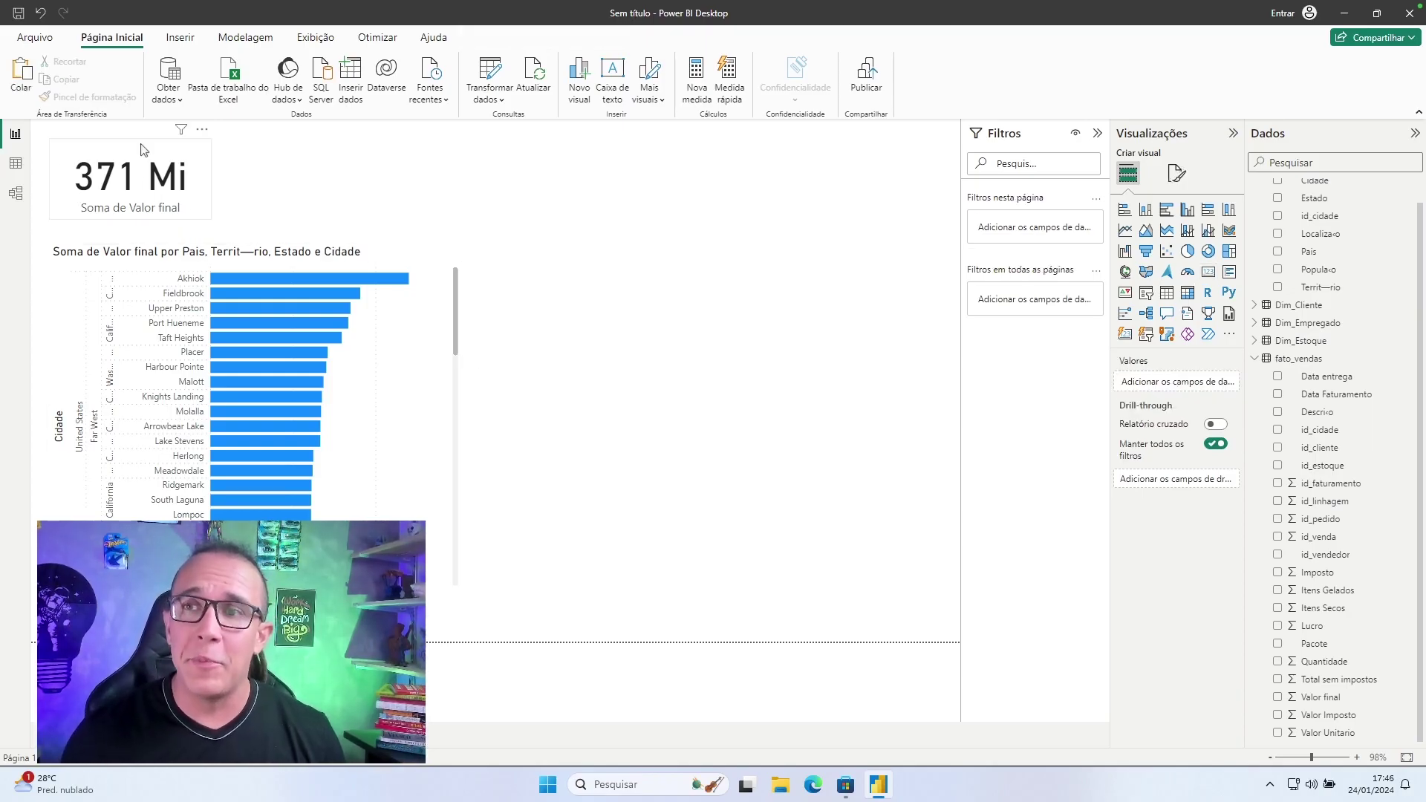
click(136, 196)
key(ctrl+c)
key(ctrl+v)
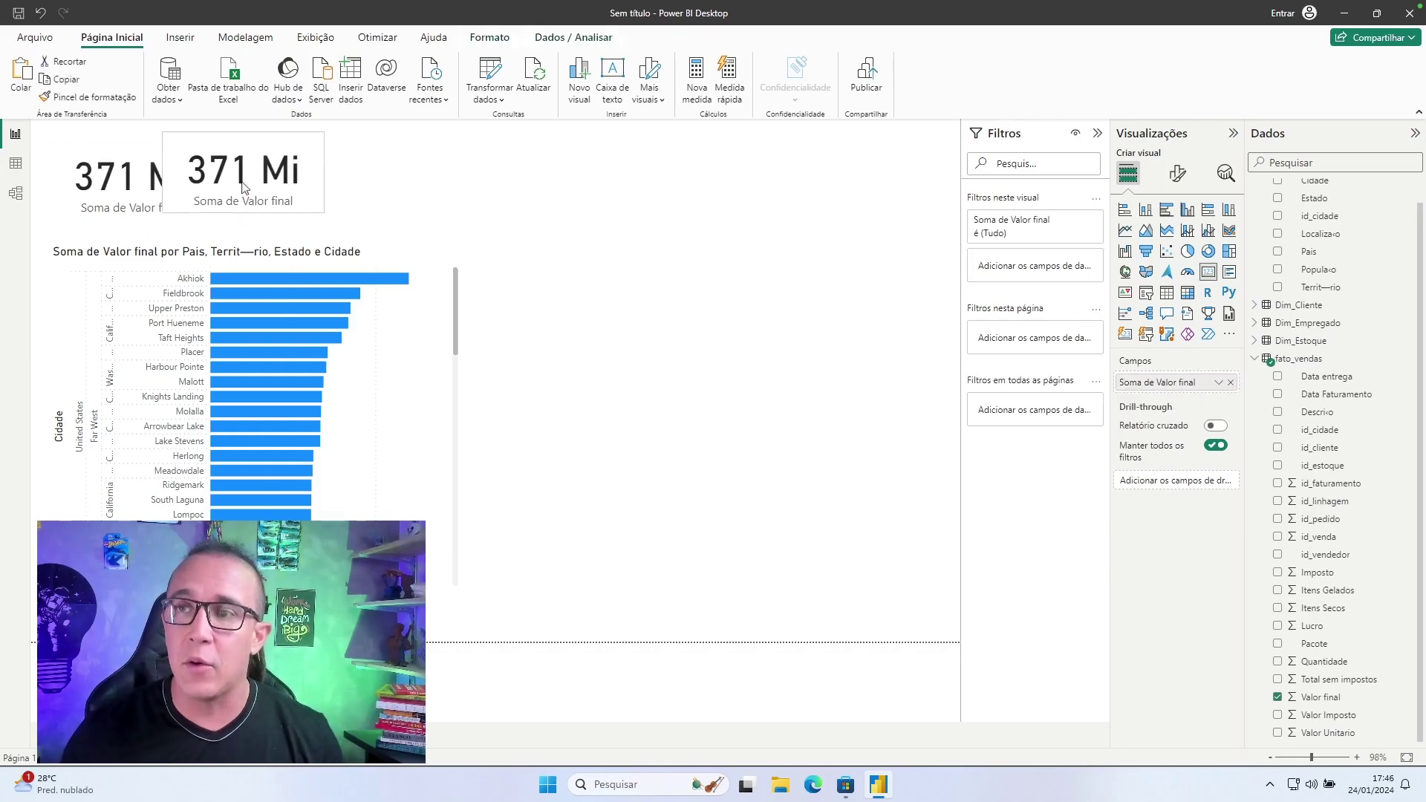
drag(283, 192, 304, 192)
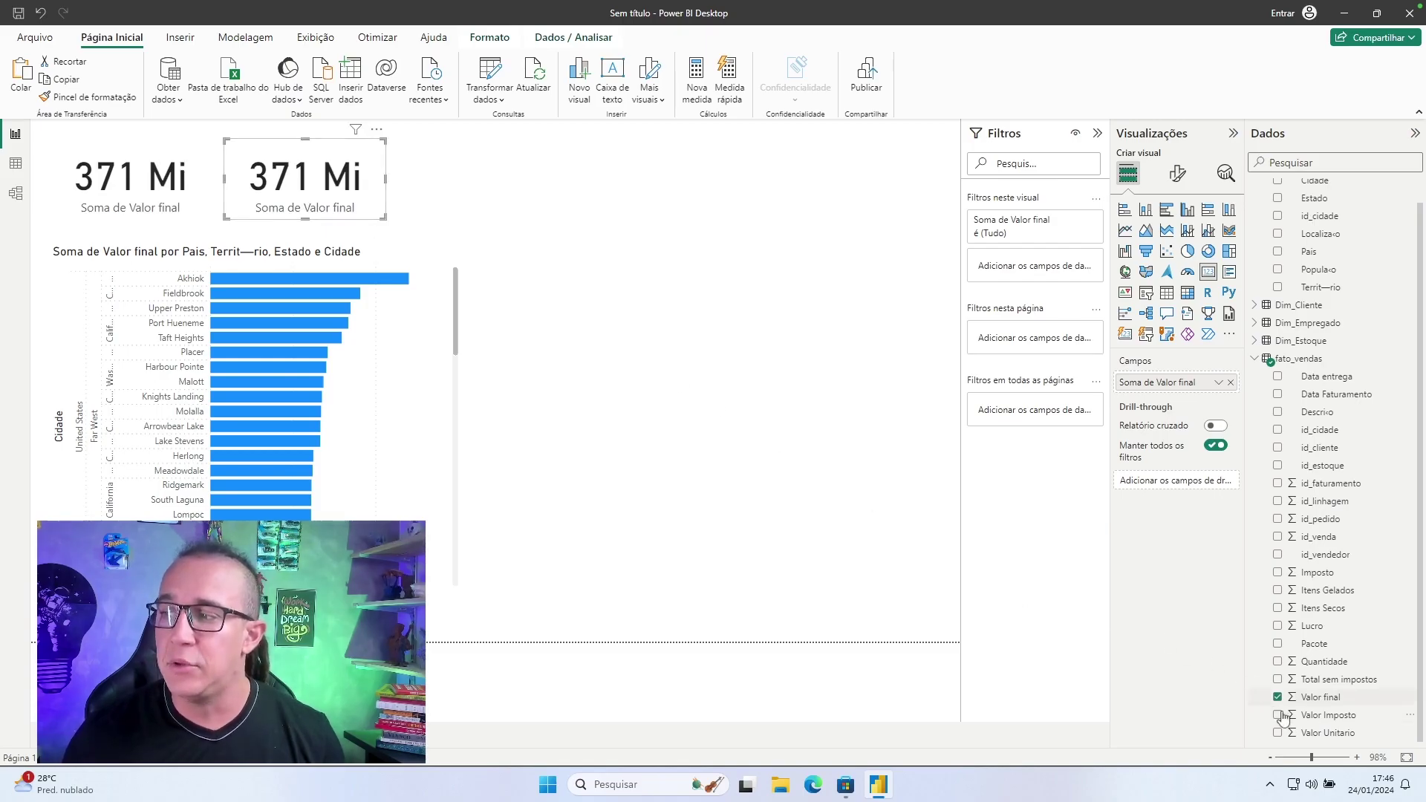
Replace the copied card's field with Valor Unitario and set its aggregation to Média.
drag(1326, 739, 1189, 384)
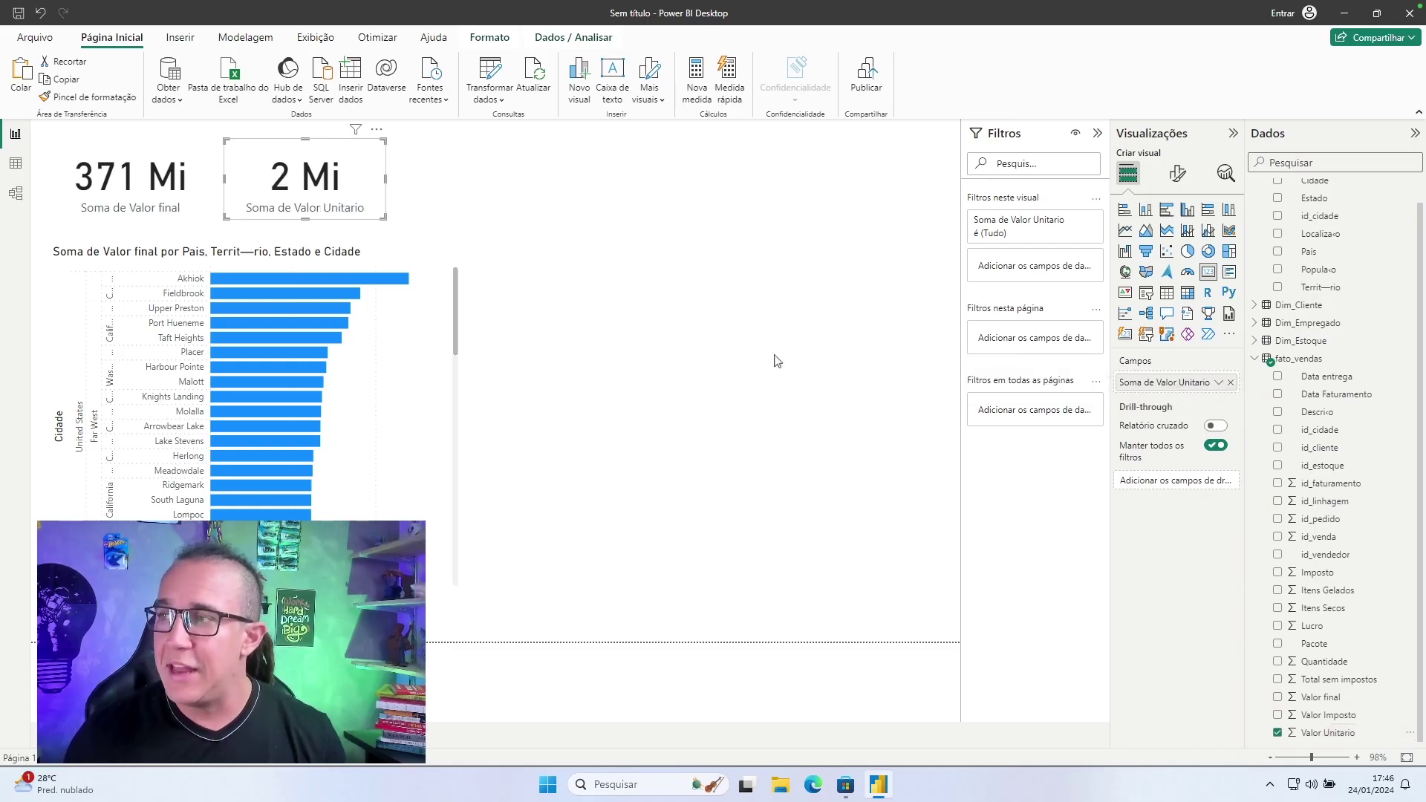
right_click(1162, 392)
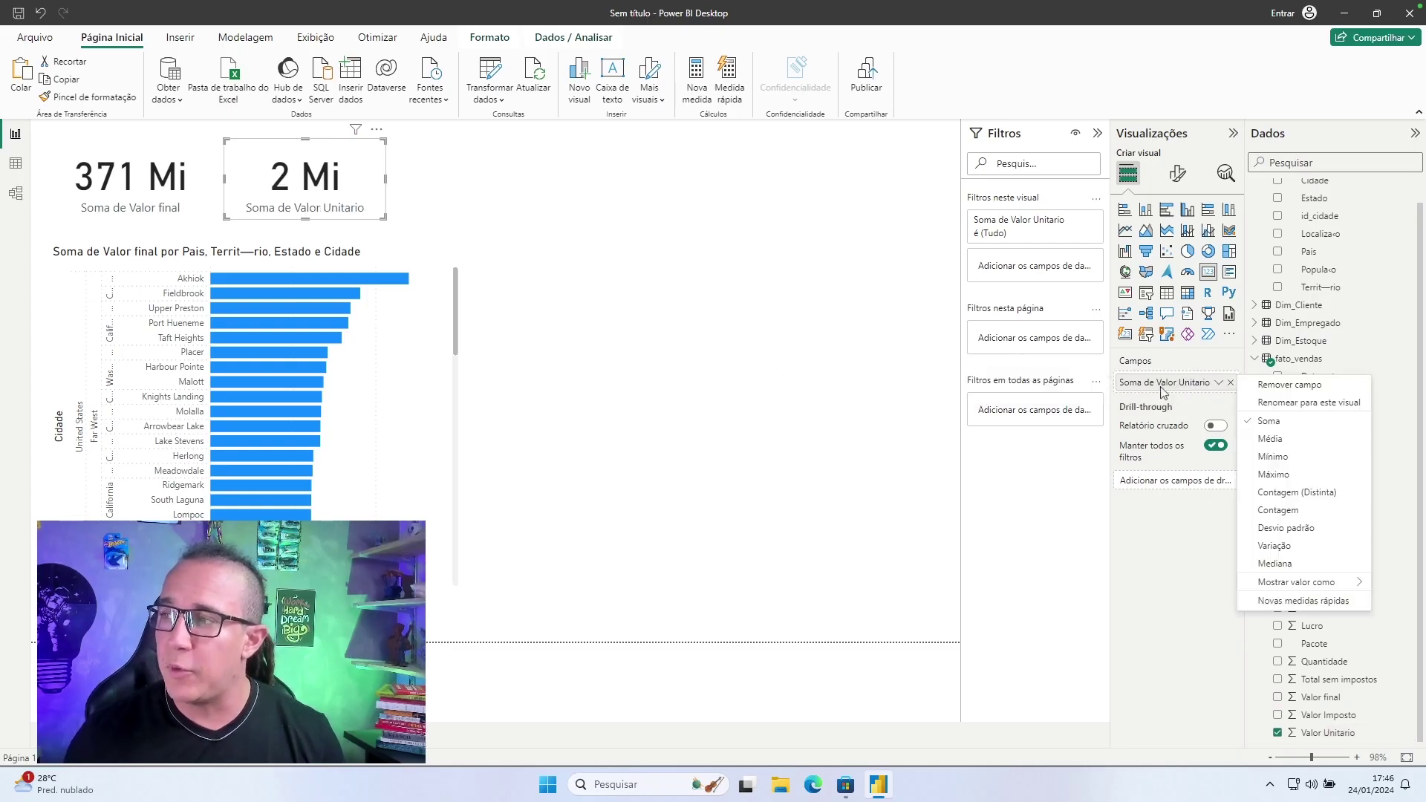
click(1271, 439)
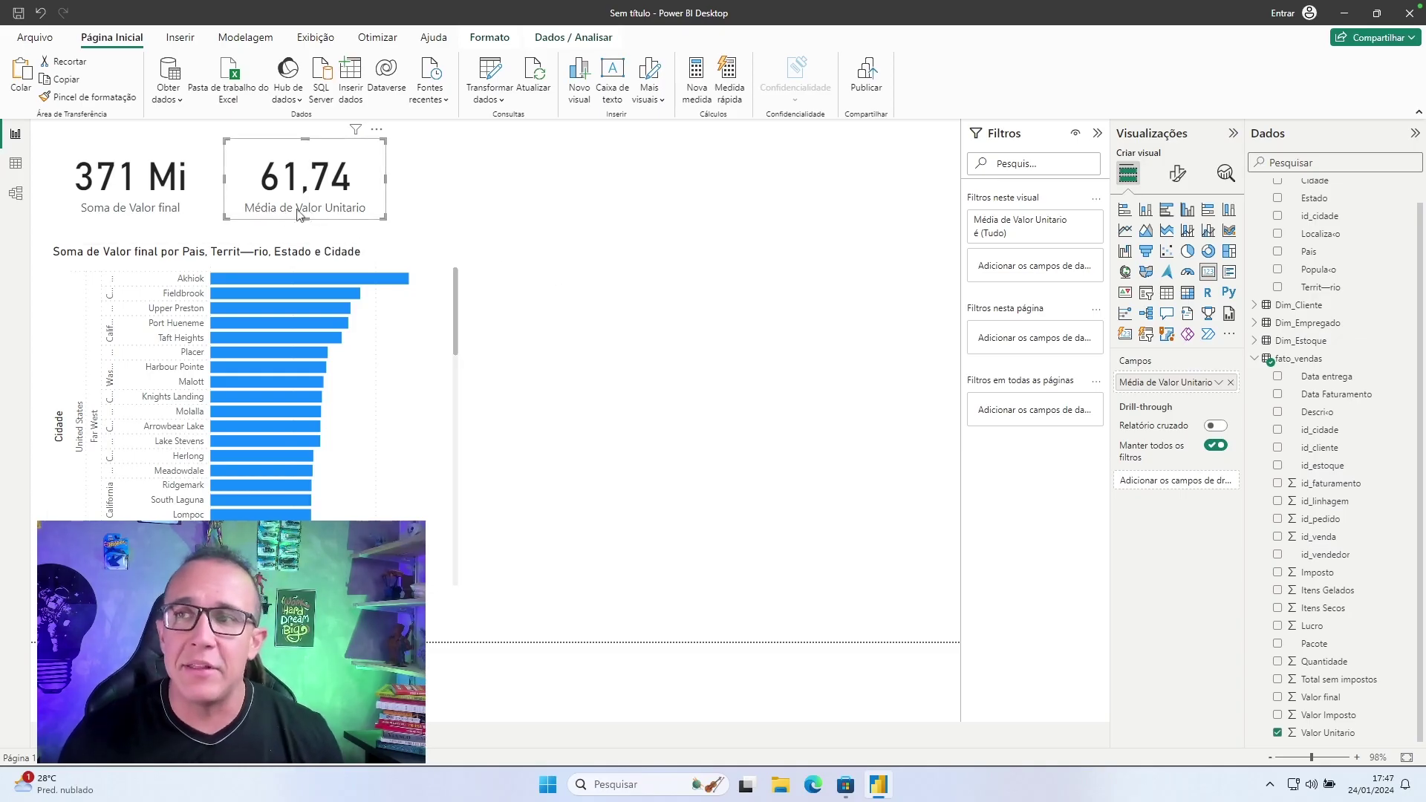
Rename the Valor Unitario average in the copied card to "Ticket Médio".
double_click(1170, 383)
text(Ticket Médio)
key(Return)
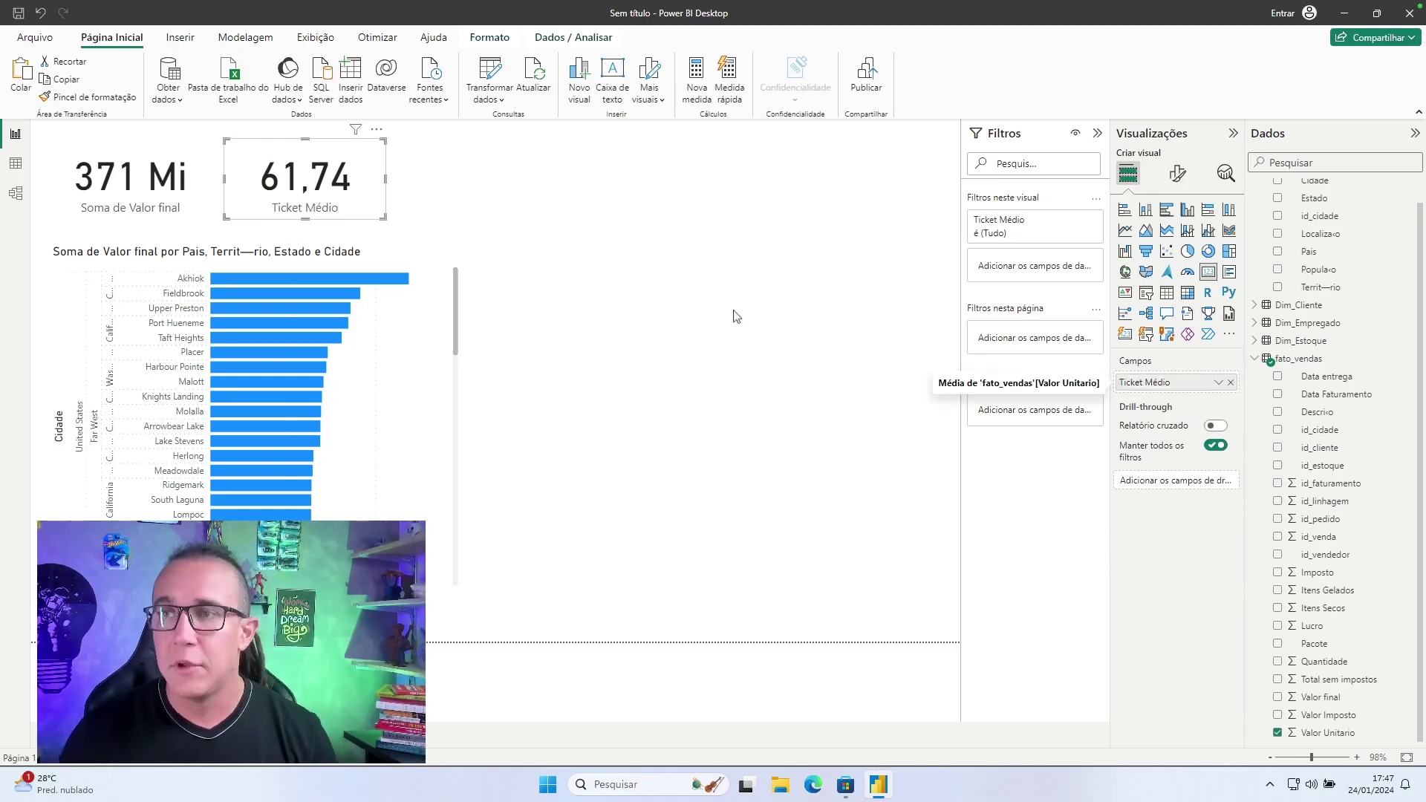
click(549, 271)
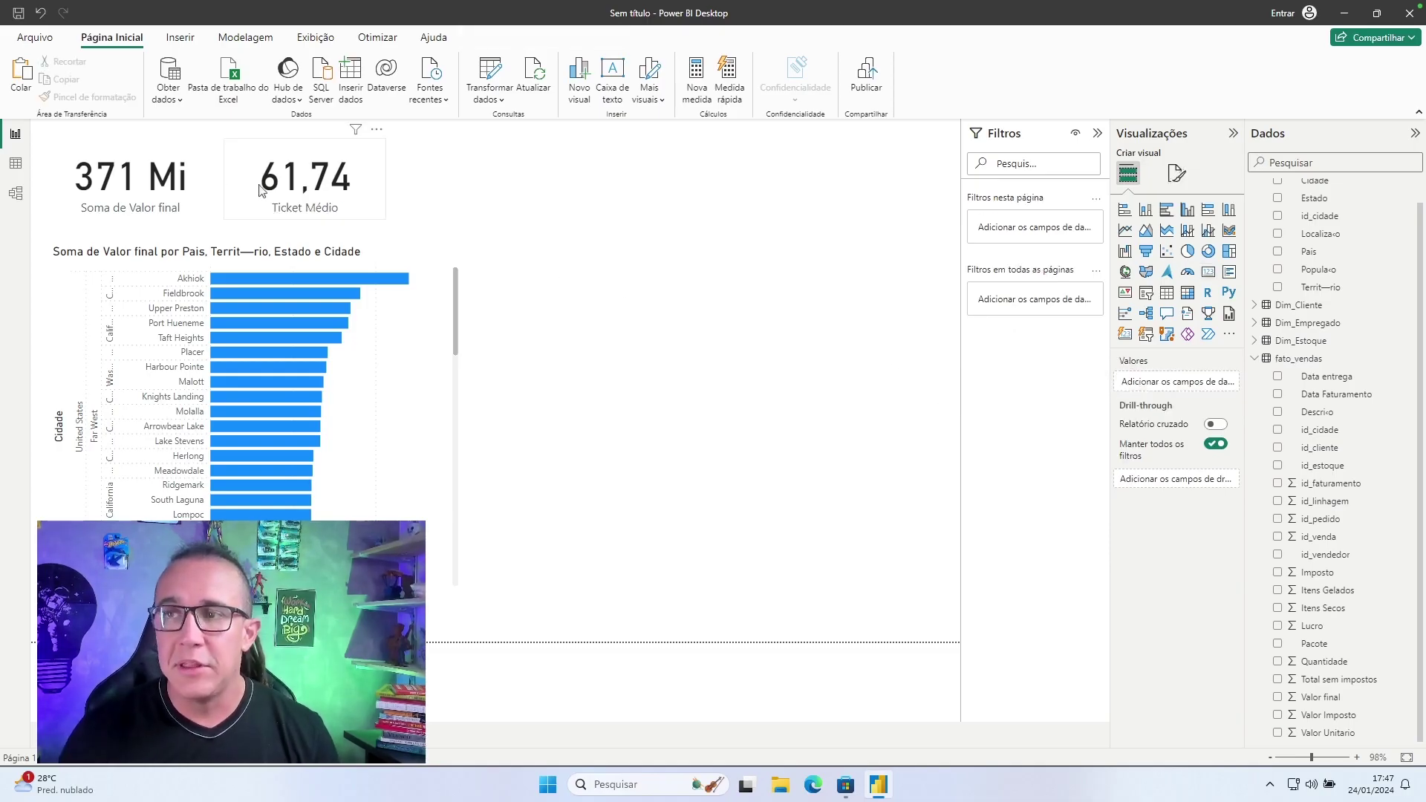
Rename the sum of Valor final in the first card to "Total Vendido".
click(119, 202)
double_click(1186, 388)
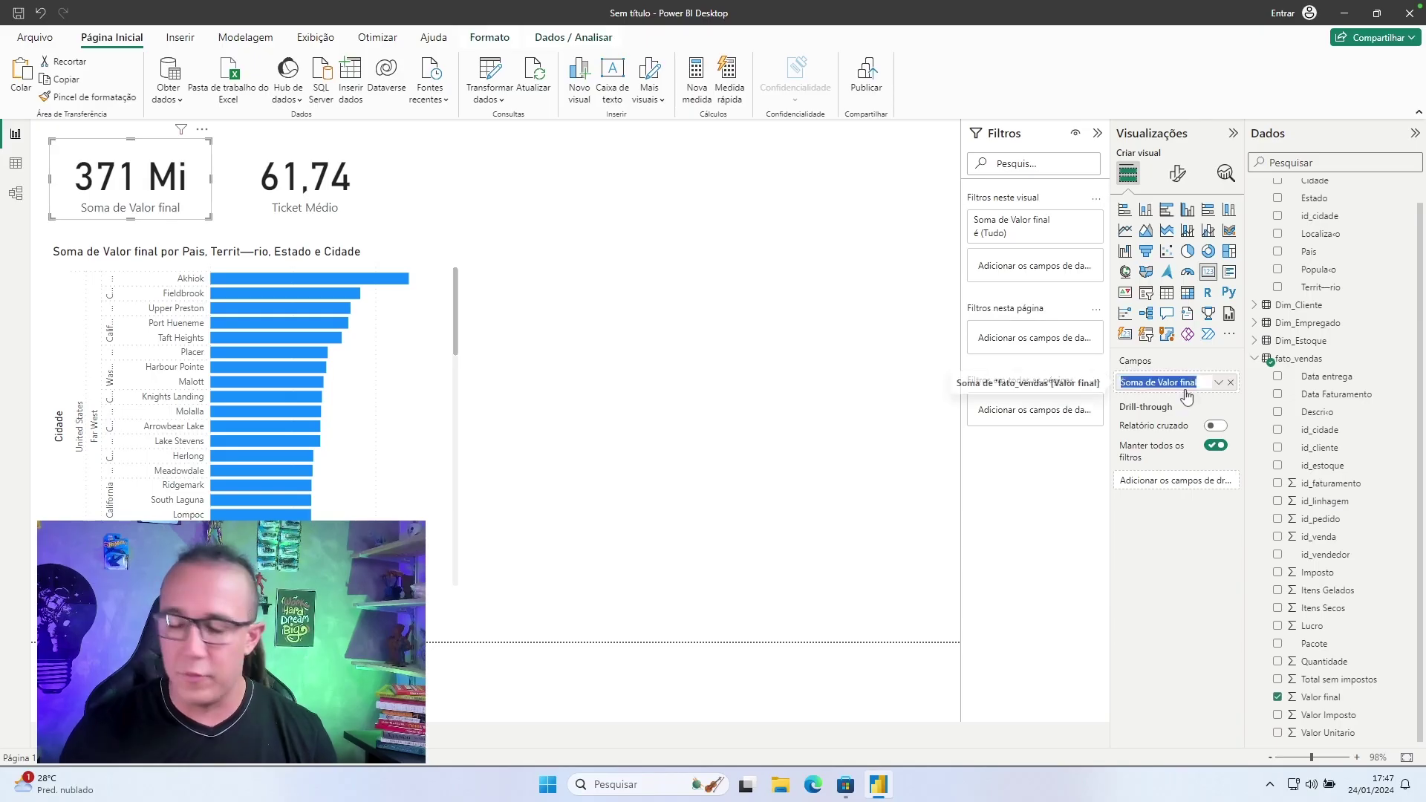
text(Total )
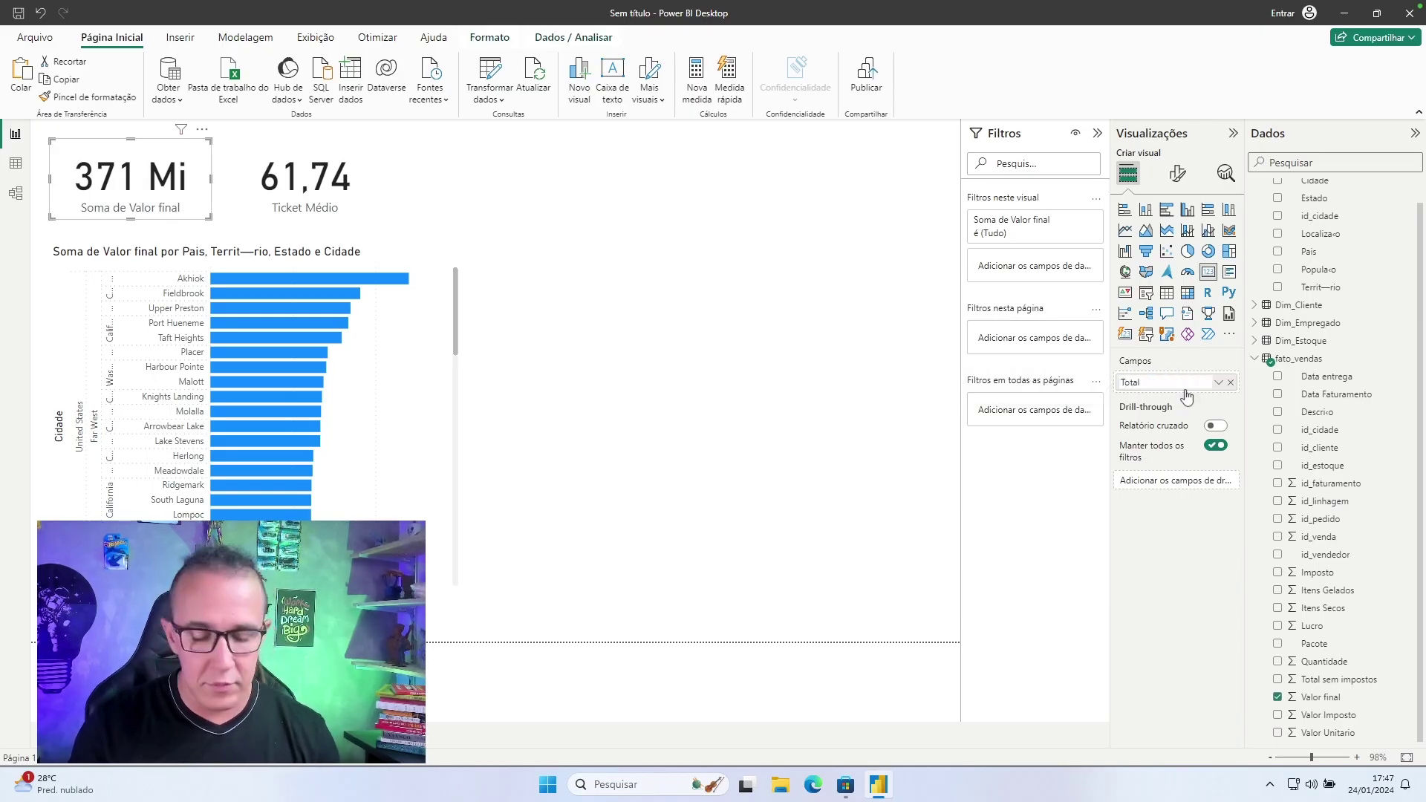
text(Vendido)
key(Return)
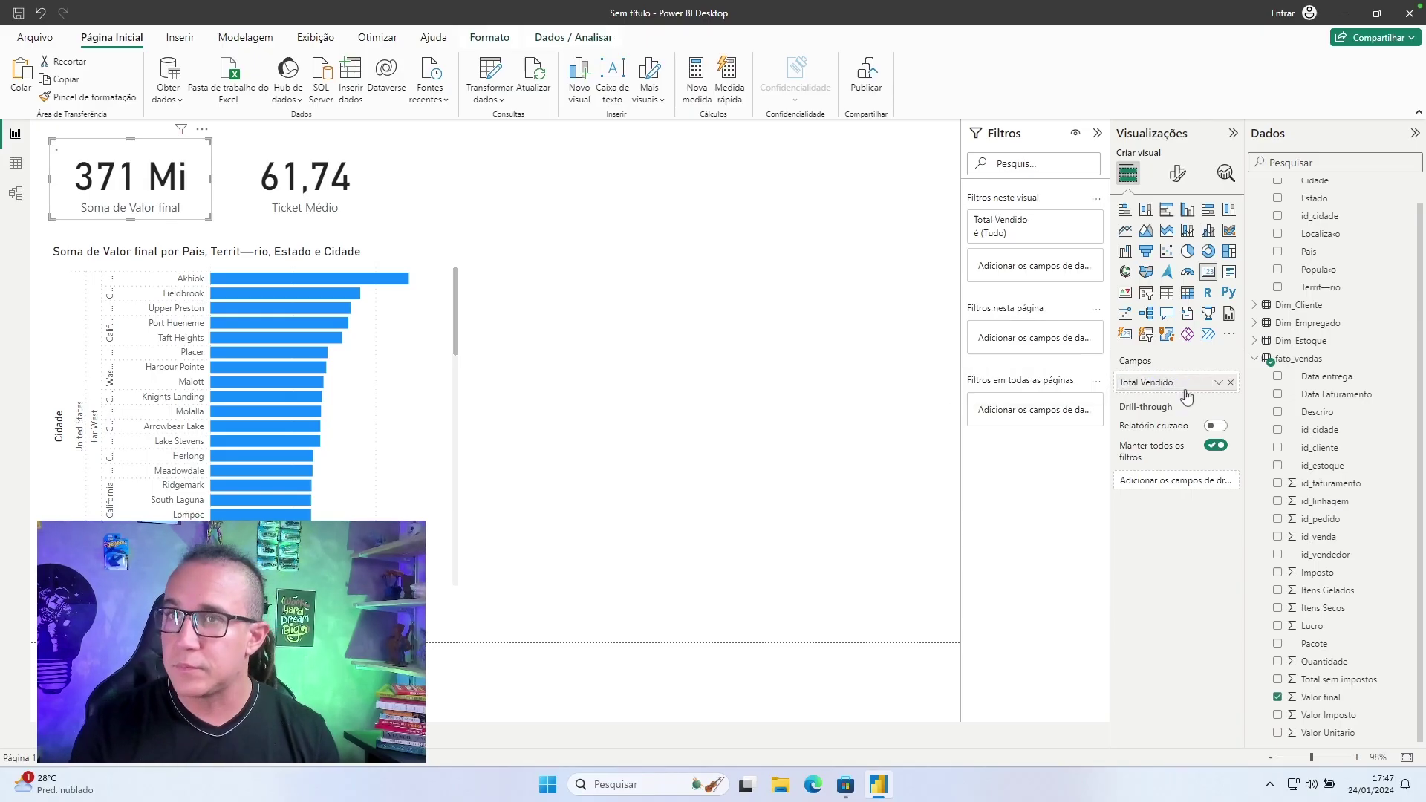
click(647, 280)
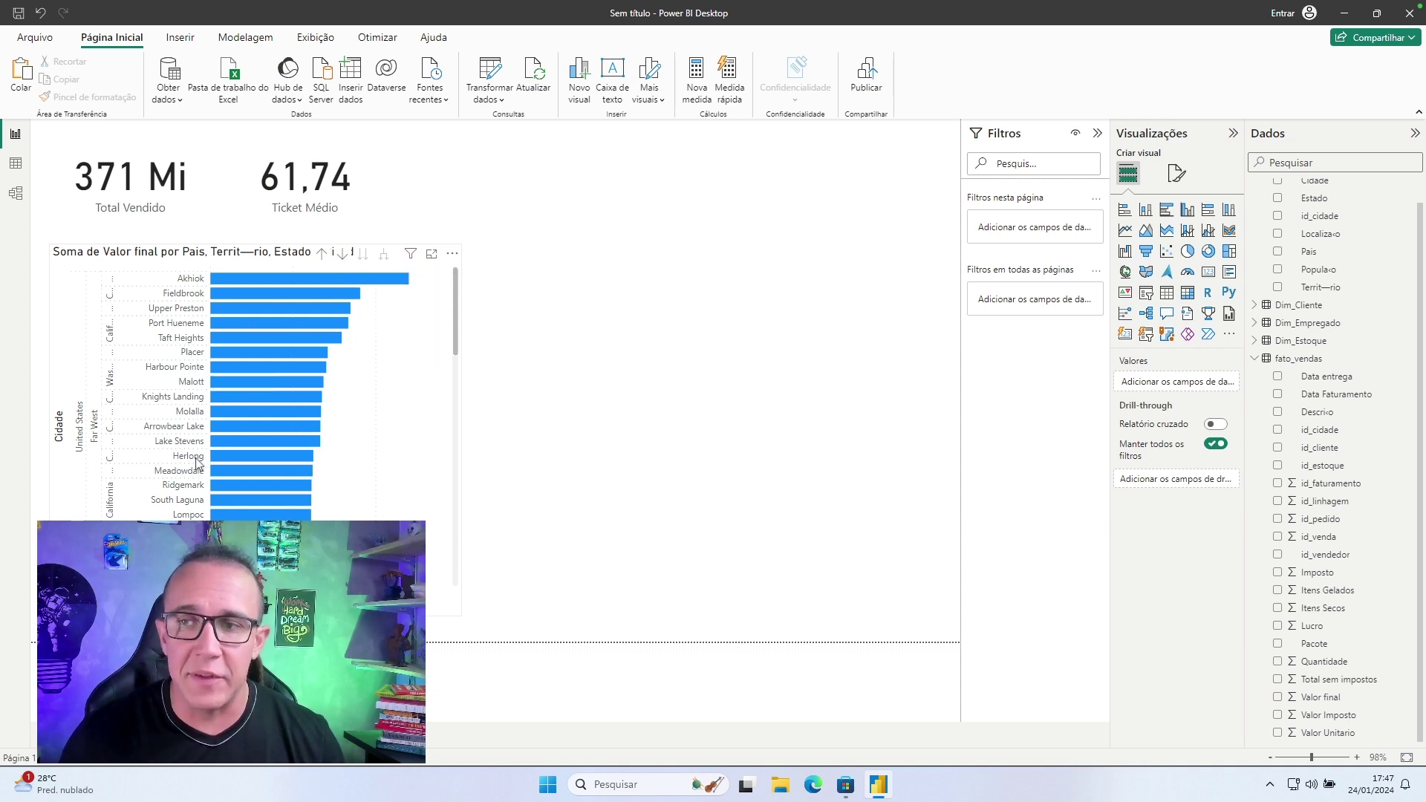
Filter the cards by the Lake Stevens and Ridgemark bars in turn, and clear the chart selection.
click(278, 443)
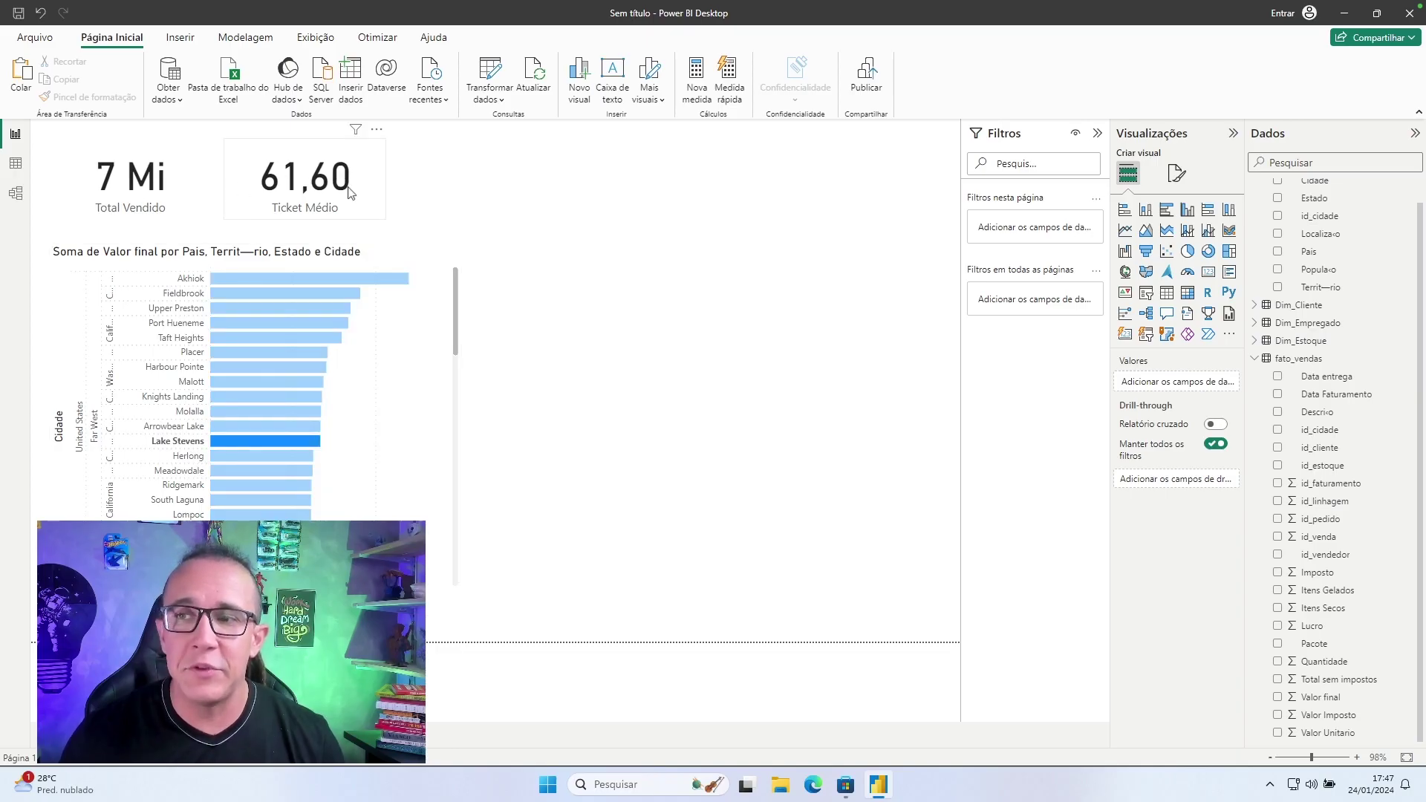
click(279, 485)
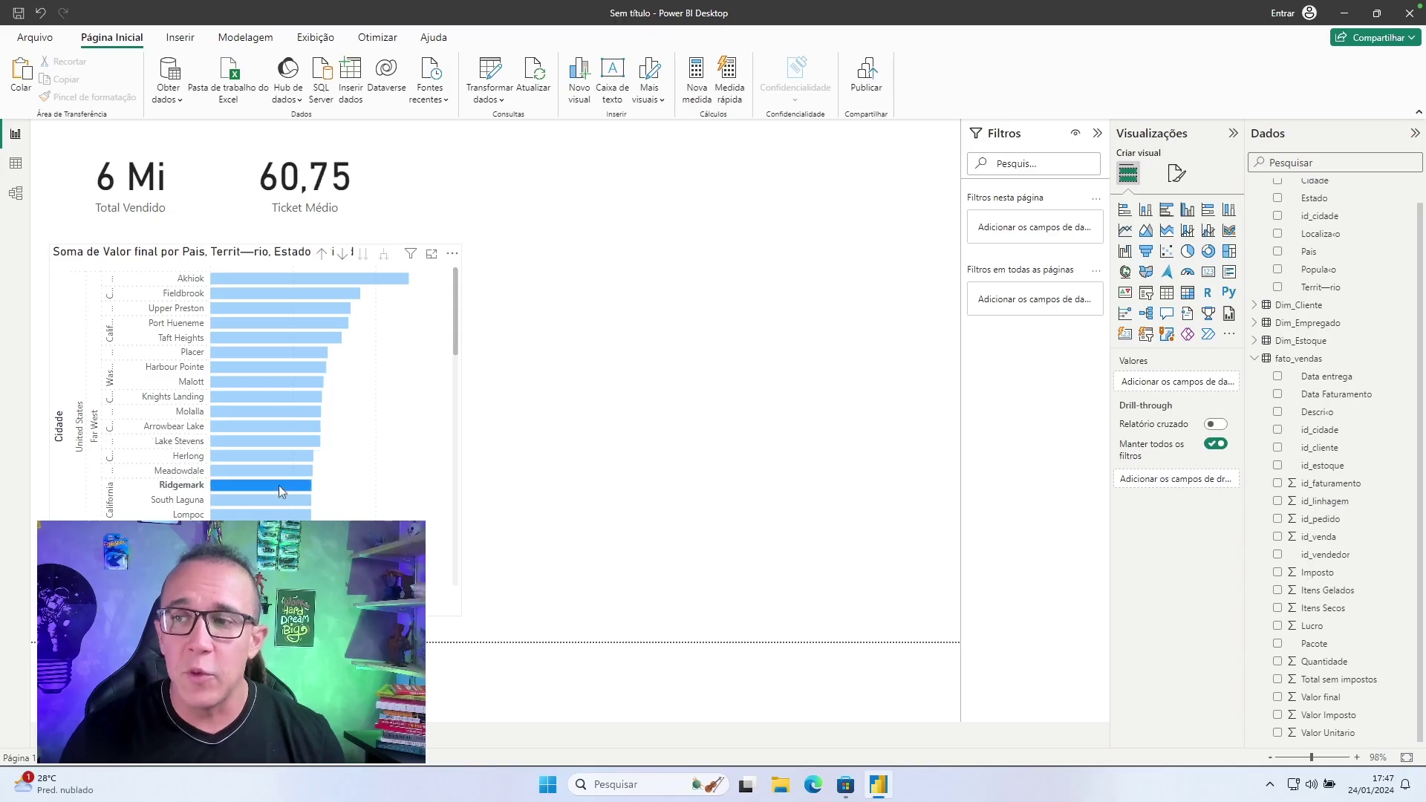
click(356, 467)
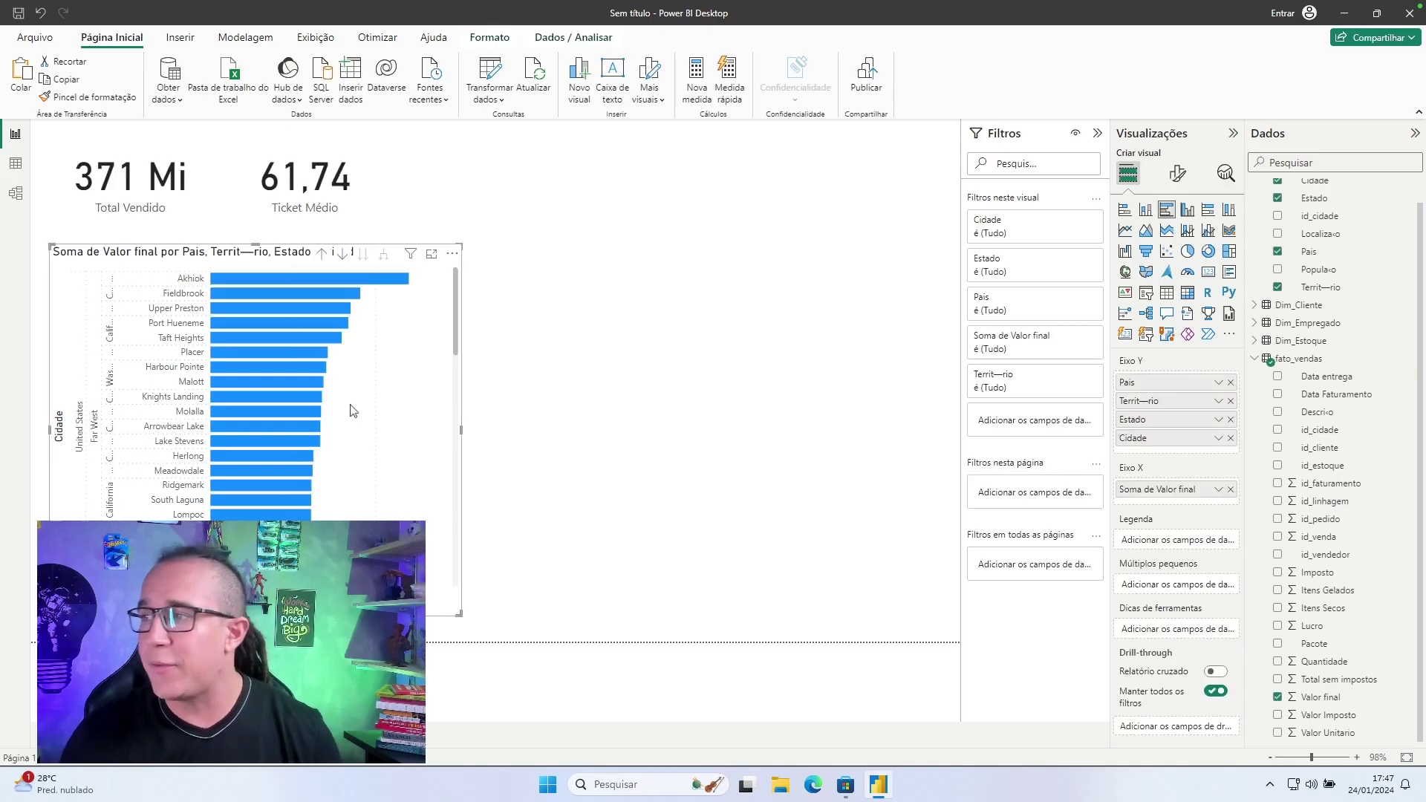
Create a table visual beside the bar chart from the Item field of Dim_Estoque.
click(1259, 361)
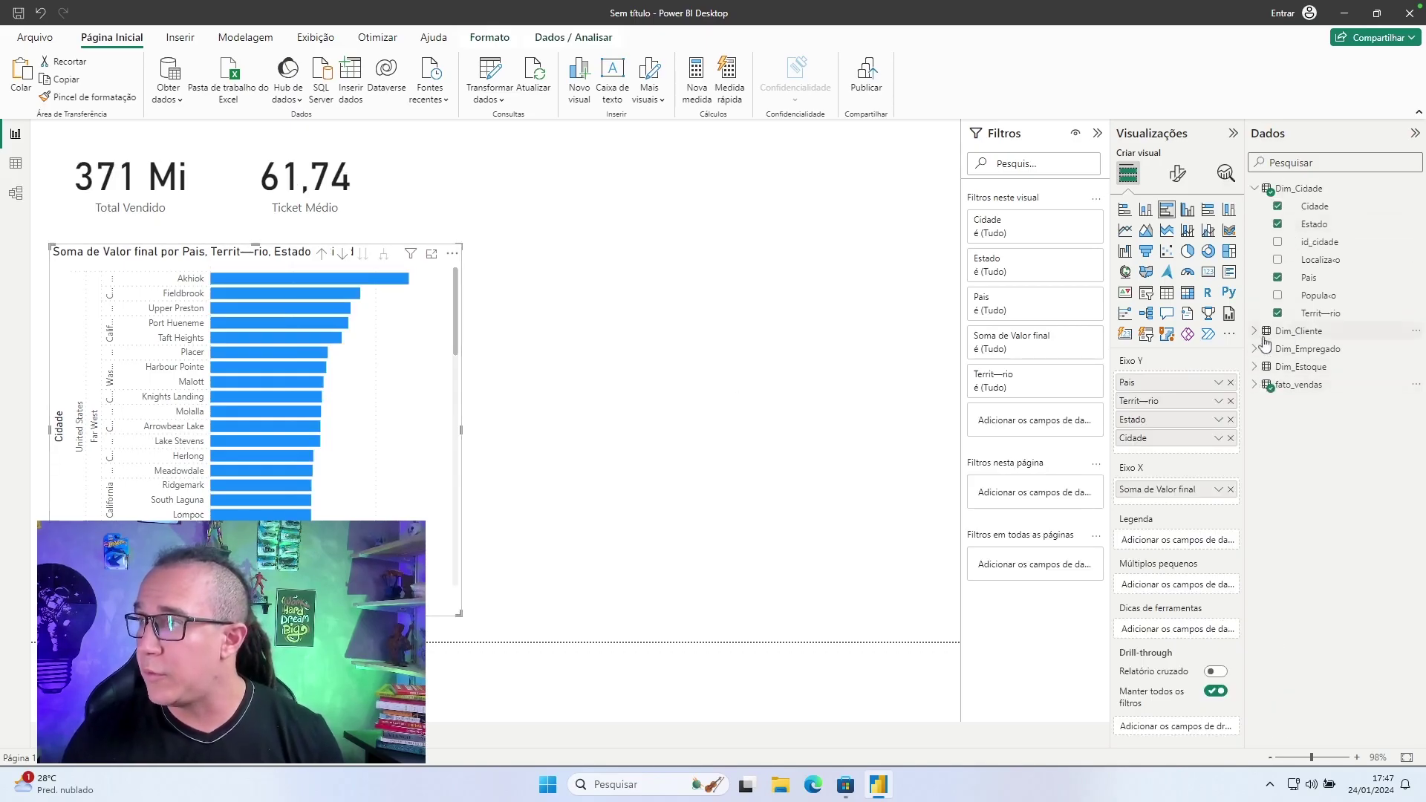
click(1256, 367)
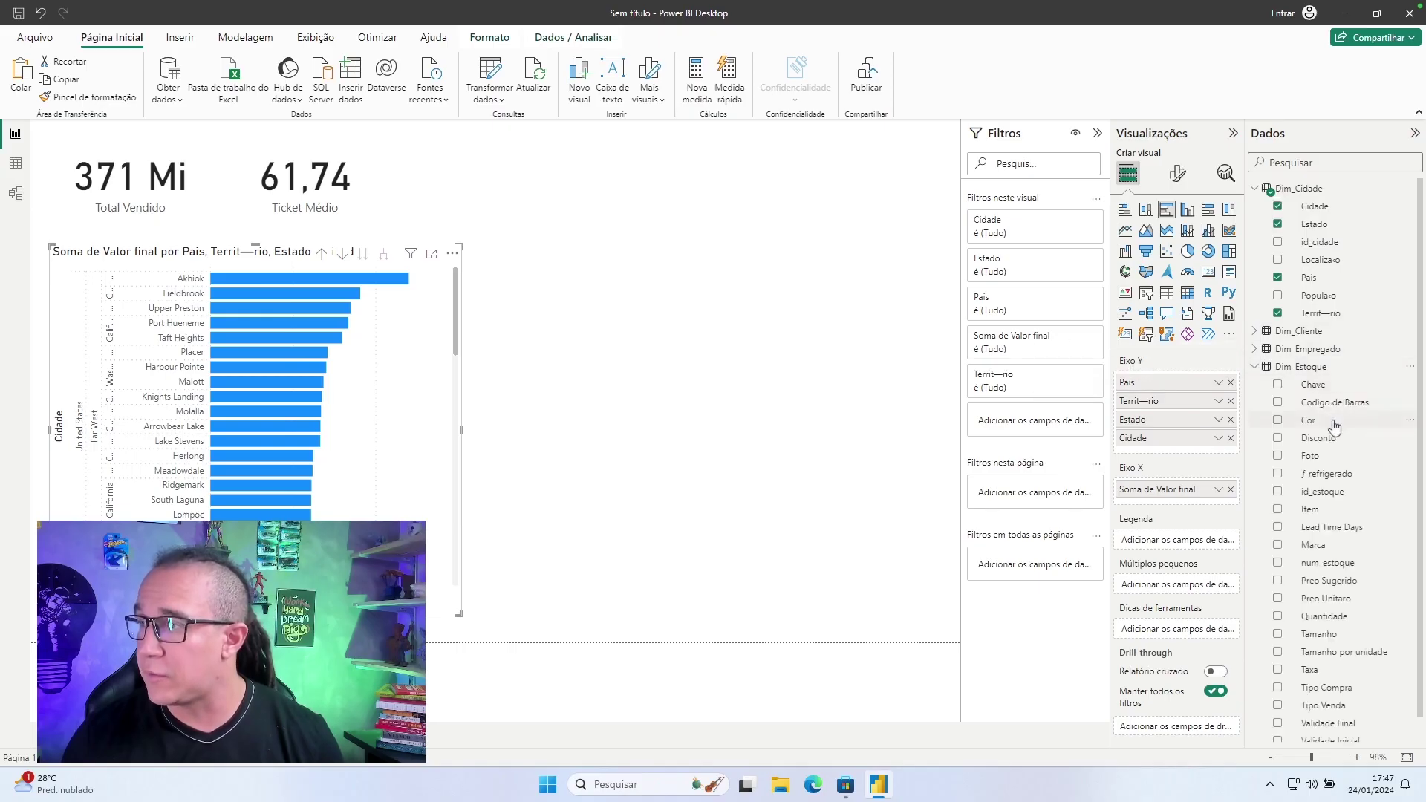
scroll(1337, 431, down, 1)
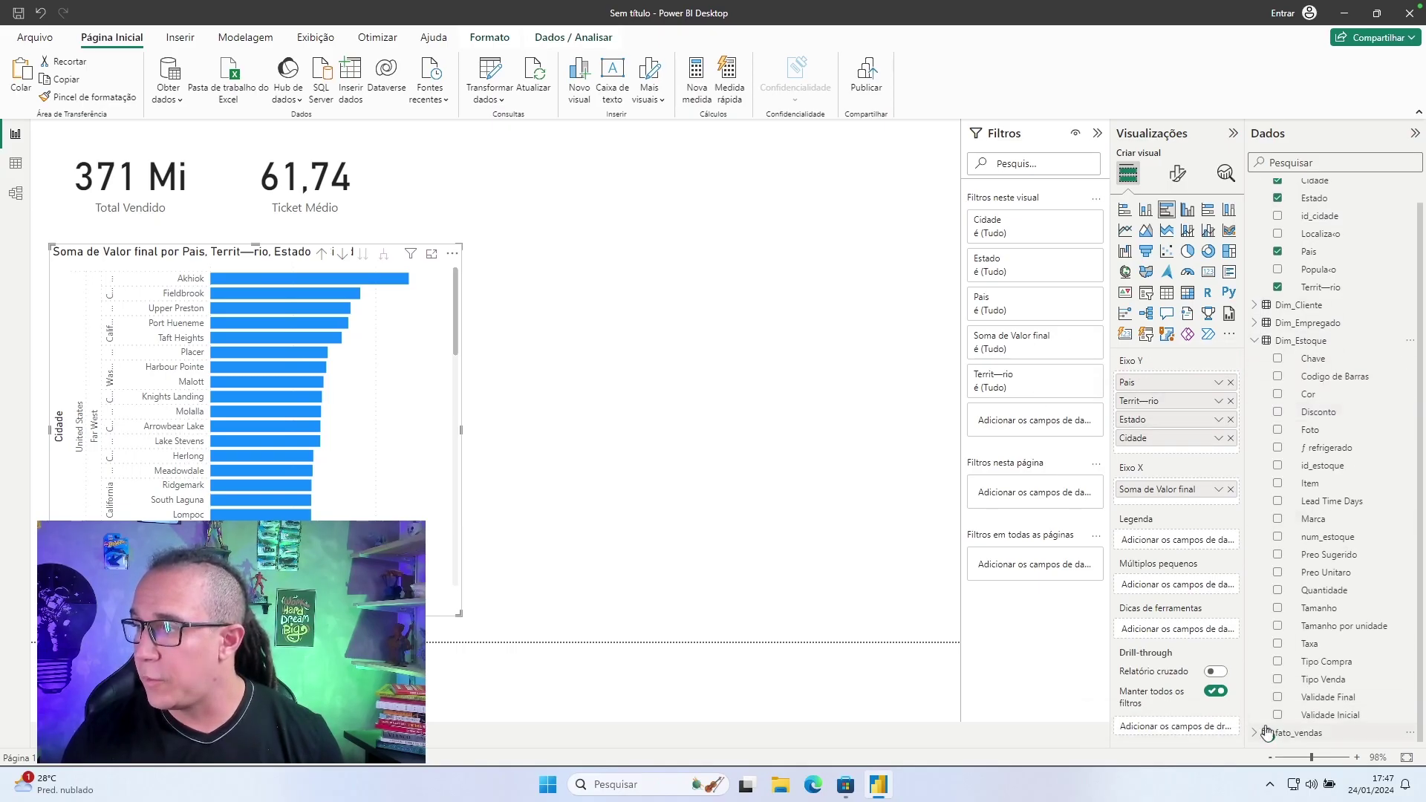
drag(1311, 483, 652, 341)
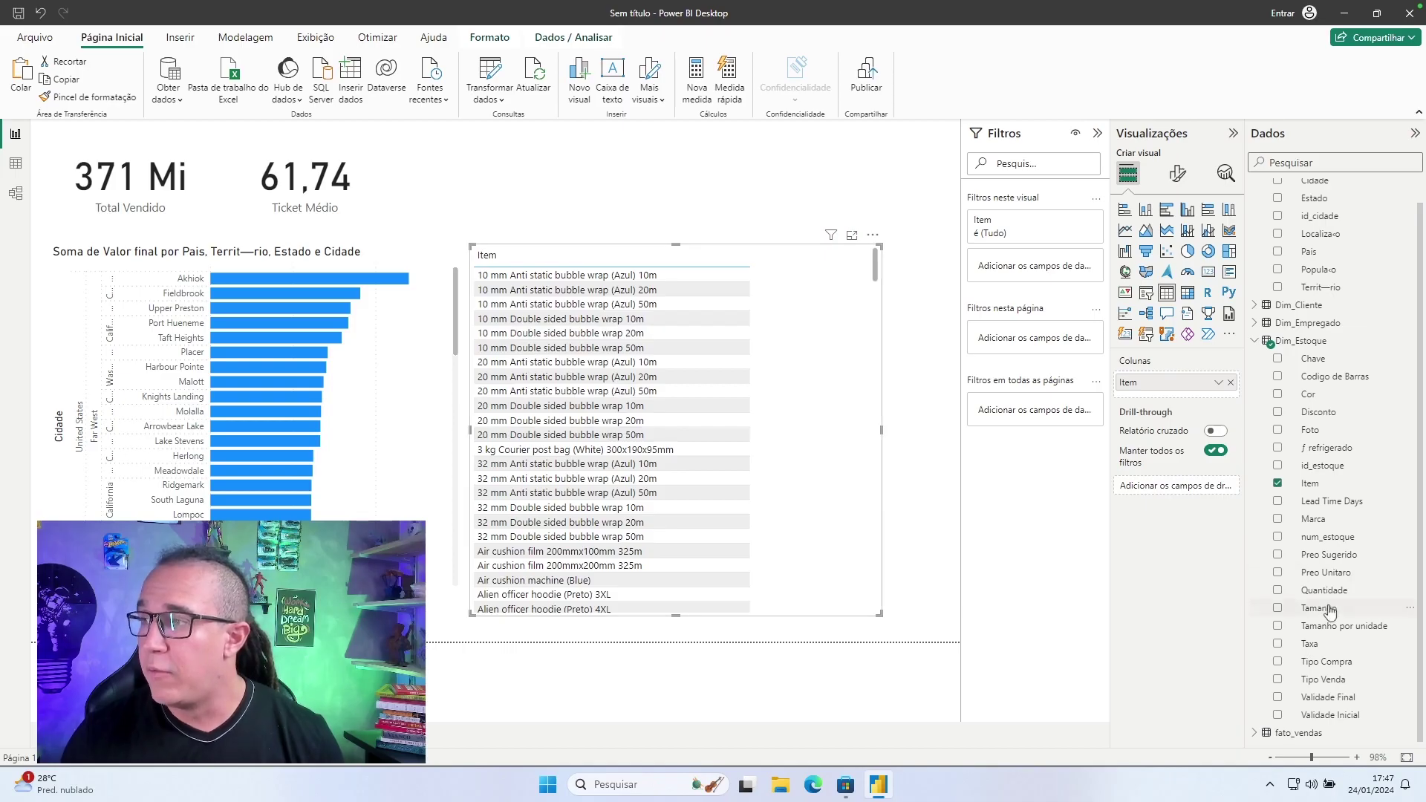
Add the Valor Unitario and Valor Imposto fields of fato_vendas to the item table and look over its columns.
click(1255, 342)
click(1256, 385)
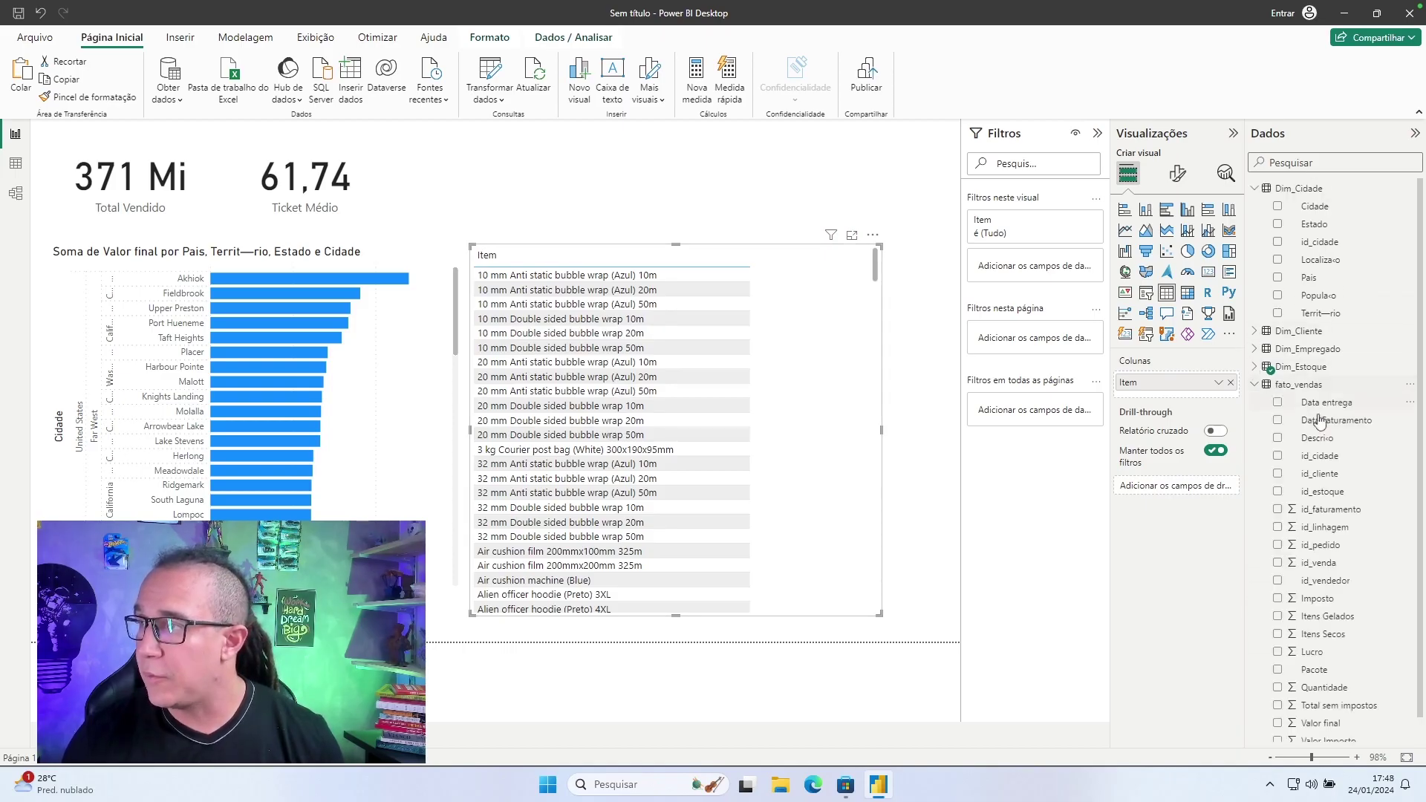
scroll(1337, 630, down, 1)
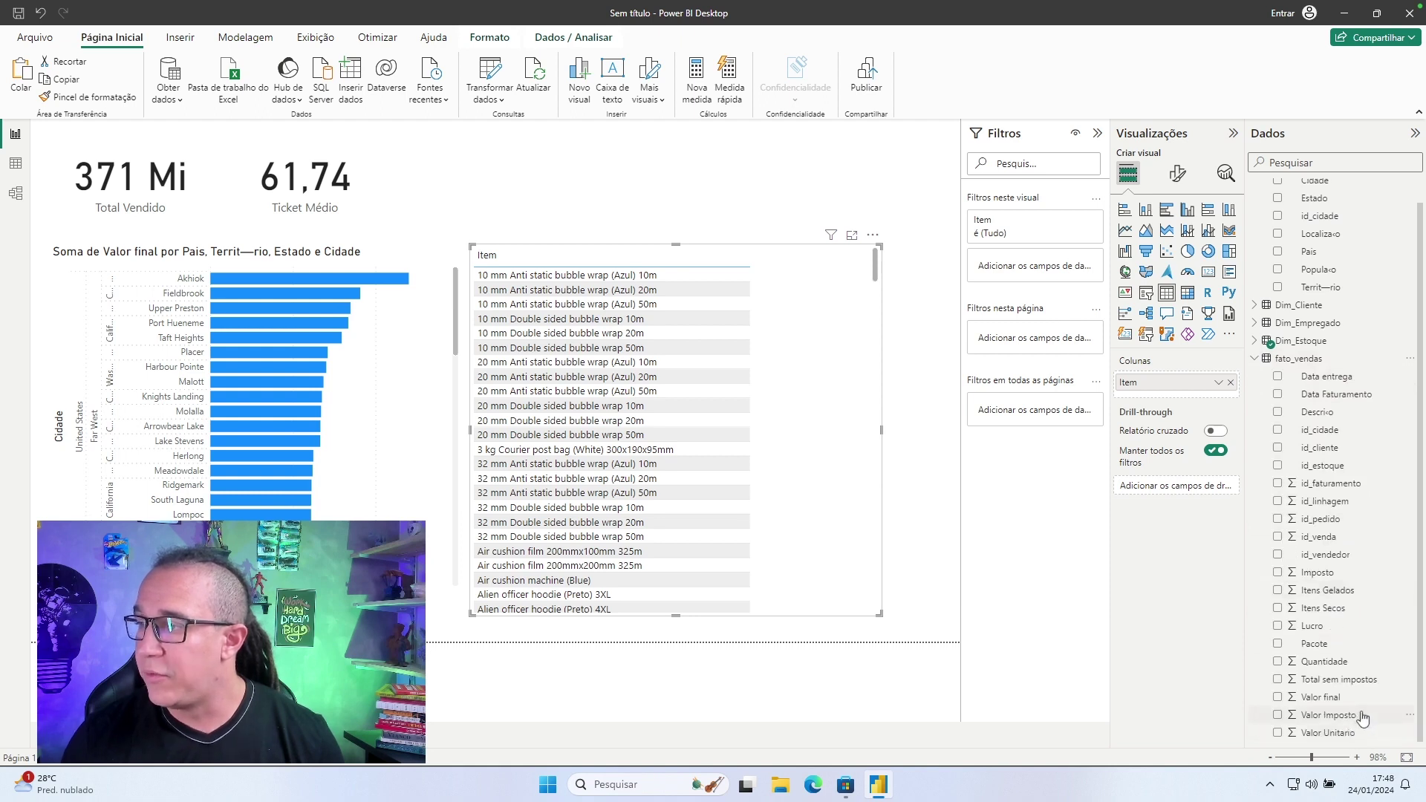
drag(1351, 734, 815, 414)
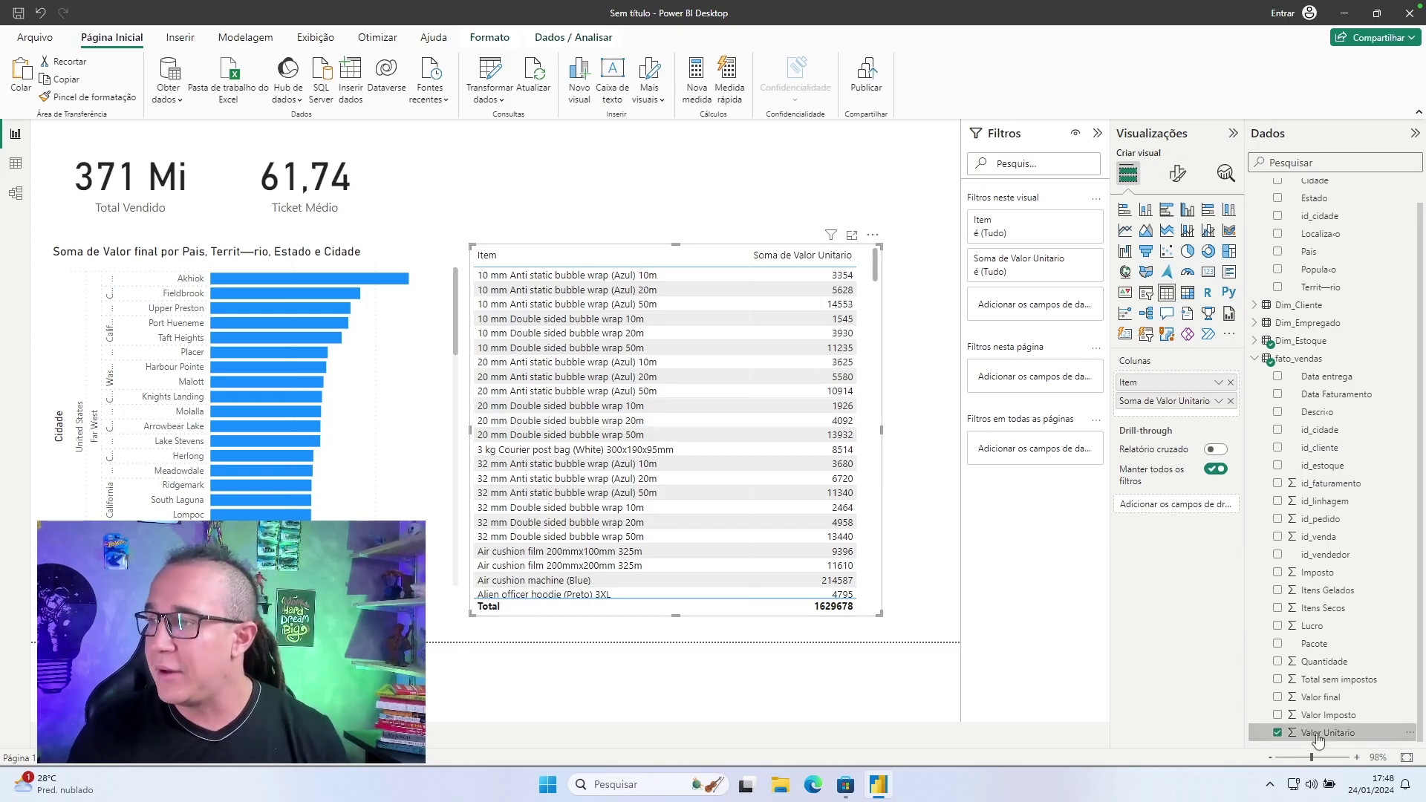
drag(1341, 717, 1168, 418)
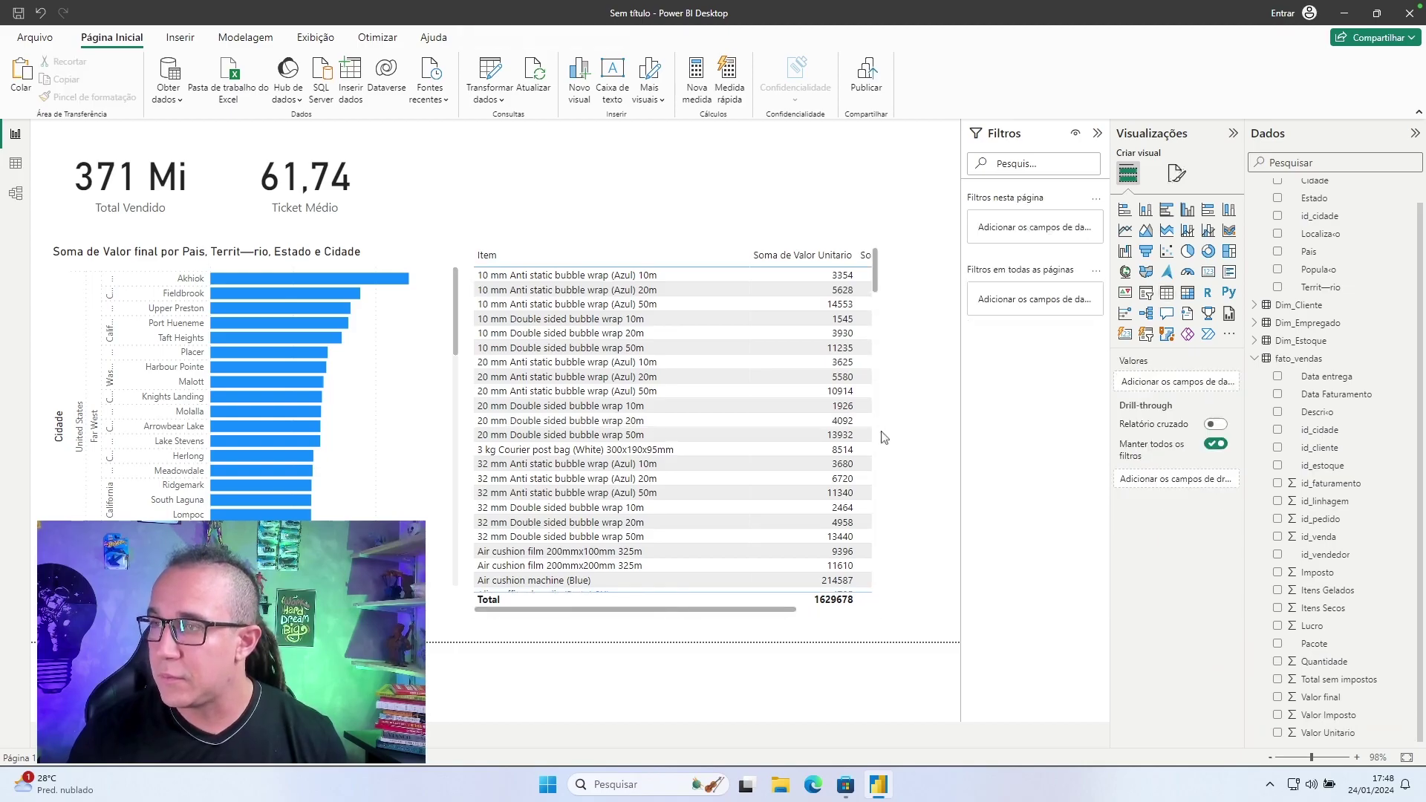
scroll(882, 438, down, 5)
drag(774, 610, 848, 611)
scroll(809, 427, down, 5)
scroll(810, 422, up, 10)
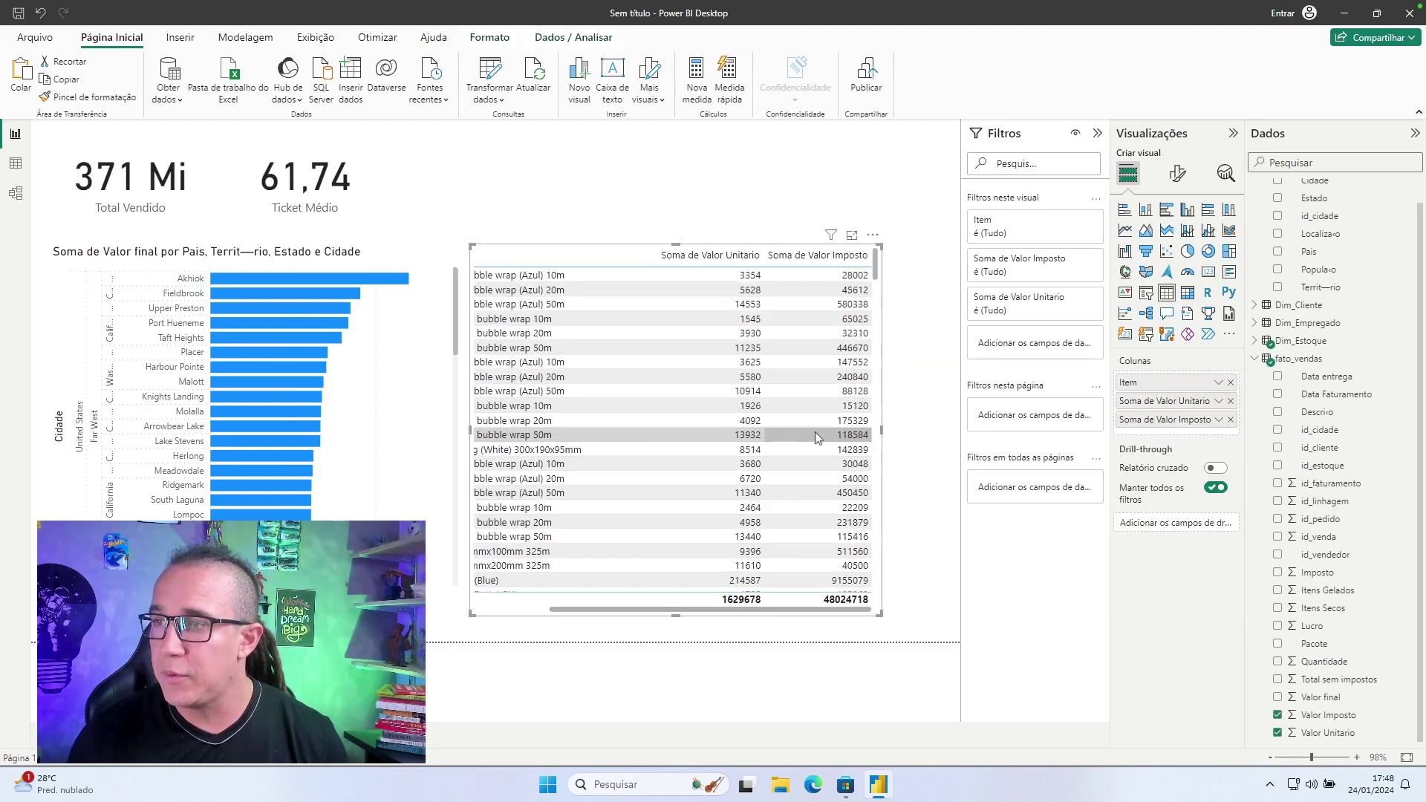
Add Valor final to the item table's columns and insert Quantidade just before it.
click(1344, 698)
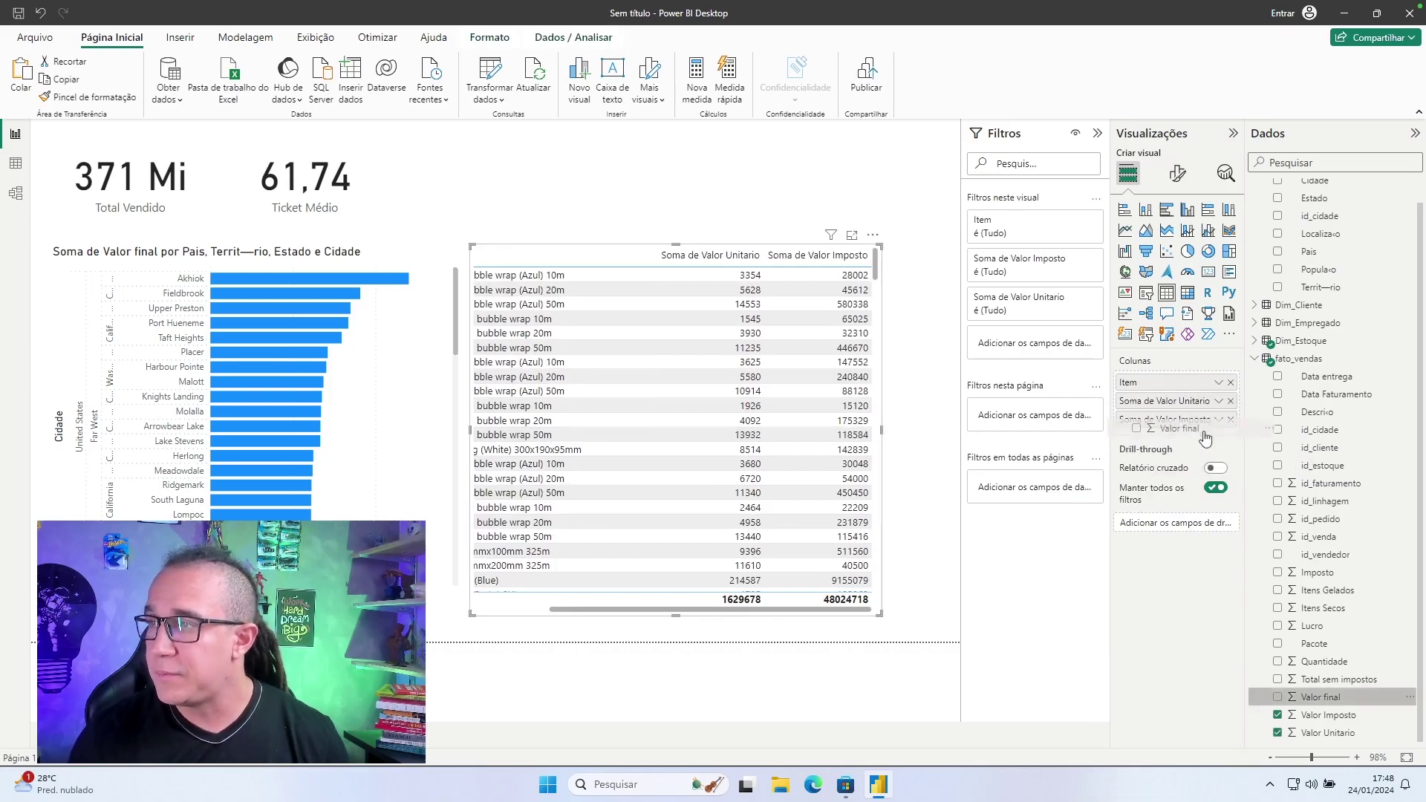
drag(1344, 663, 1193, 444)
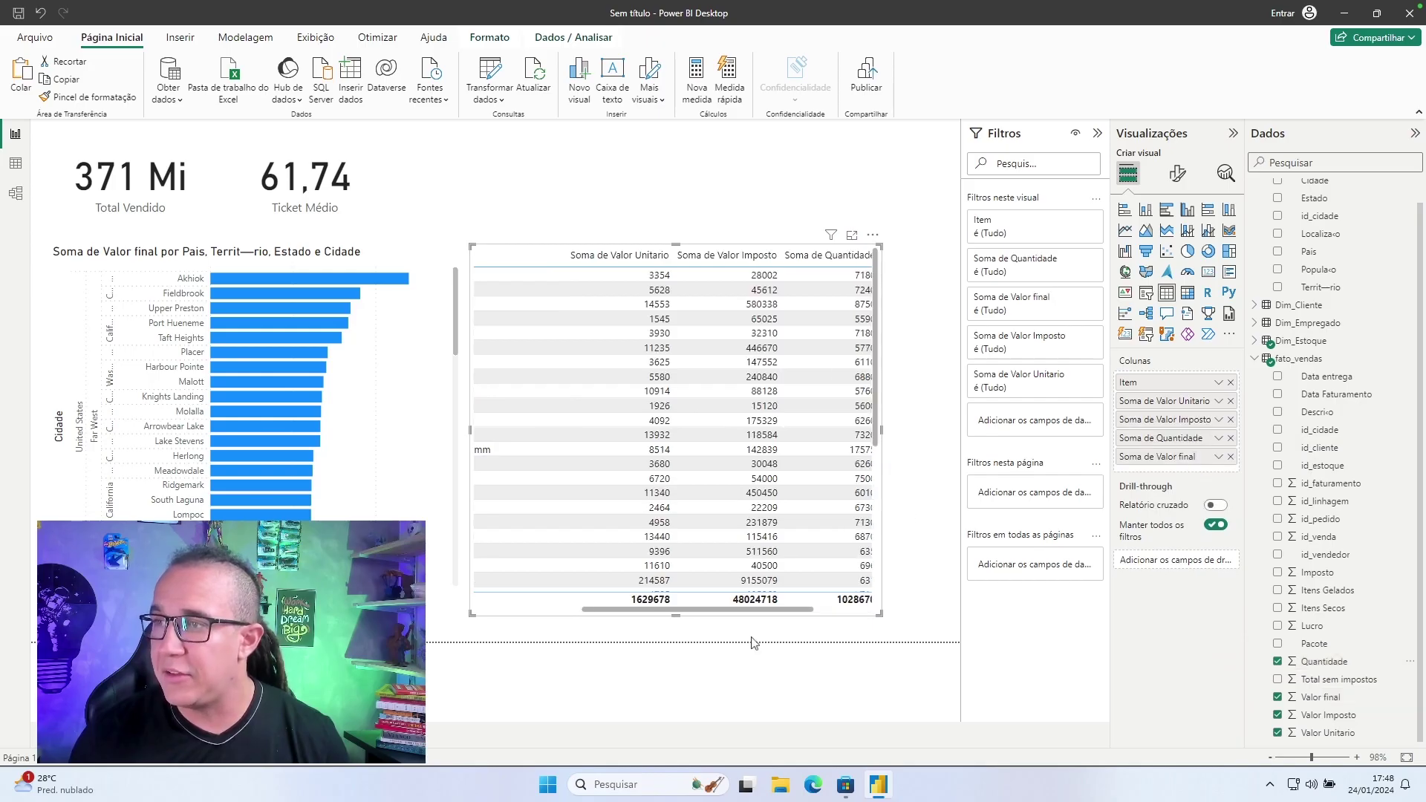
drag(766, 611, 821, 611)
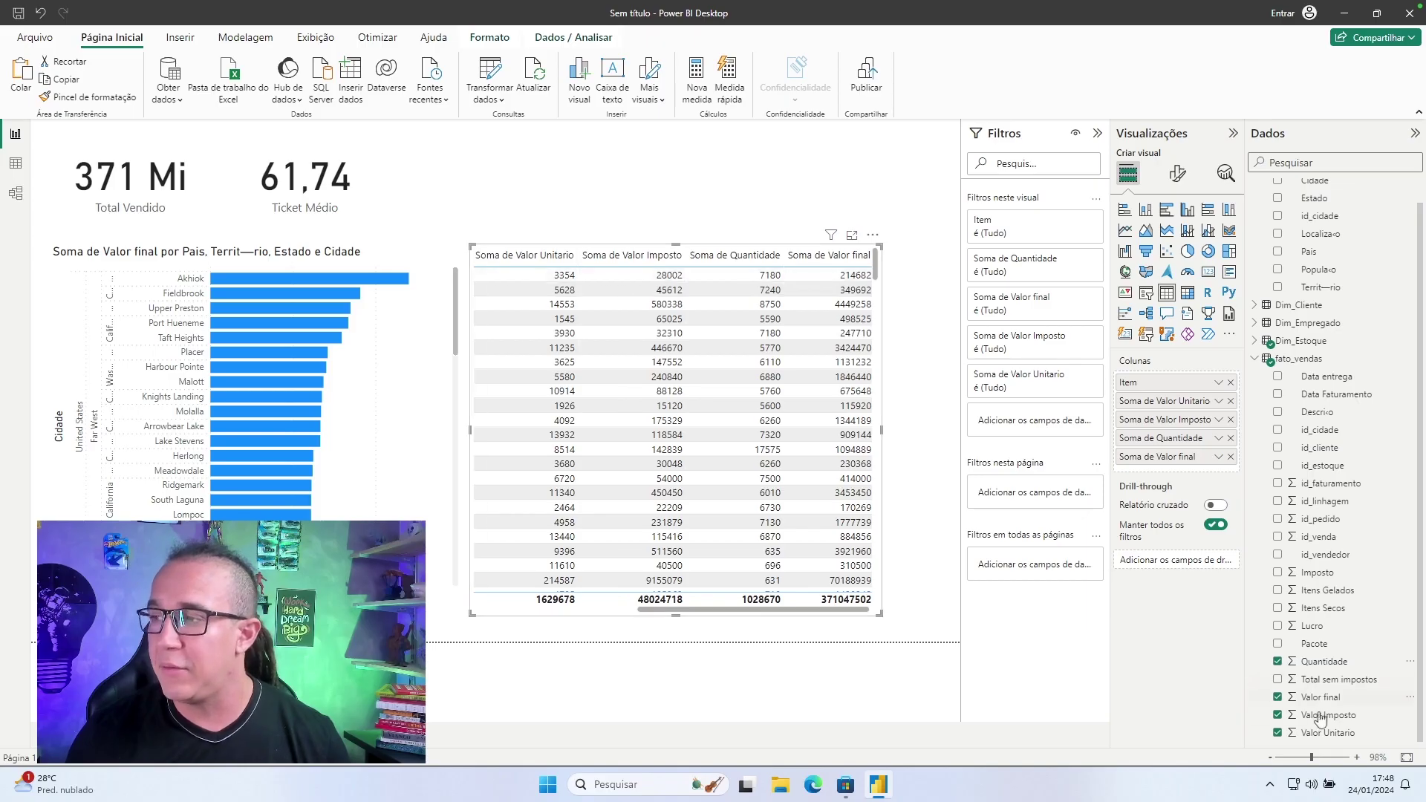
Format the Valor Unitario column as currency with the R$ Português (Brasil) symbol.
click(1330, 734)
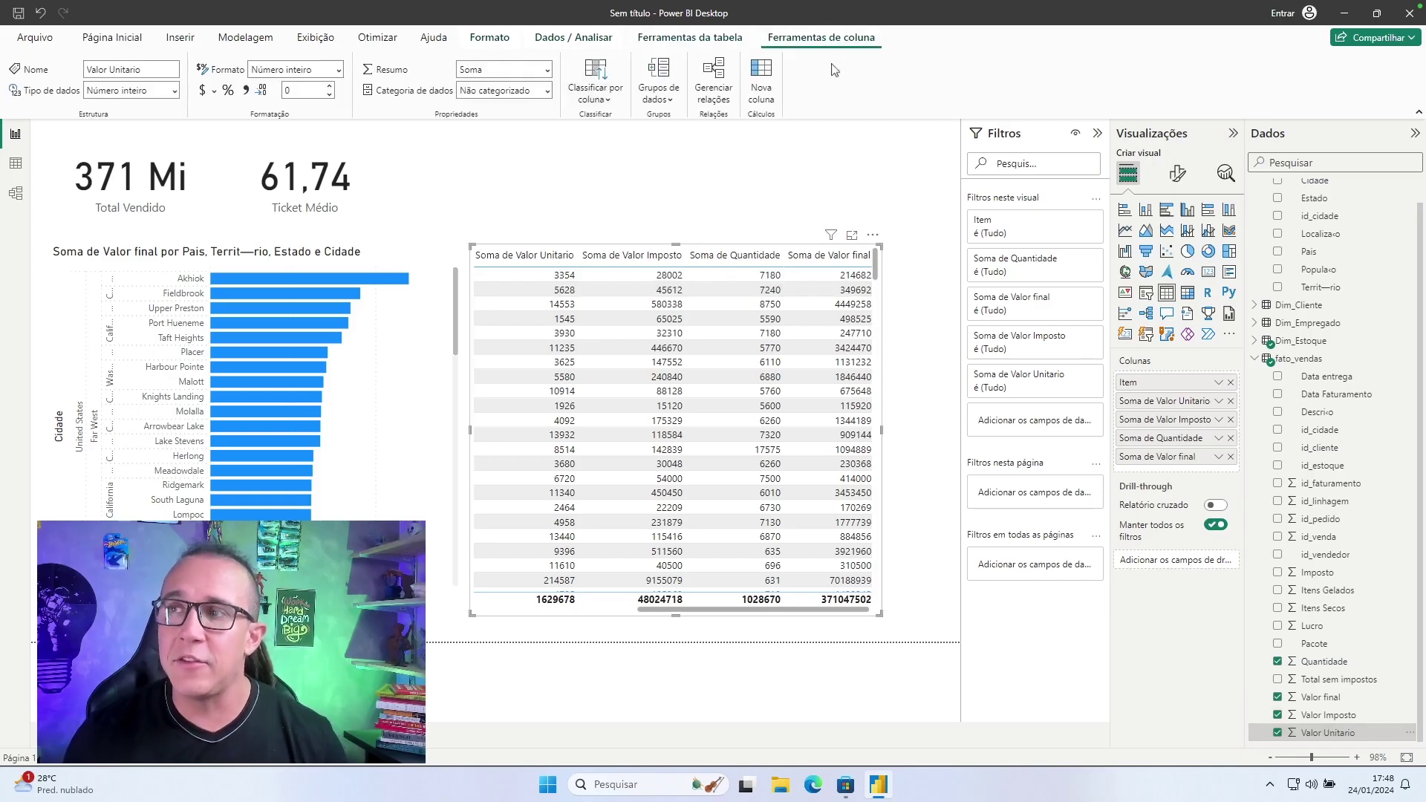
click(200, 91)
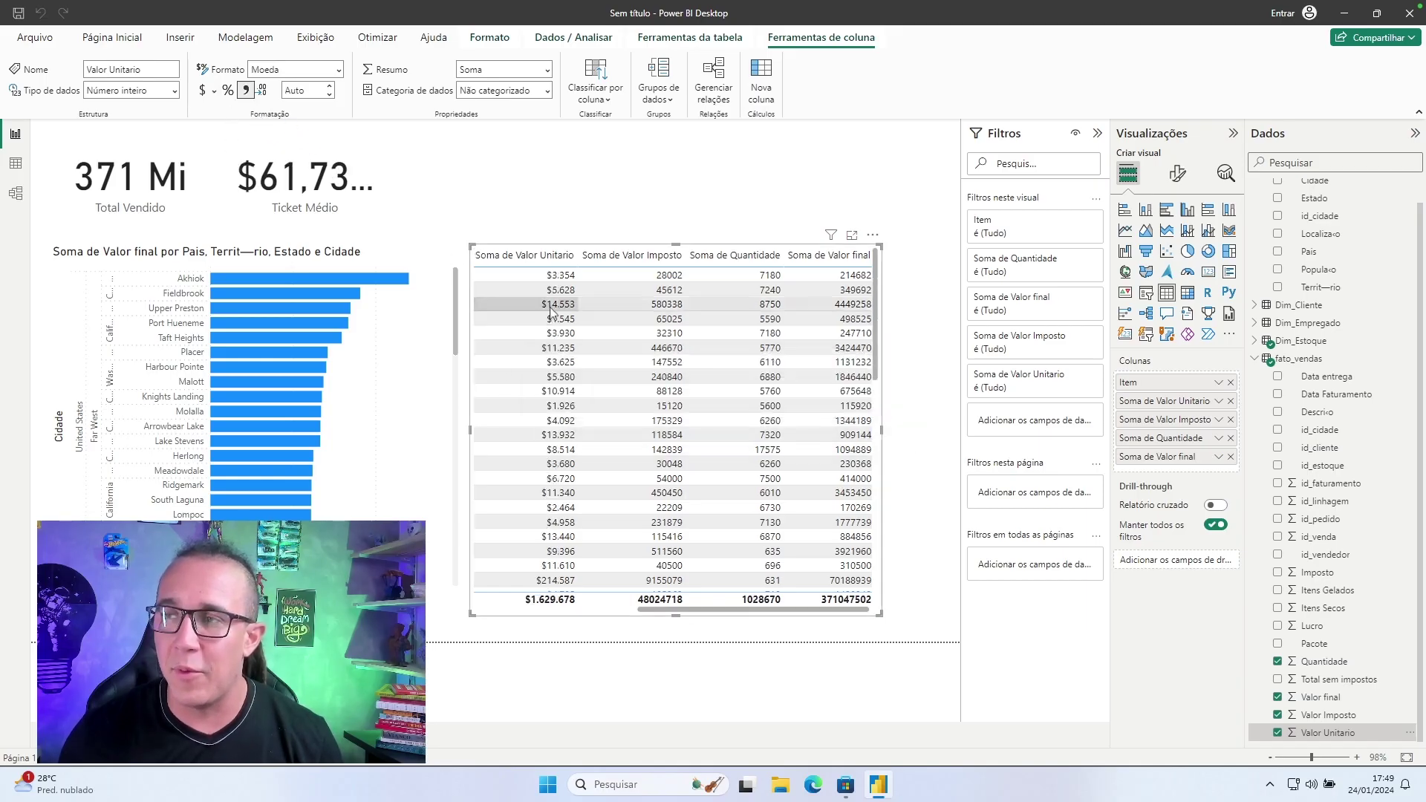
click(215, 91)
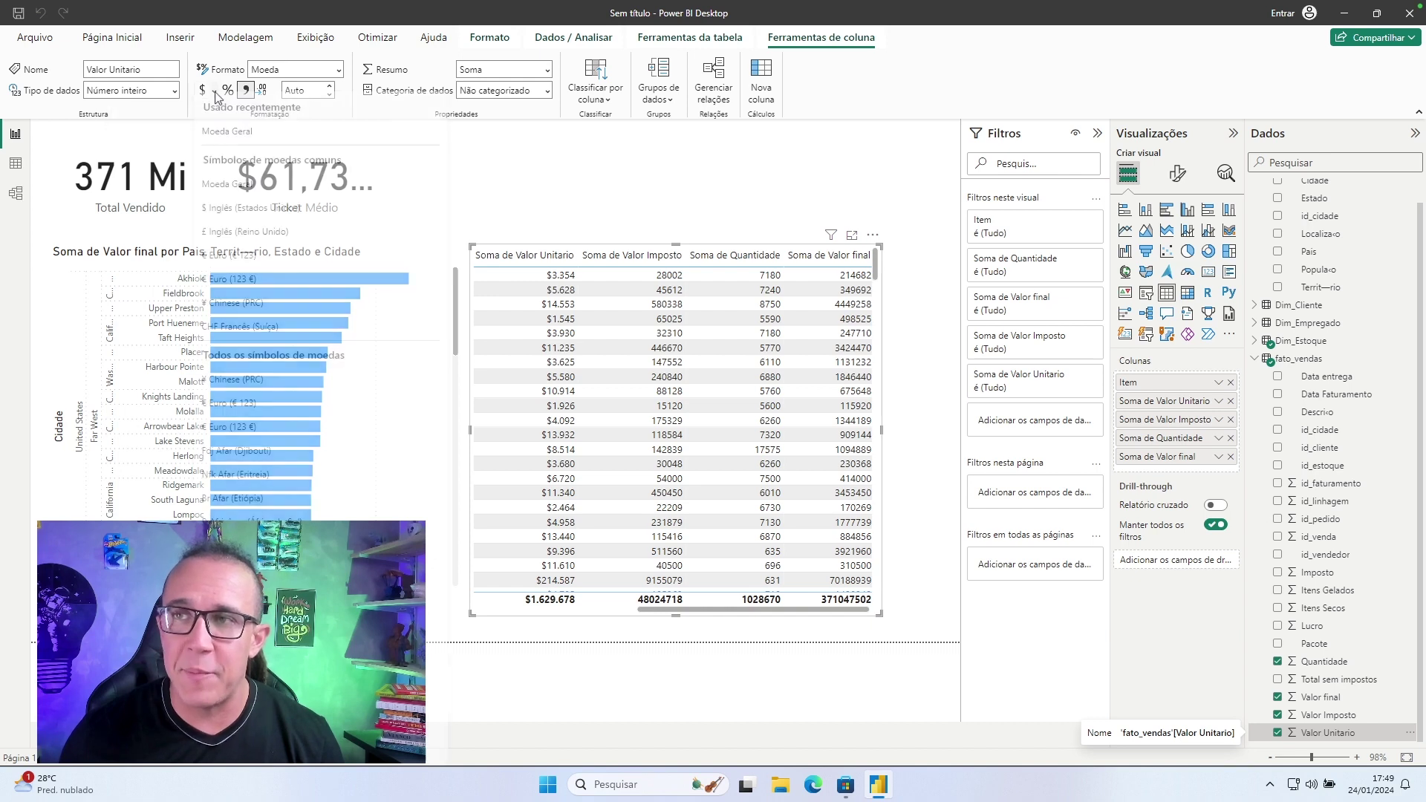
scroll(319, 334, down, 15)
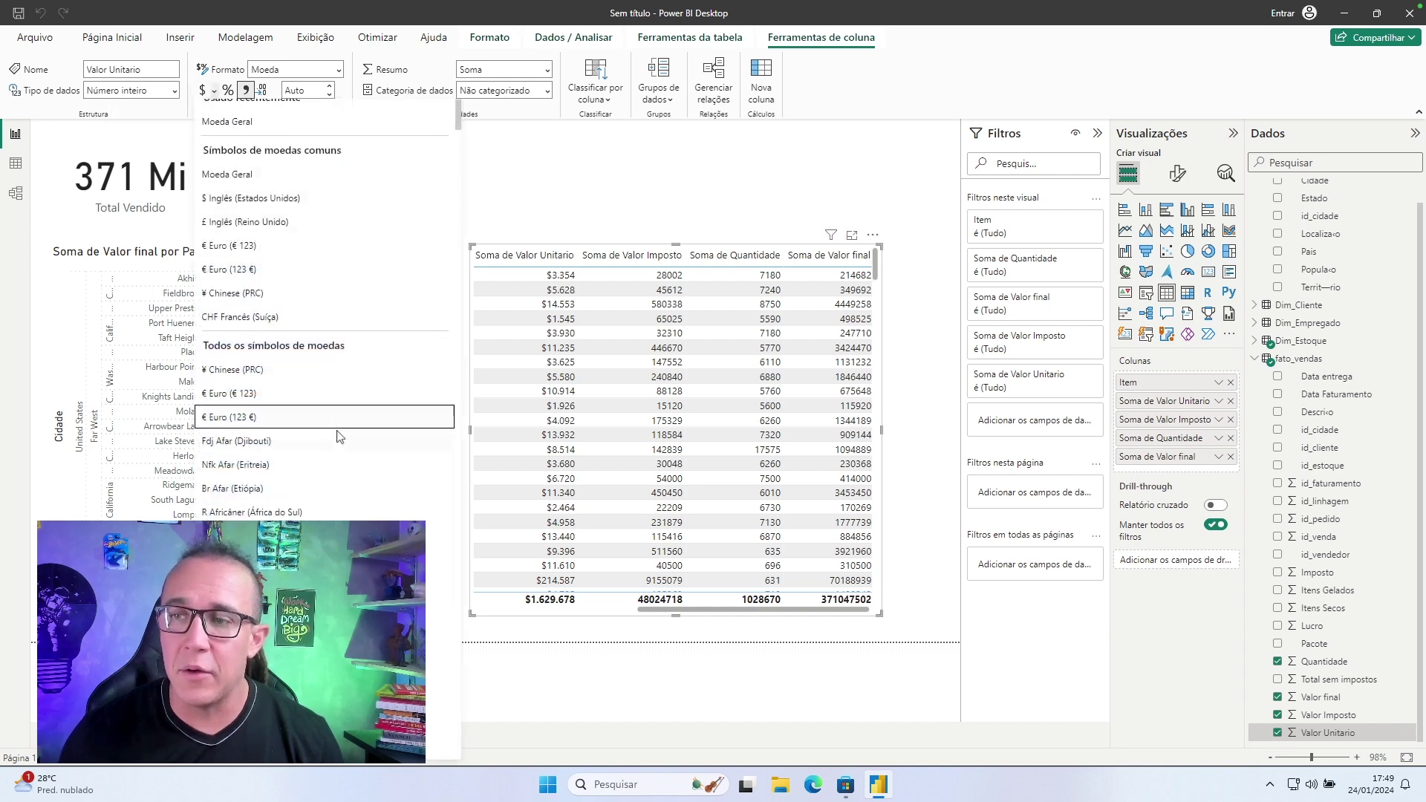
scroll(348, 448, down, 15)
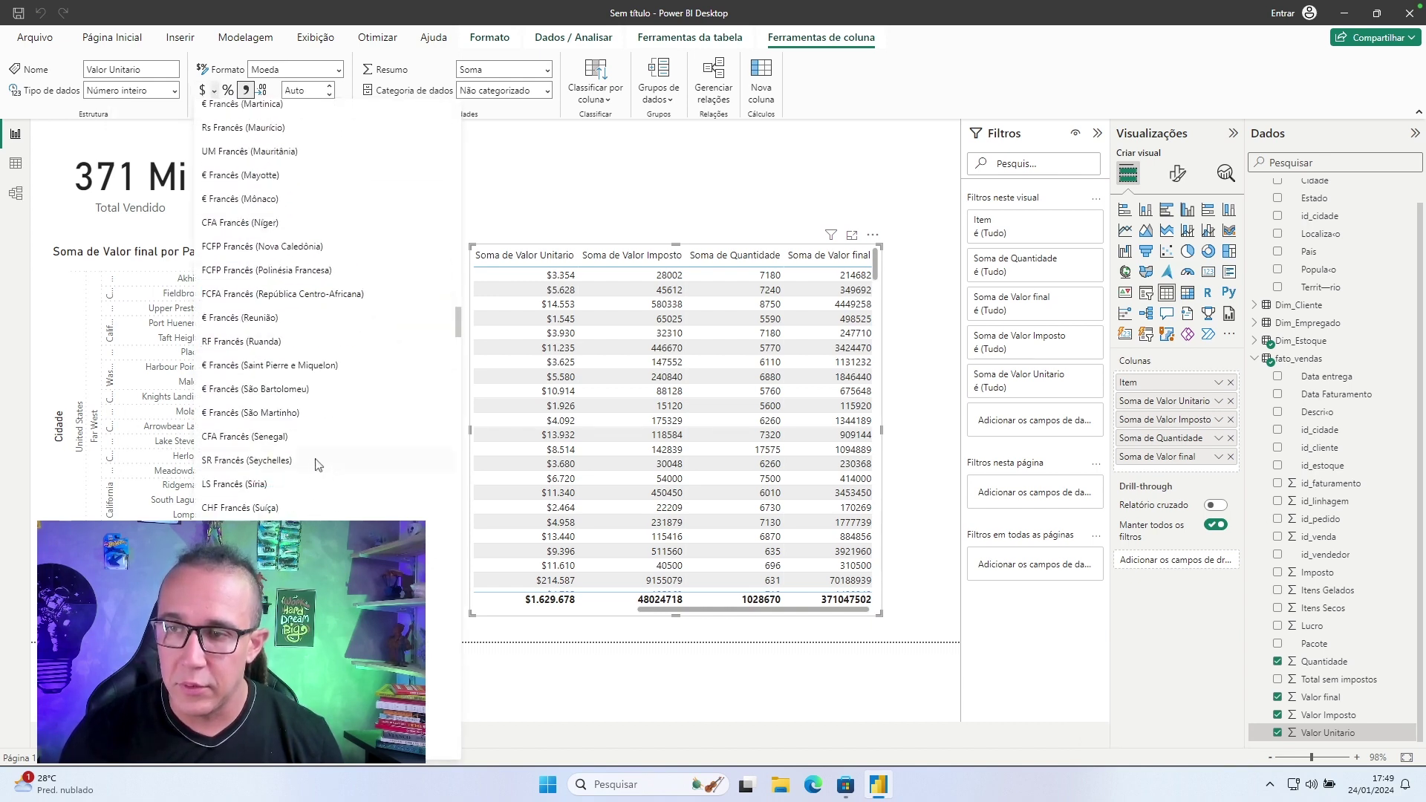
scroll(307, 514, down, 15)
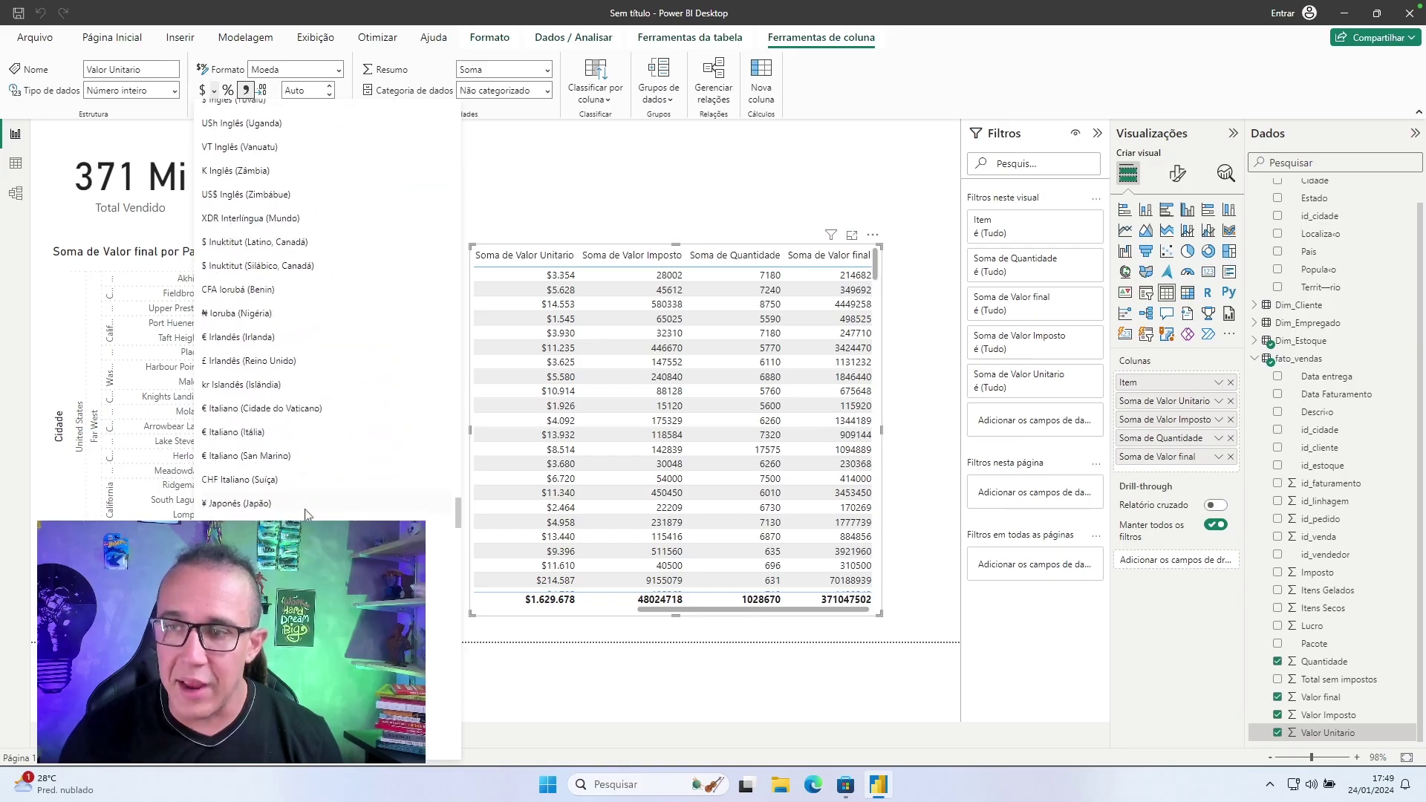
scroll(308, 516, down, 1)
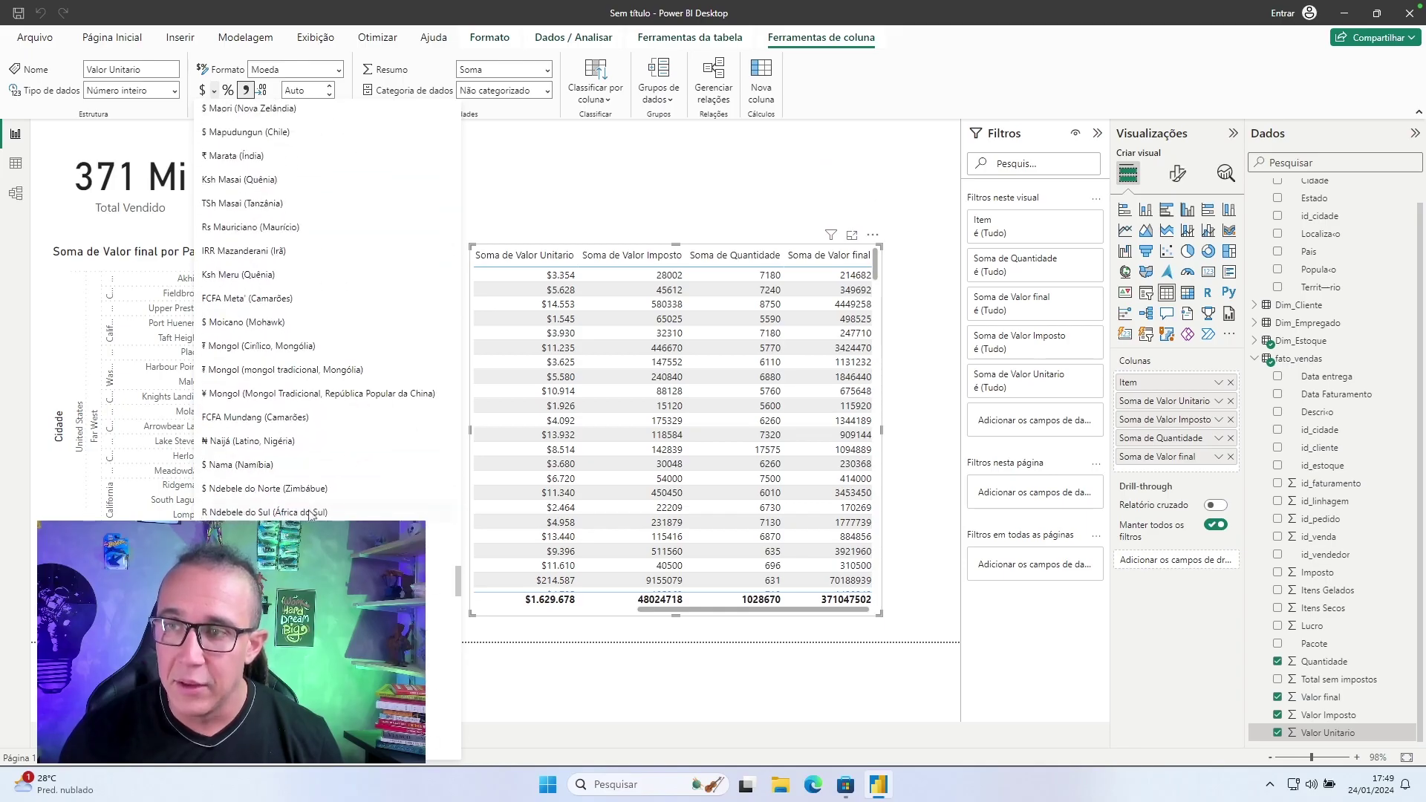
scroll(310, 393, down, 7)
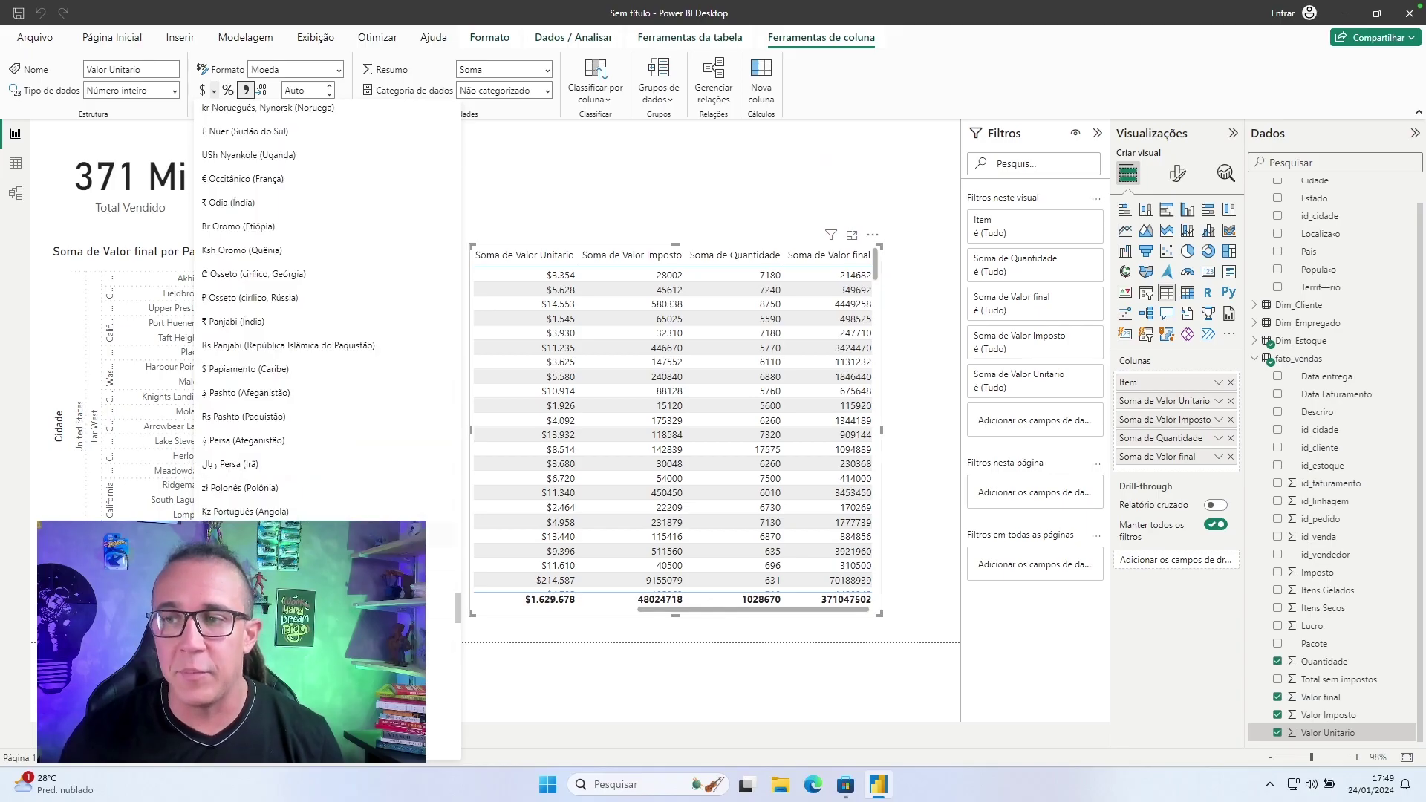
click(439, 535)
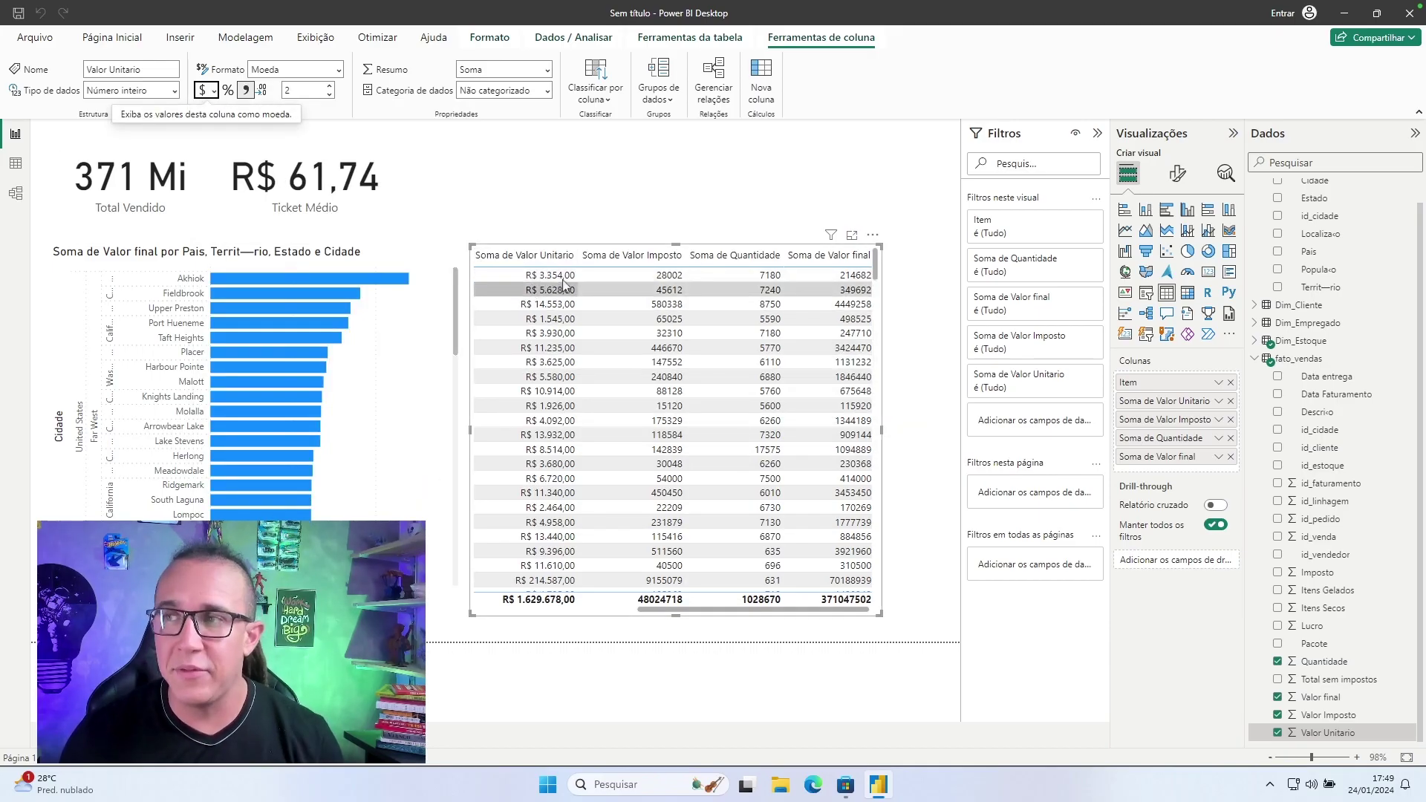
Format the Valor Imposto column as R$ Português (Brasil) currency.
click(1346, 714)
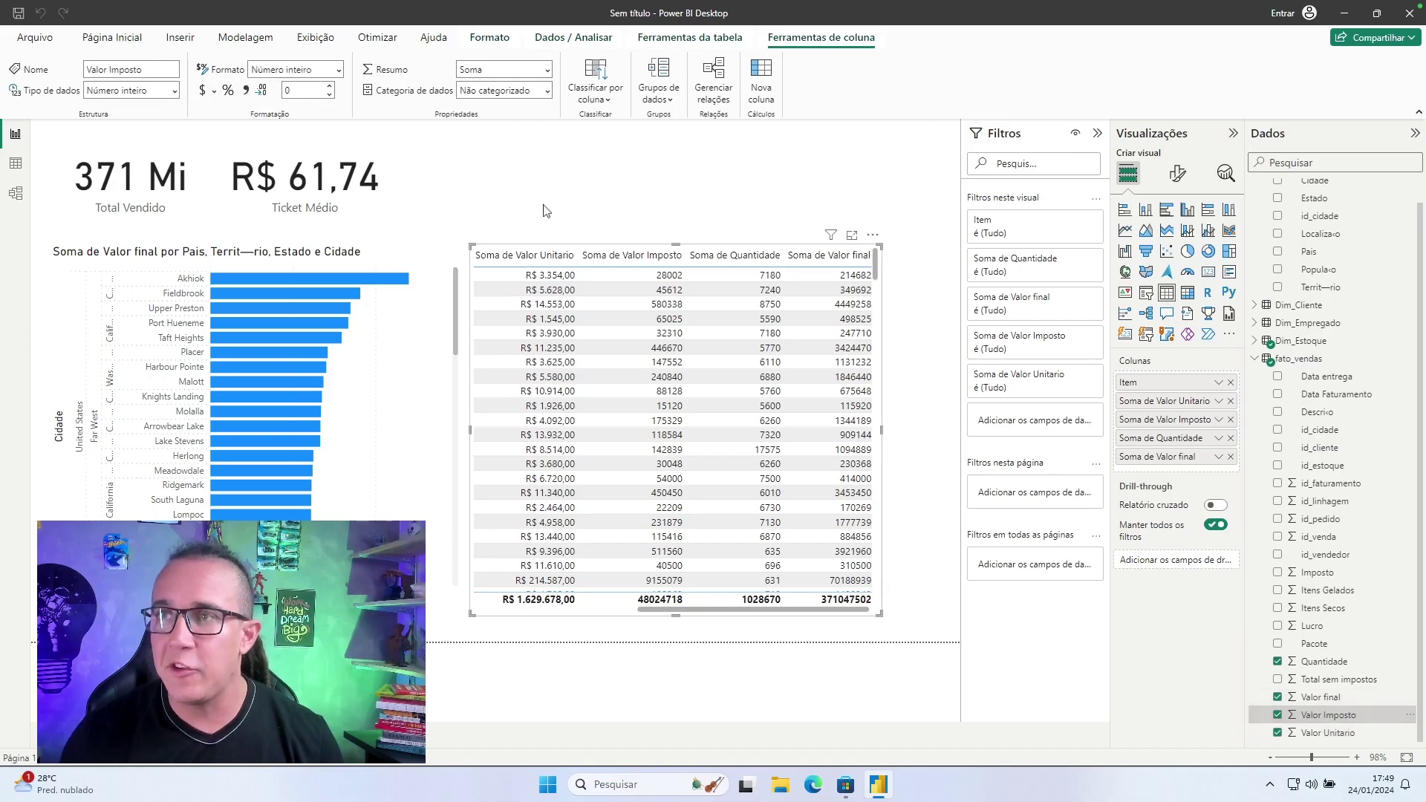
click(215, 92)
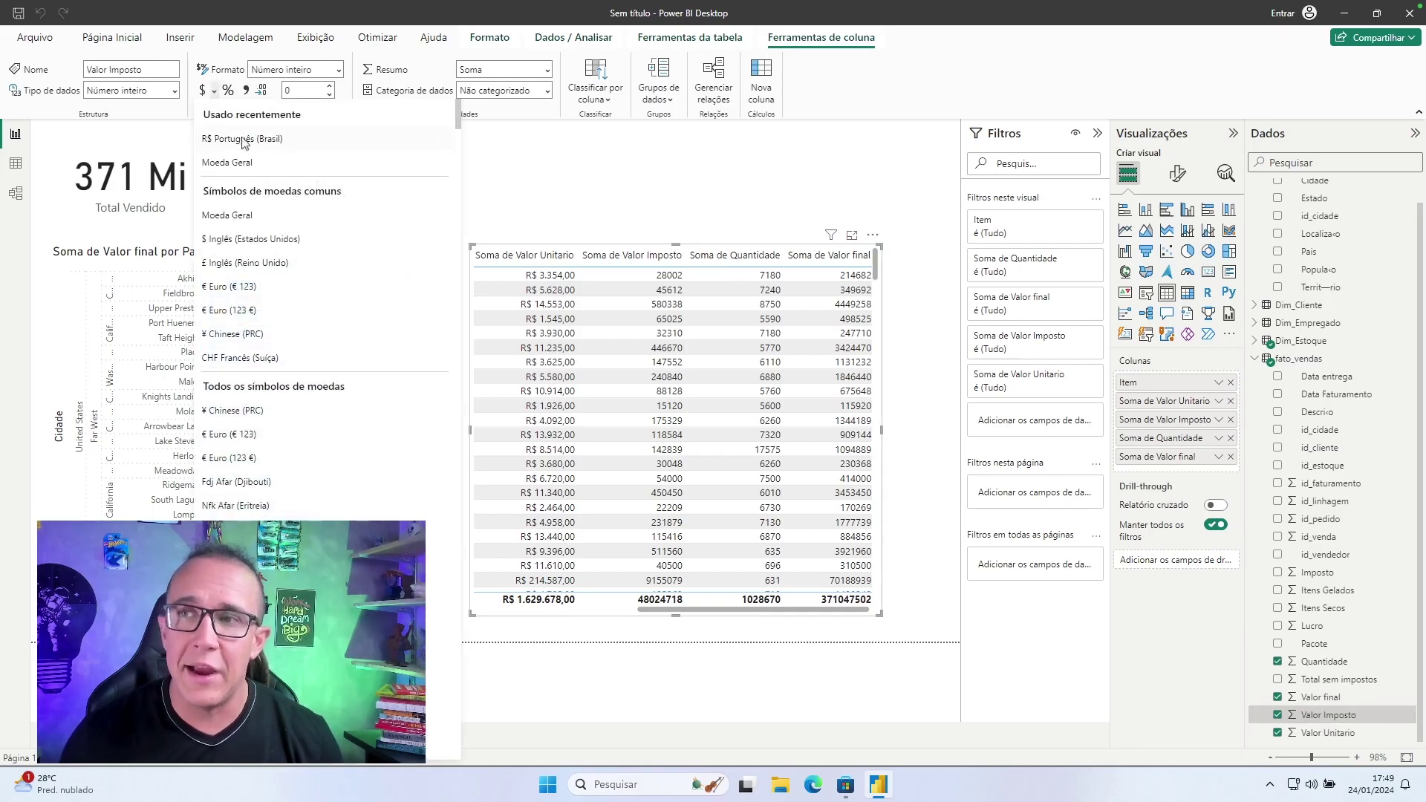
click(244, 140)
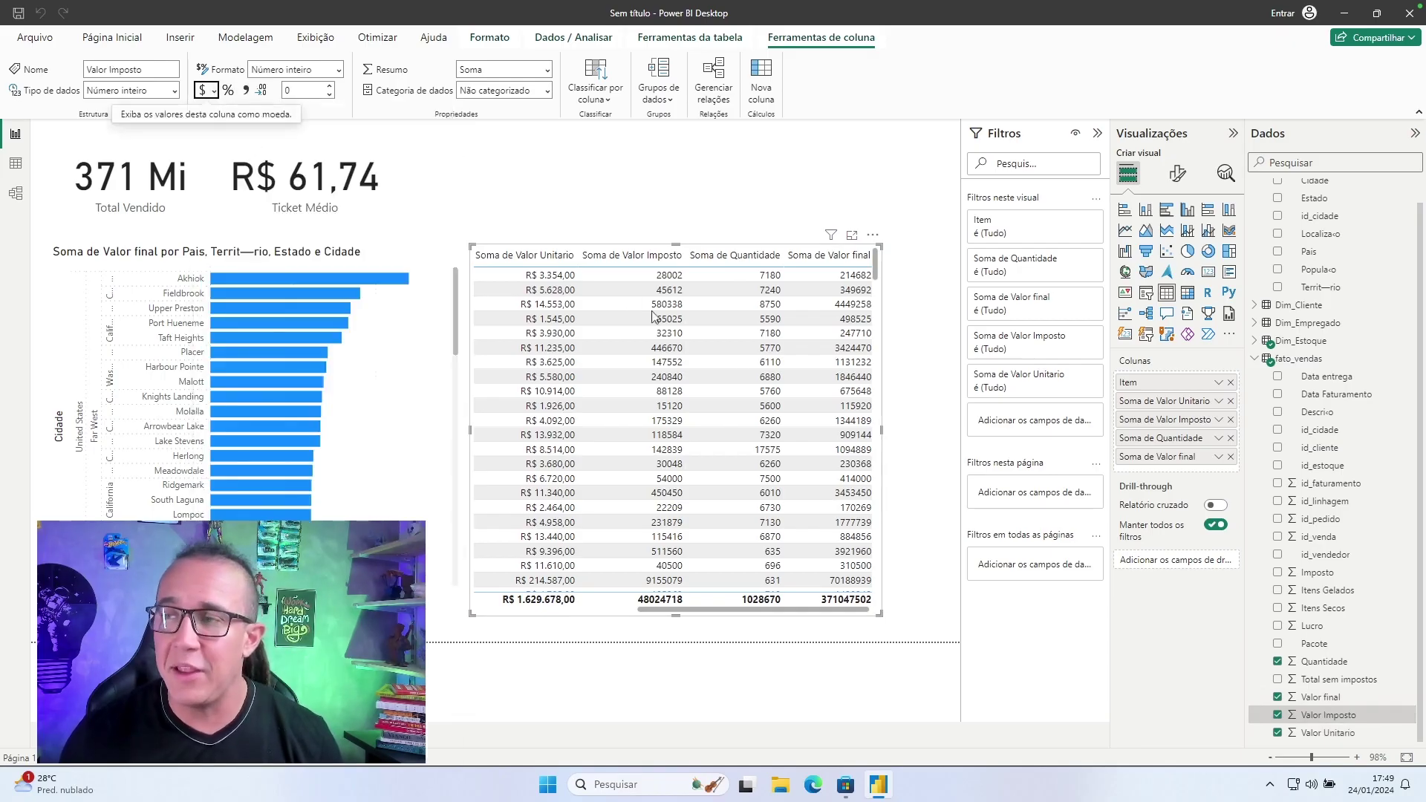
Format the Valor final column as R$ Português (Brasil) currency and check the table.
click(1335, 698)
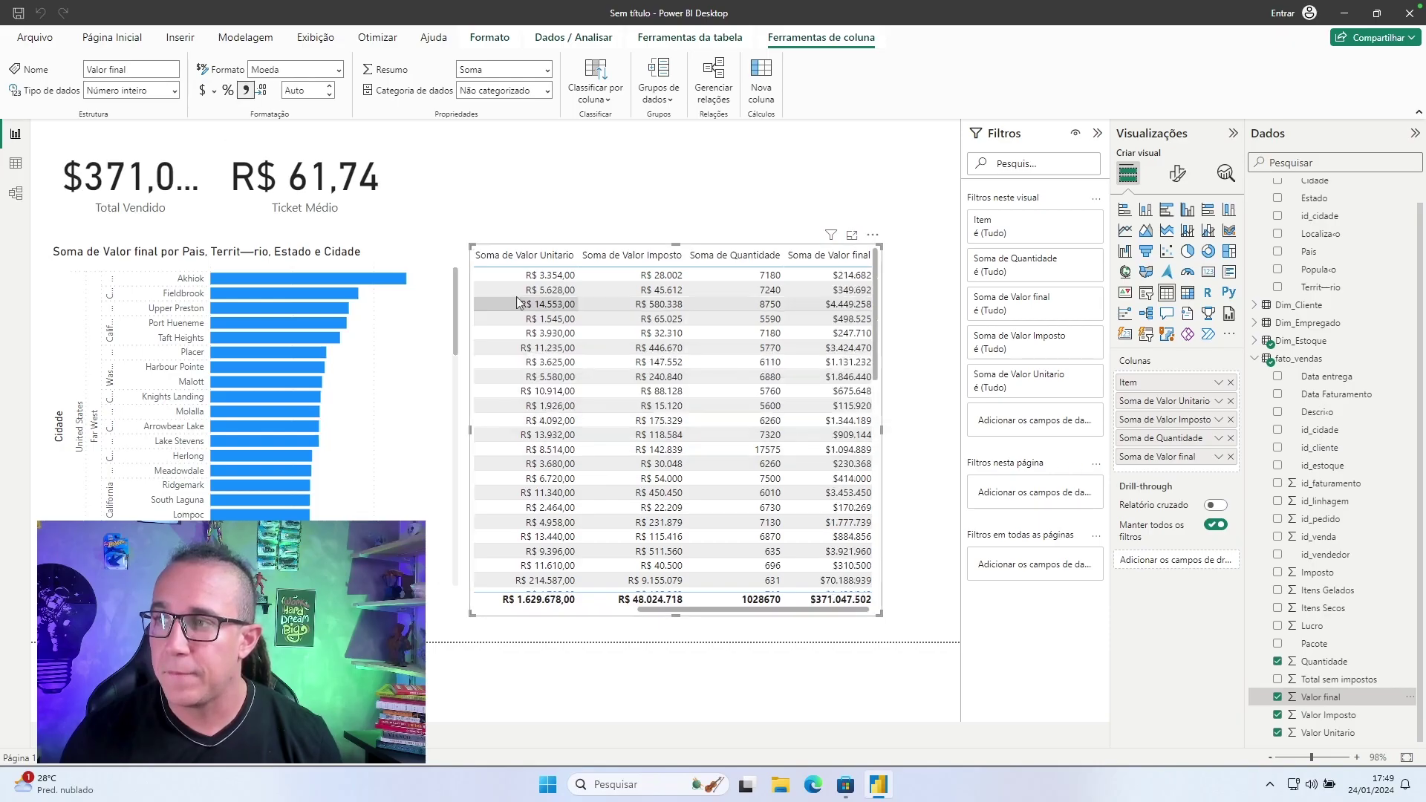
click(213, 92)
click(250, 158)
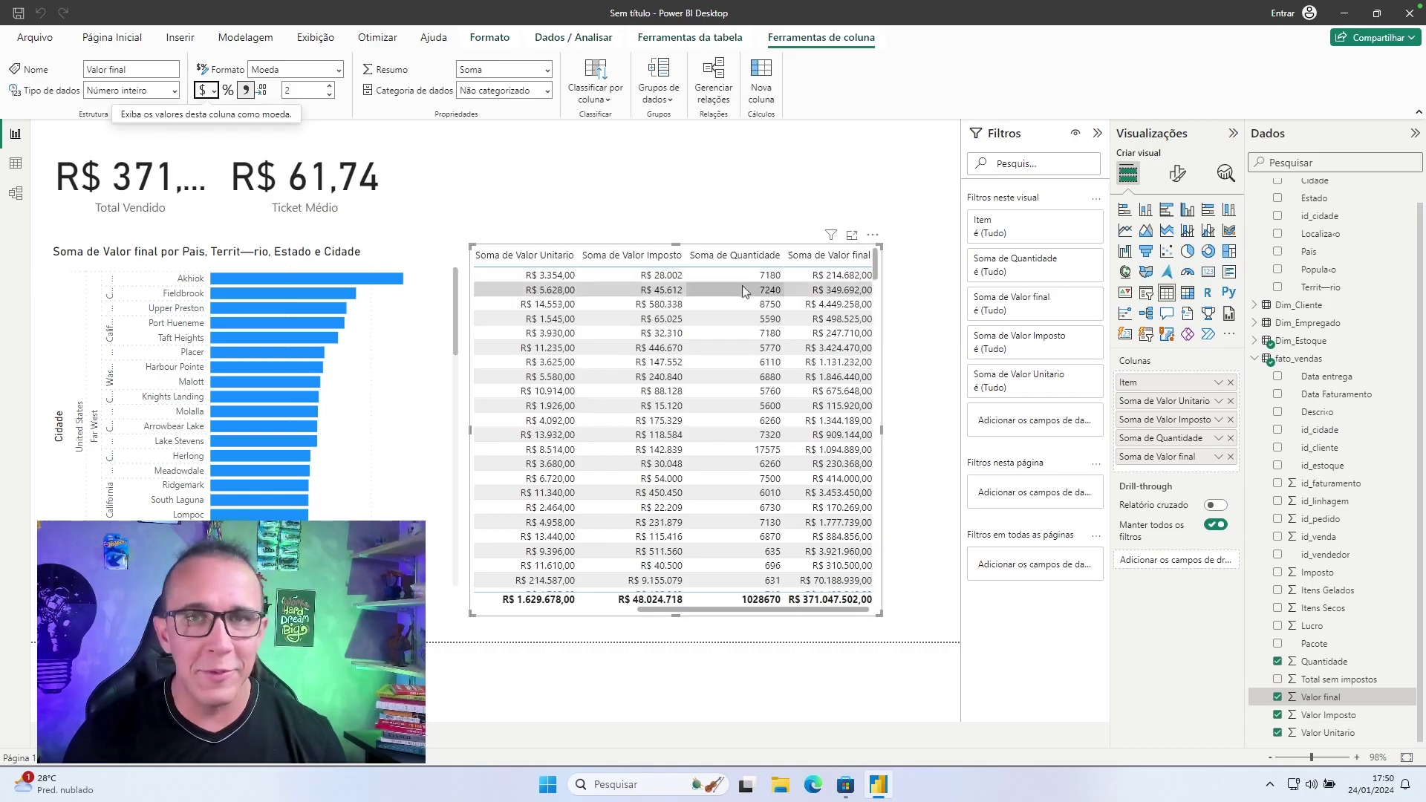
scroll(775, 390, down, 2)
scroll(775, 390, up, 3)
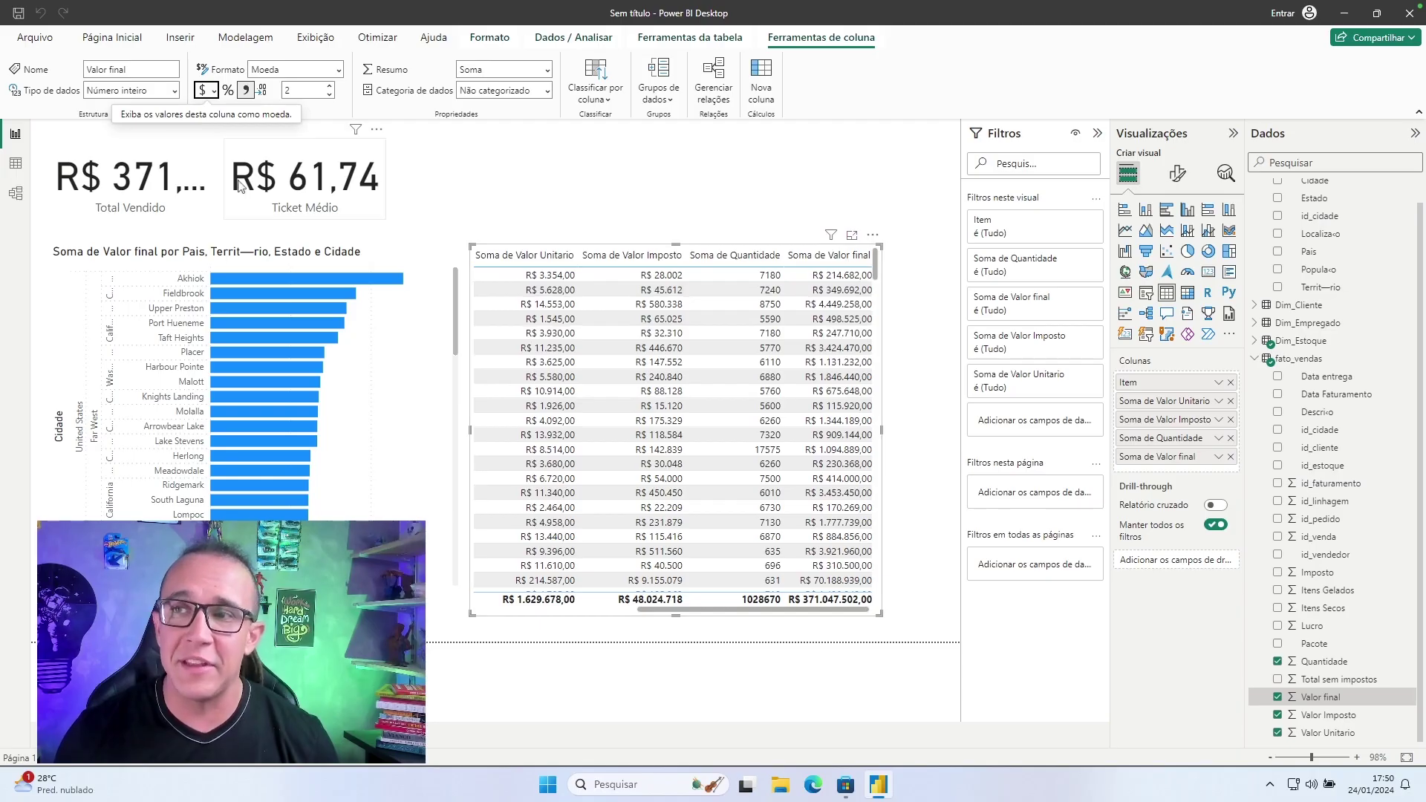
Widen the Total Vendido card until its full value fits, and reposition and widen the Ticket Médio card beside it.
click(171, 178)
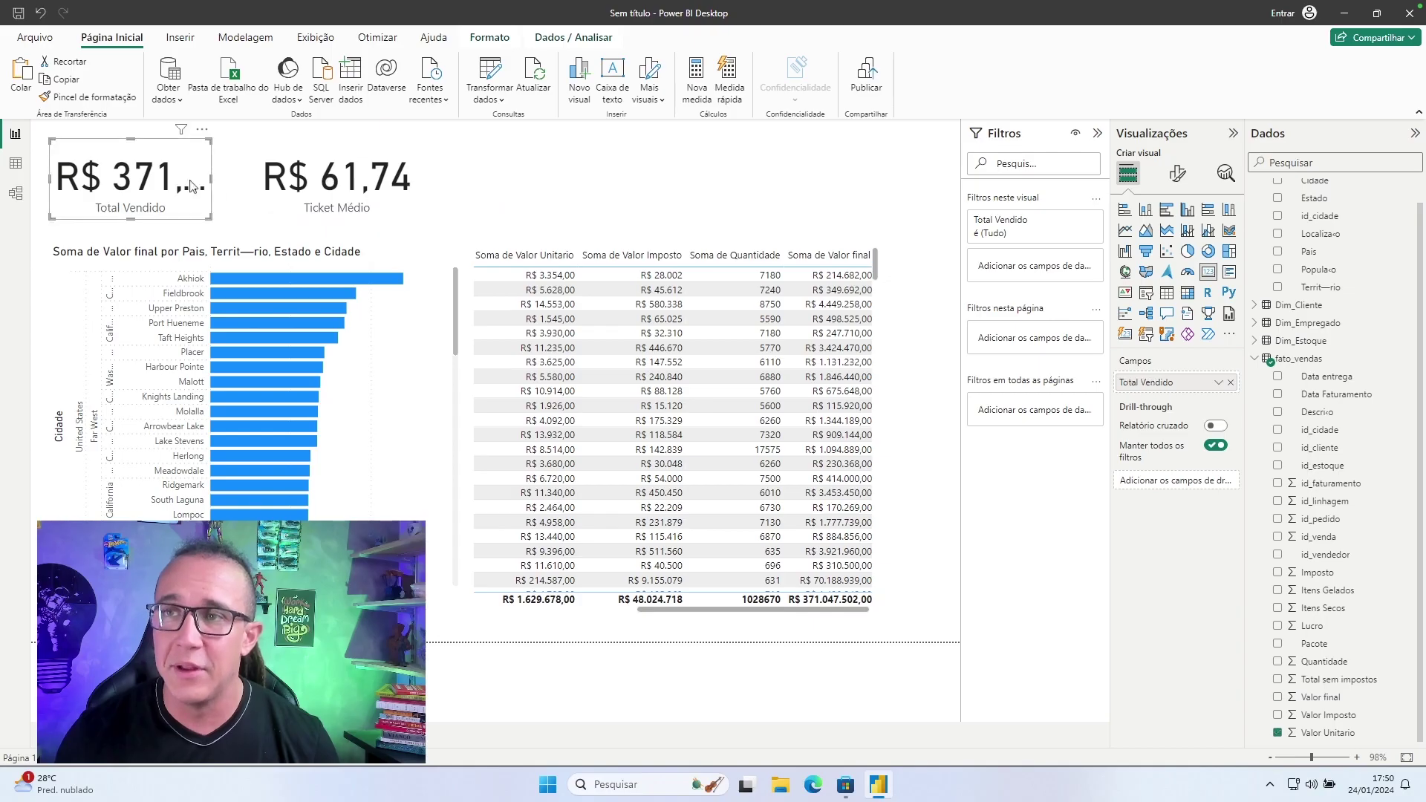
drag(211, 179, 291, 182)
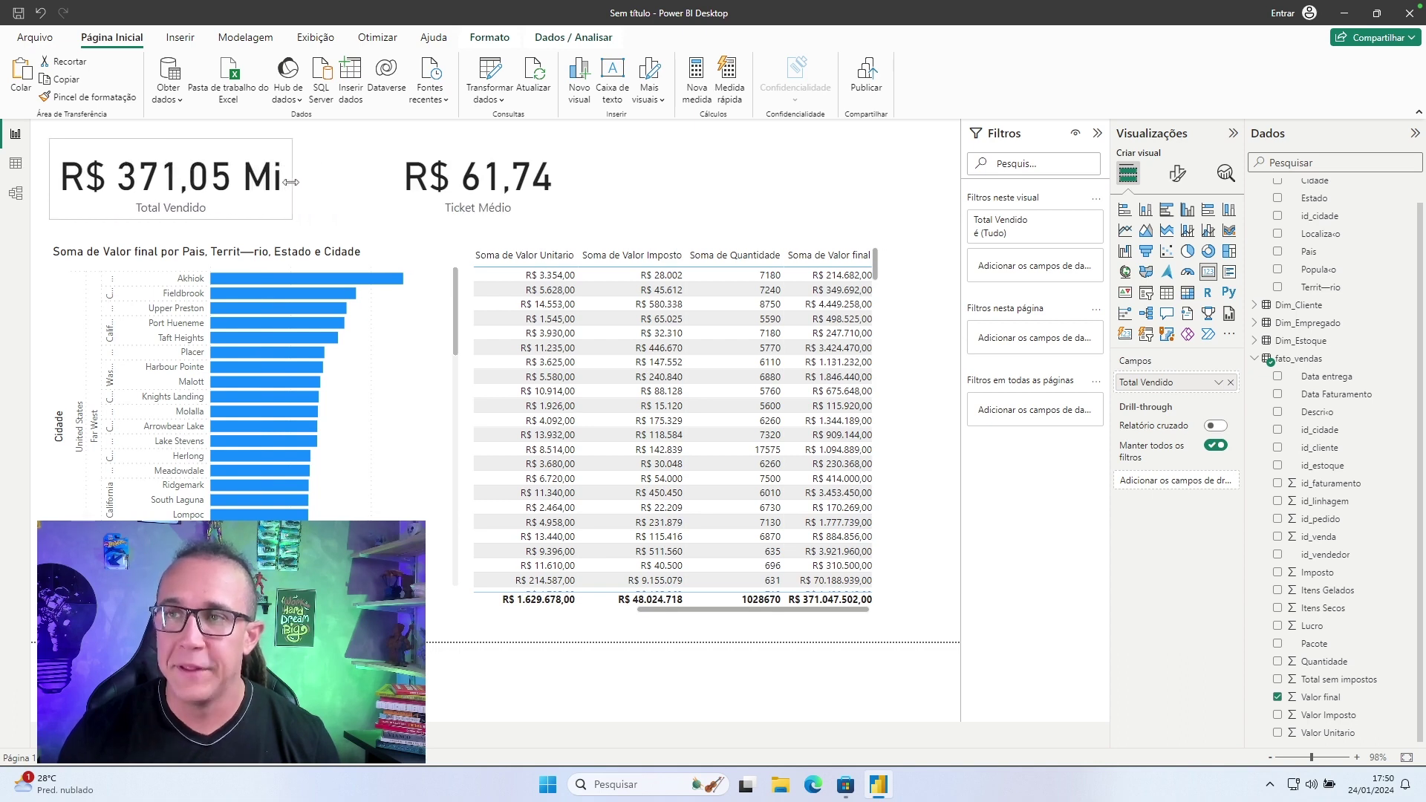
drag(461, 186, 377, 187)
drag(477, 179, 585, 180)
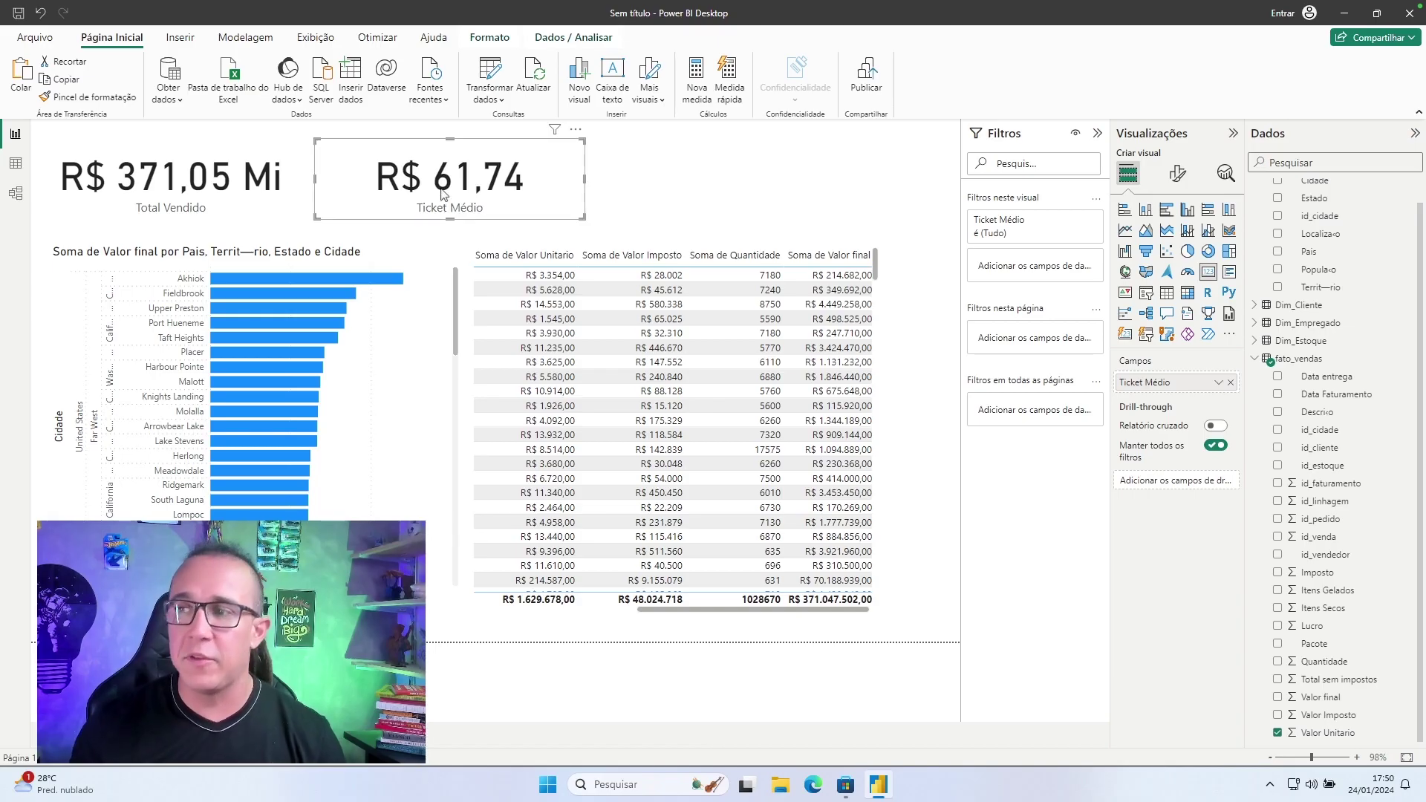
Try the city bar chart as a pie chart and as a treemap, restoring the clustered bar type each time.
click(384, 412)
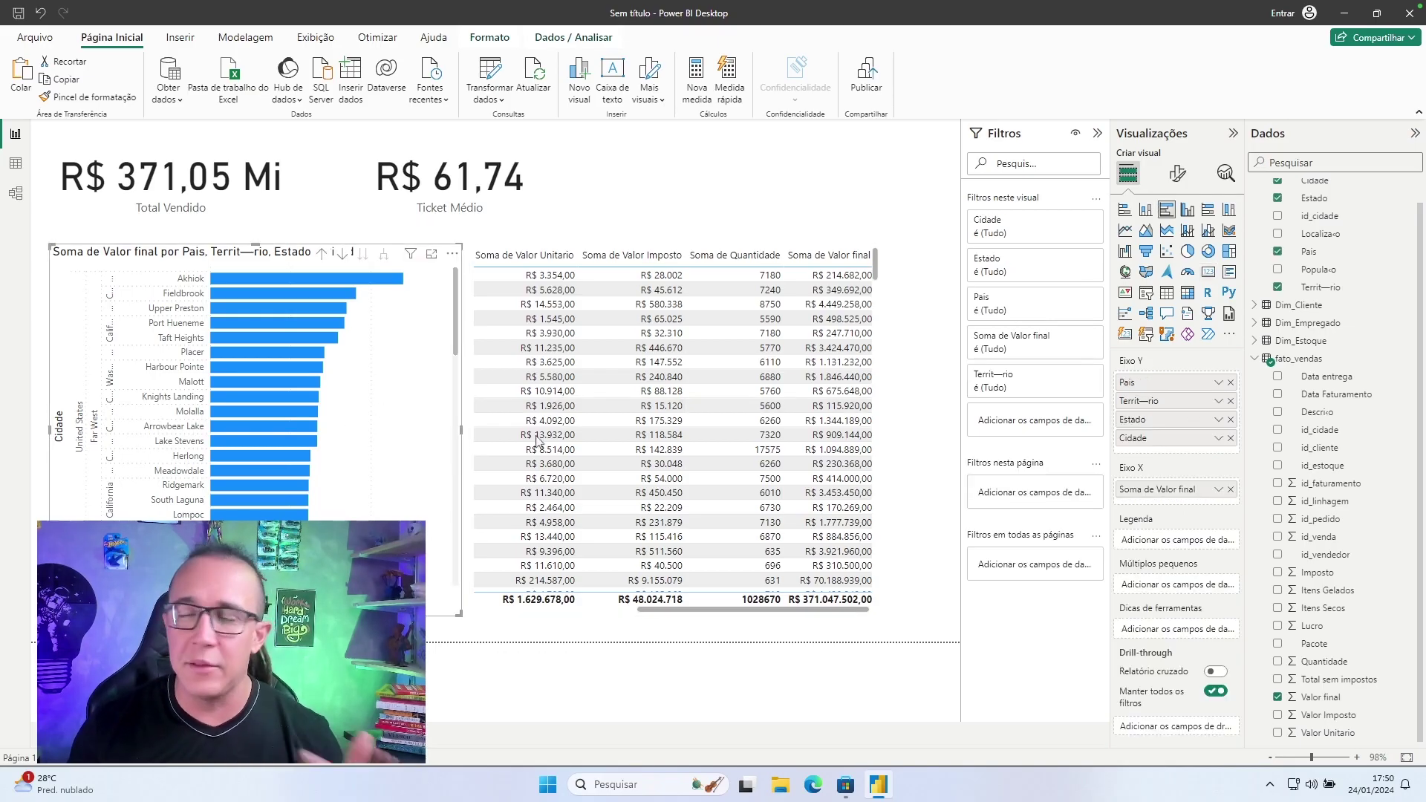
click(1190, 254)
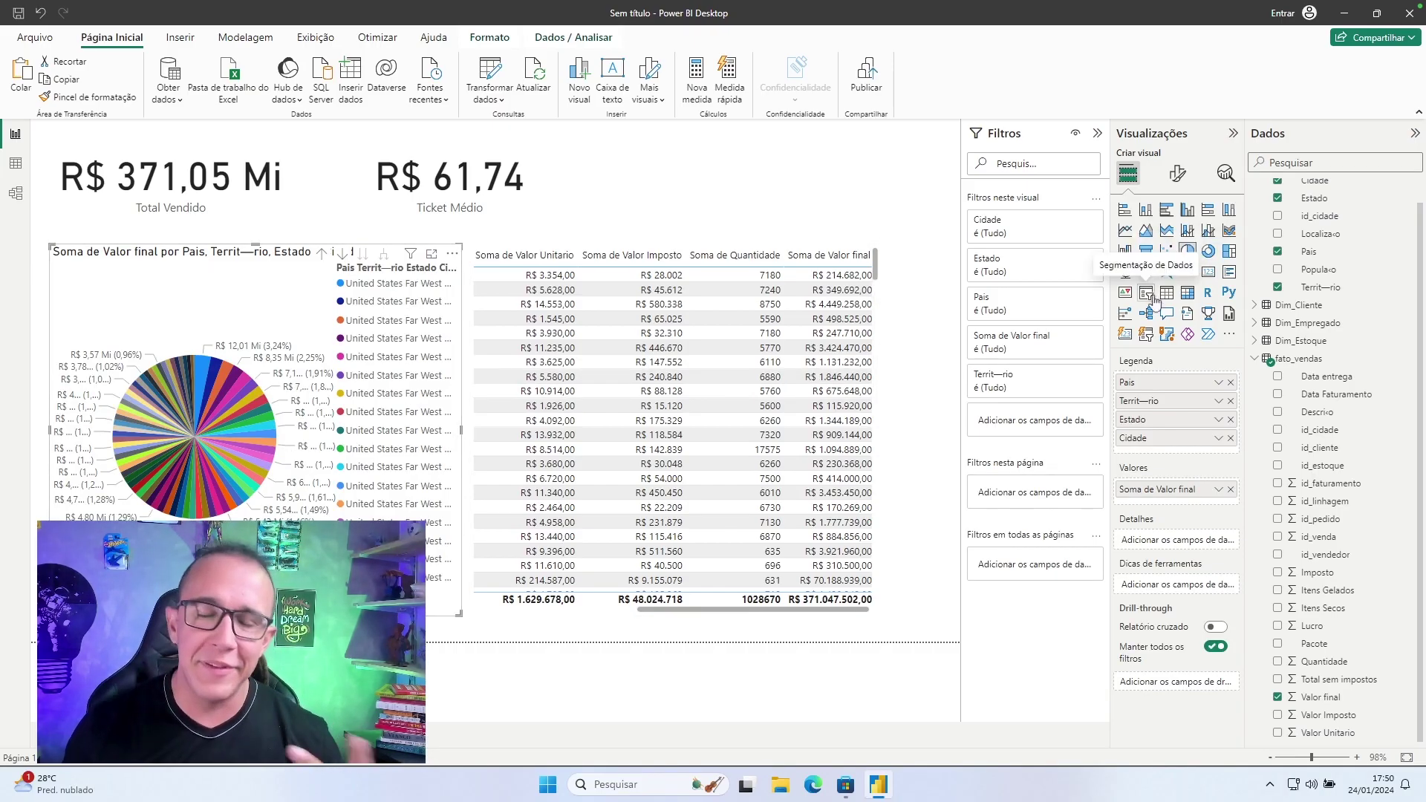
click(1166, 213)
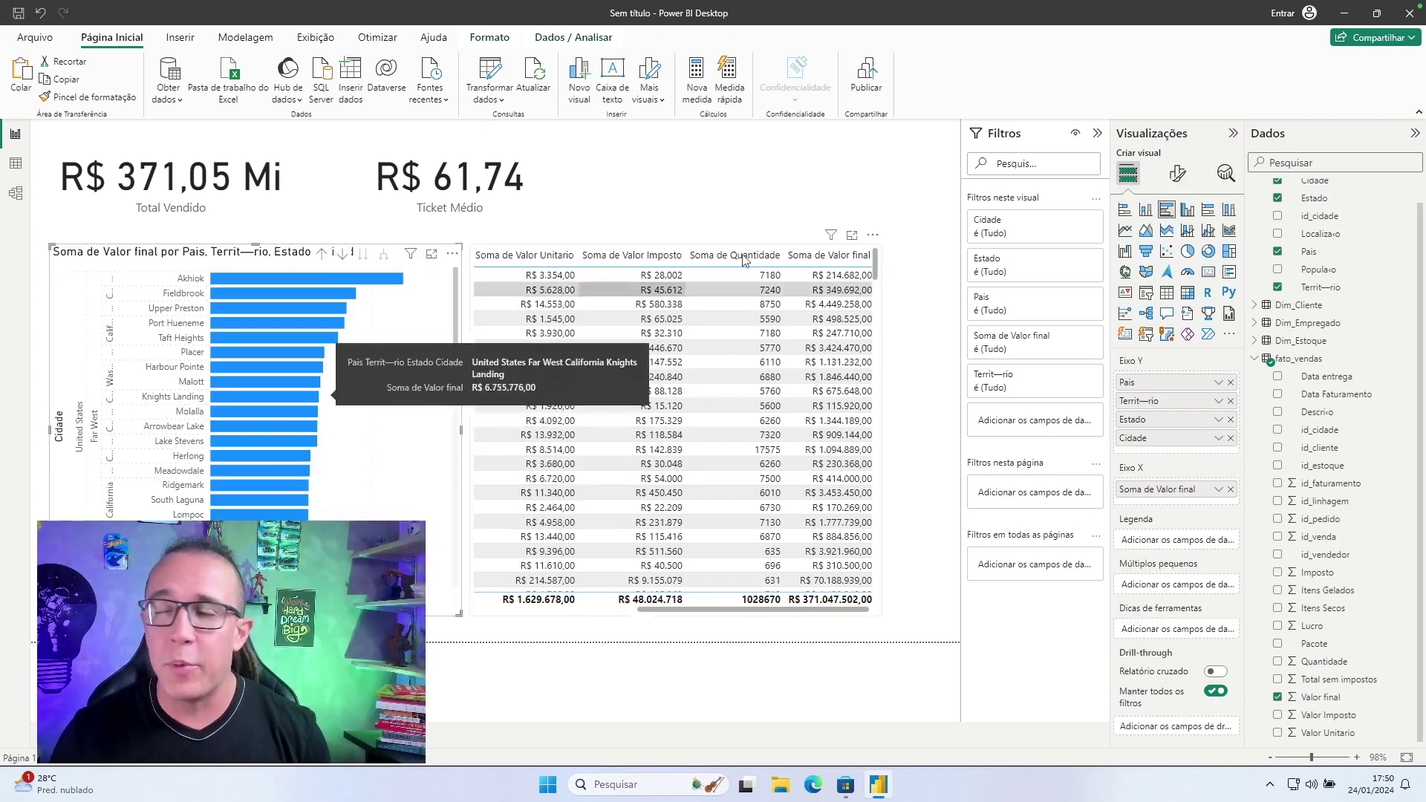
click(1229, 251)
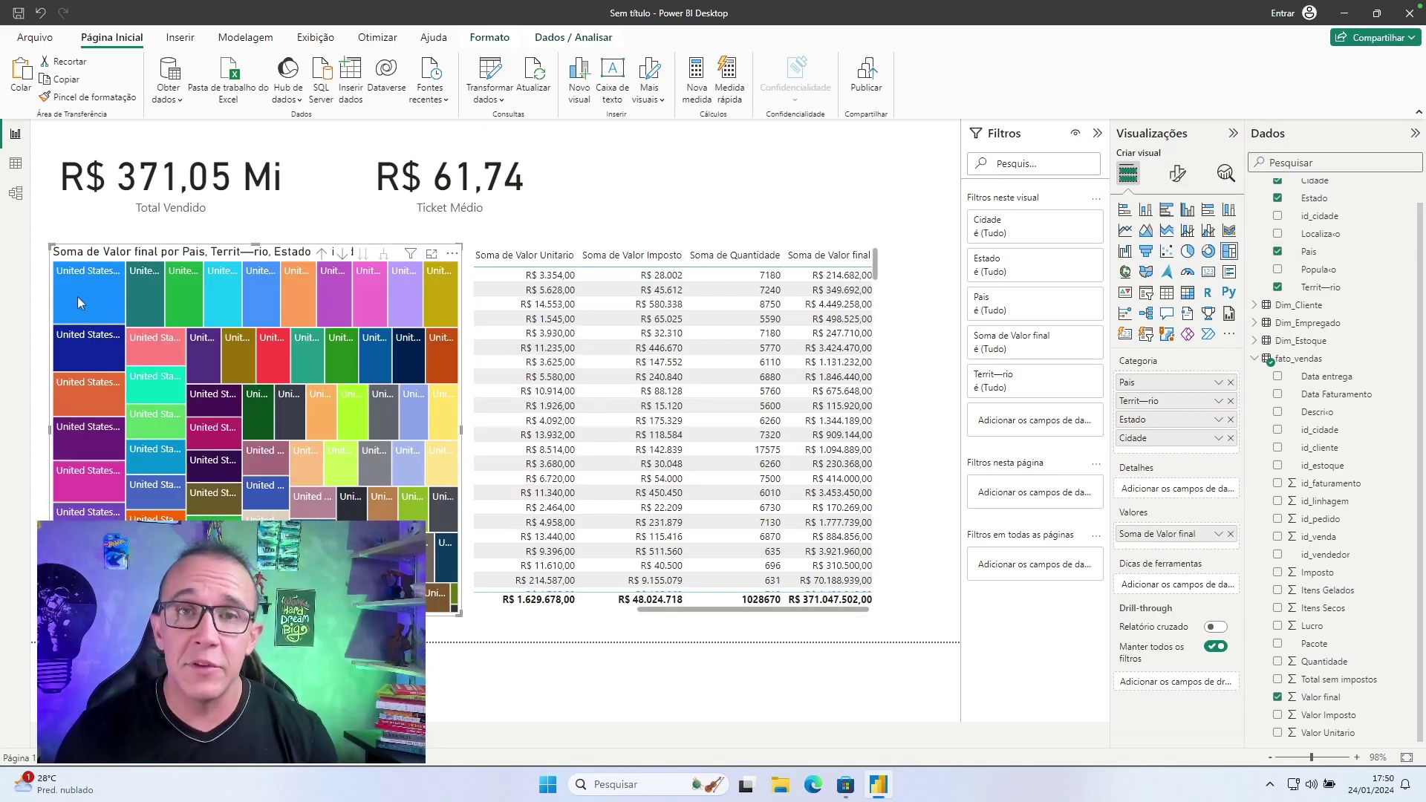
mouse_move(78, 298)
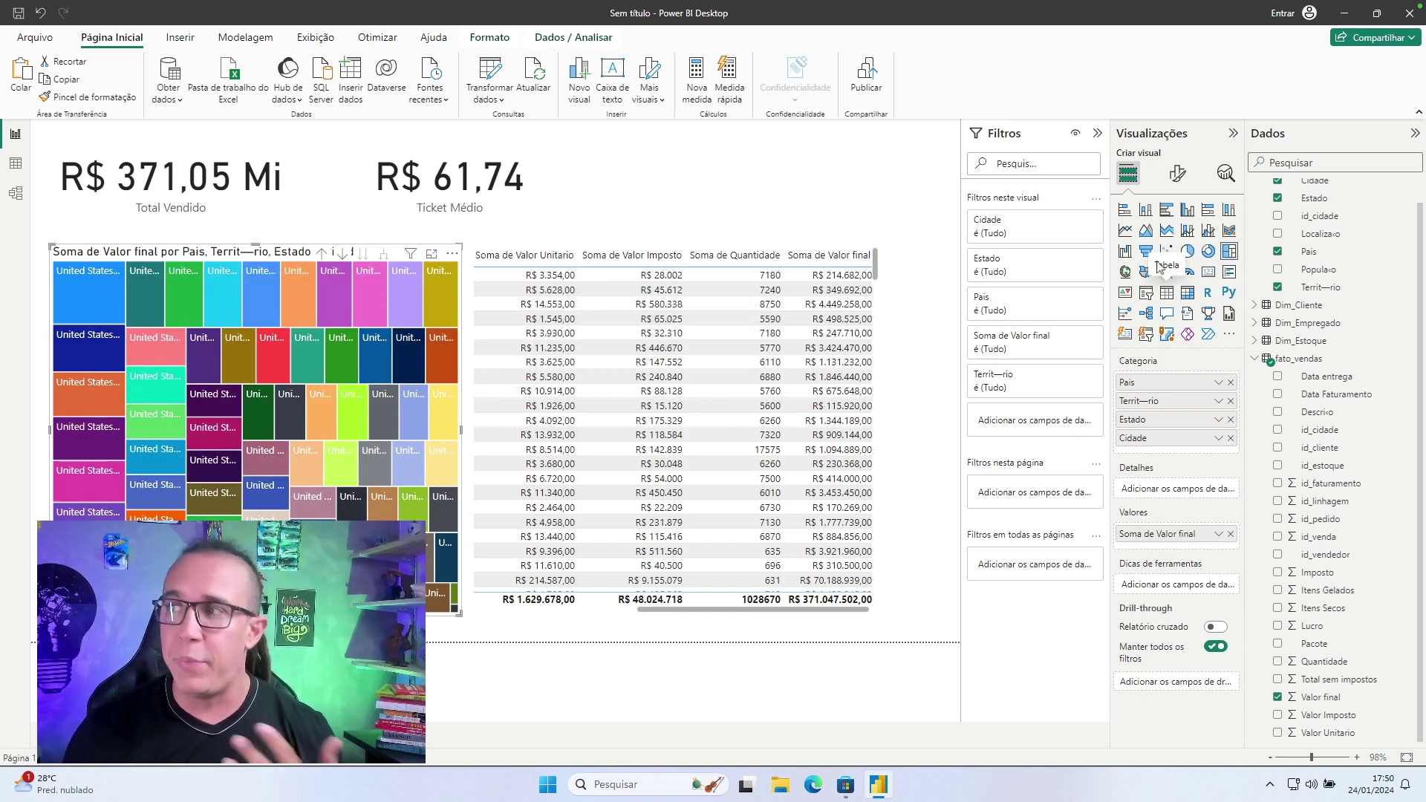
click(1164, 215)
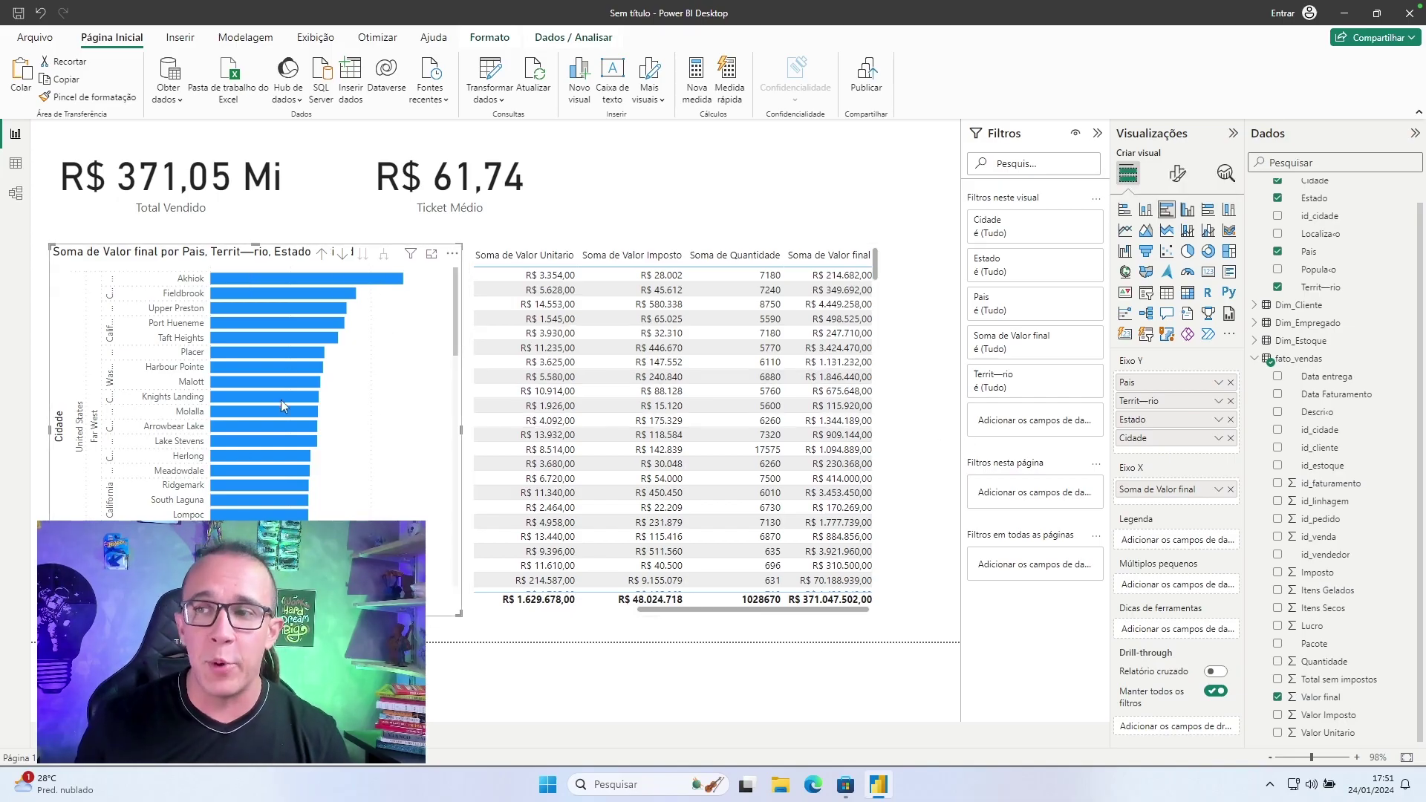
Turn on data labels for the city bar chart.
click(1176, 176)
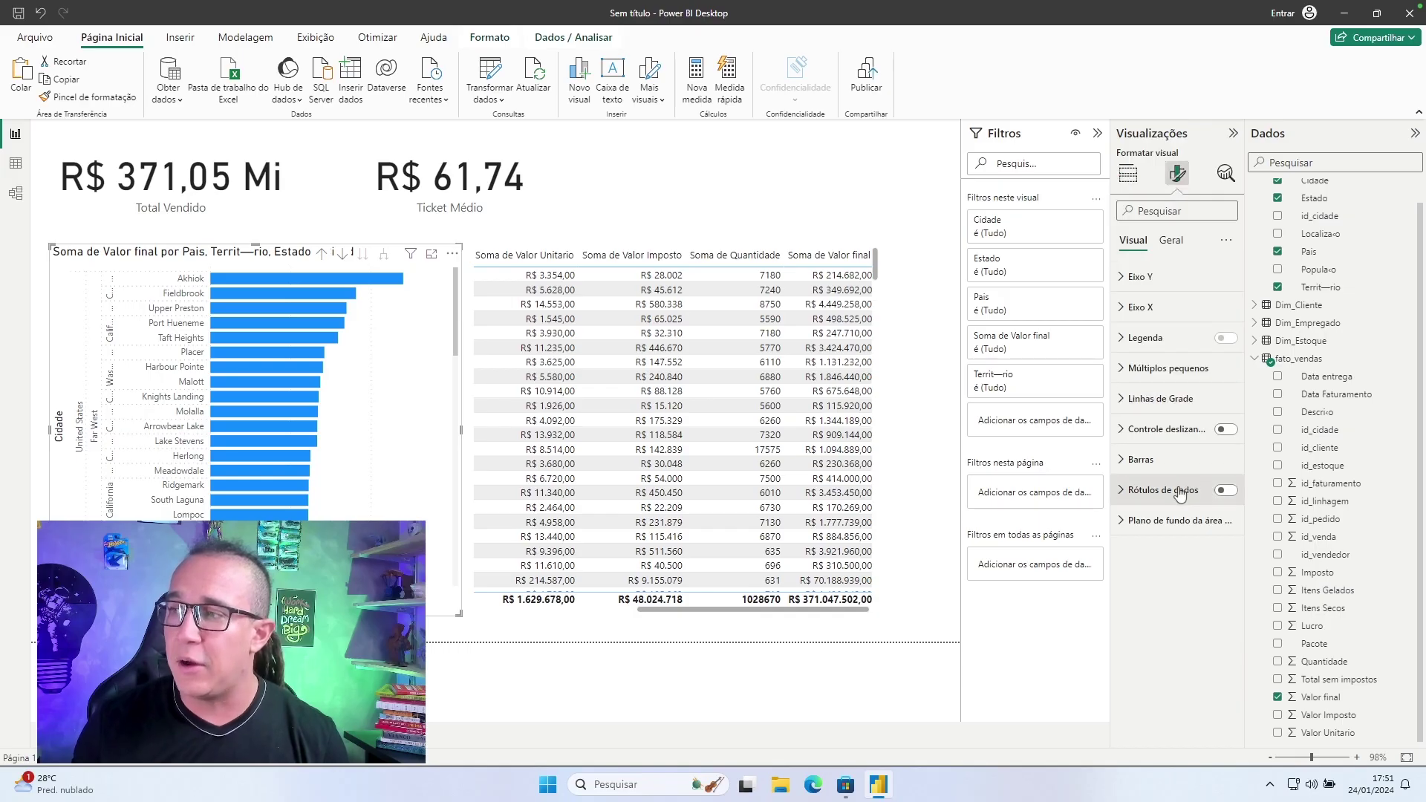
click(1223, 492)
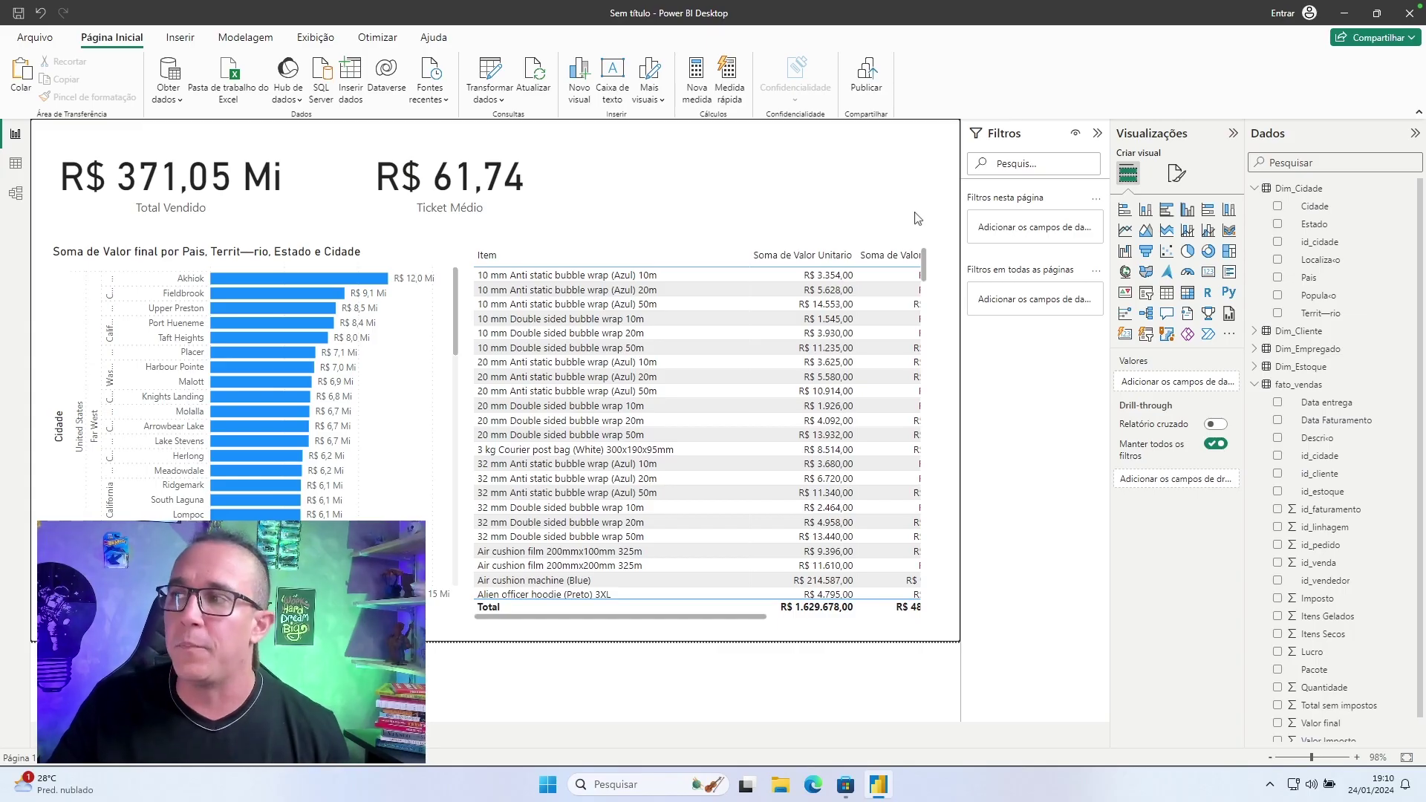
Add a slicer above the item table using the Cidade field from Dim_Cidade and look through its city list.
click(1147, 302)
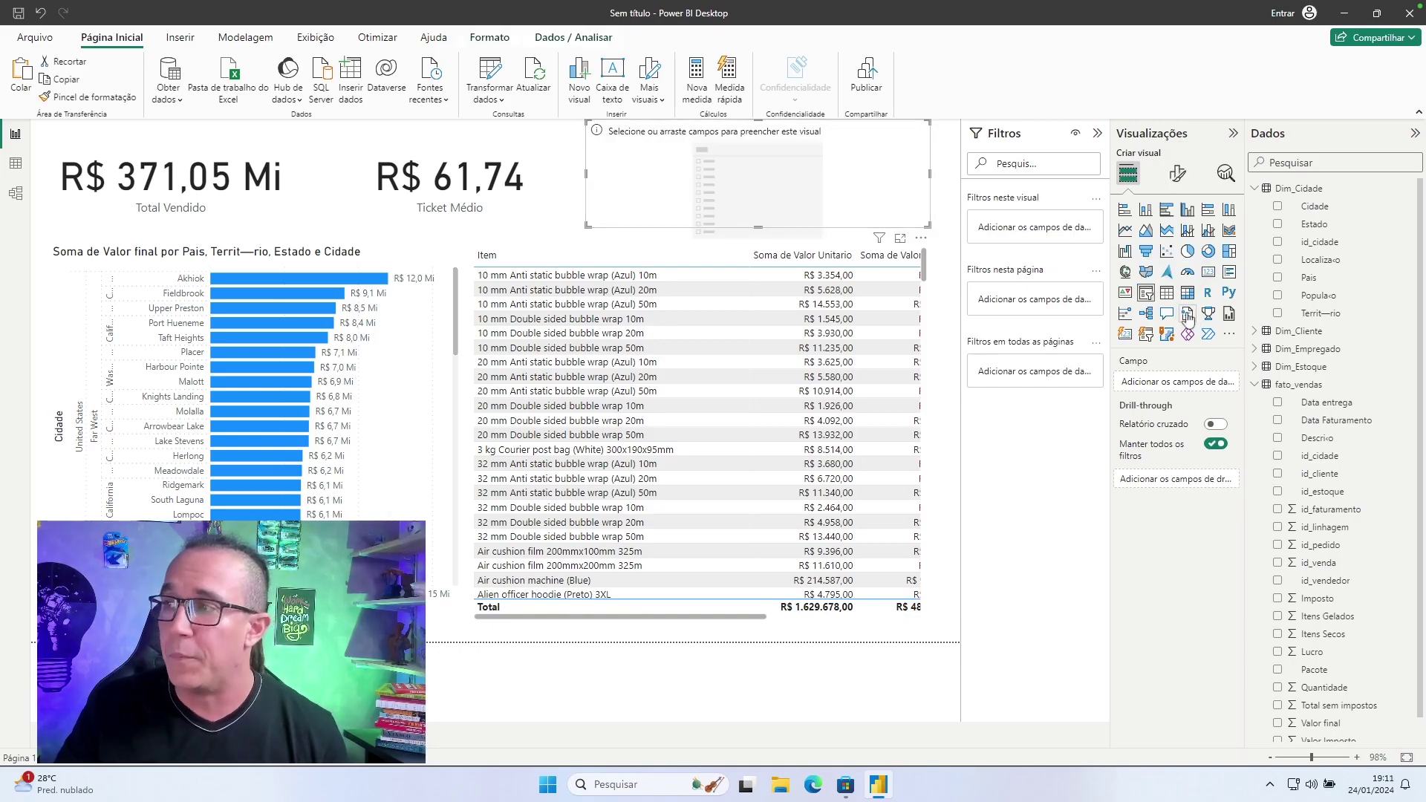
drag(1323, 214, 1174, 385)
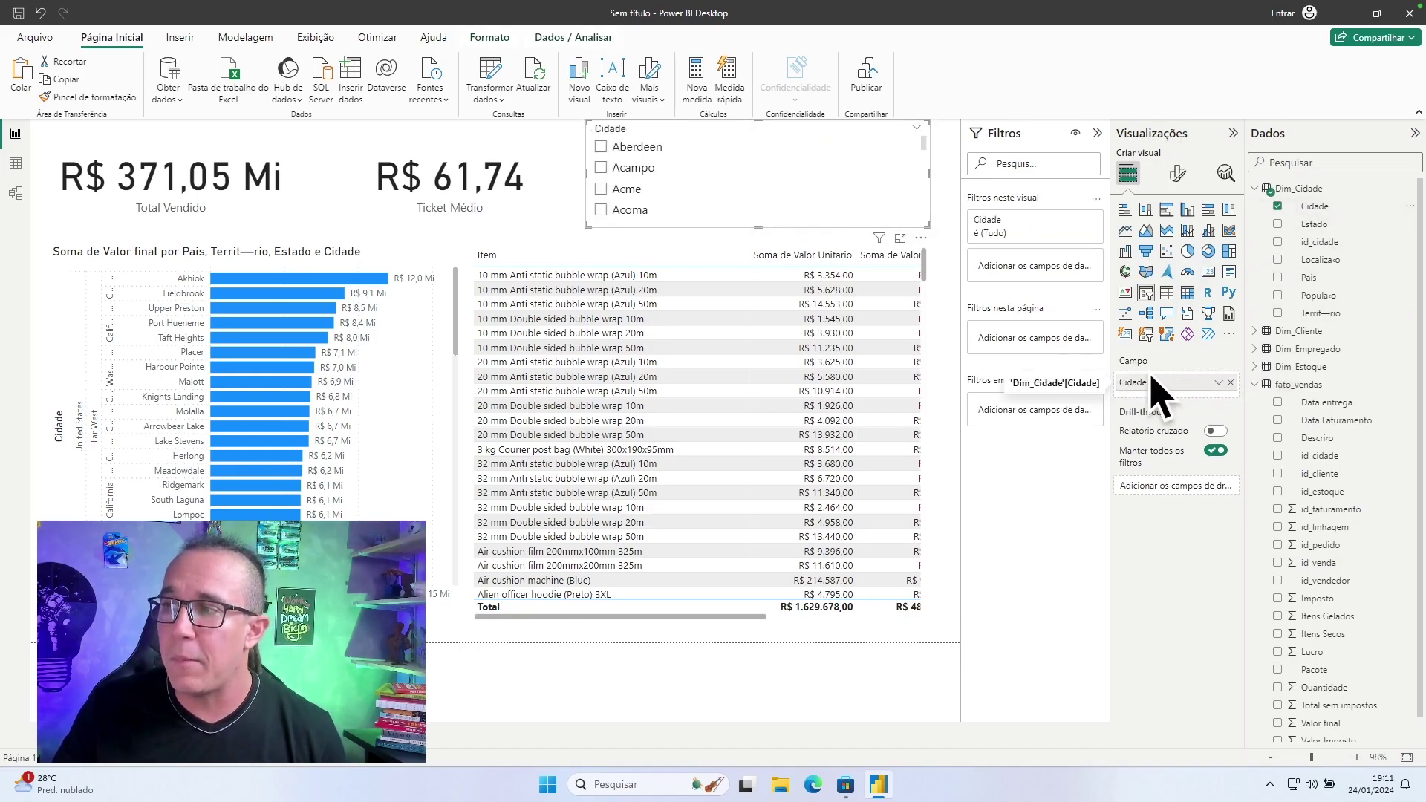
scroll(635, 143, down, 4)
scroll(634, 192, down, 1)
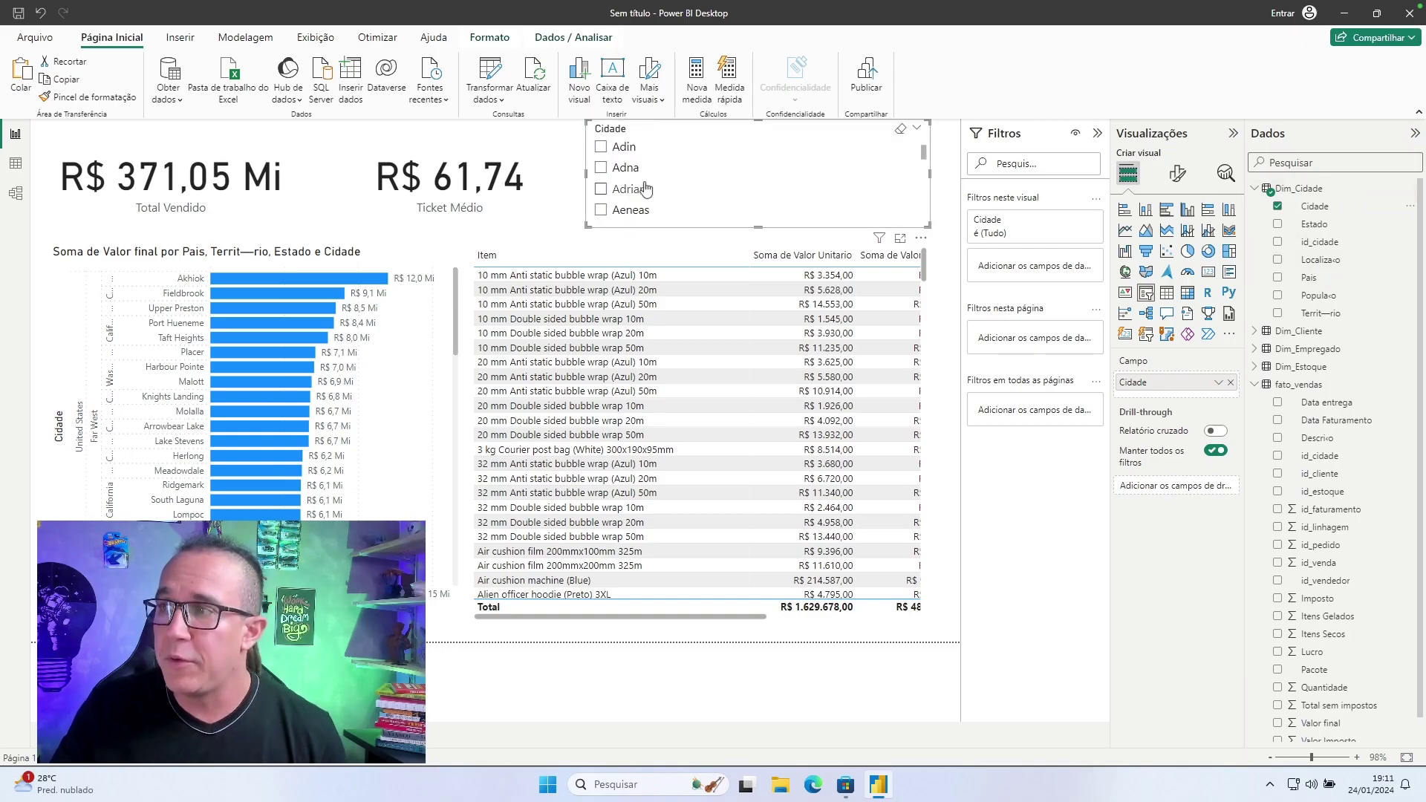
scroll(645, 181, down, 3)
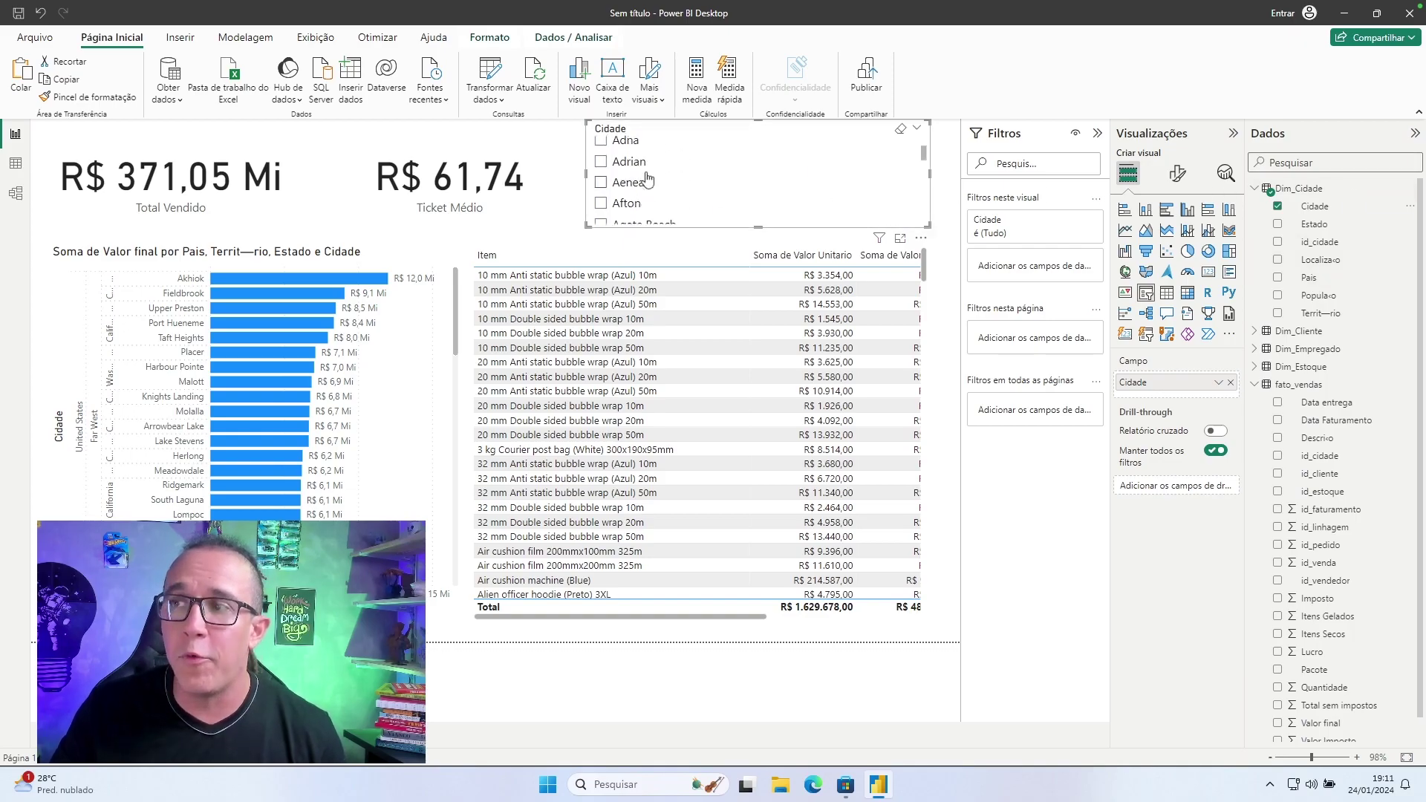
scroll(747, 195, up, 4)
scroll(747, 195, up, 2)
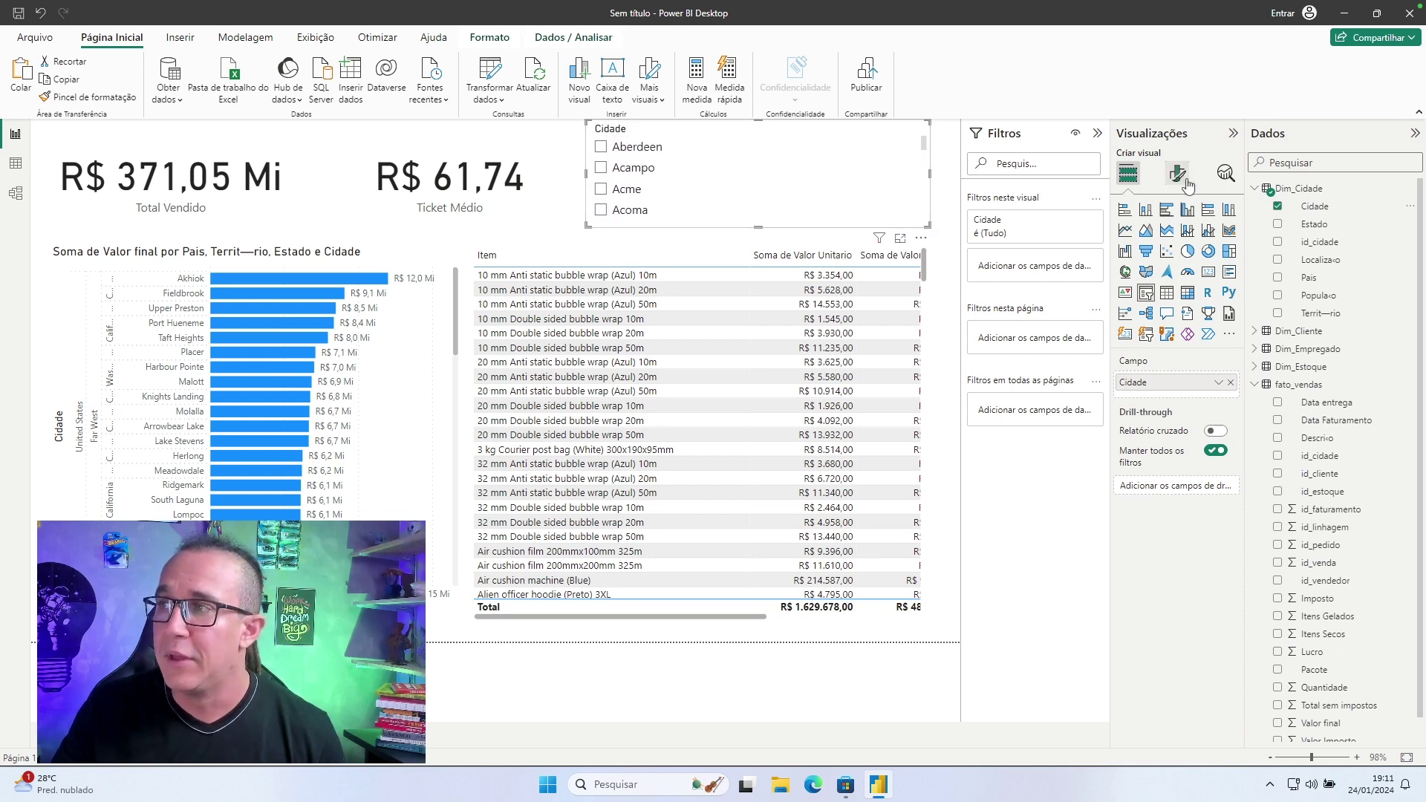
Set the Cidade slicer's style to Bloco in its segmentation settings.
click(1180, 179)
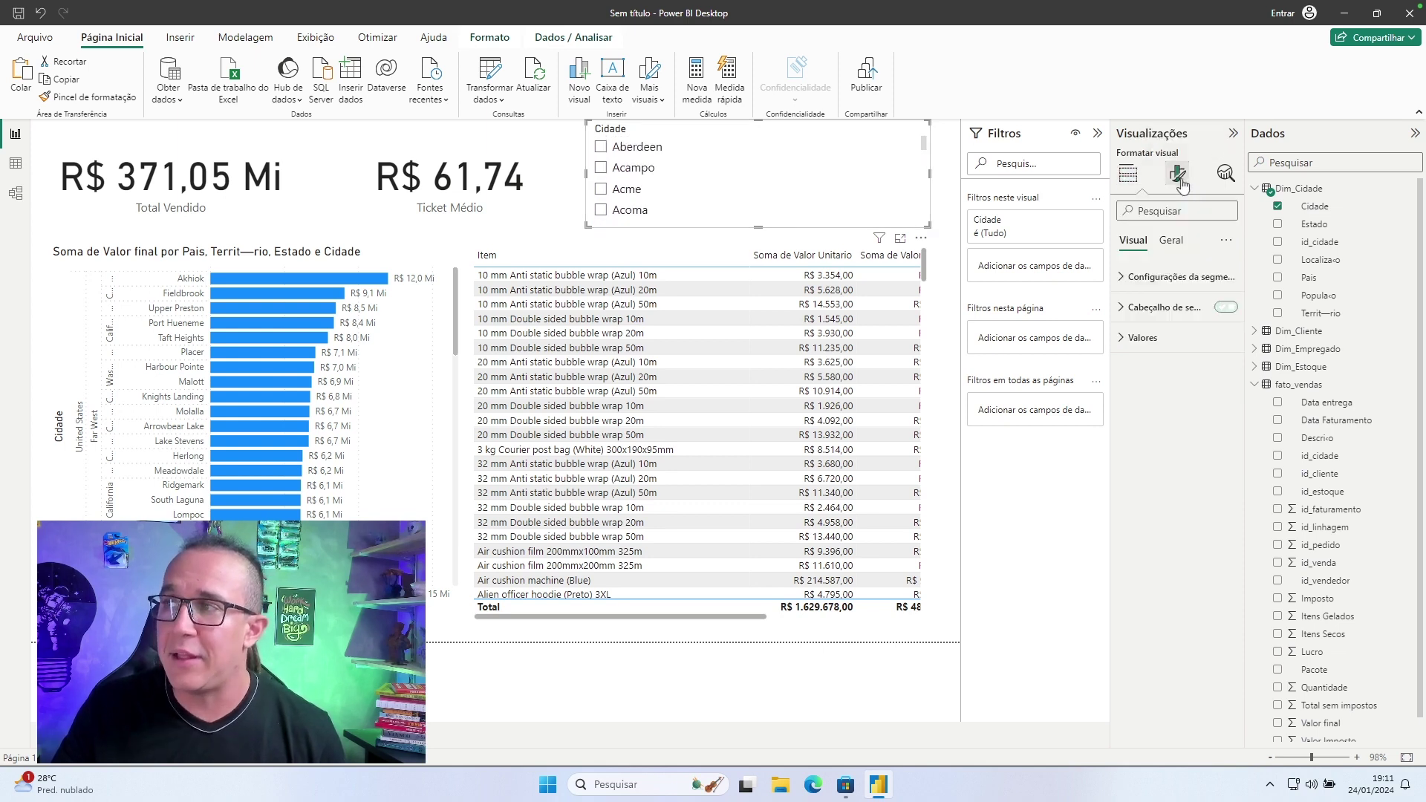
click(1178, 278)
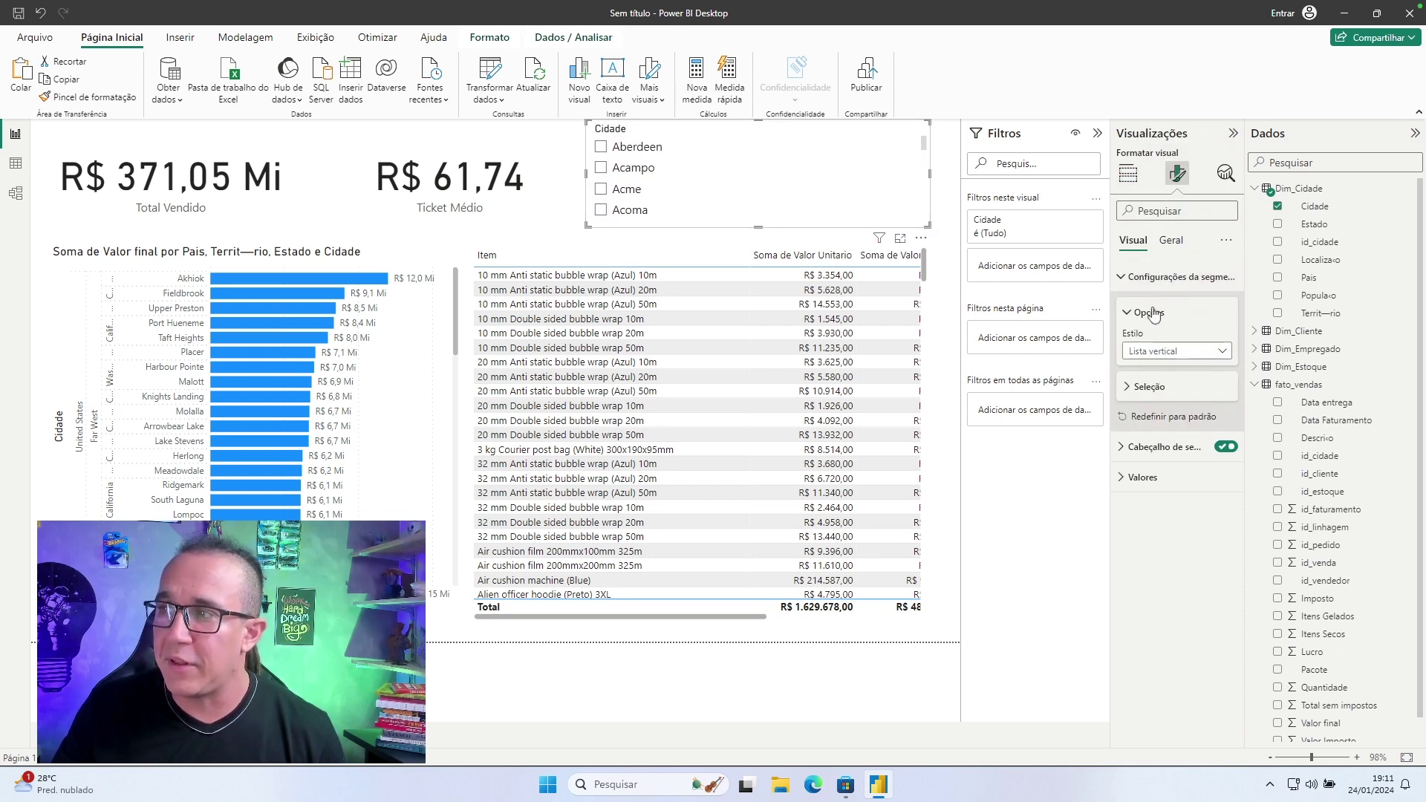
click(1167, 354)
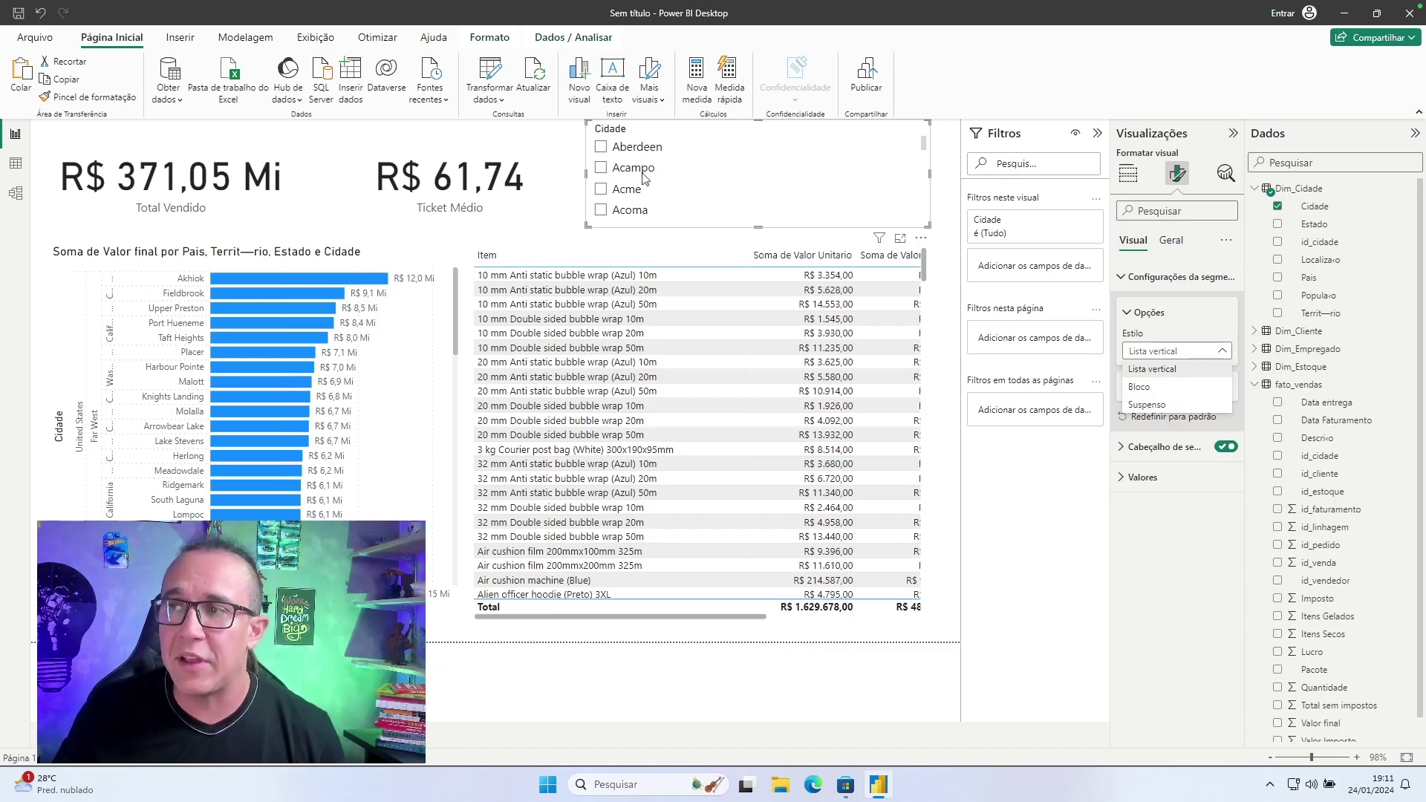
click(1143, 387)
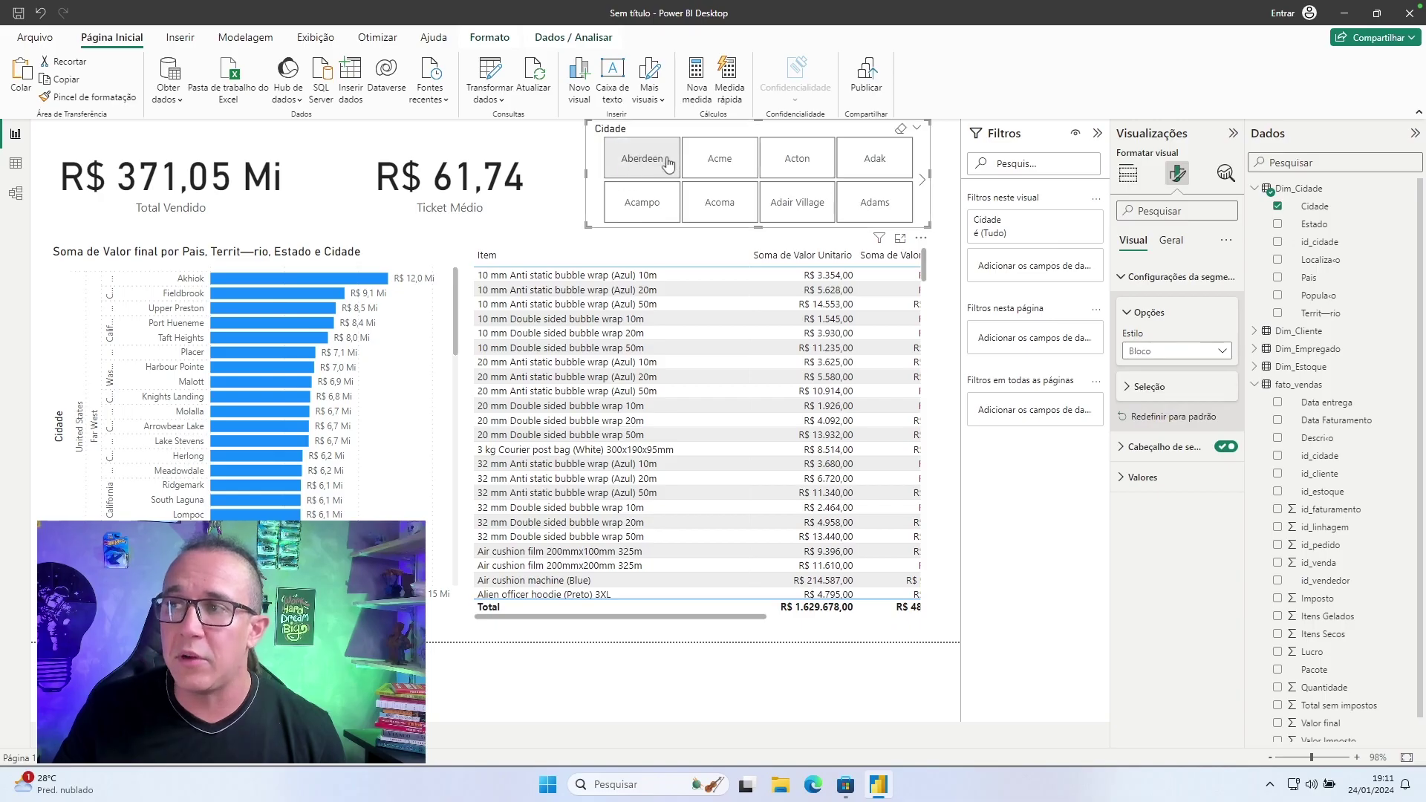
Test the slicer tiles by filtering on Adak, Adams, Adair Village and Acton, and clear the selection.
click(877, 178)
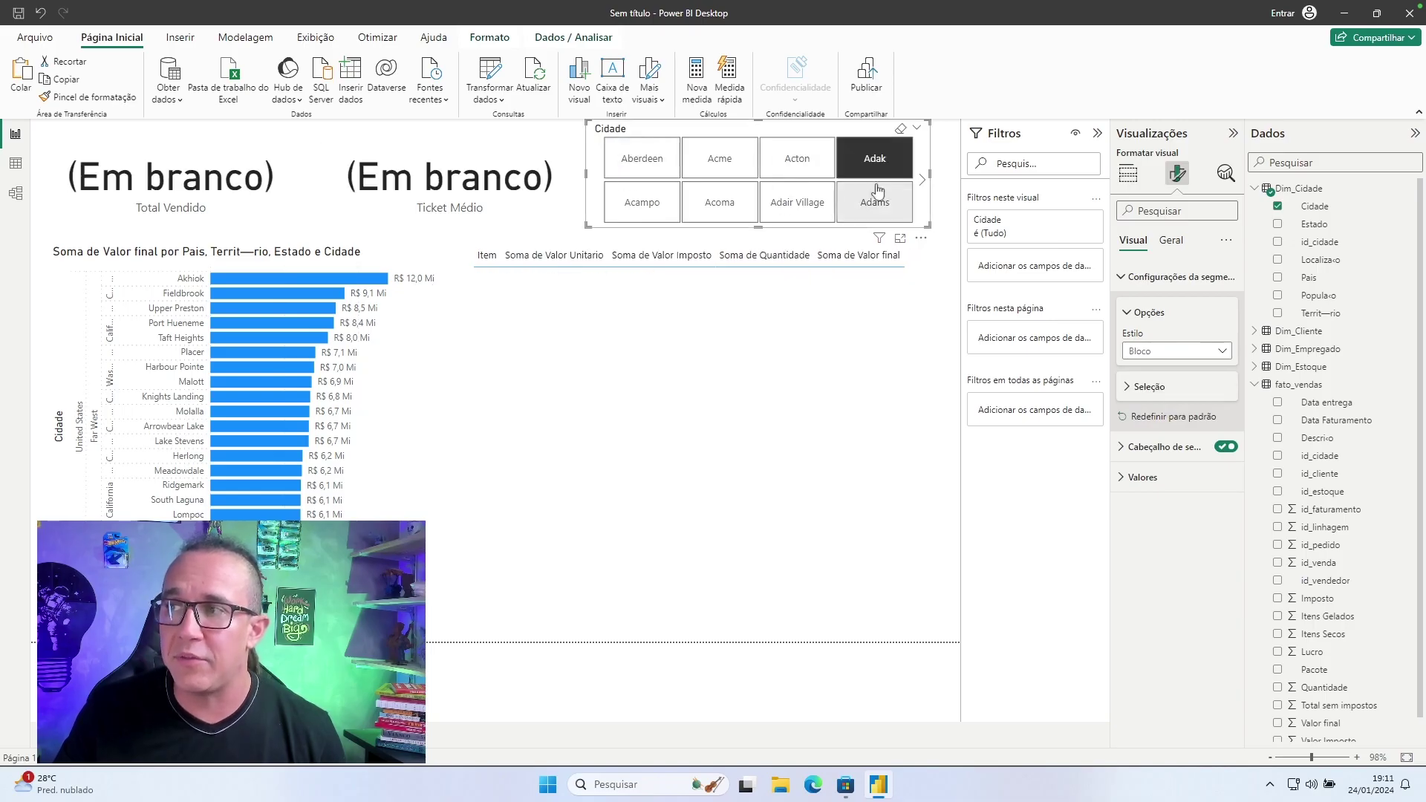
click(875, 197)
click(804, 199)
click(804, 176)
click(887, 152)
click(901, 128)
Set the Cidade slicer's style to Suspenso and shrink the slicer to a compact box.
click(1194, 352)
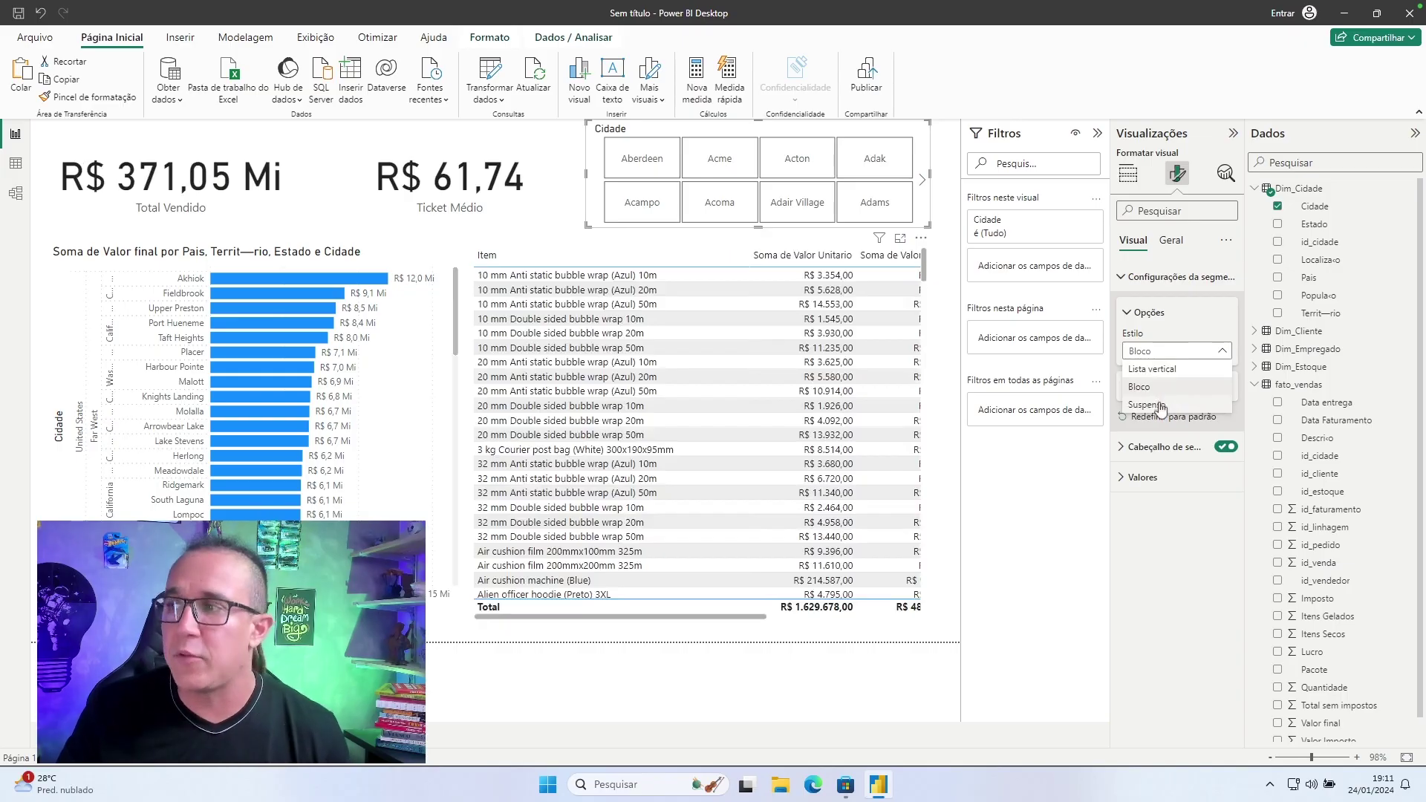
click(1161, 406)
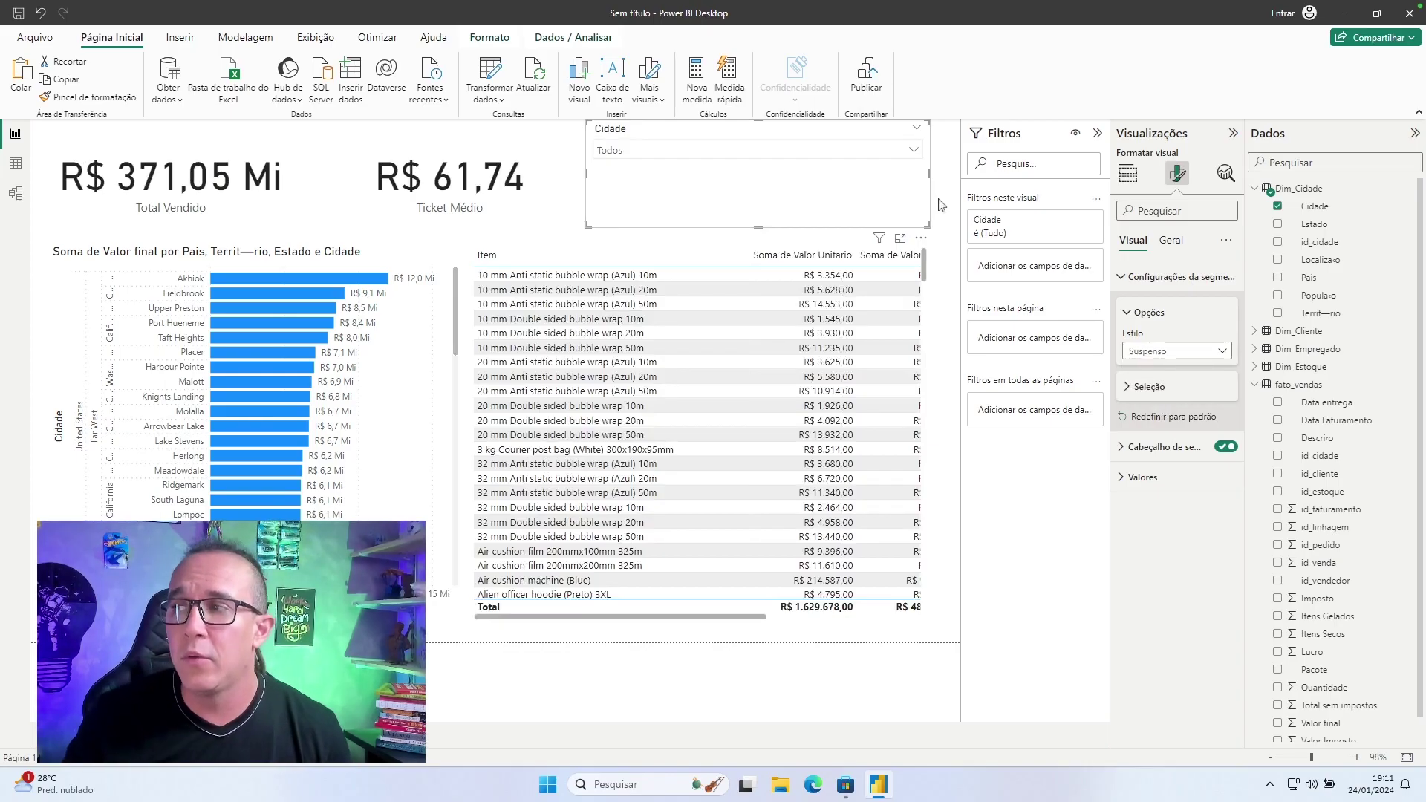
drag(929, 225, 719, 166)
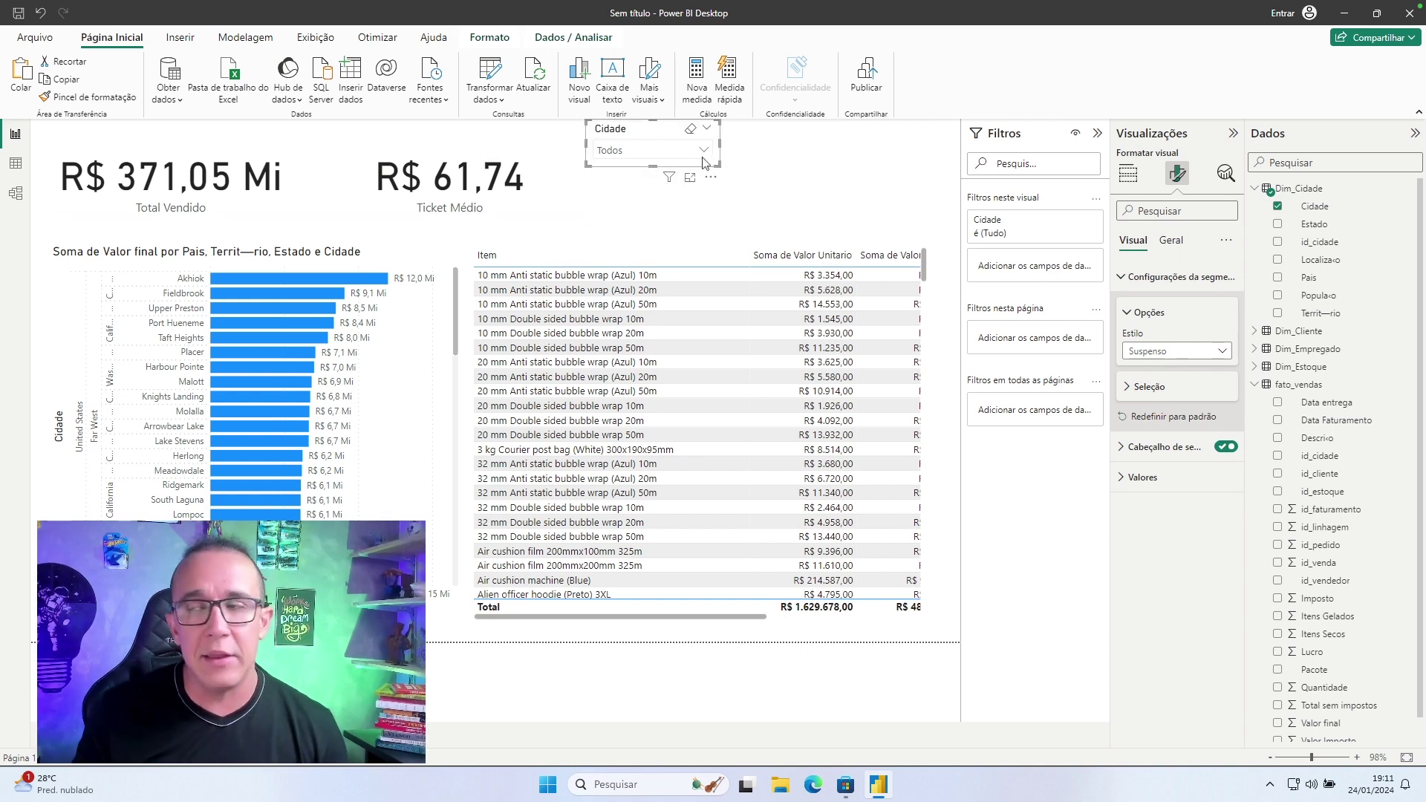
Test the Cidade dropdown by filtering the report on one city after another, from Adel onward.
click(691, 155)
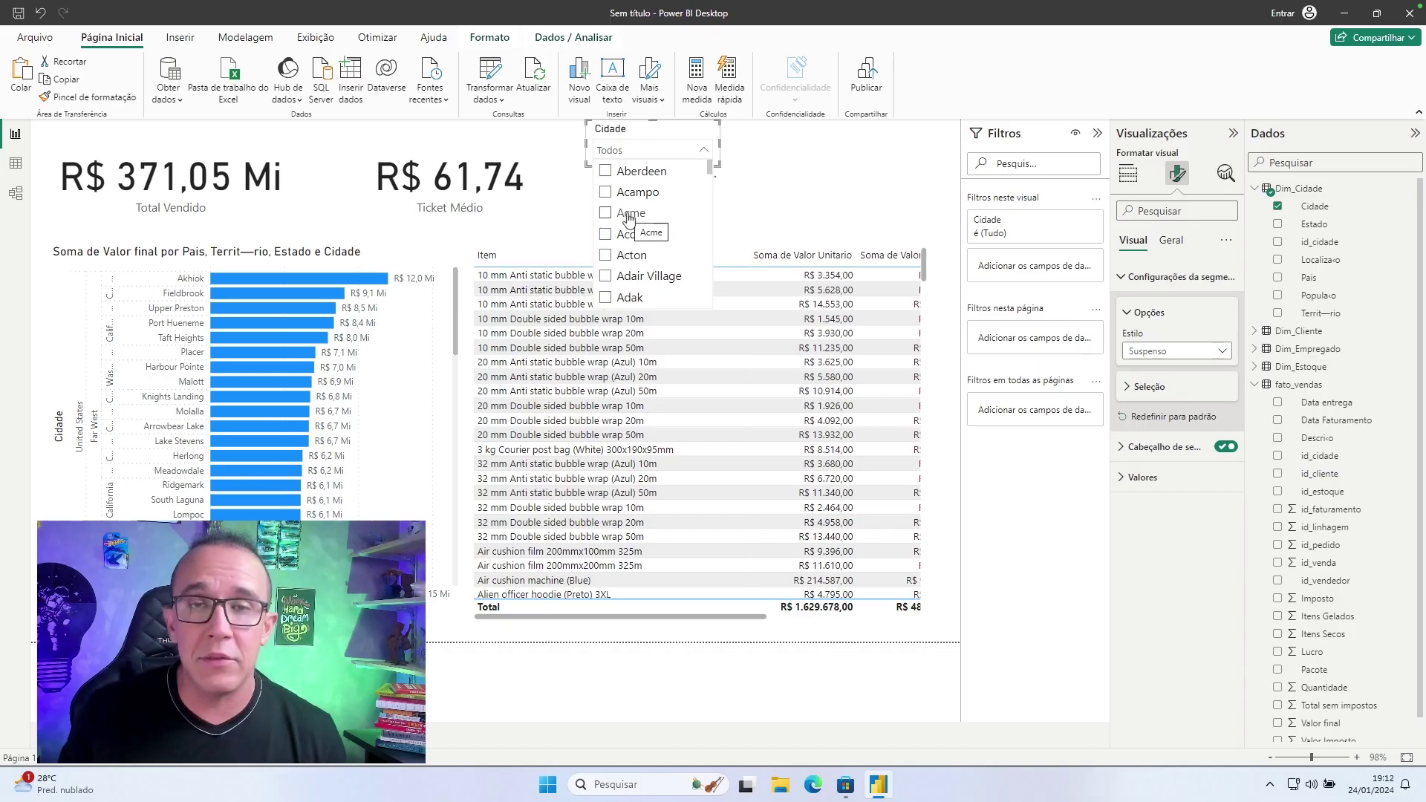
scroll(629, 223, down, 2)
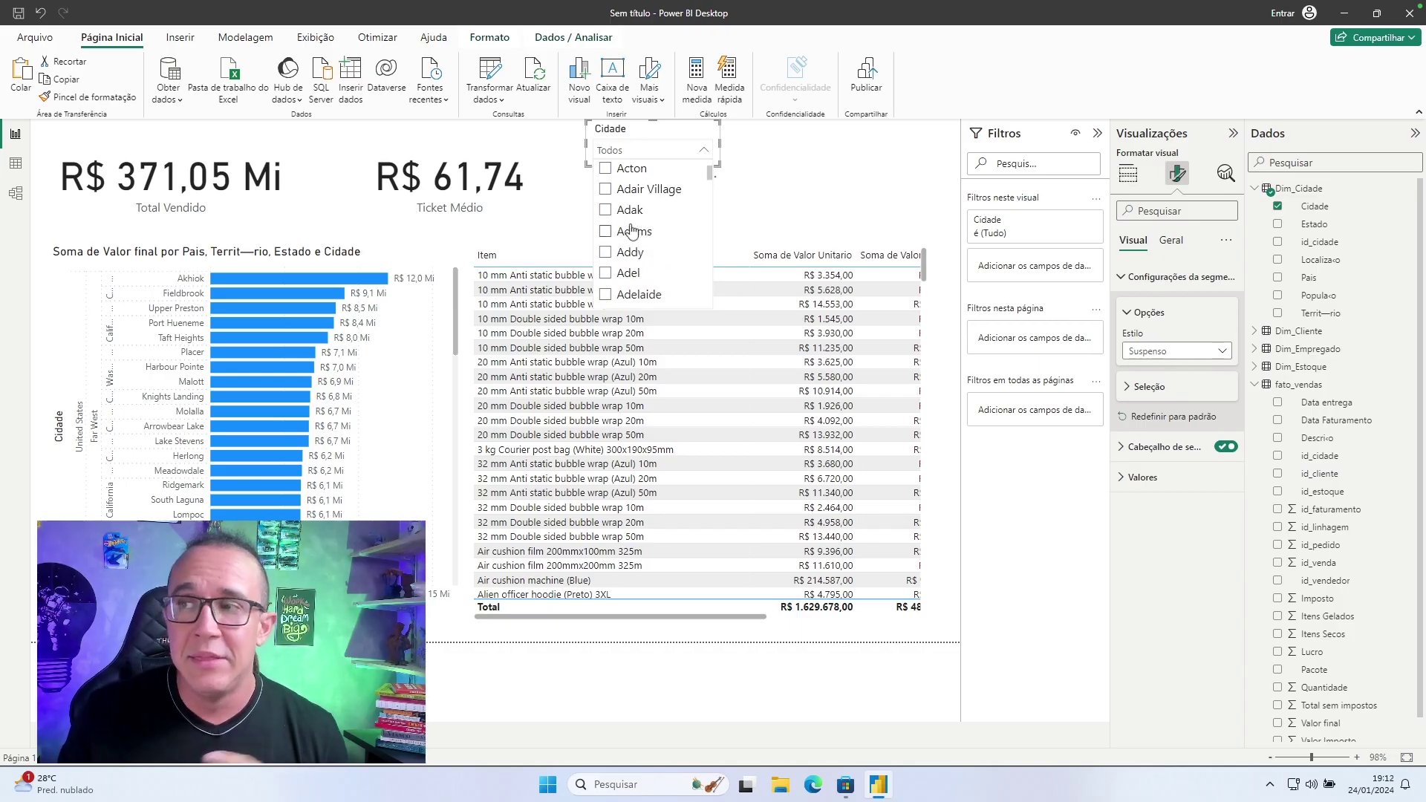
scroll(632, 233, down, 1)
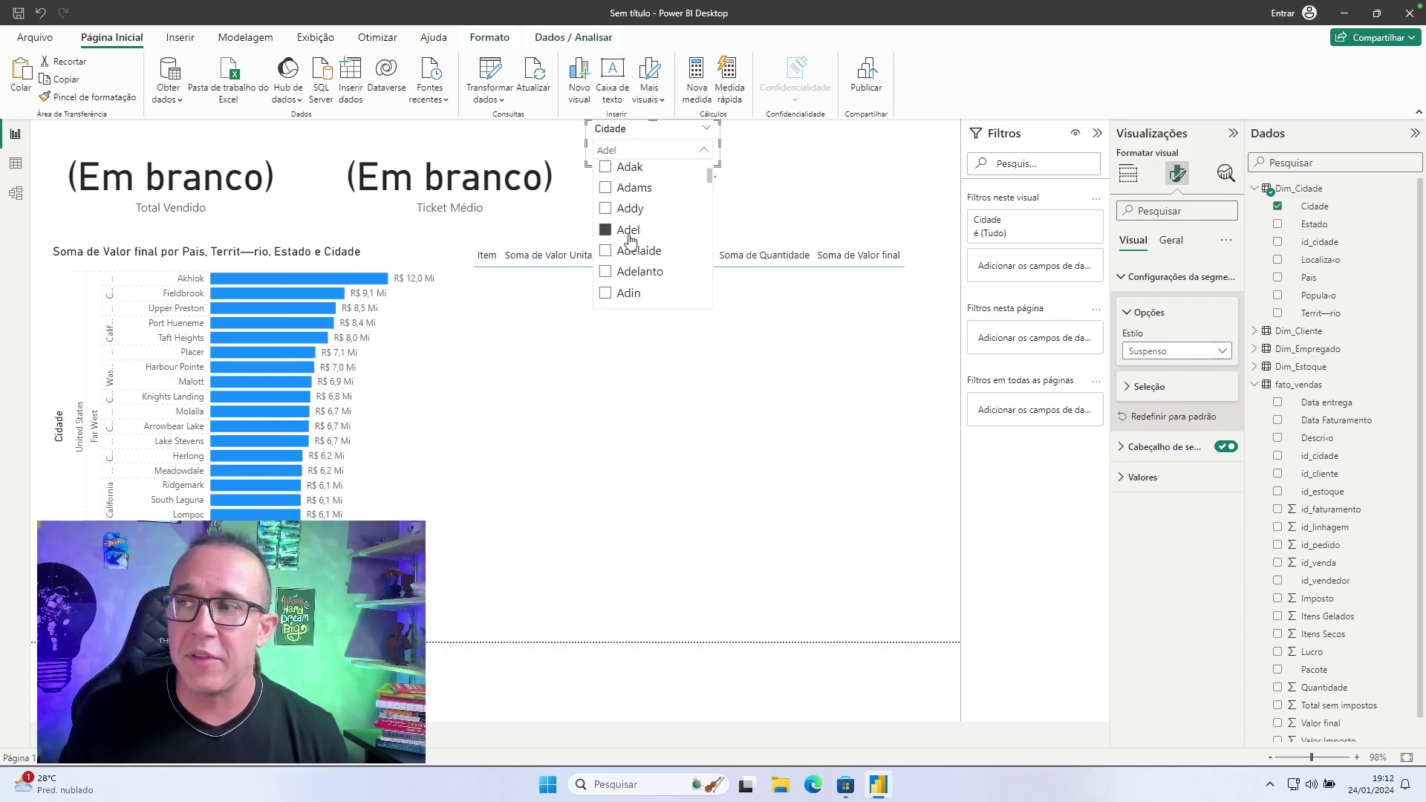
click(635, 252)
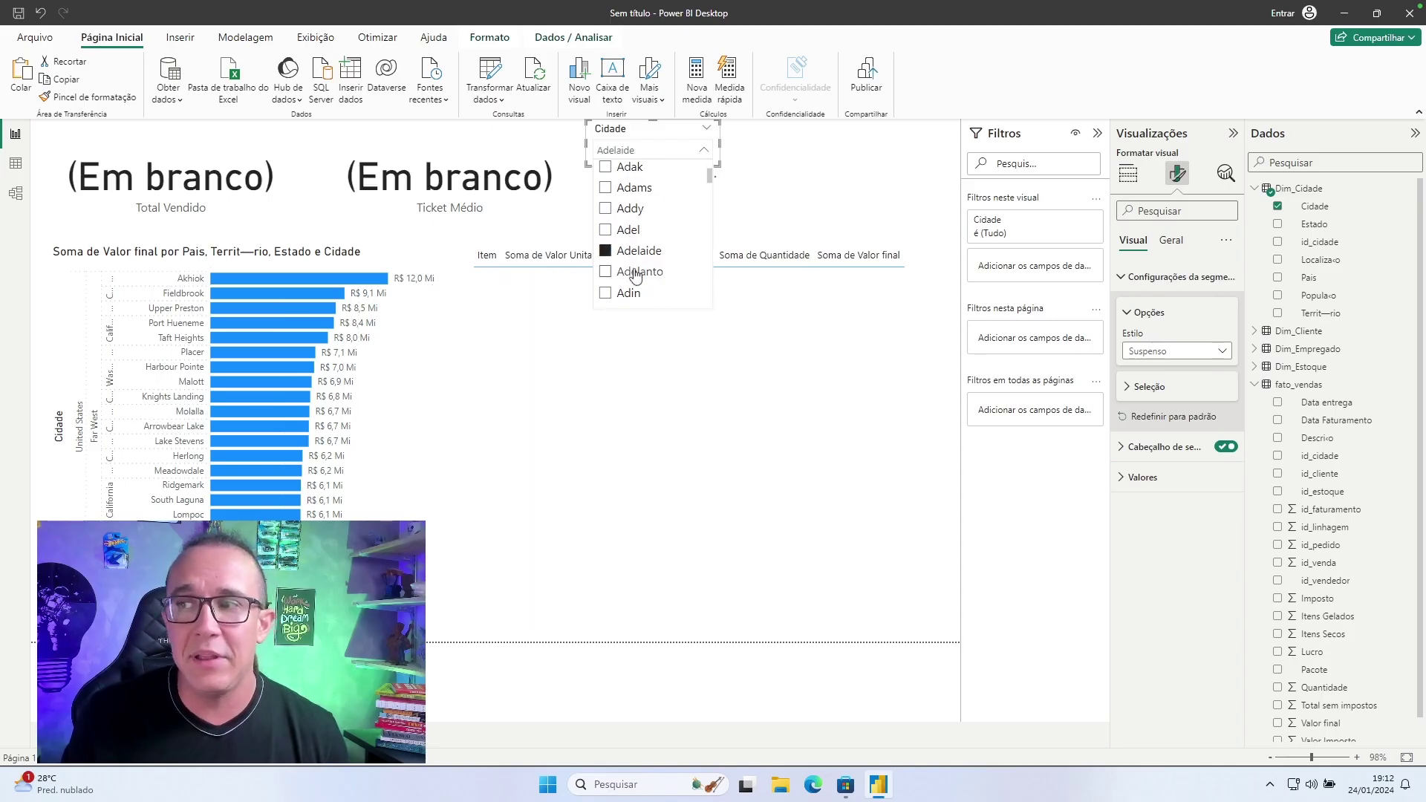
click(630, 293)
scroll(628, 282, down, 2)
click(631, 227)
click(633, 249)
click(631, 267)
scroll(632, 267, down, 2)
click(626, 180)
click(626, 201)
click(628, 221)
click(628, 241)
scroll(632, 275, down, 2)
Filter the report to Akhiok, close the city list and clear the Cidade selection.
click(636, 239)
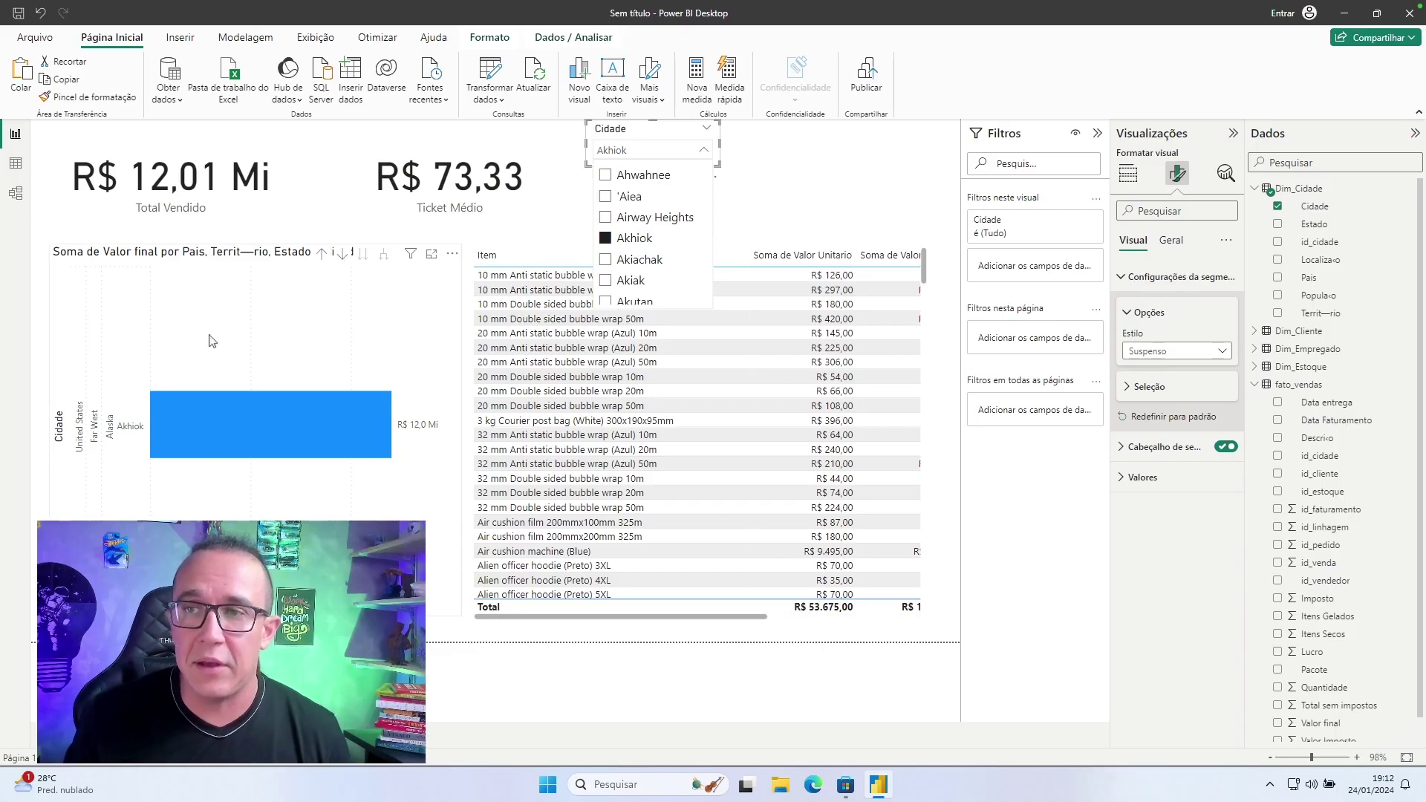
click(769, 220)
click(690, 128)
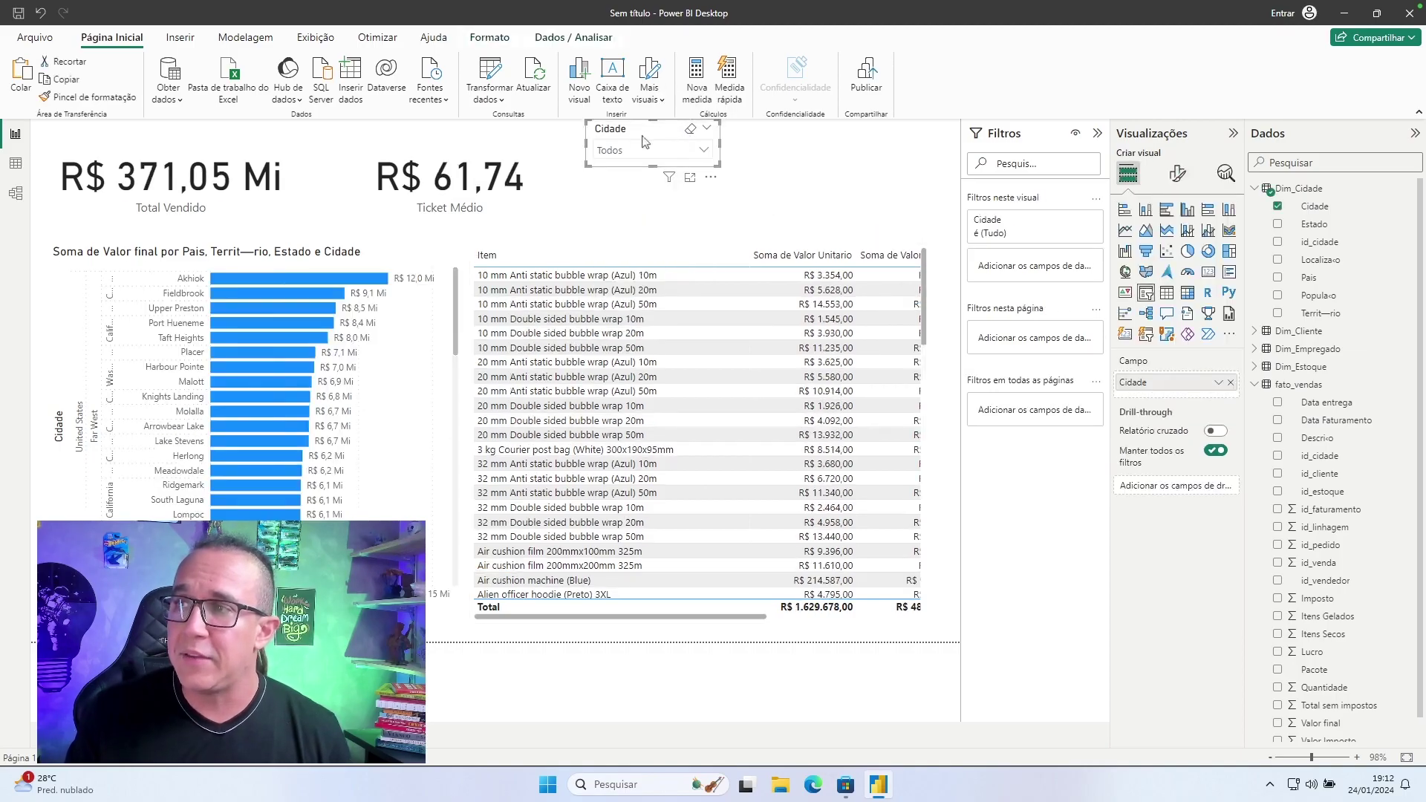
Add a second slicer for the Estado field from Dim_Cidade, narrowed to sit beside the Cidade slicer.
click(898, 180)
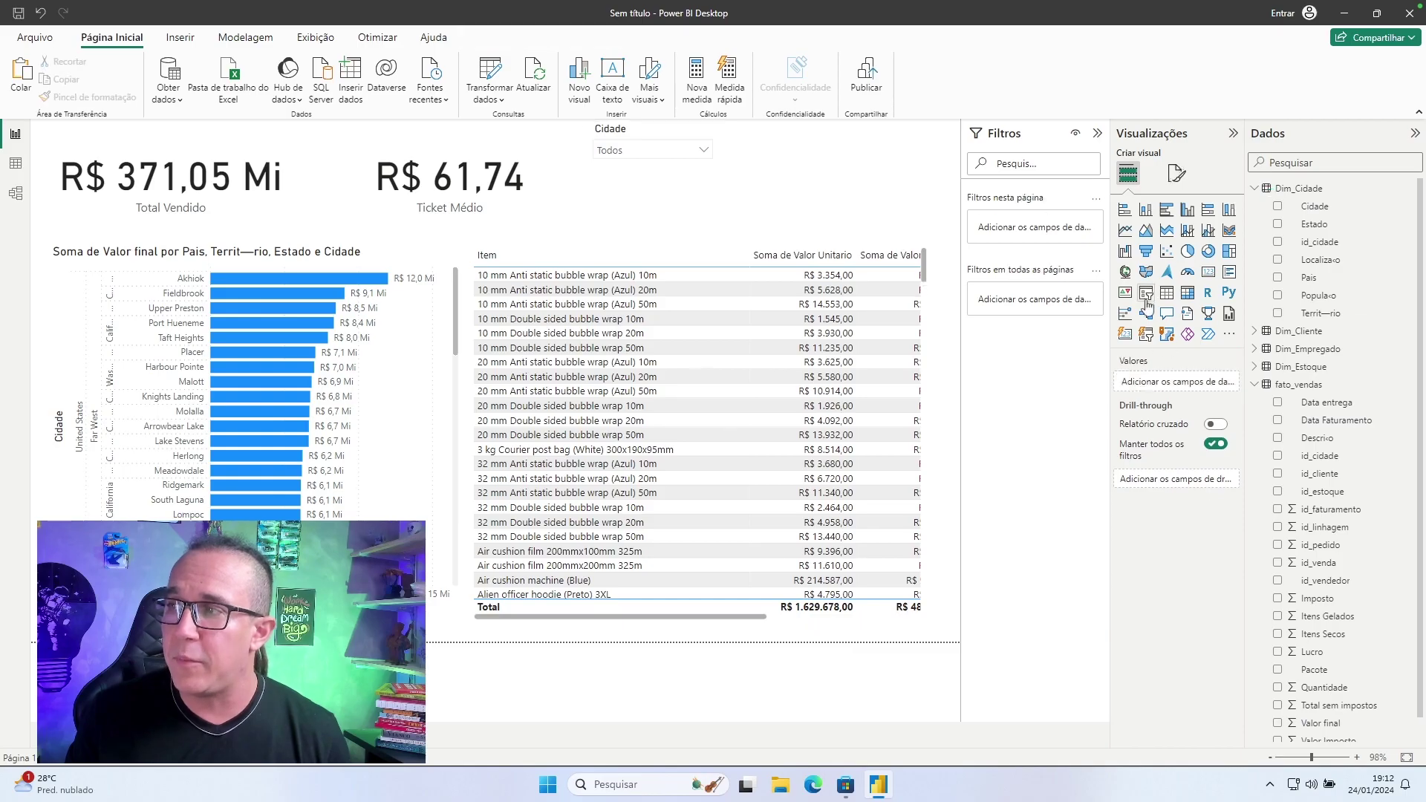
click(1147, 292)
drag(592, 167, 722, 174)
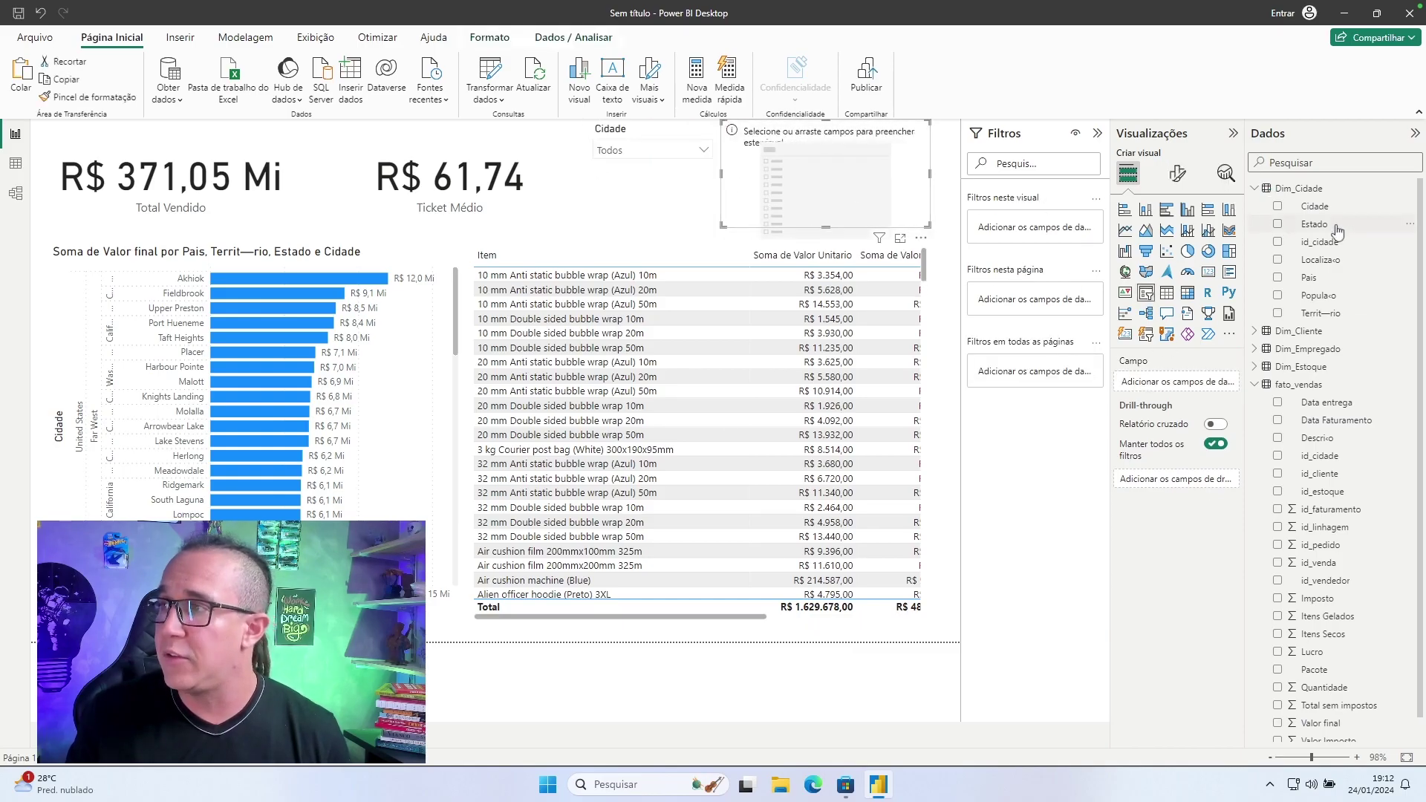
drag(1336, 231, 1192, 385)
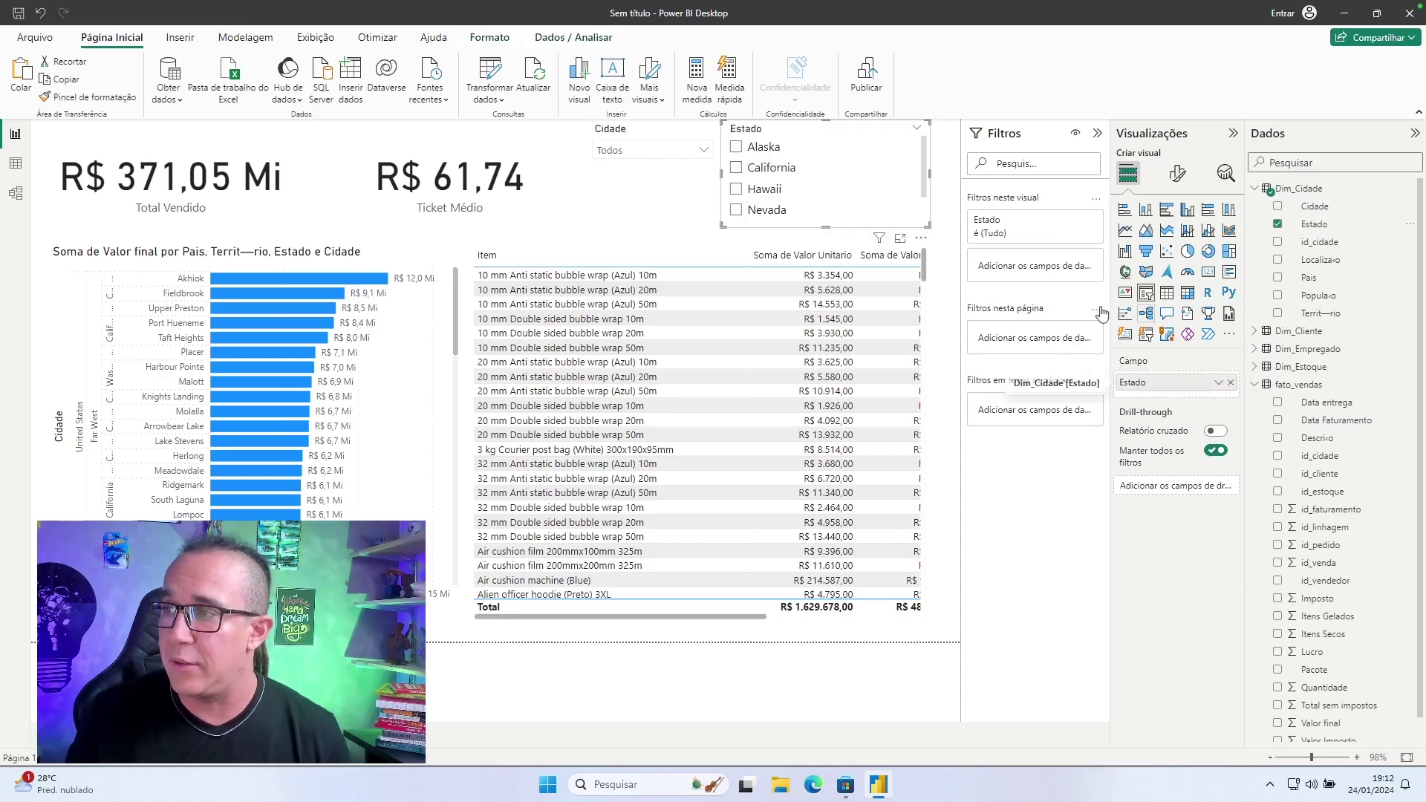
Set the Estado slicer's style to Suspenso and shrink the slicer to a compact box beside the Cidade slicer.
click(1177, 173)
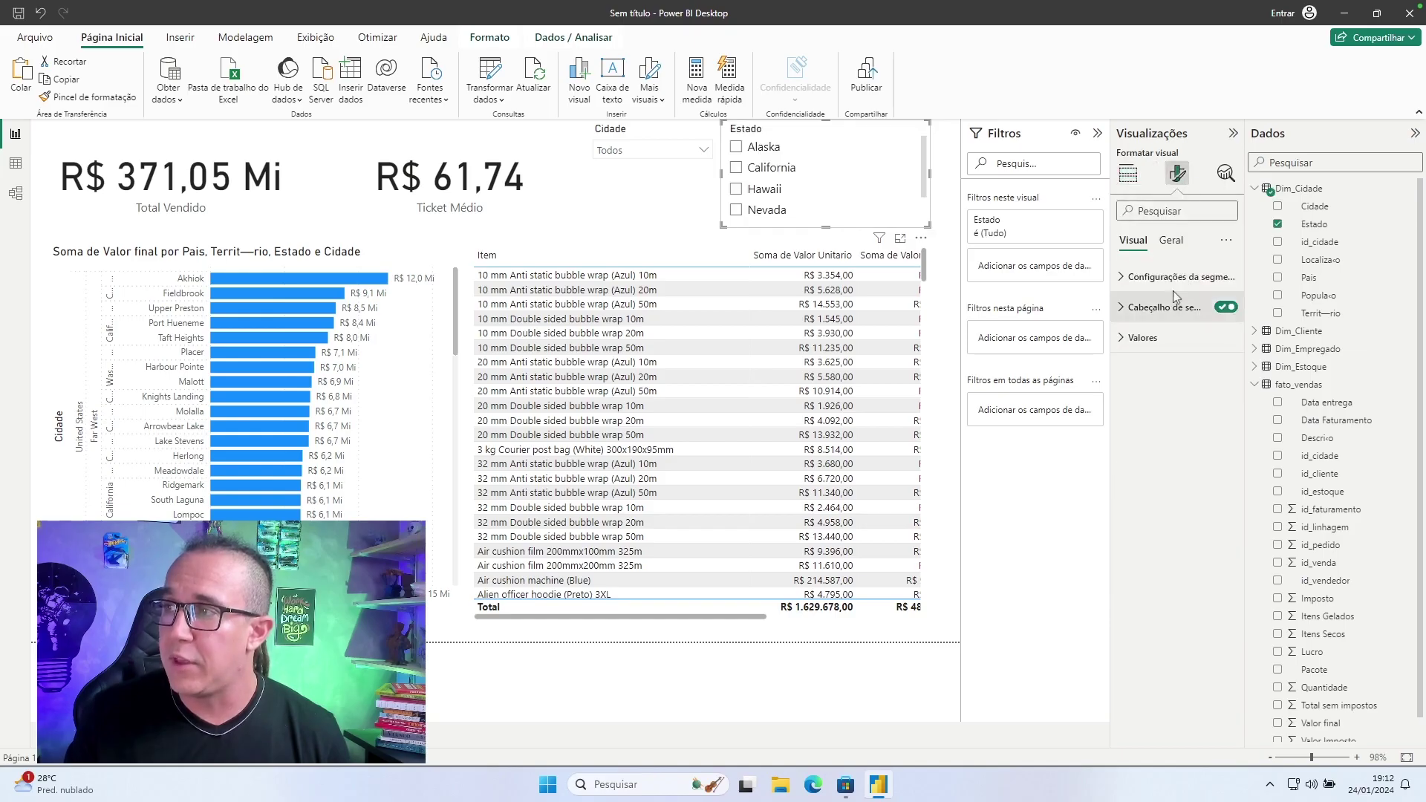
click(1169, 352)
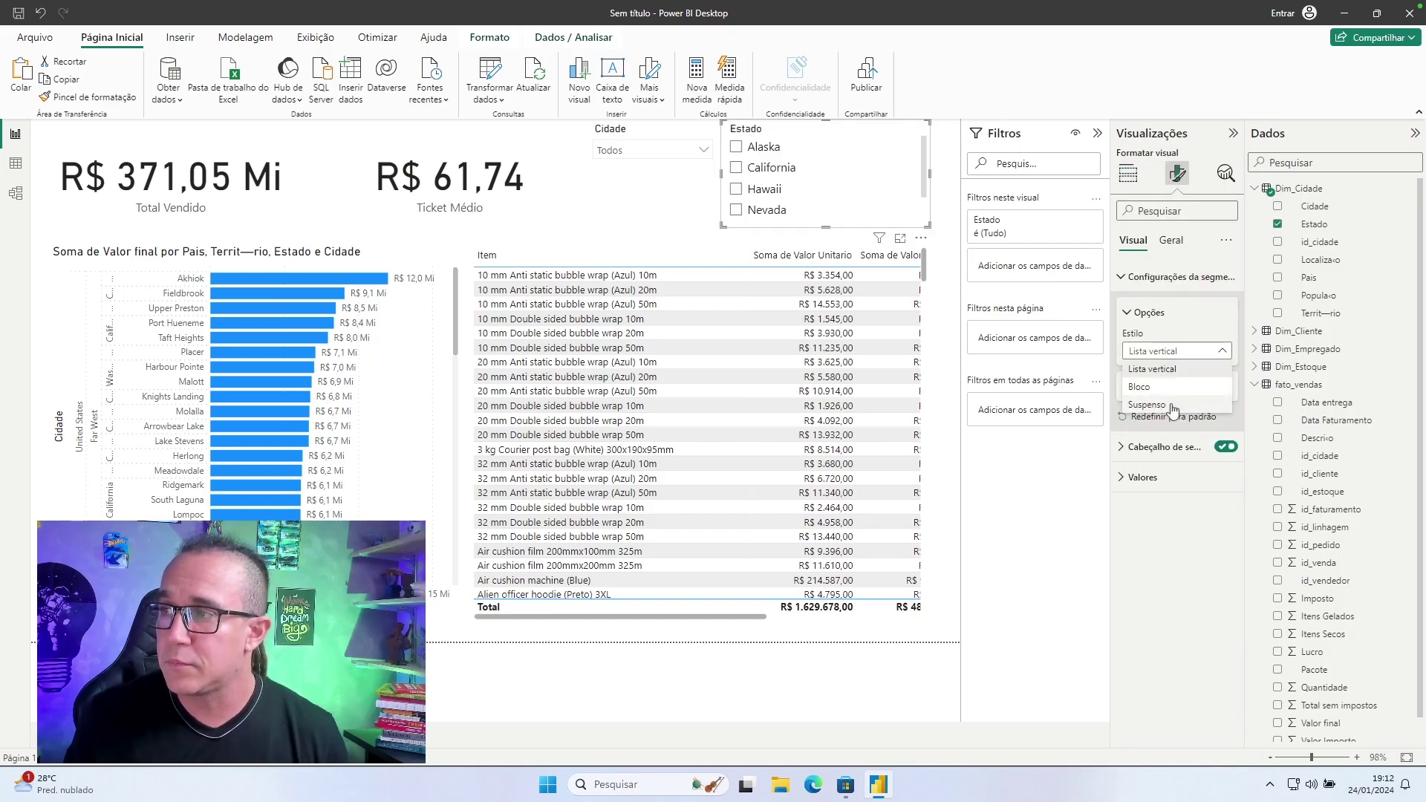
click(1149, 405)
drag(928, 224, 817, 173)
Filter the report to California with the Estado slicer and close its state list.
click(810, 151)
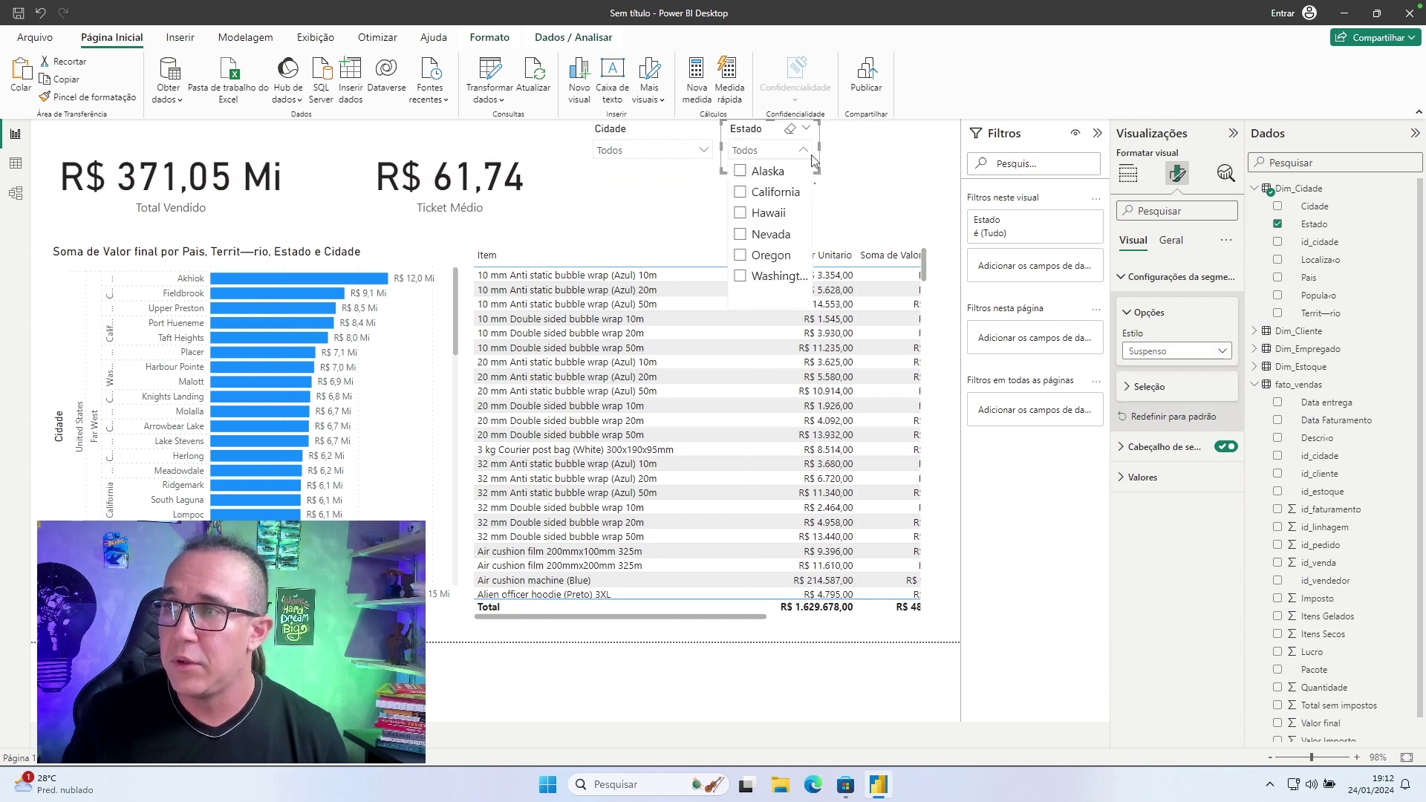
click(742, 194)
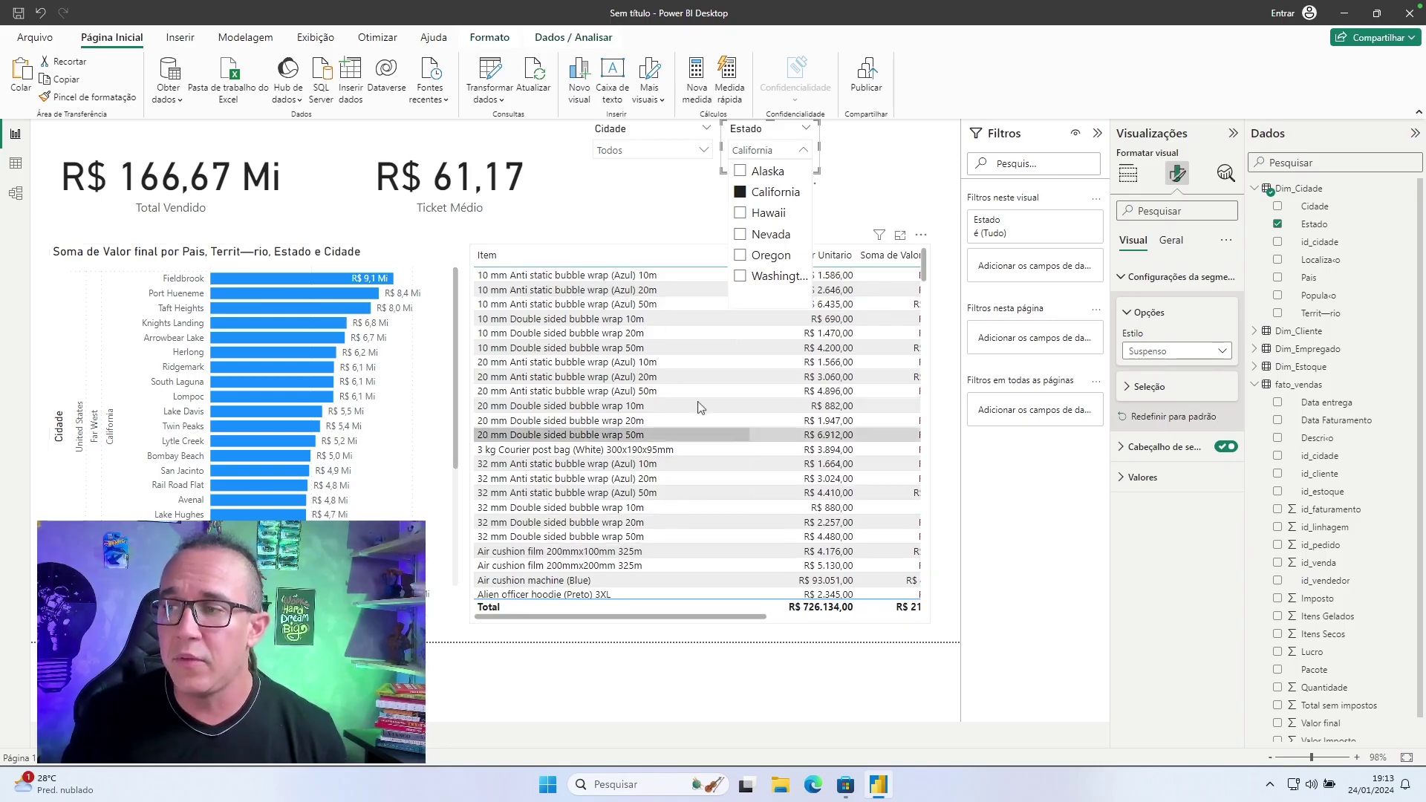
click(794, 522)
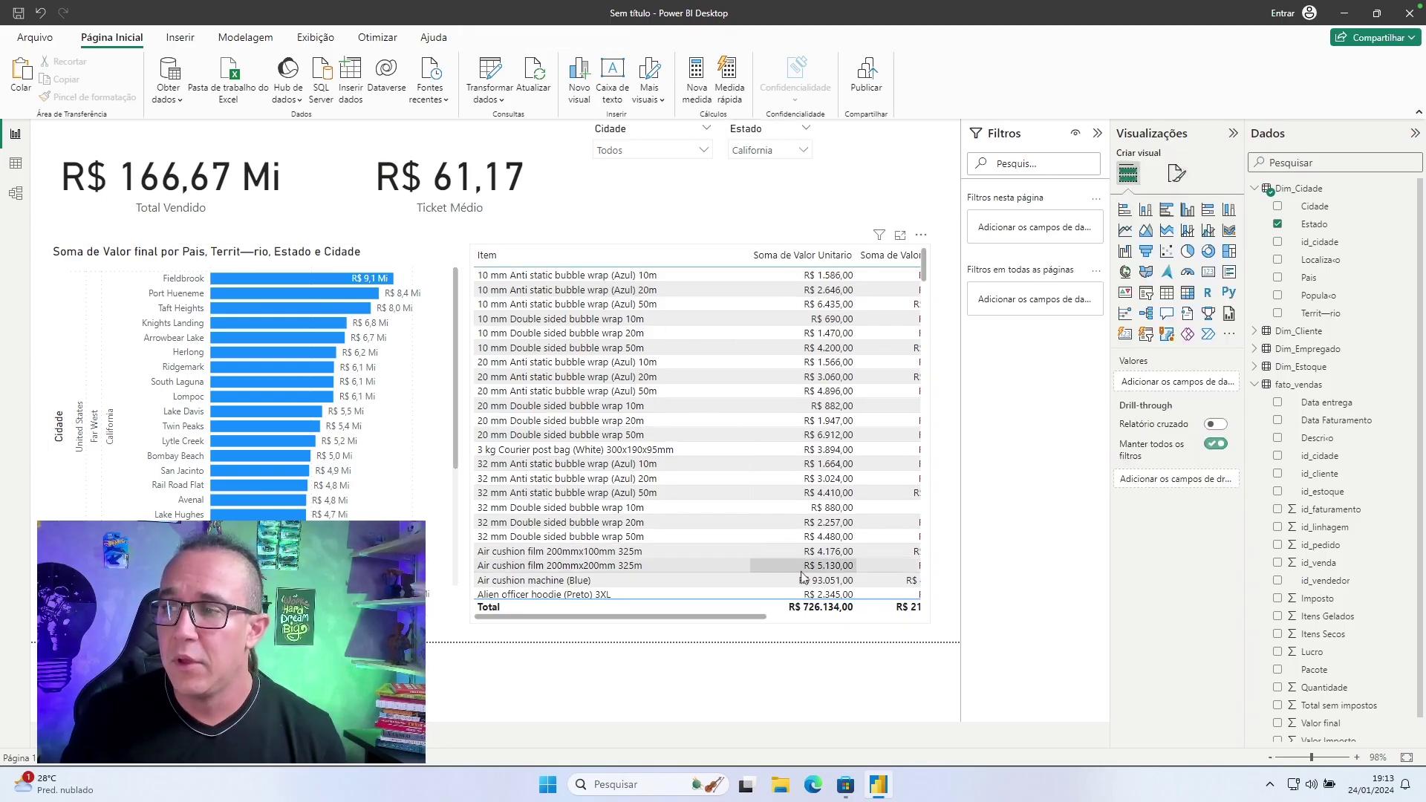
Sort the item table by Soma de Valor final in descending order and review its columns.
mouse_move(729, 624)
mouse_down()
mouse_move(774, 623)
mouse_move(729, 623)
mouse_up()
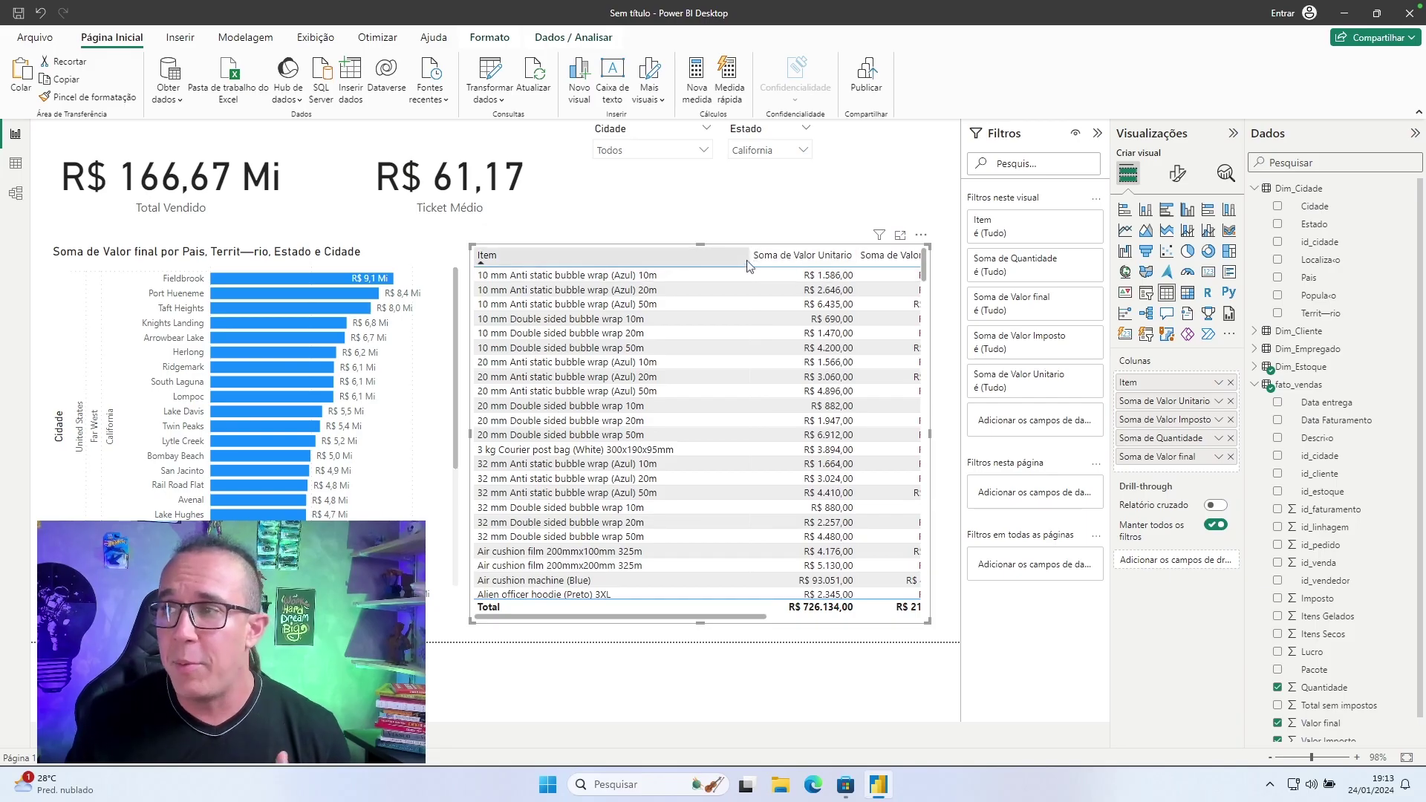
drag(746, 618, 903, 625)
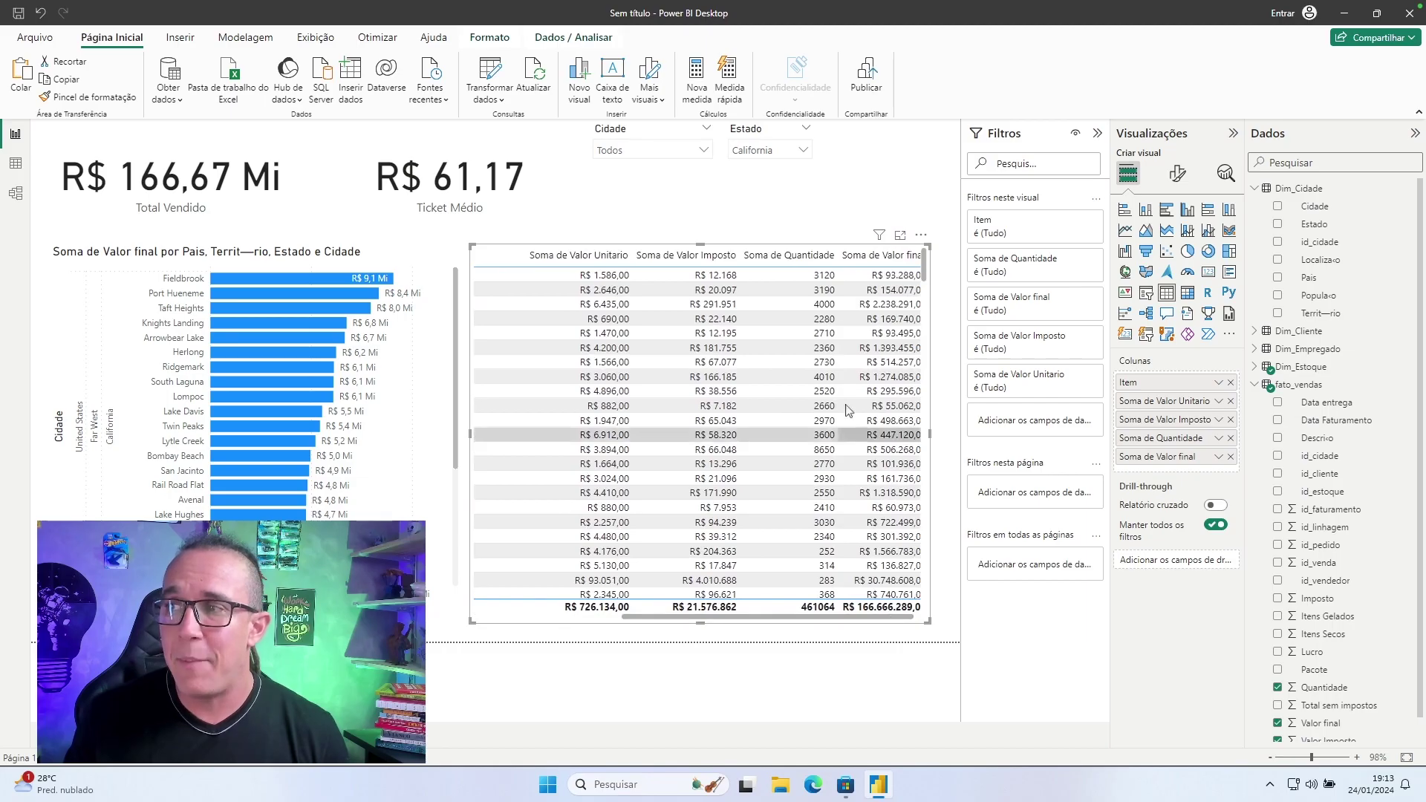
click(848, 265)
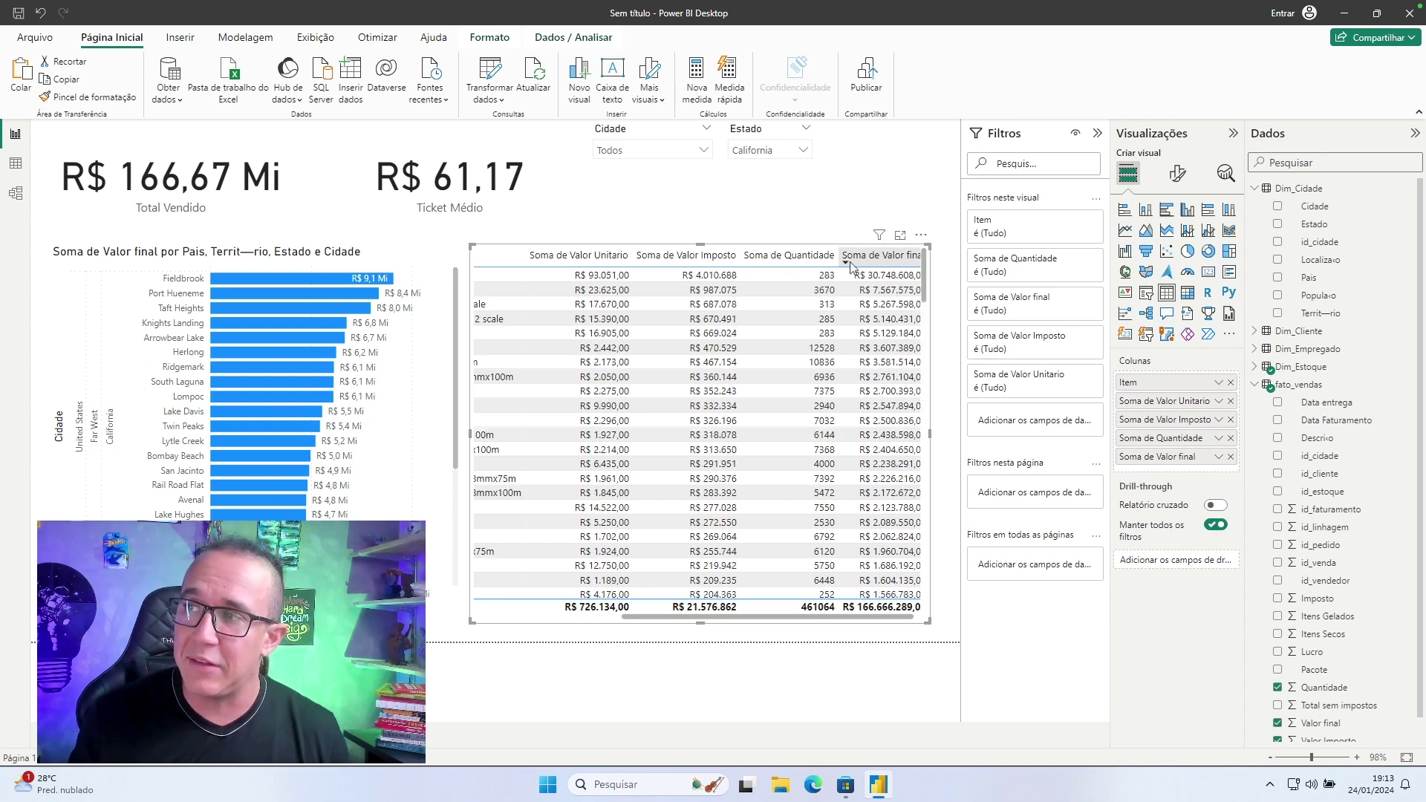
drag(855, 619, 864, 622)
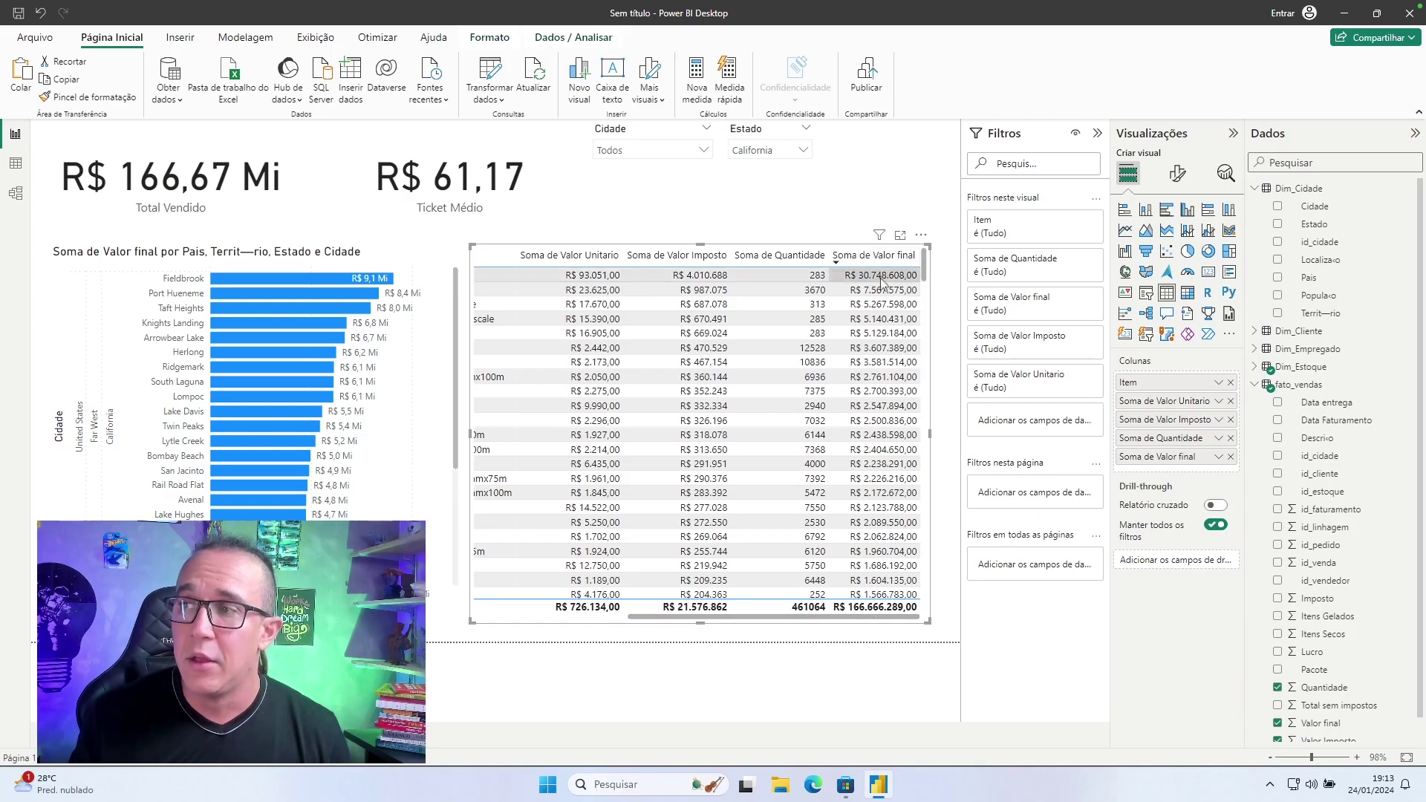
drag(855, 622, 669, 623)
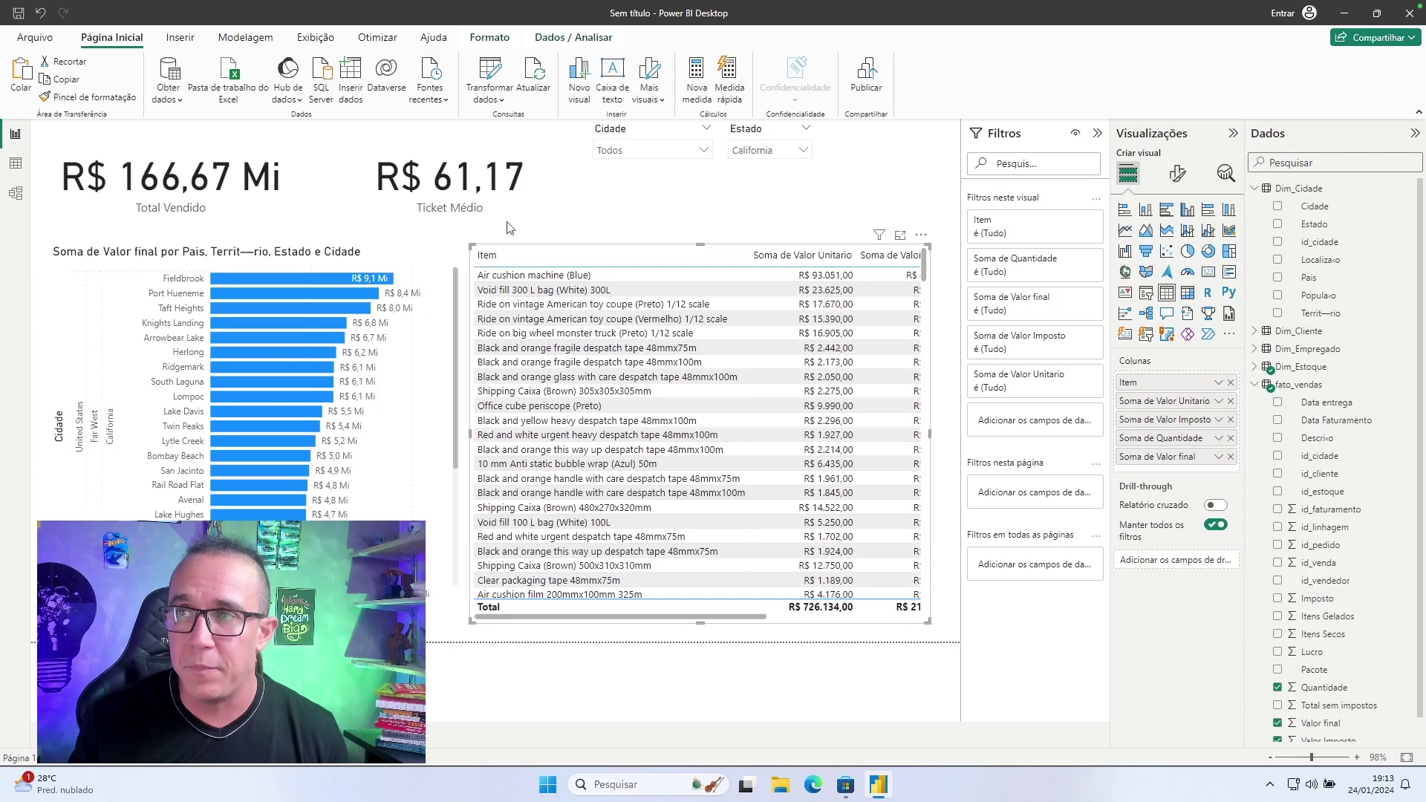
Shift the Cidade and Estado slicers slightly down the page, keeping them level with each other.
drag(667, 130, 668, 142)
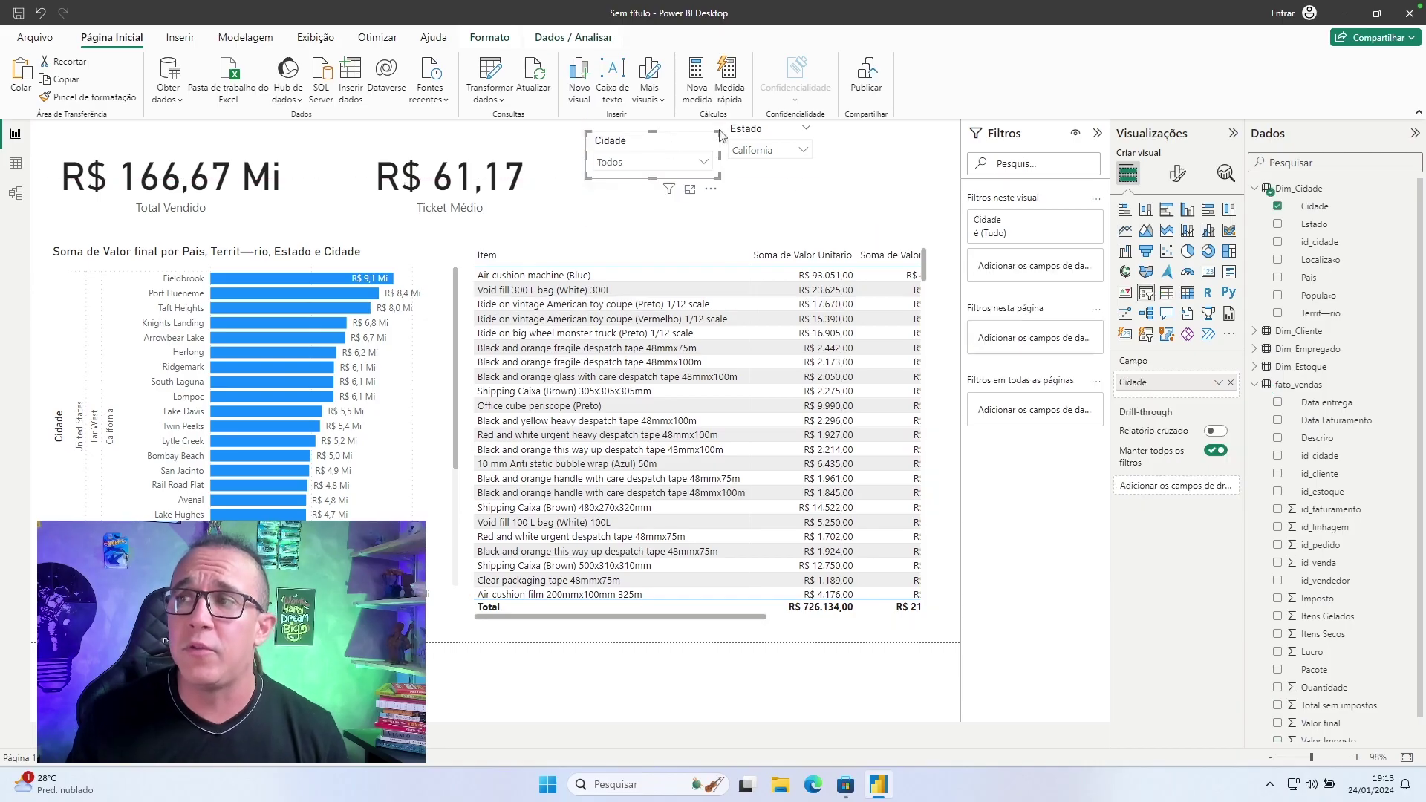
drag(764, 137, 764, 148)
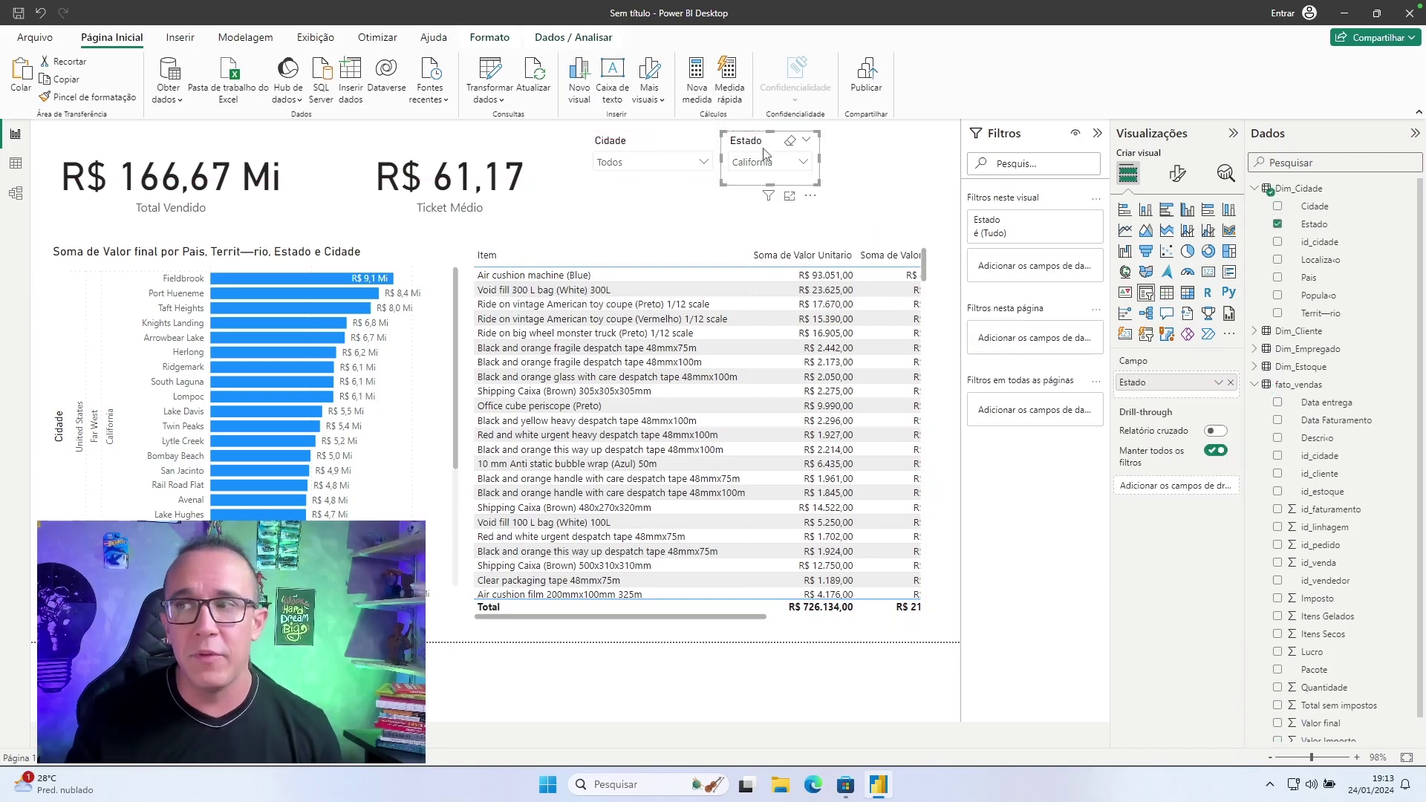
click(692, 203)
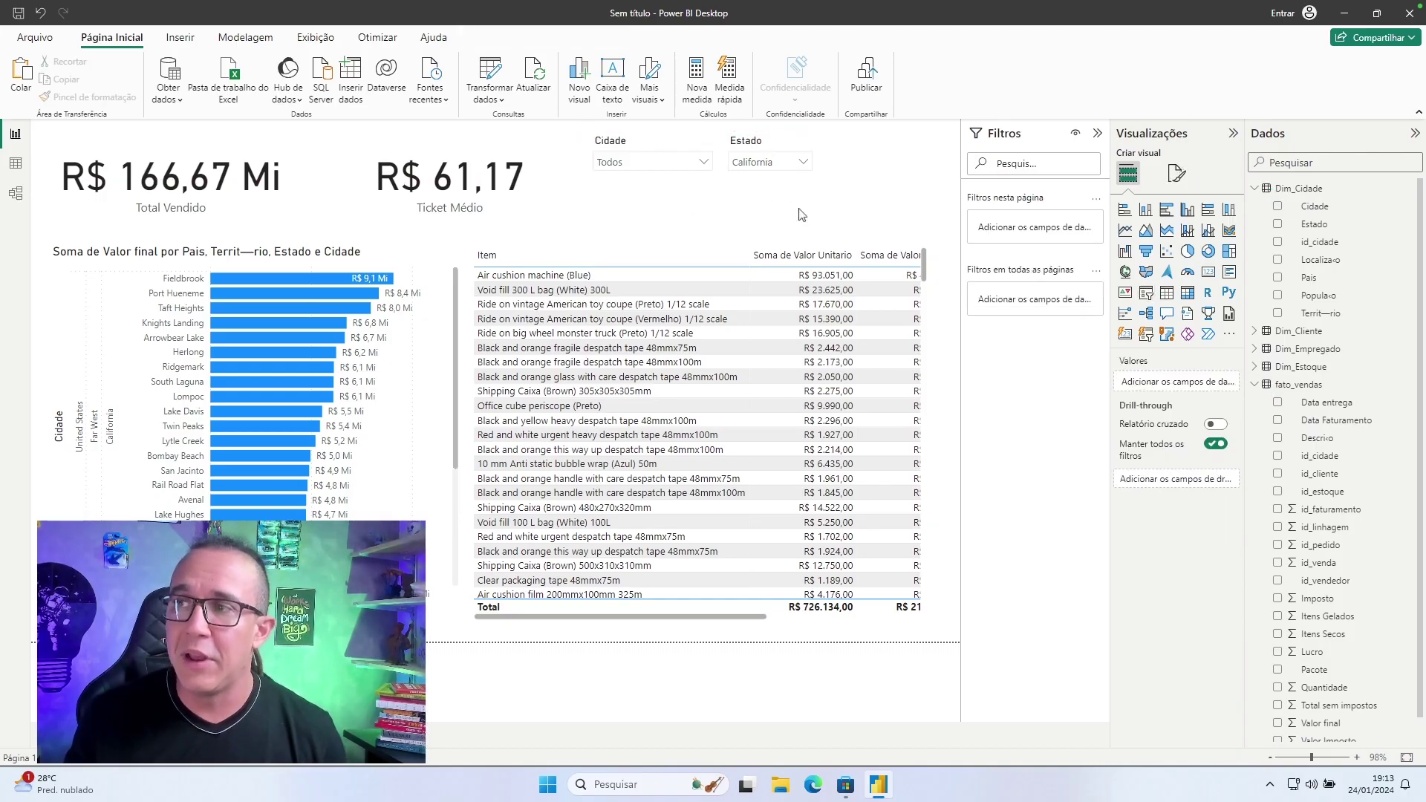
Rename the report page as Home in the page information settings.
click(1177, 178)
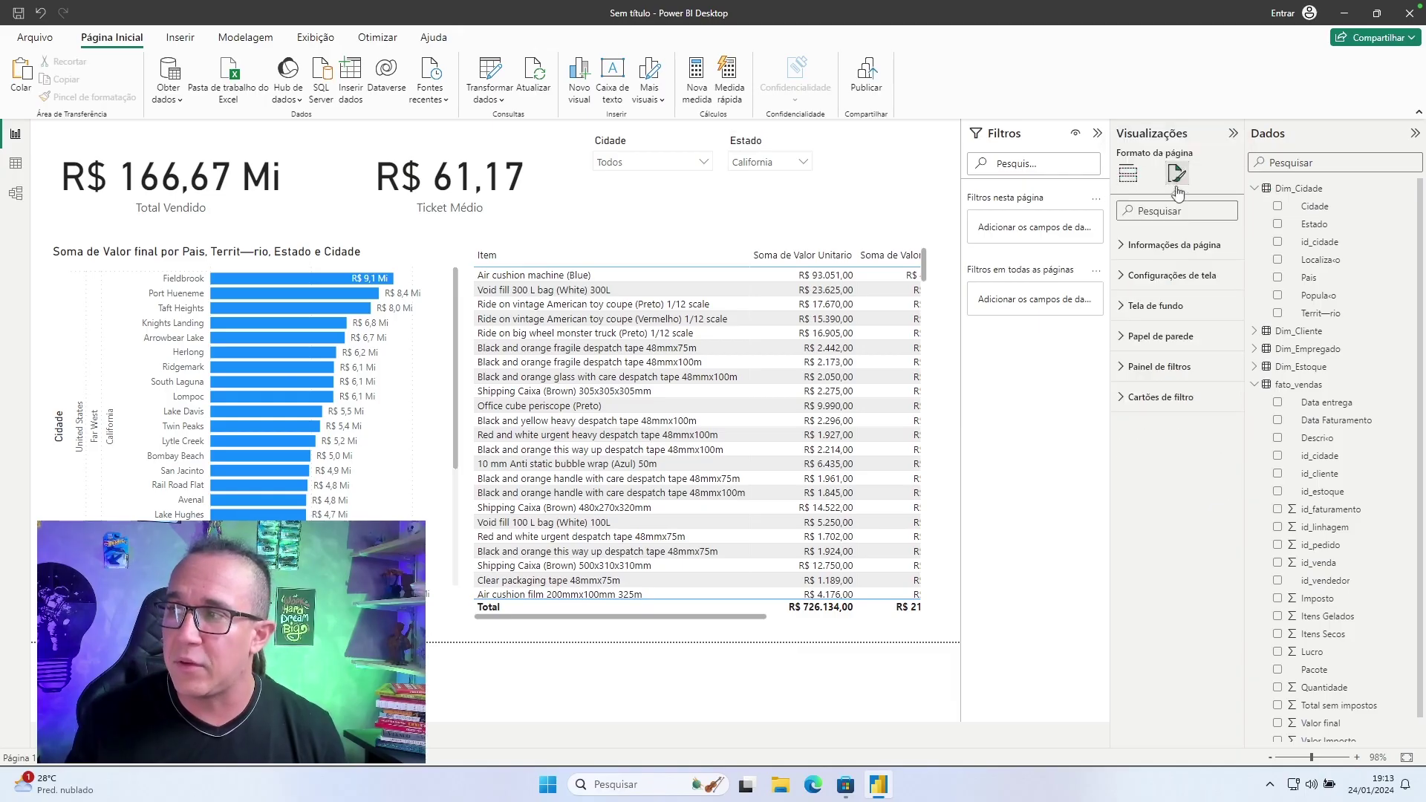
click(1179, 259)
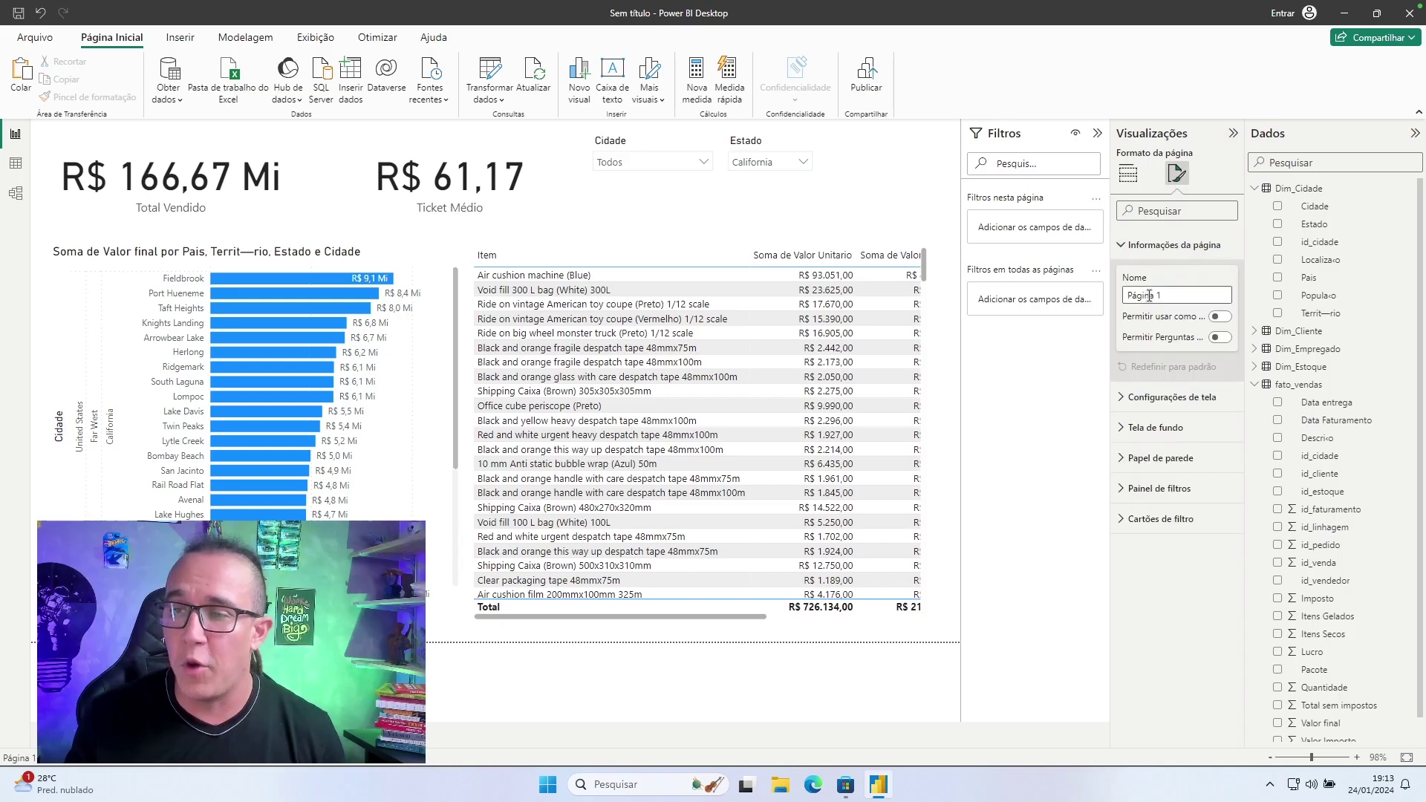
click(1181, 298)
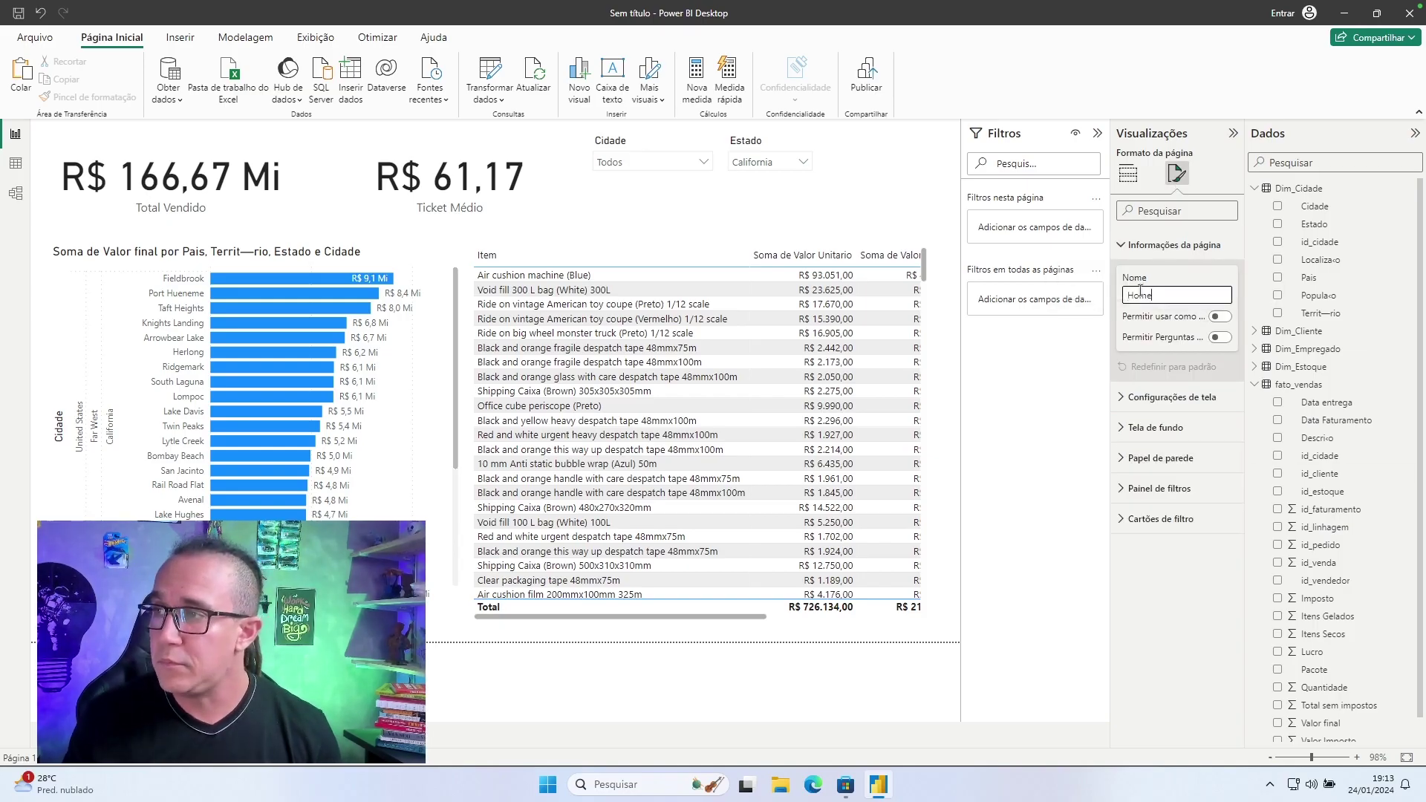
click(1184, 251)
Set the page's canvas background colour to black and lower its transparency to make the background dark.
click(1184, 289)
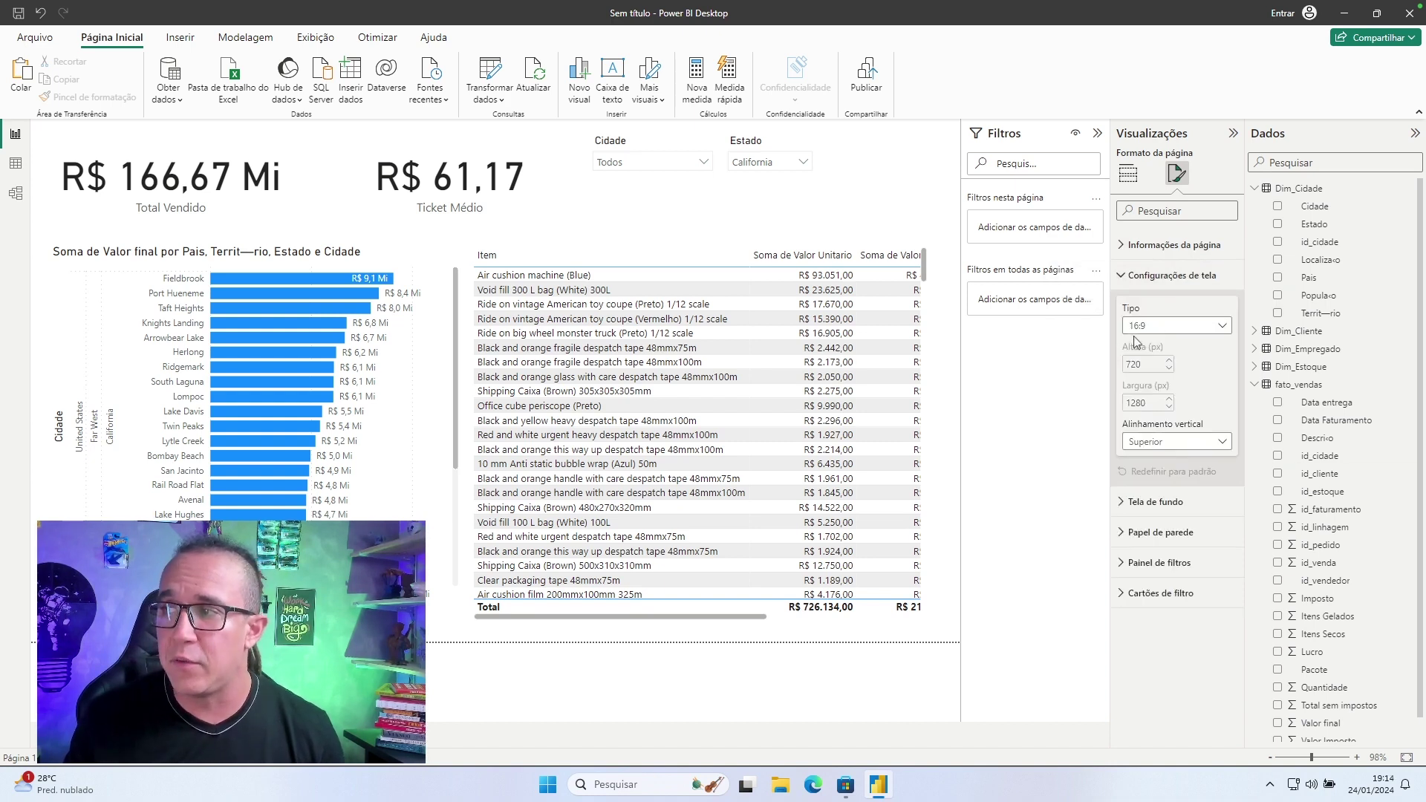
click(1172, 276)
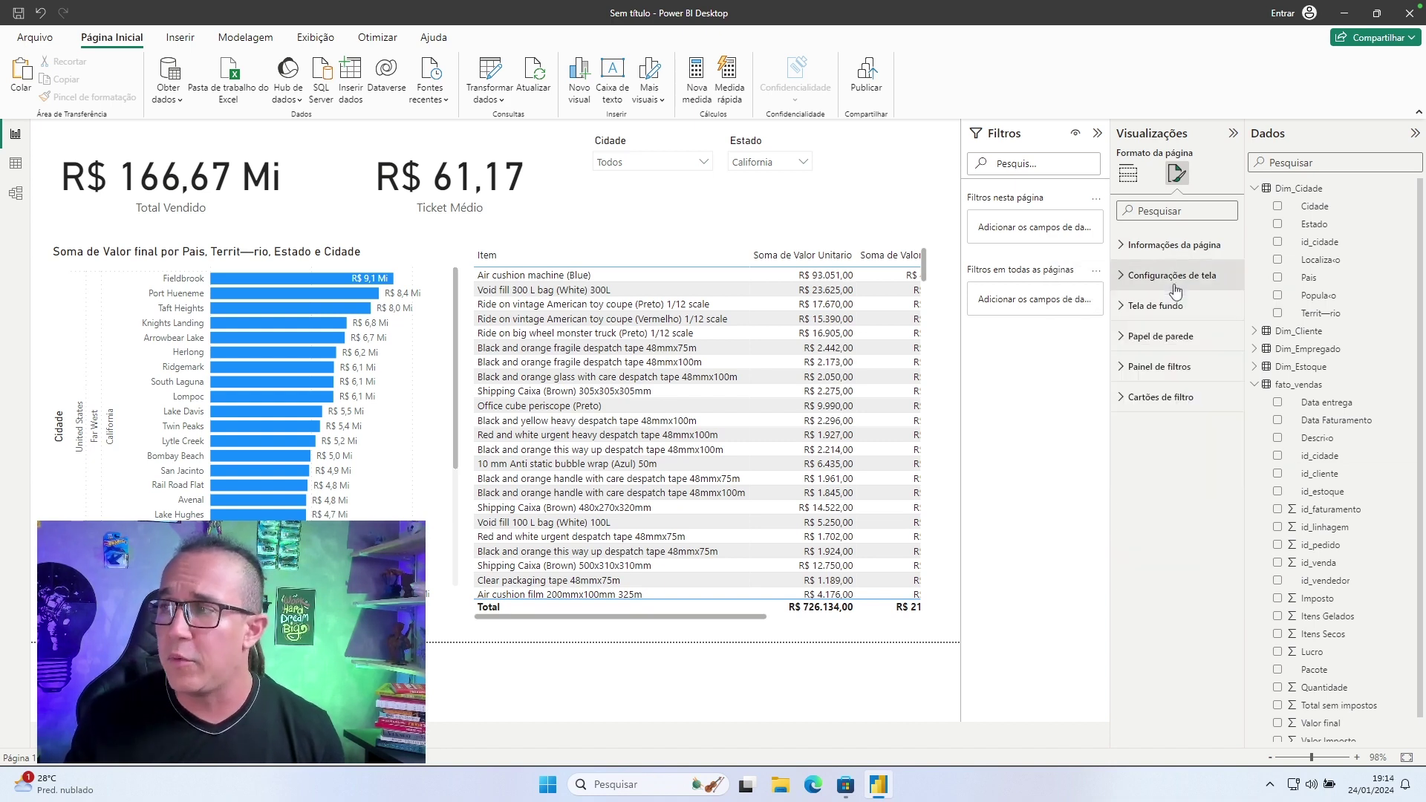
click(1169, 315)
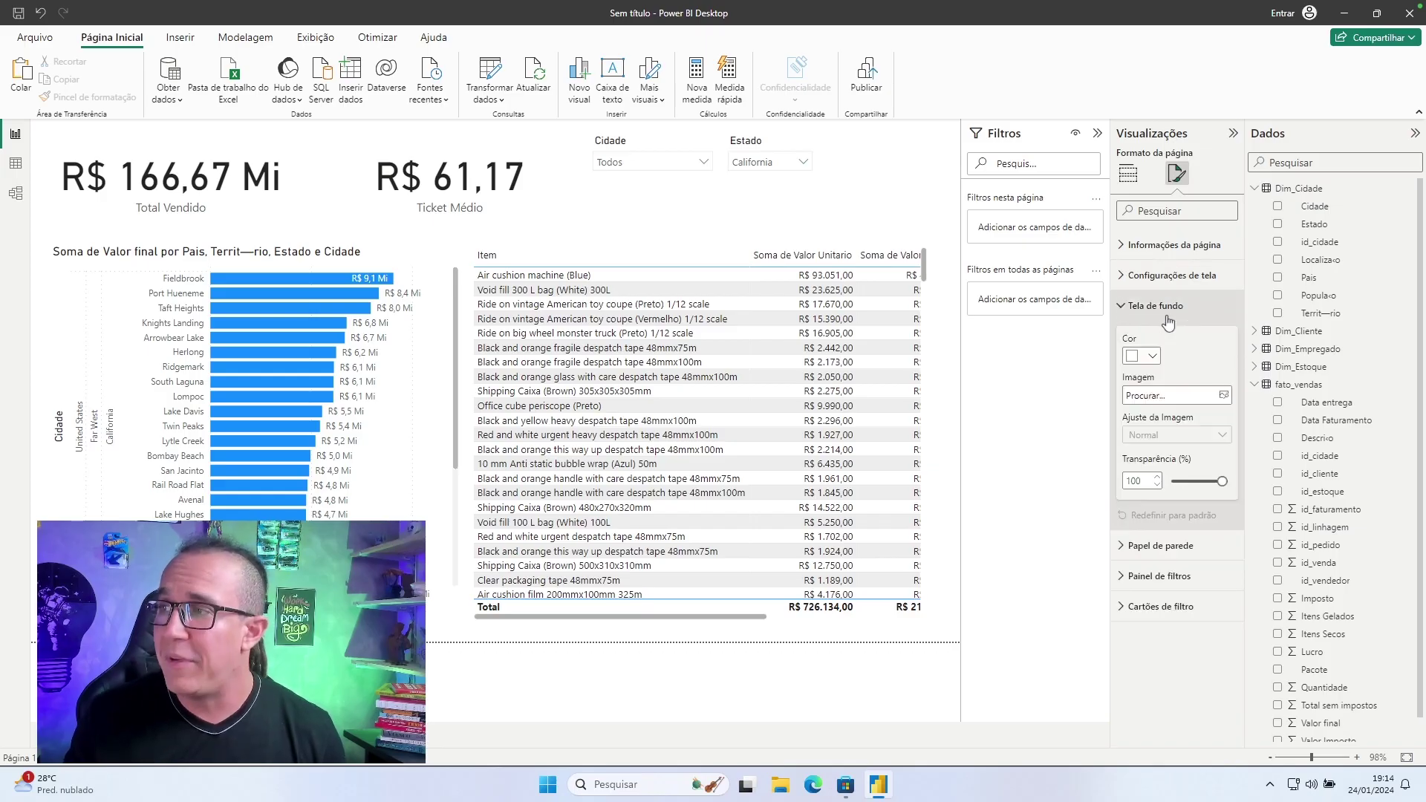
click(1152, 356)
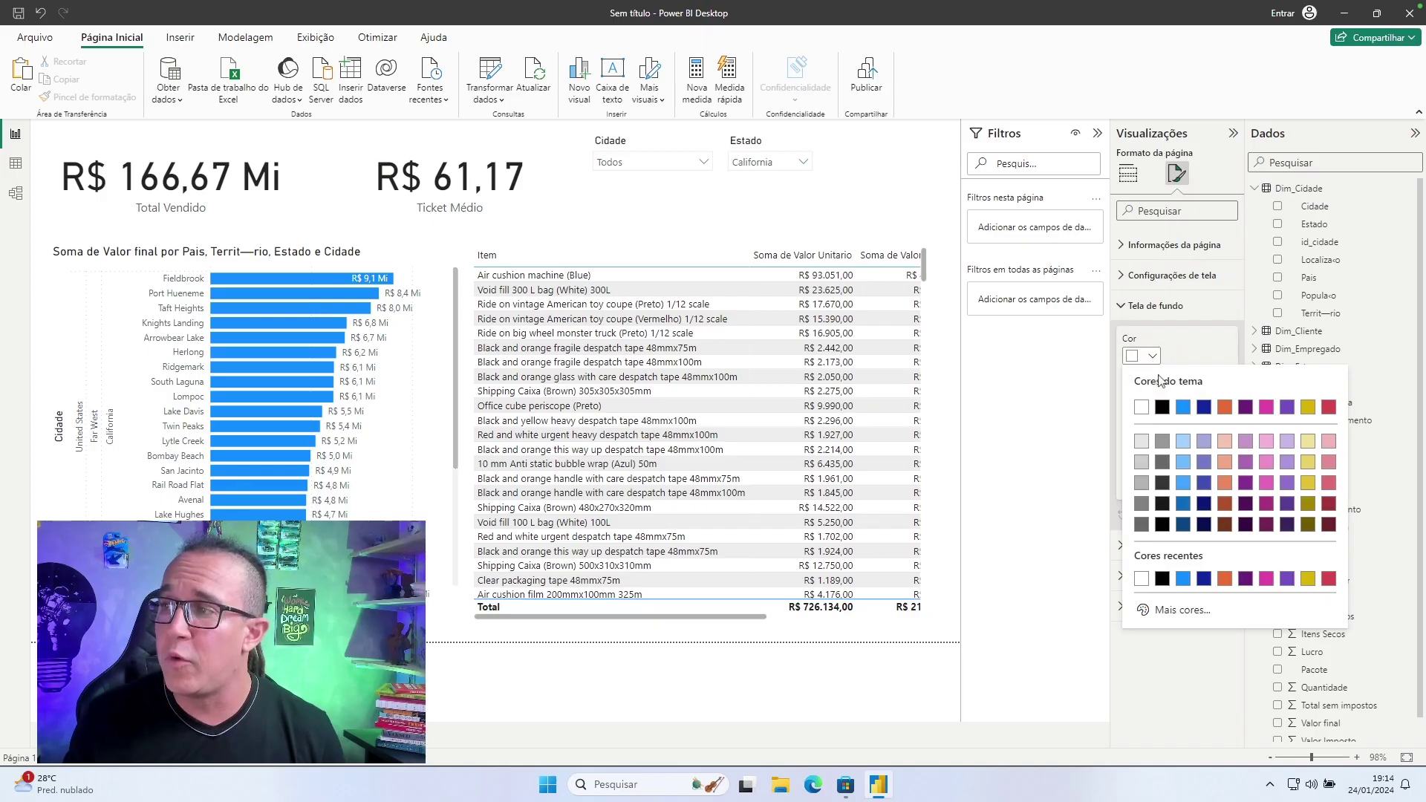
click(1164, 413)
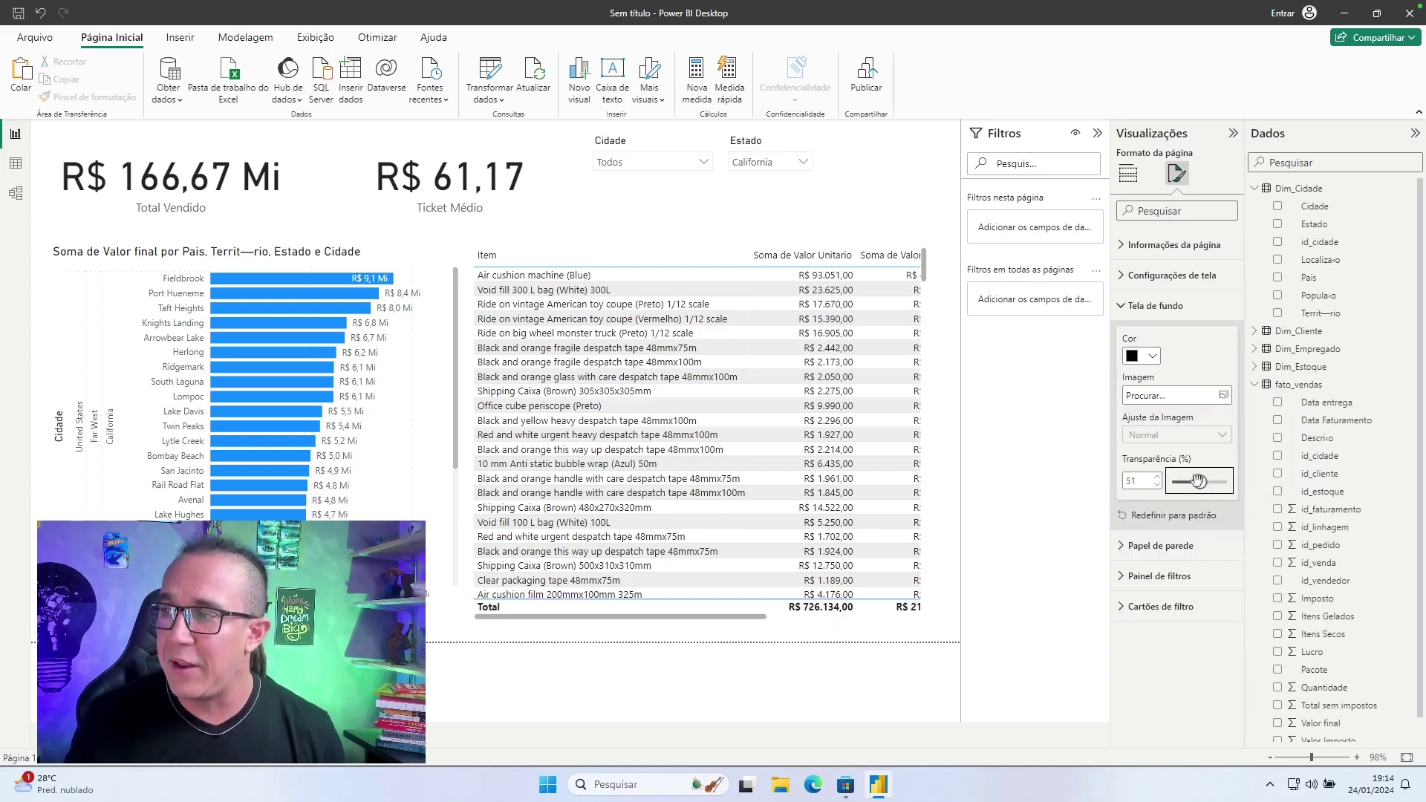
drag(1198, 482, 1176, 482)
click(909, 208)
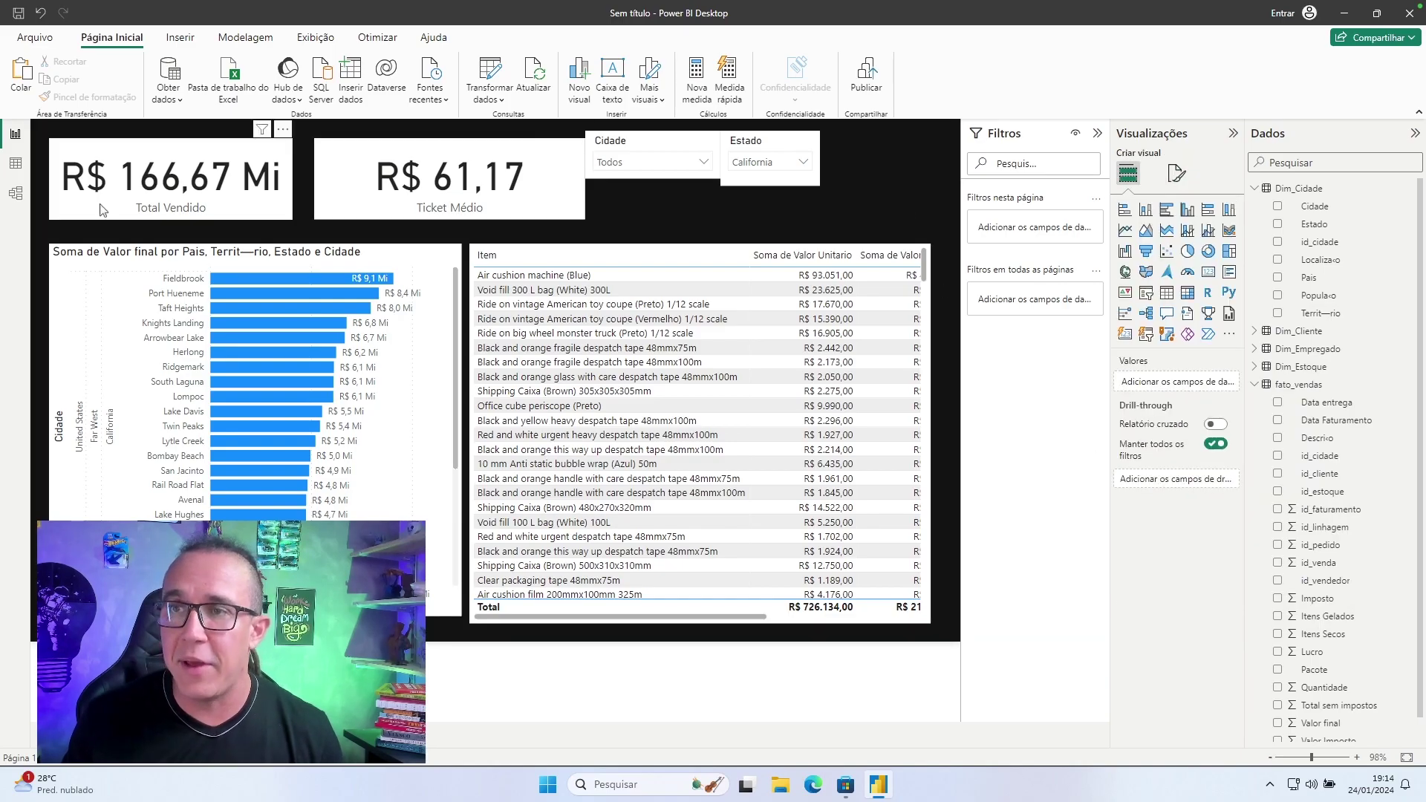
Nudge the bar chart slightly left on the page, keeping its upper edge level with the item table.
click(119, 271)
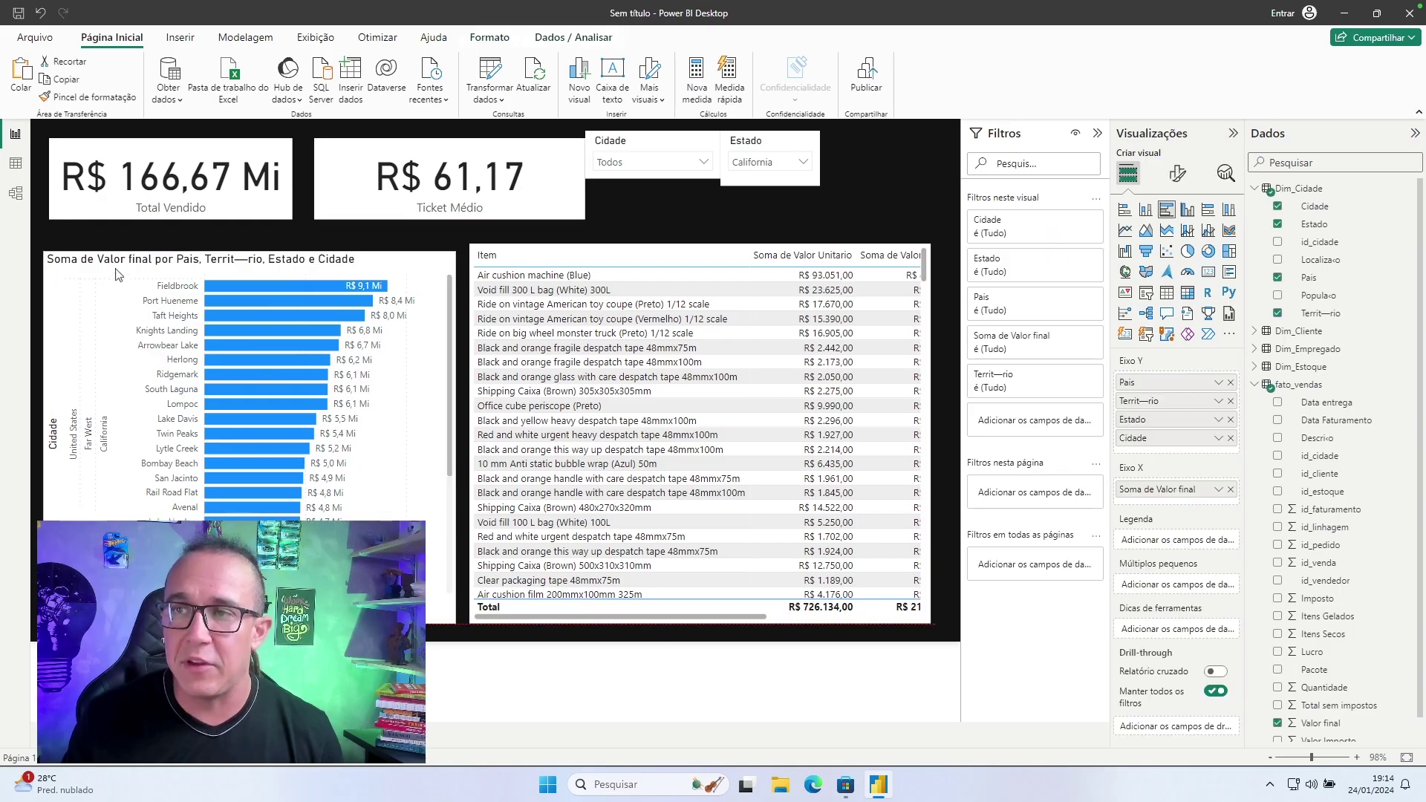
drag(115, 269, 158, 251)
drag(282, 238, 239, 251)
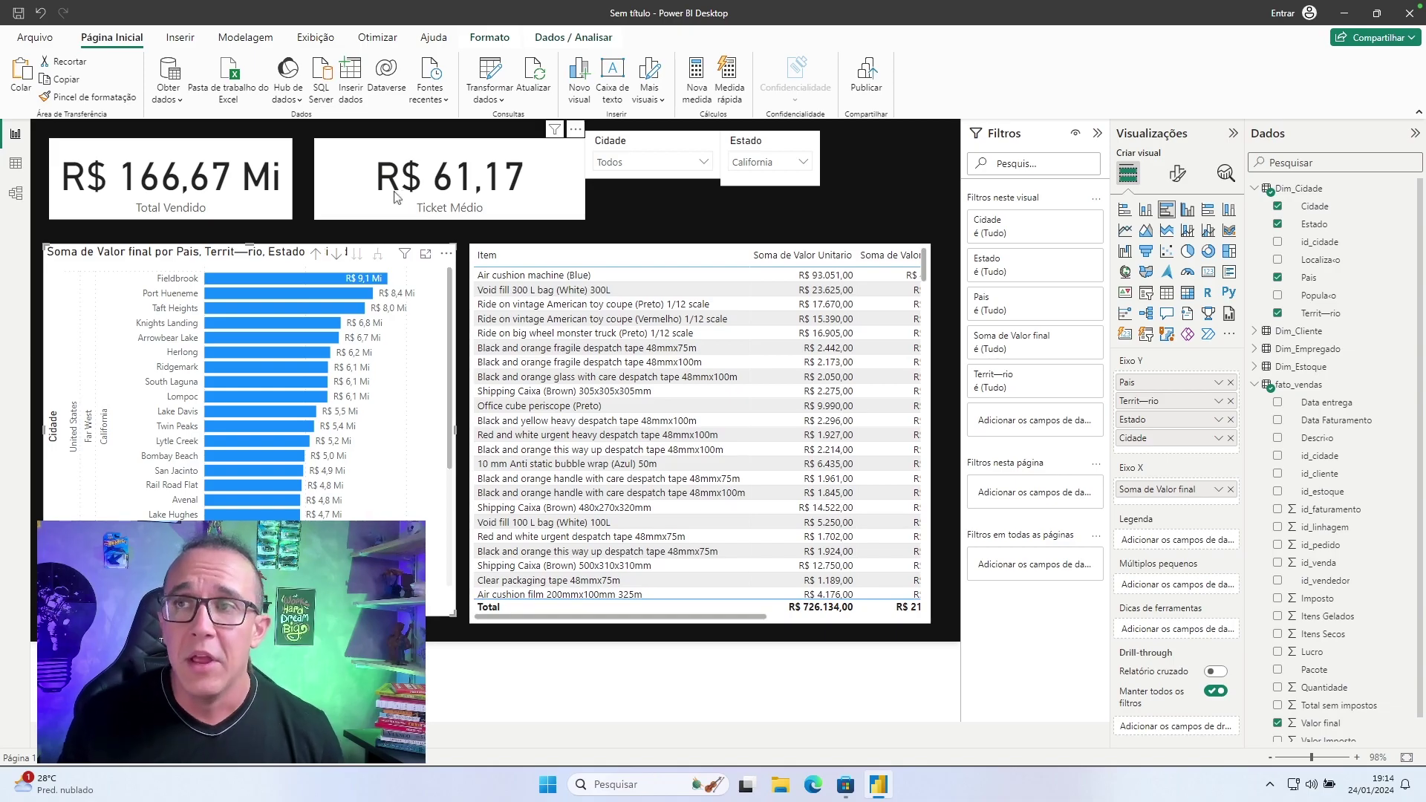
click(658, 202)
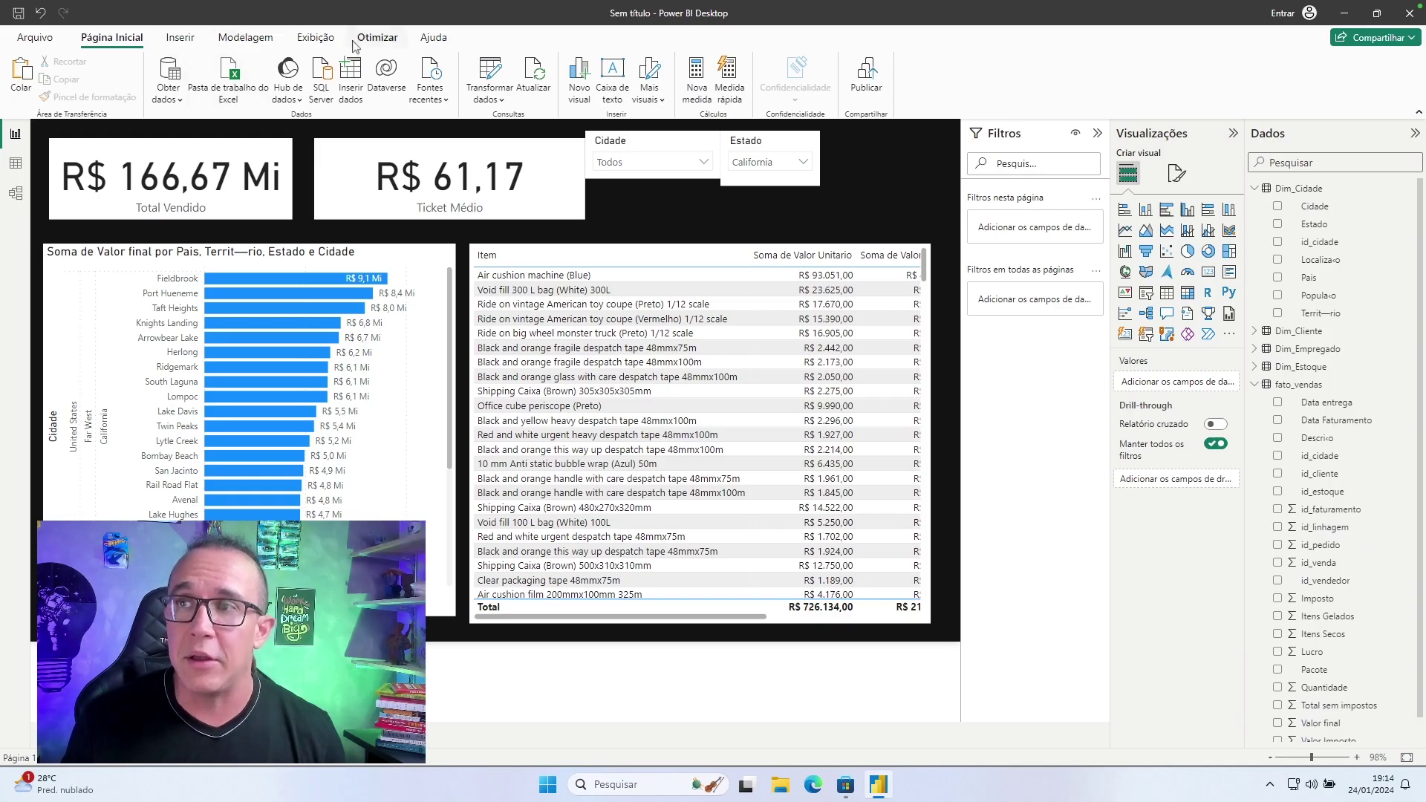
Apply the built-in Power BI theme with a dark grey background and multicoloured bars to the report.
click(316, 37)
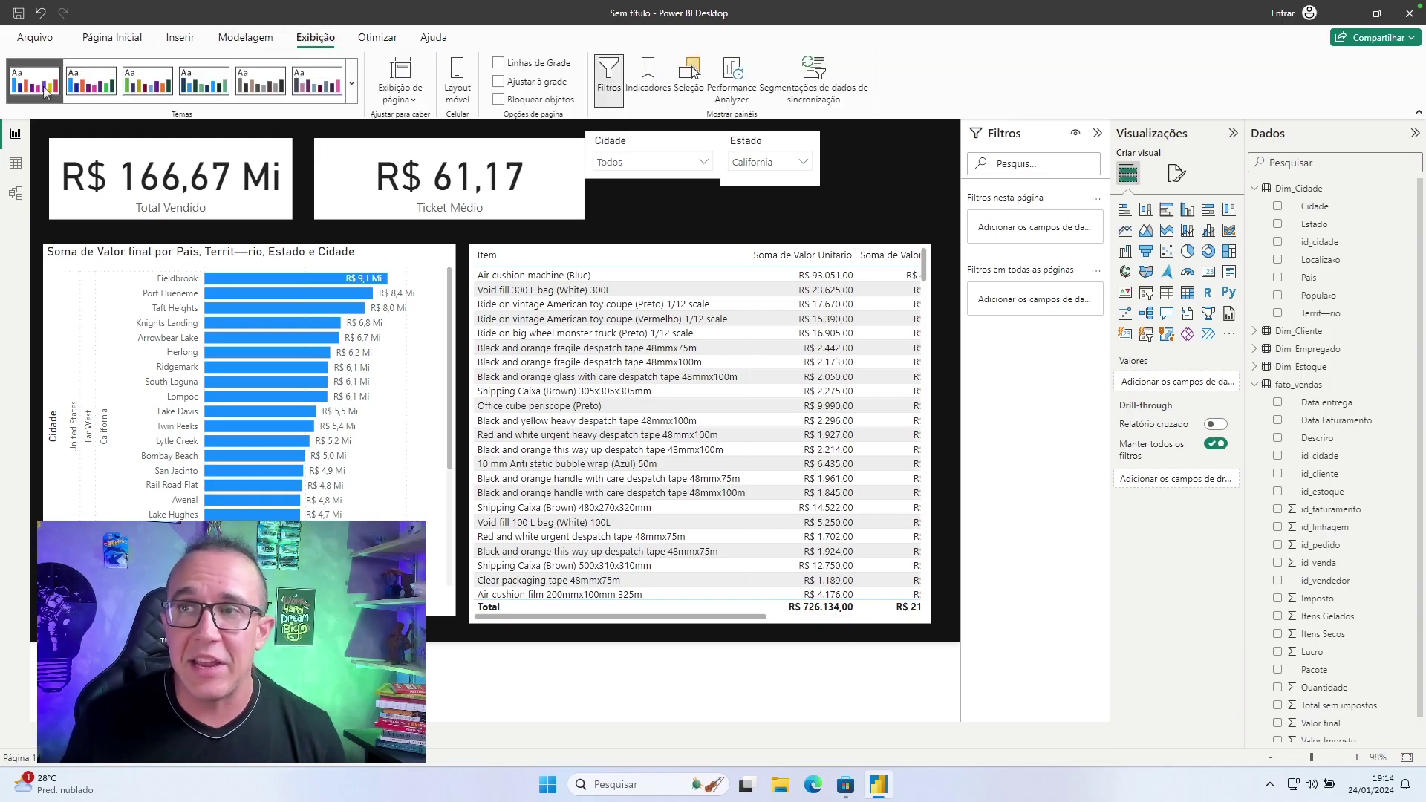
click(354, 81)
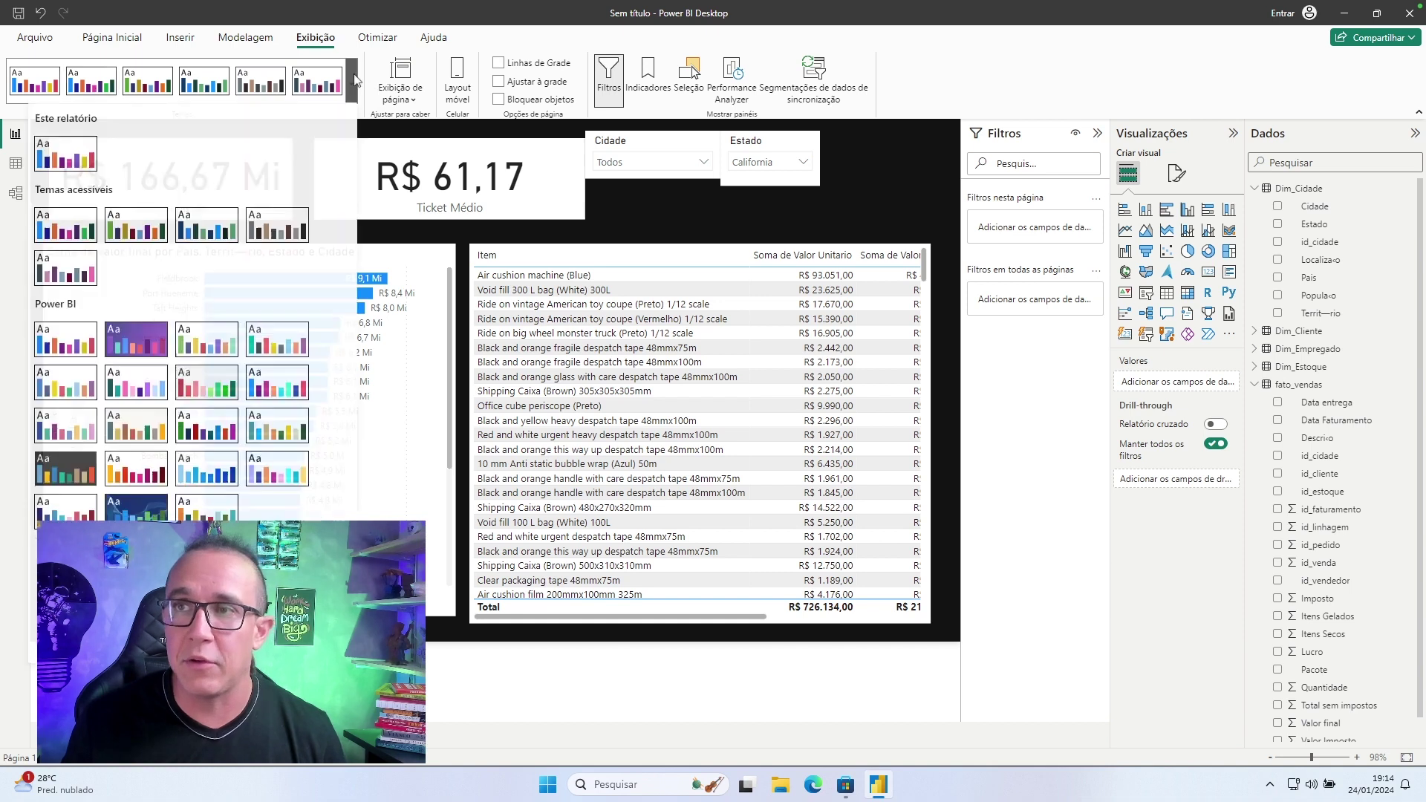
click(79, 481)
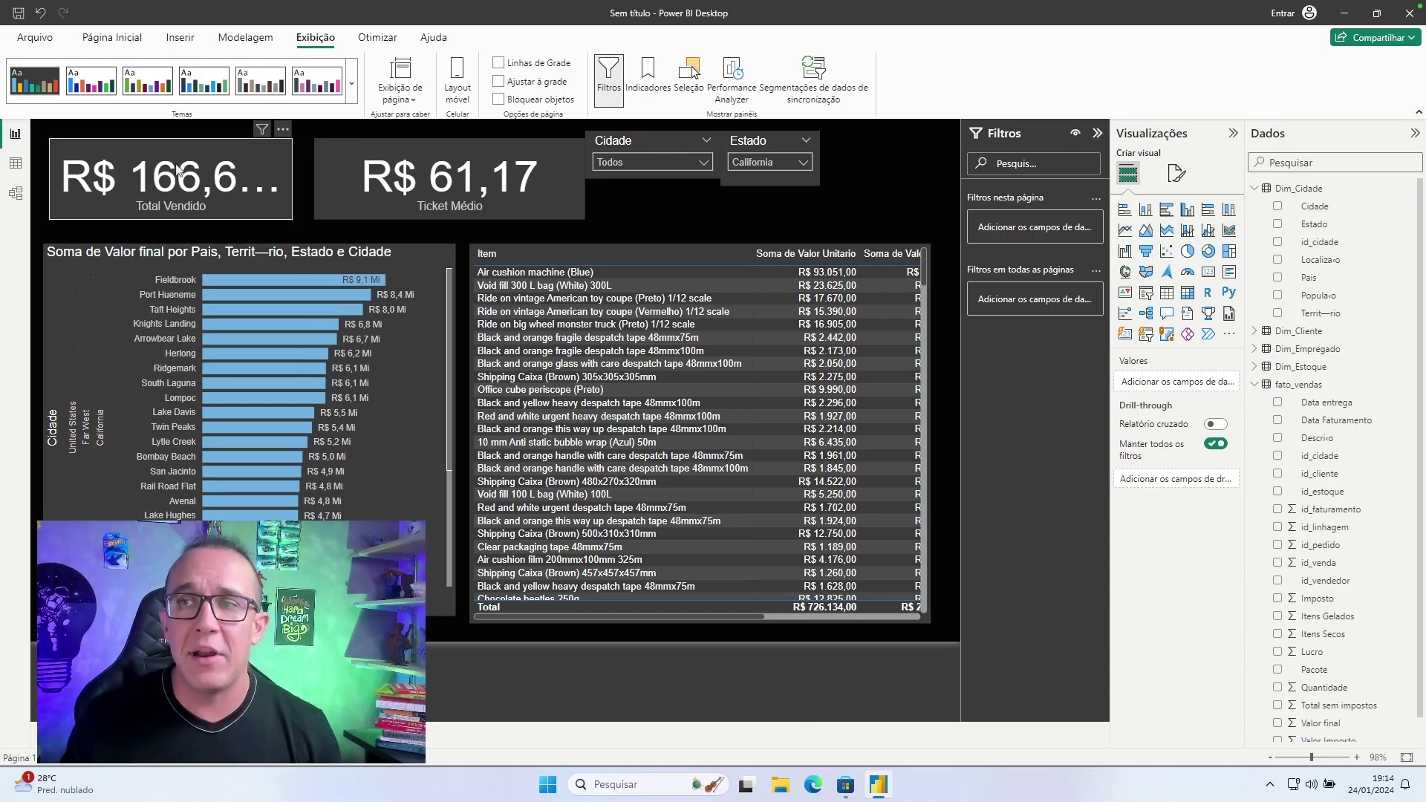
Enlarge and reposition the Total Vendido card to fit its full value, and move the bar chart slightly down beneath it.
click(282, 184)
drag(292, 178, 255, 199)
drag(279, 249, 279, 257)
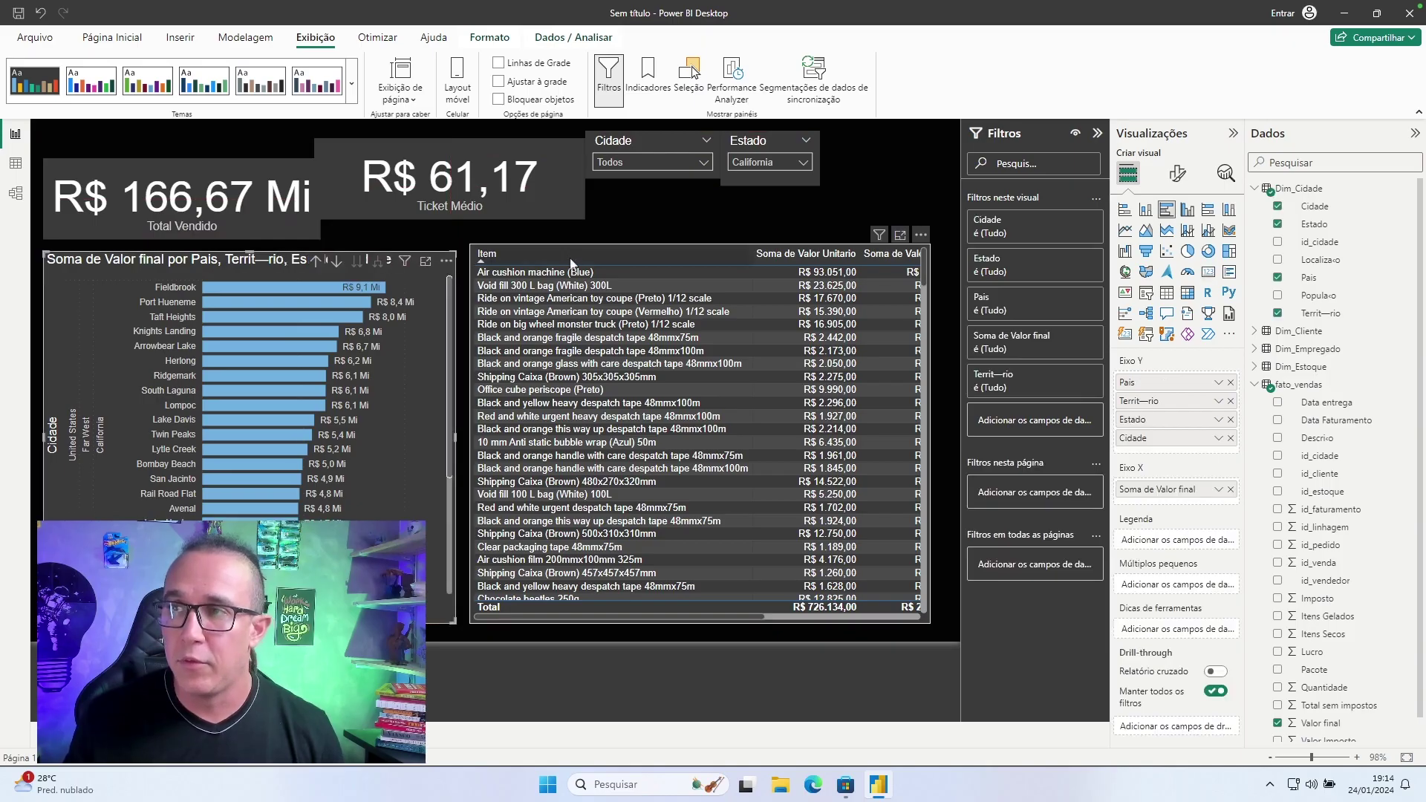
Enlarge the item table slightly to the right and move the Ticket Médio card level with the Total Vendido card.
click(569, 274)
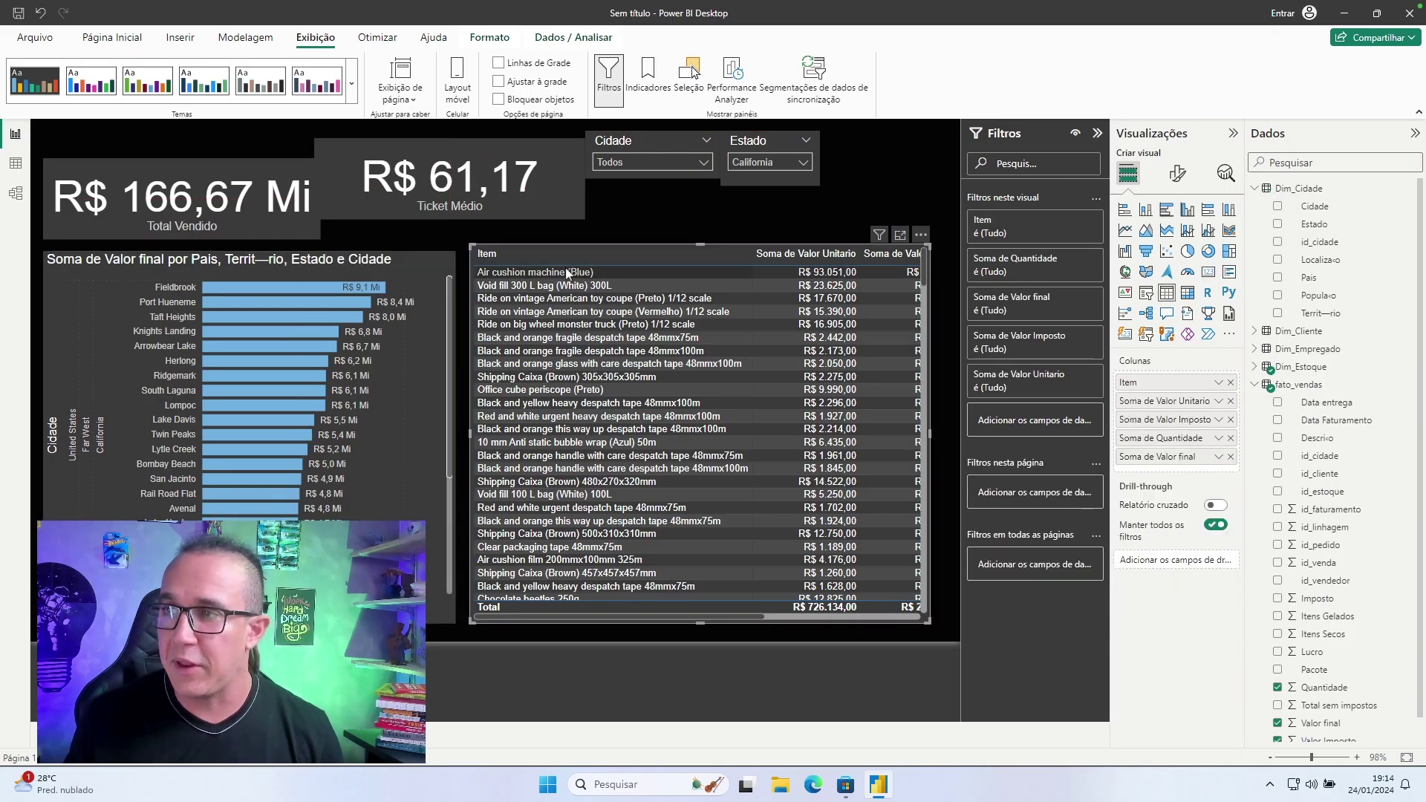
drag(928, 246, 944, 254)
drag(492, 188, 533, 208)
Place the Cidade and Estado slicers side by side above the item table and resize the Estado slicer to match Cidade.
drag(781, 148, 908, 177)
drag(611, 145, 953, 191)
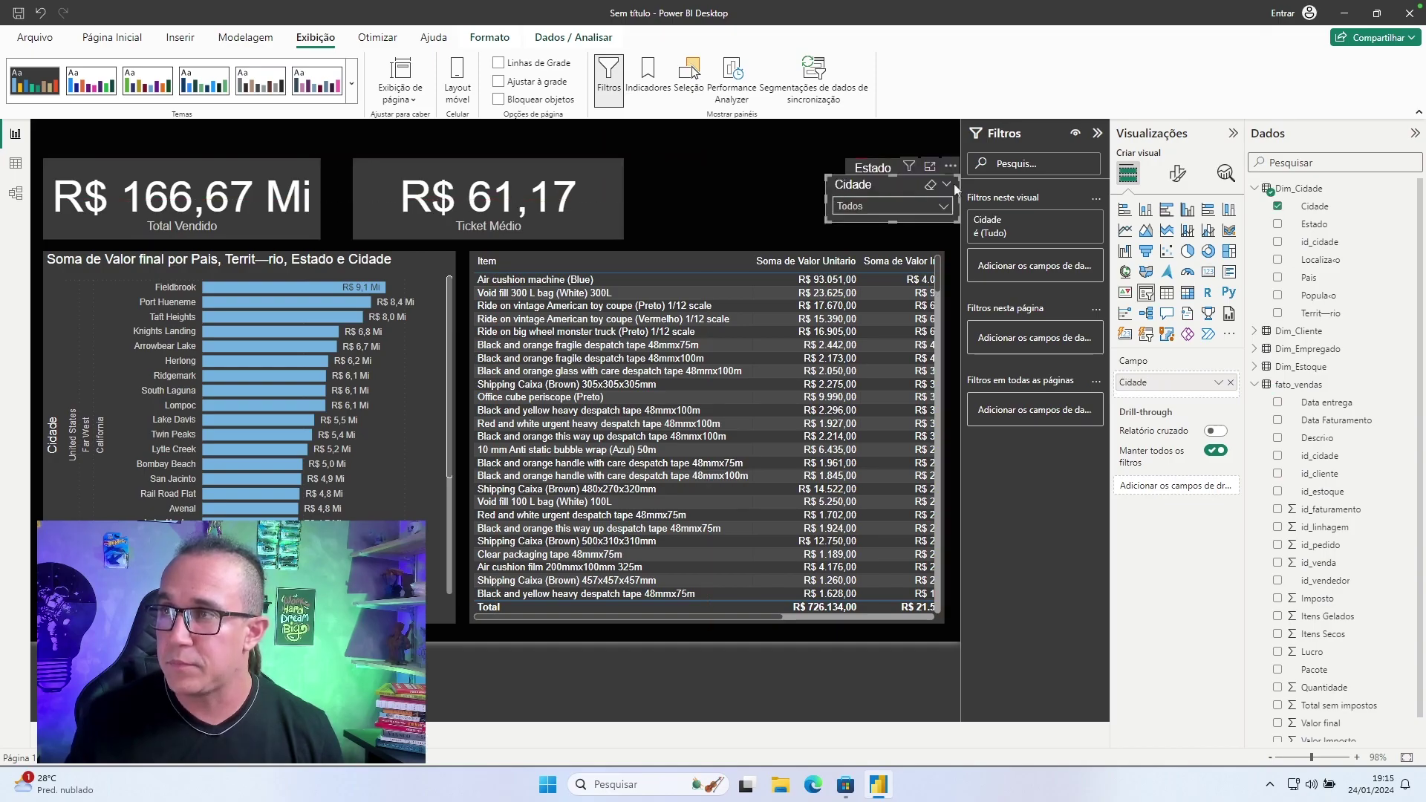
drag(827, 179, 684, 171)
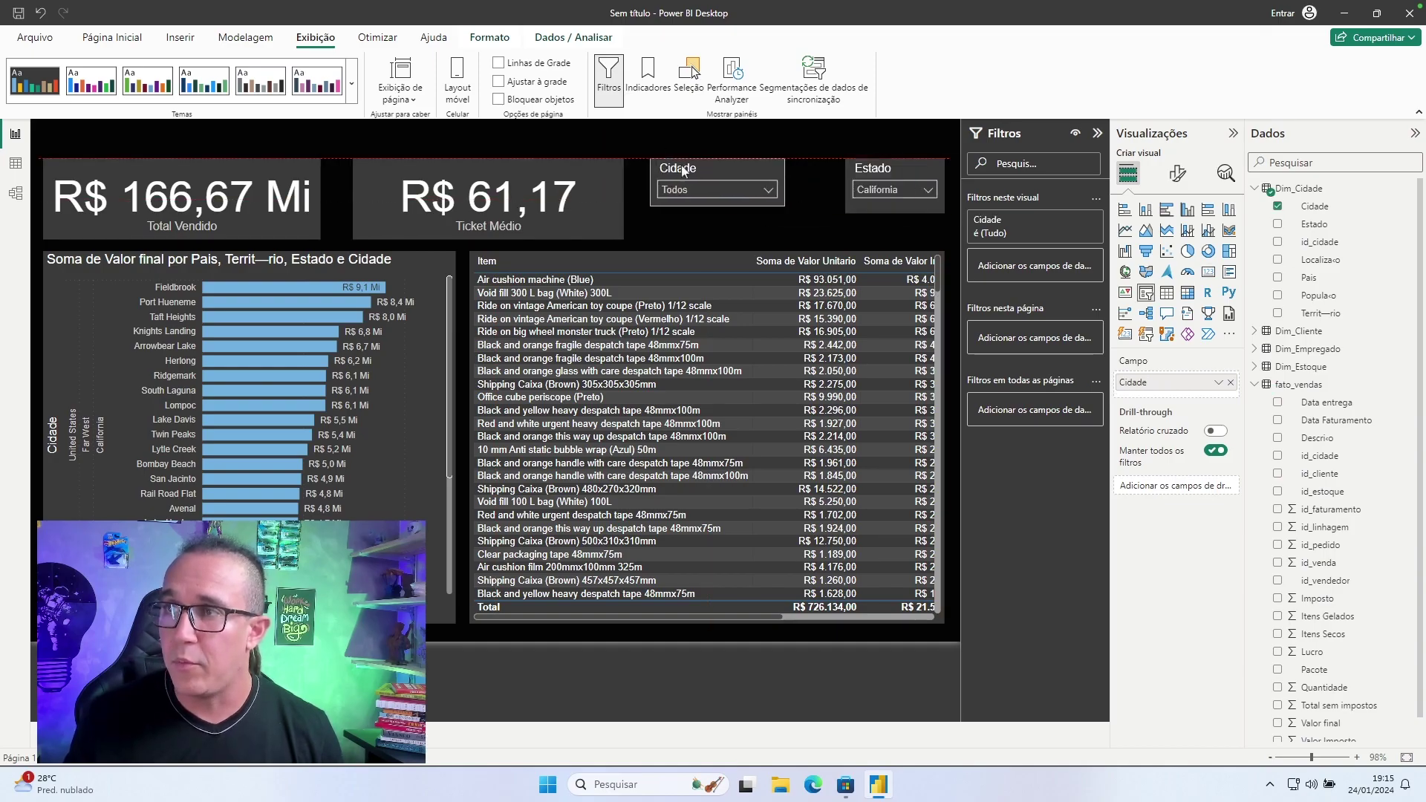
click(853, 172)
mouse_move(847, 194)
mouse_down()
mouse_move(825, 195)
mouse_move(881, 205)
mouse_move(813, 185)
mouse_up()
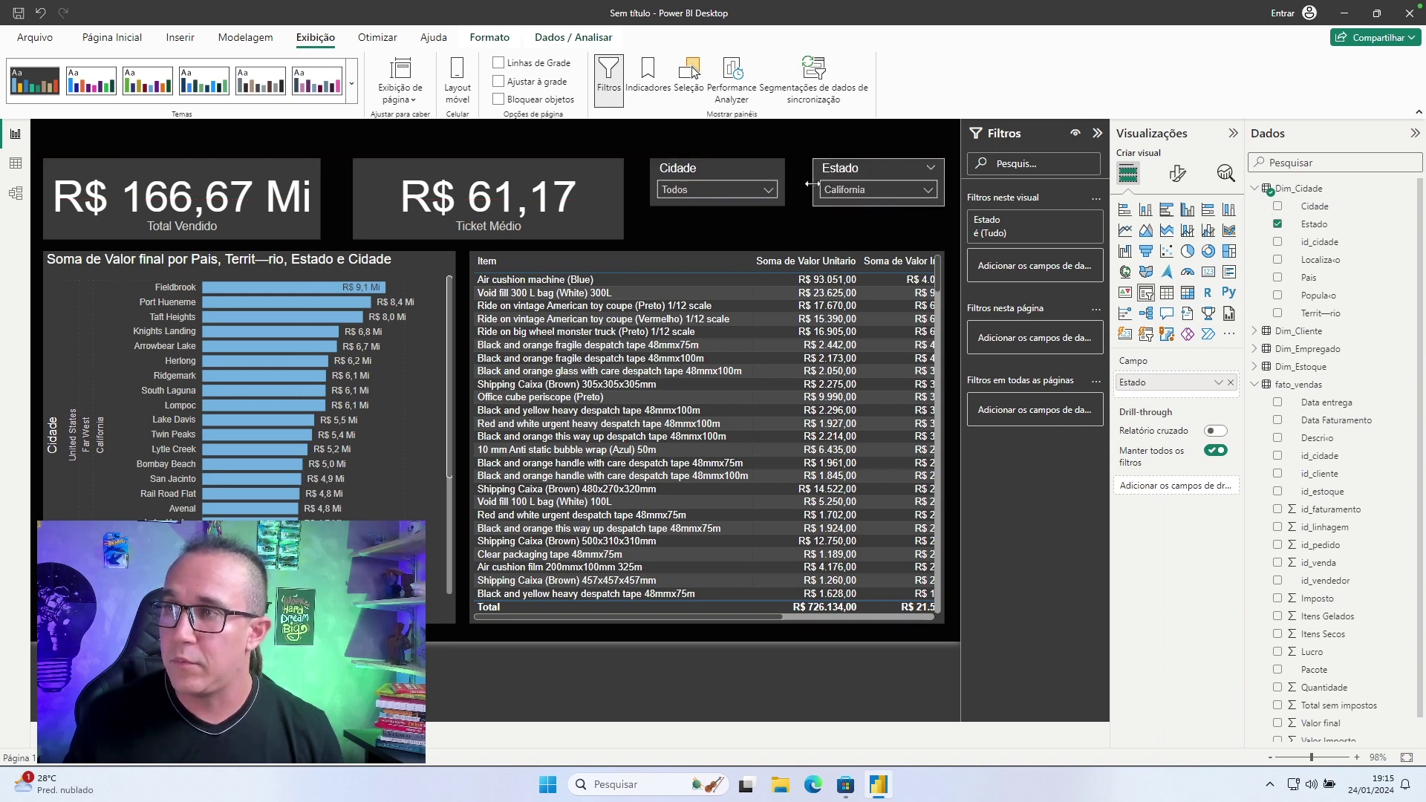
click(835, 237)
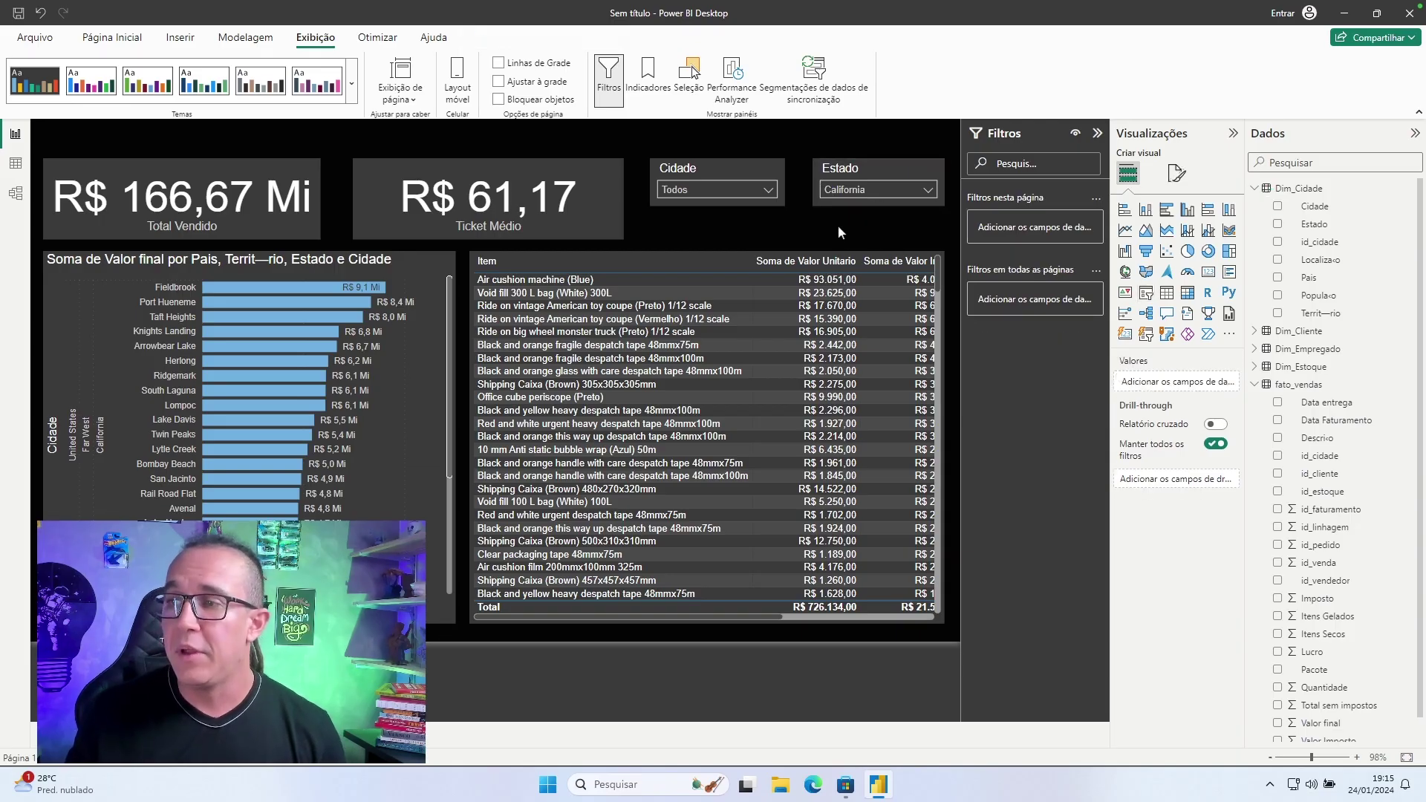
Turn on the visual border of the Total Vendido card and set its rounded corners to 6 px.
click(263, 224)
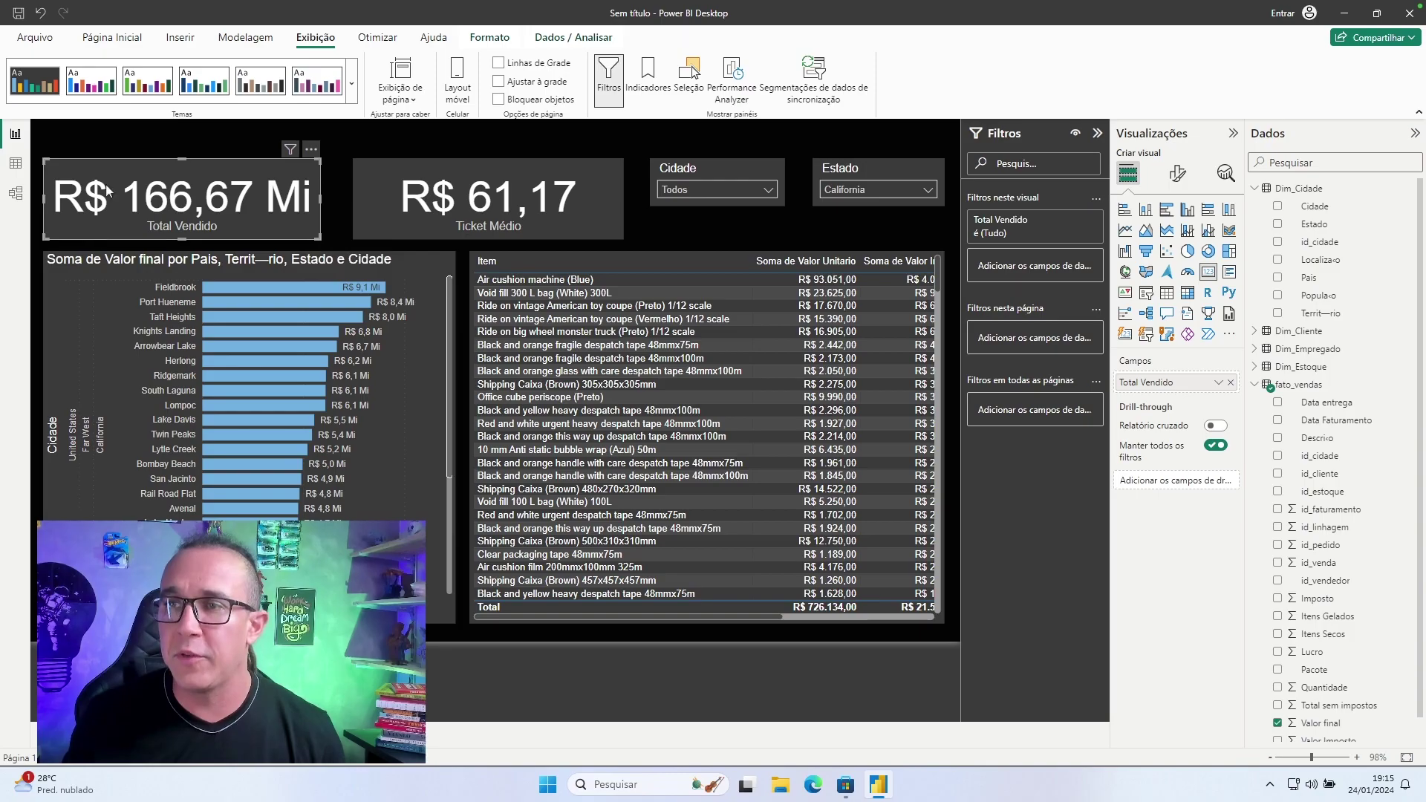
click(1185, 179)
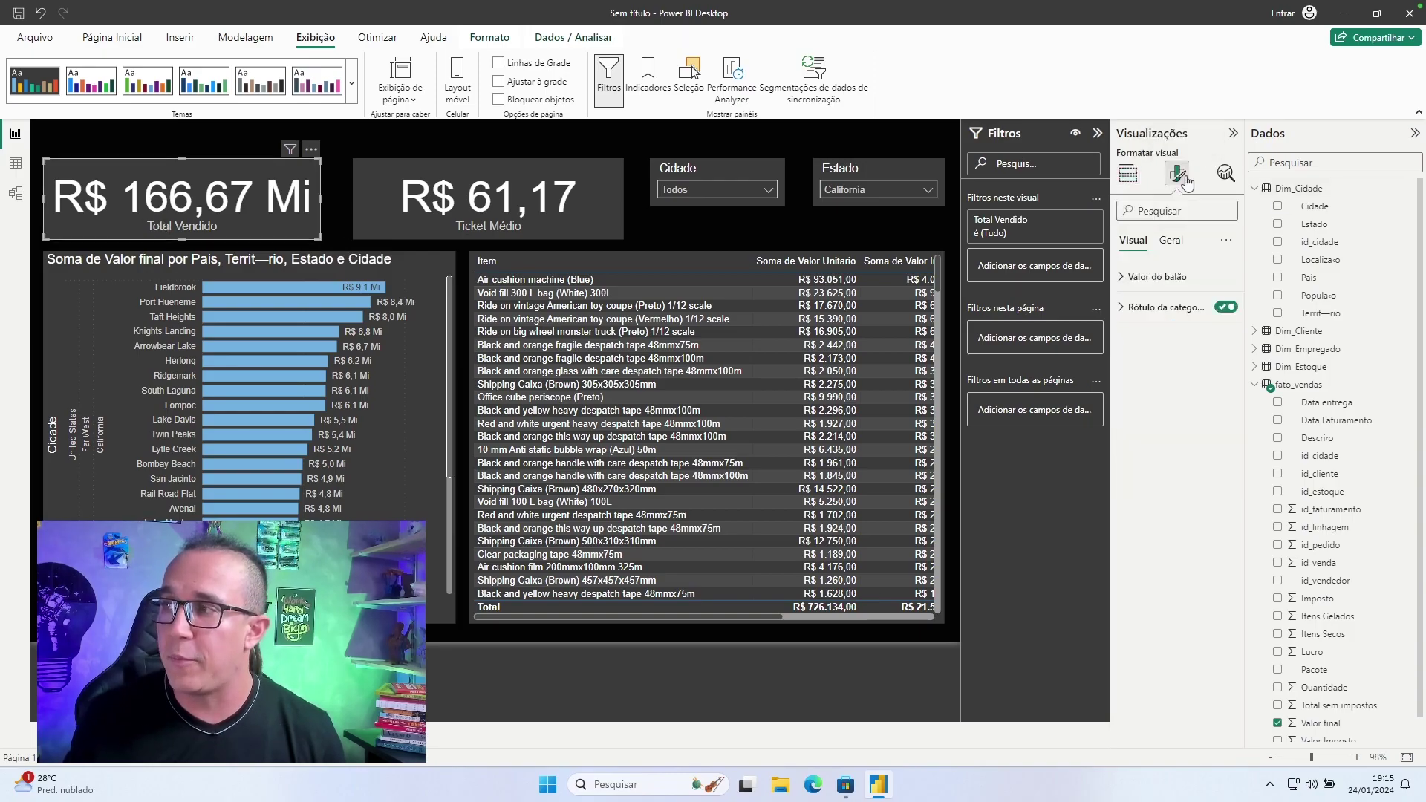
click(1174, 241)
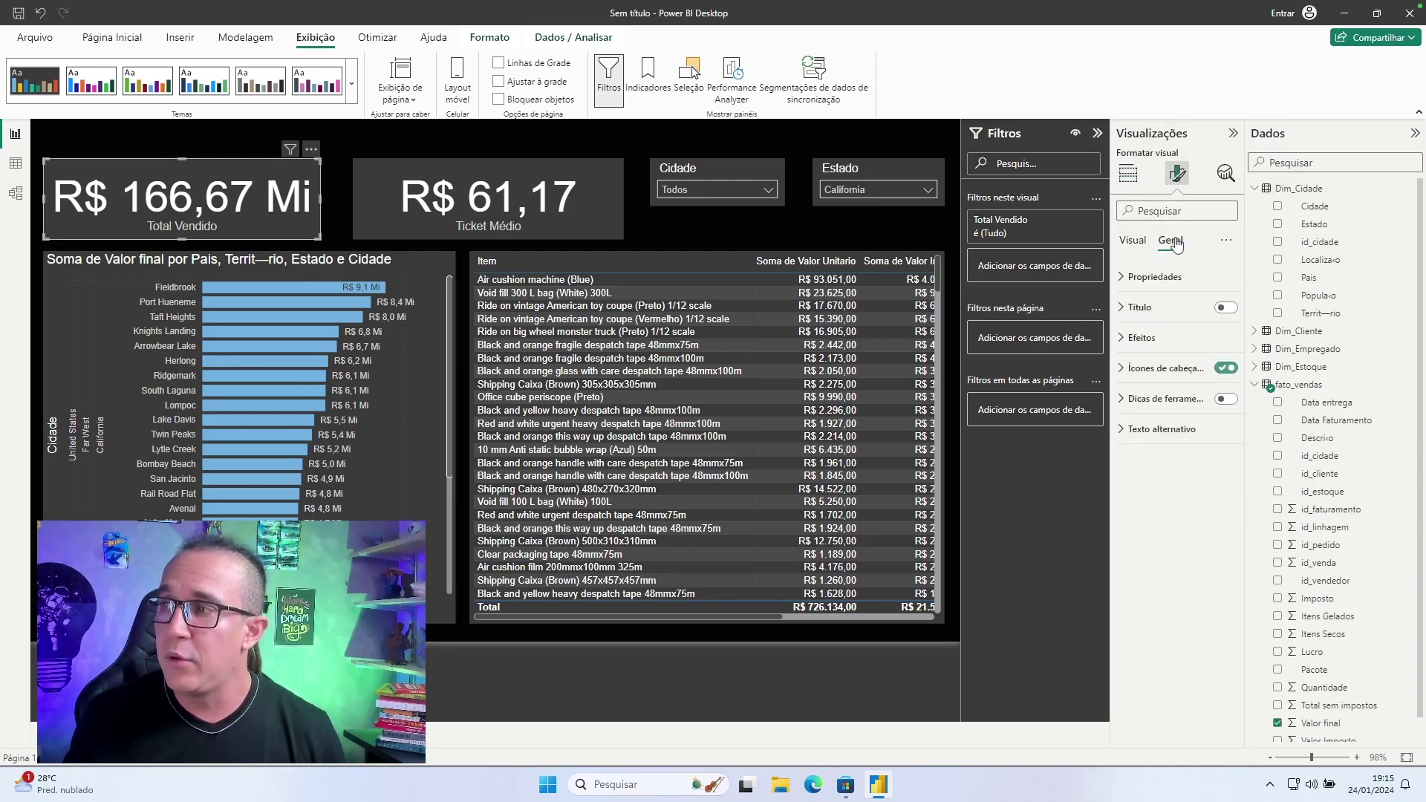
click(1137, 344)
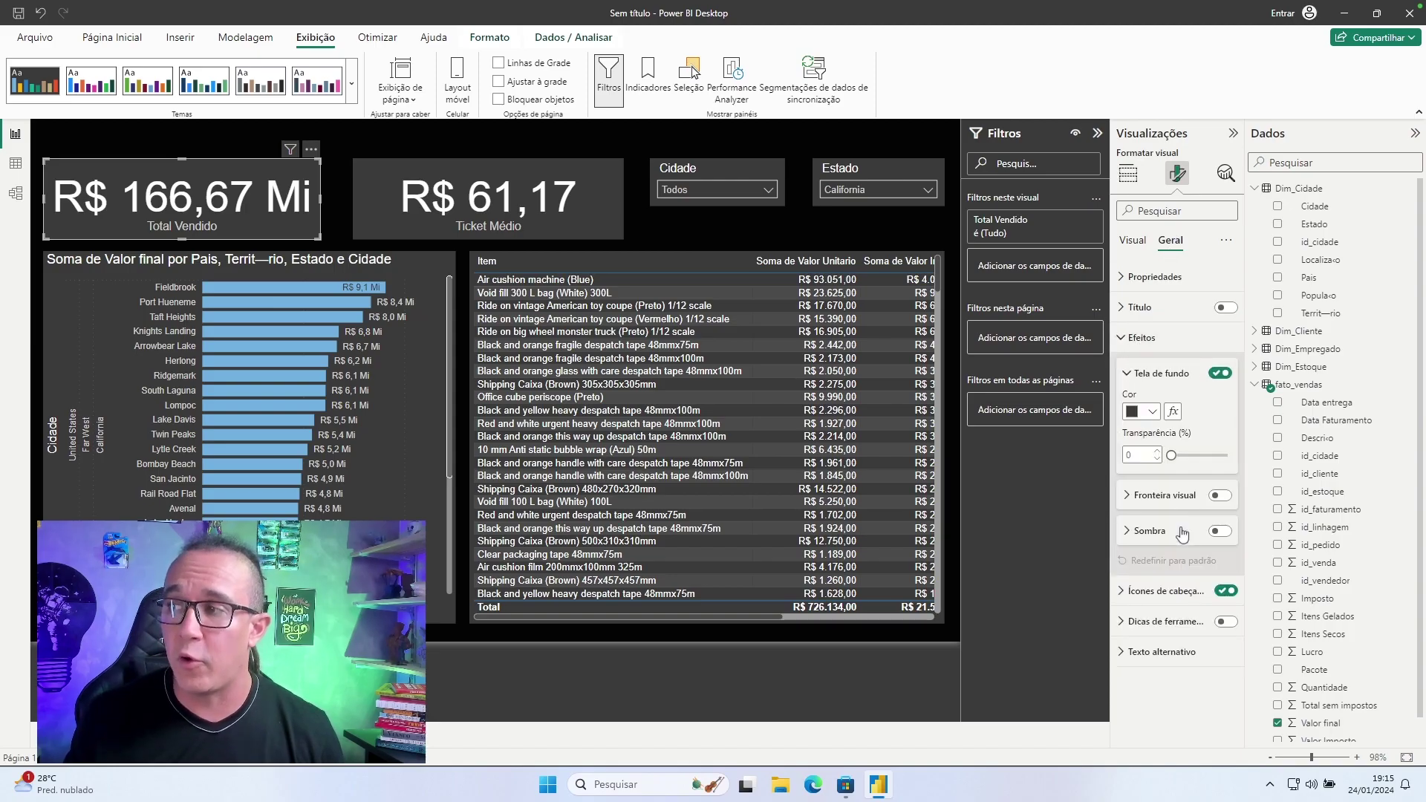
click(1168, 496)
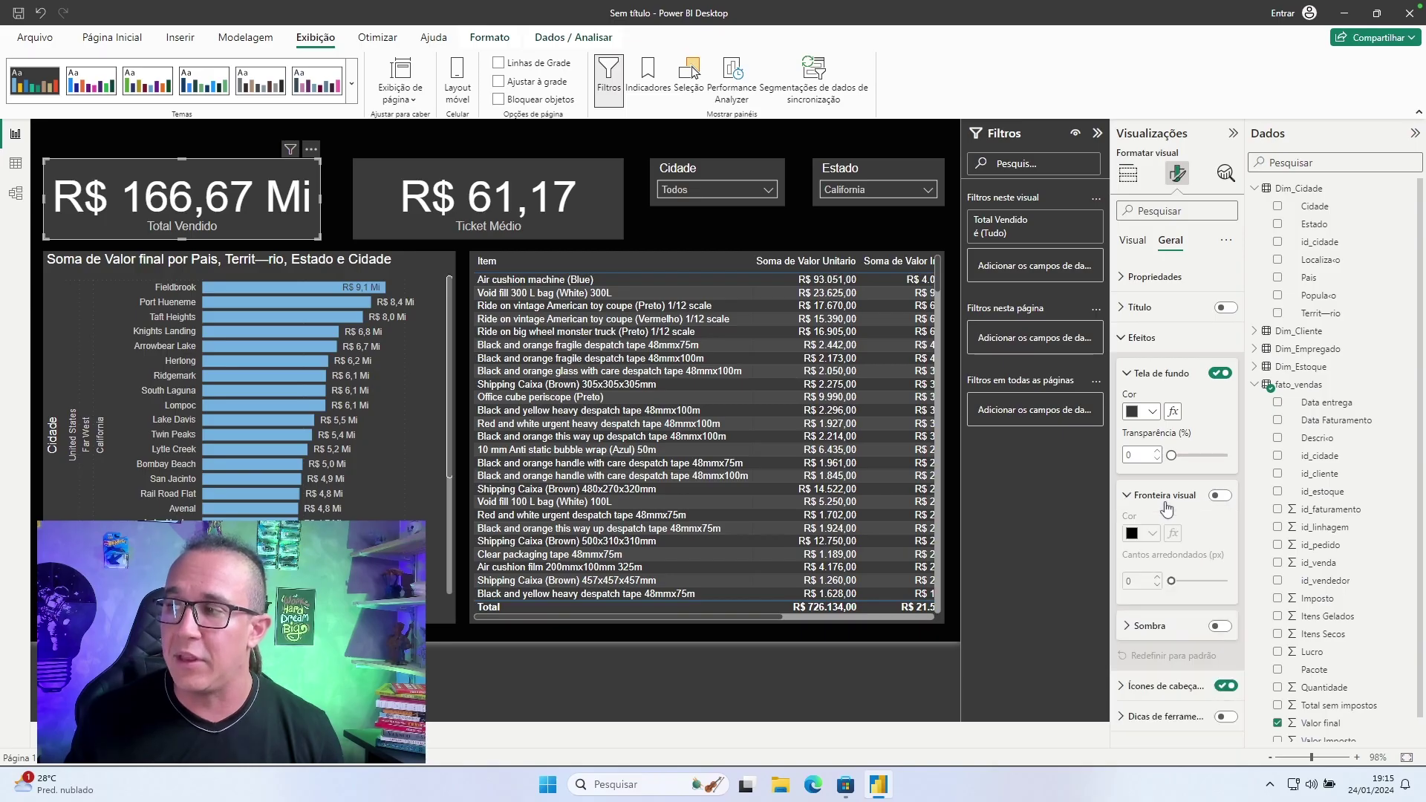
click(1218, 495)
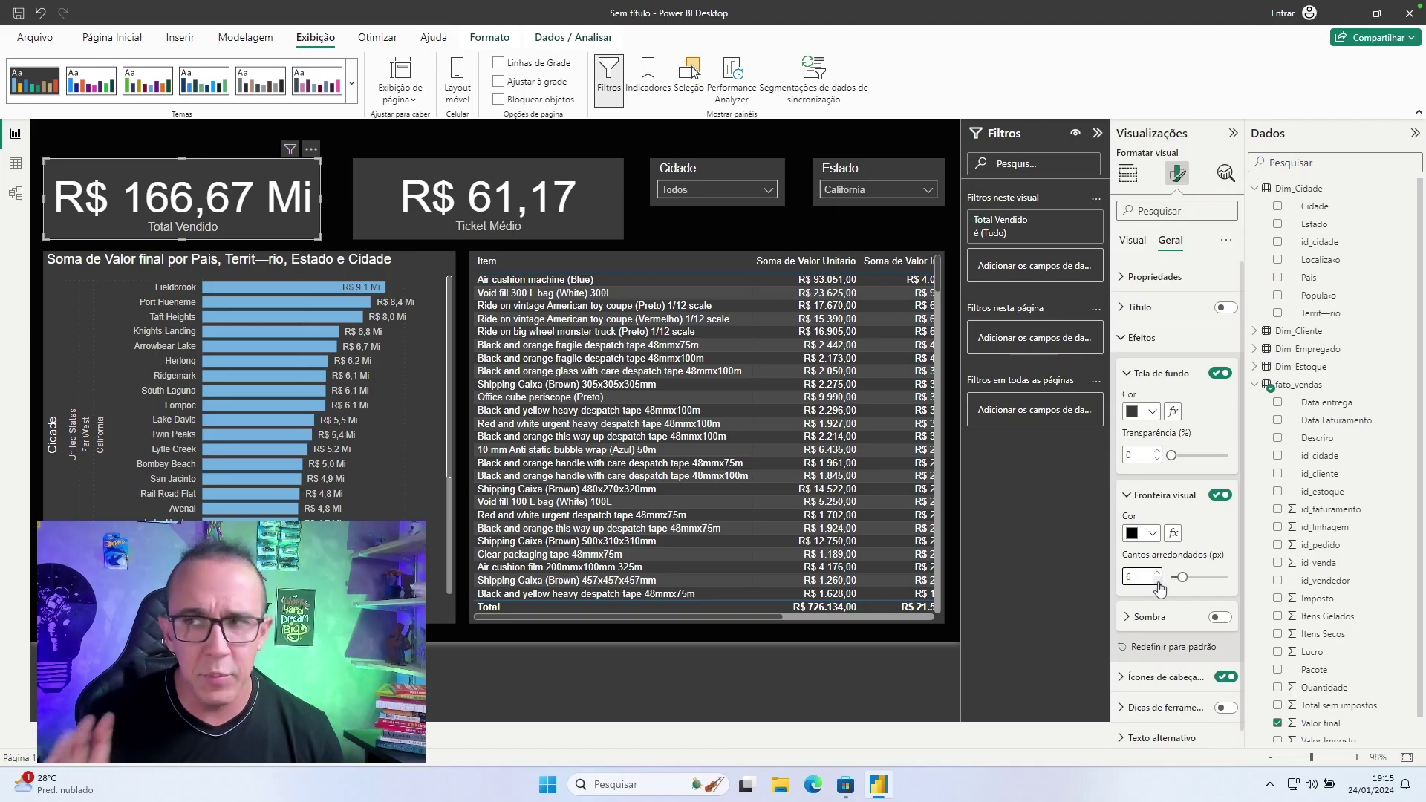
Turn on the shadow effect for the Total Vendido card.
click(1156, 620)
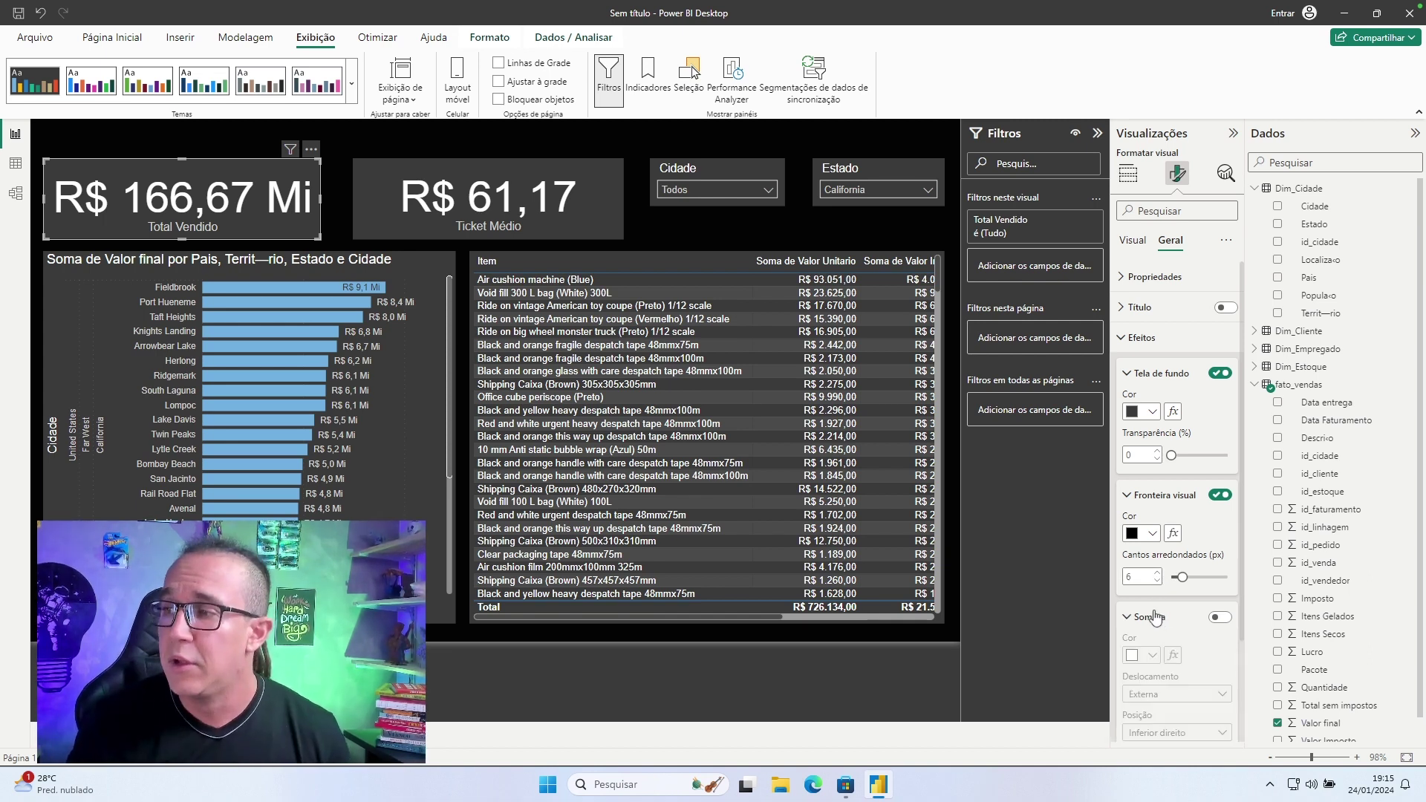
click(1219, 619)
click(1155, 664)
click(1154, 663)
click(336, 213)
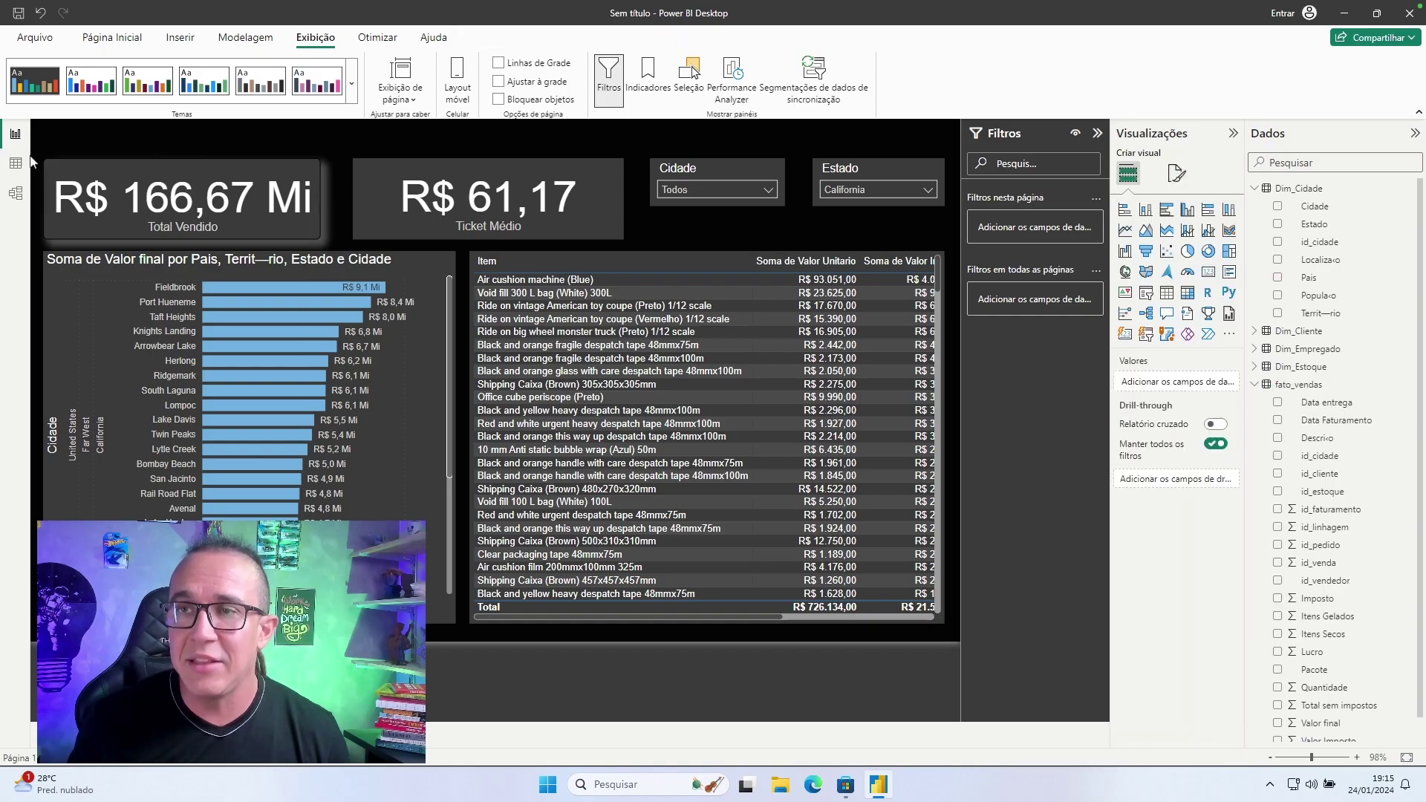
Copy the Total Vendido card's formatting to the Ticket Médio card with the format painter.
click(191, 193)
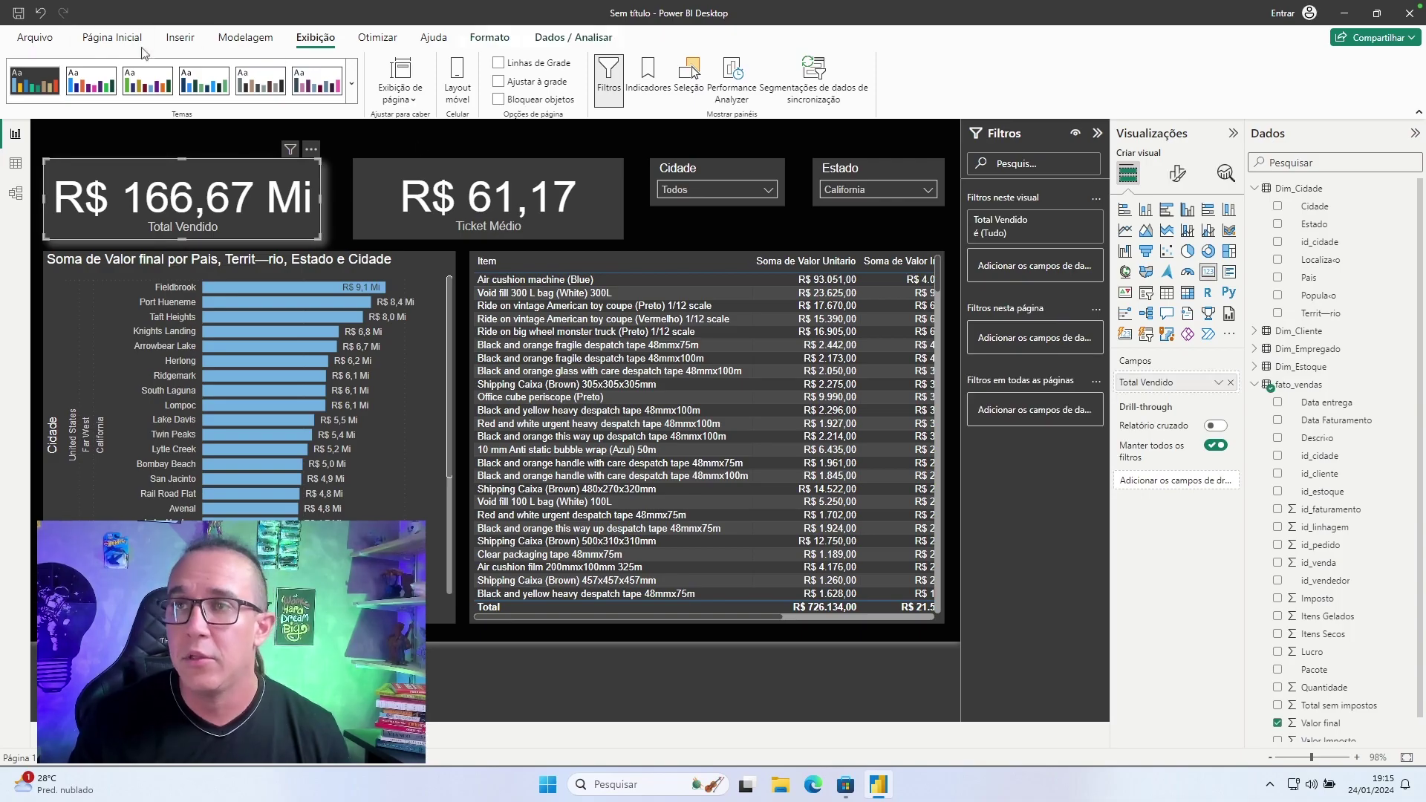
click(97, 41)
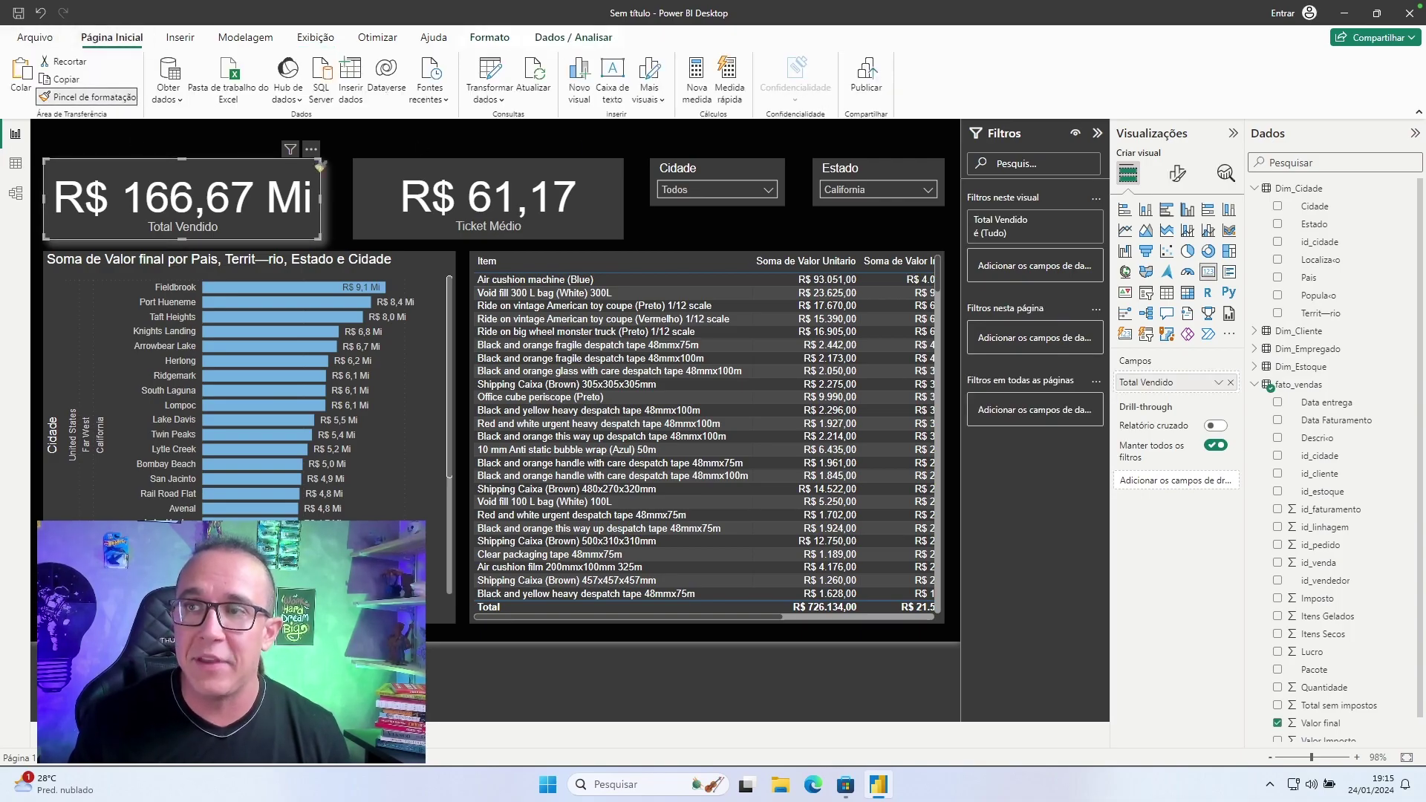
click(552, 165)
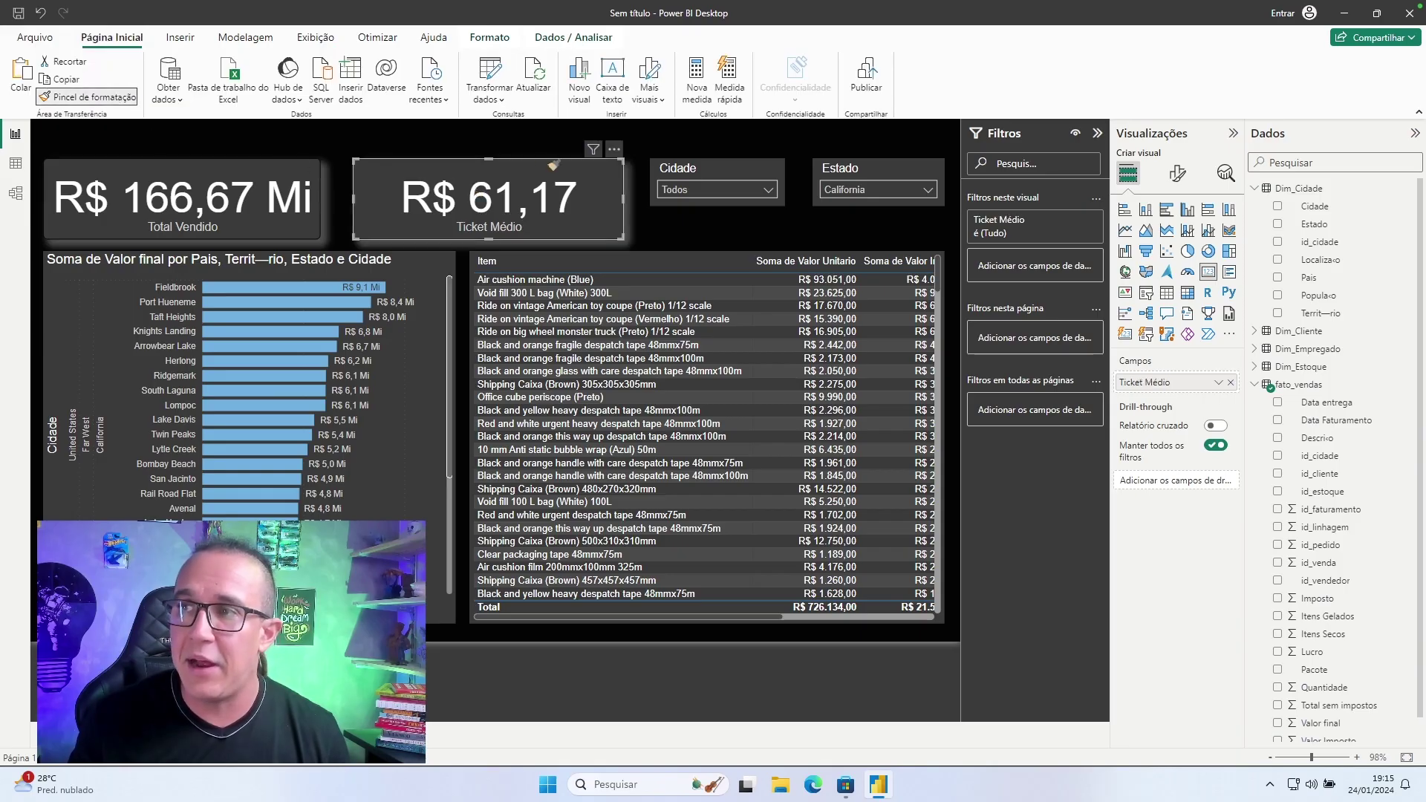
Copy the Ticket Médio card's border and shadow formatting to the Cidade and Estado slicers.
click(740, 156)
click(448, 174)
click(87, 96)
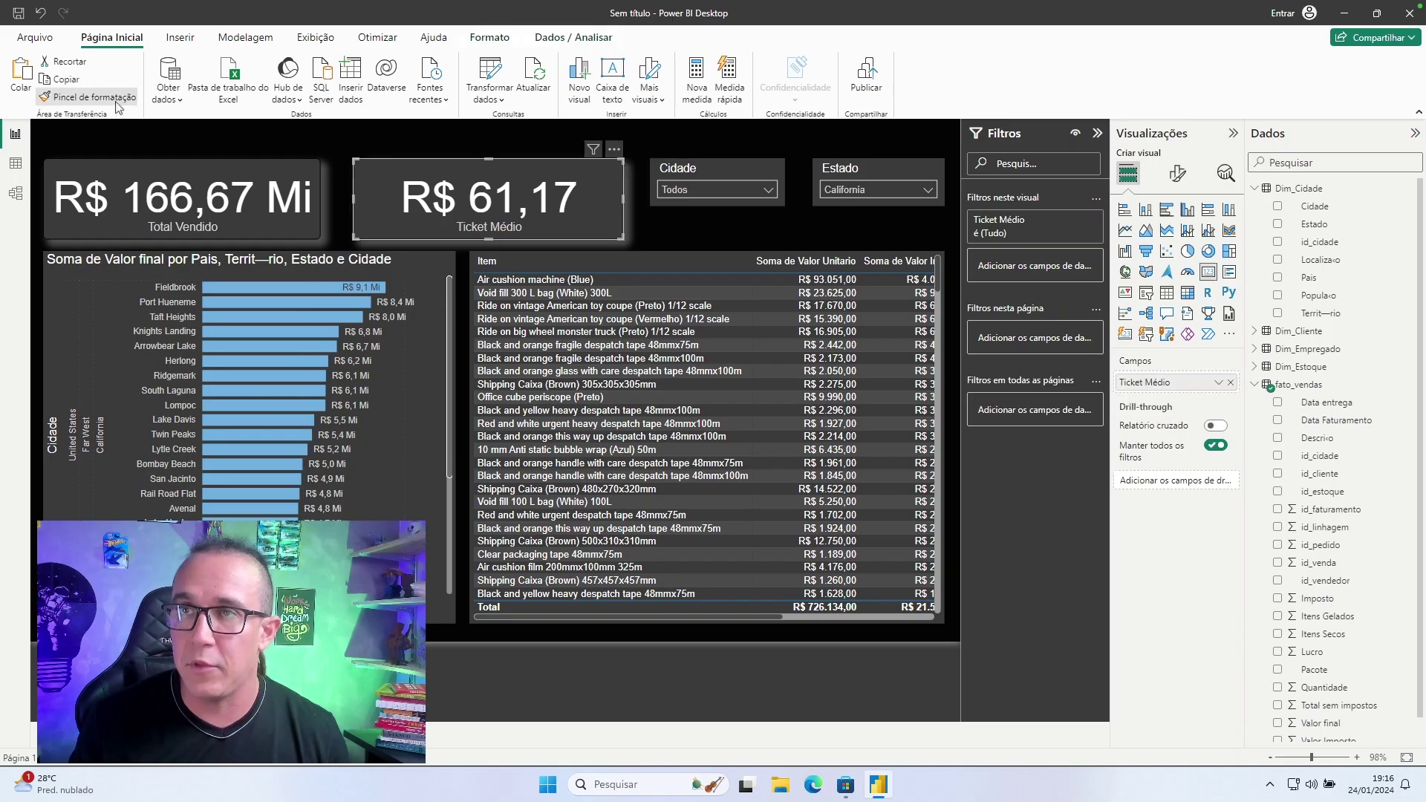
click(704, 175)
click(111, 97)
click(833, 165)
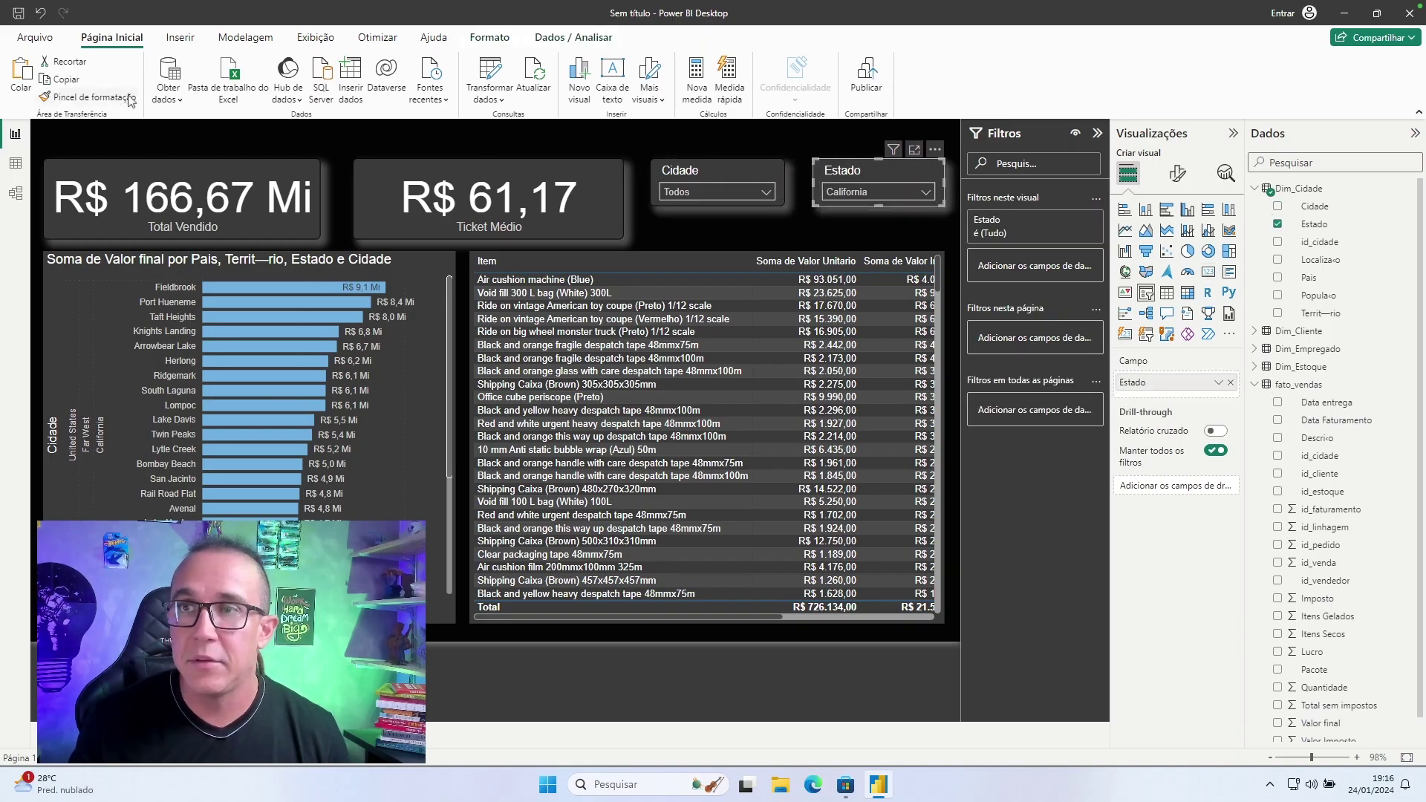
Apply the same copied formatting to the bar chart and the item table with the format painter.
click(284, 257)
click(87, 97)
click(511, 266)
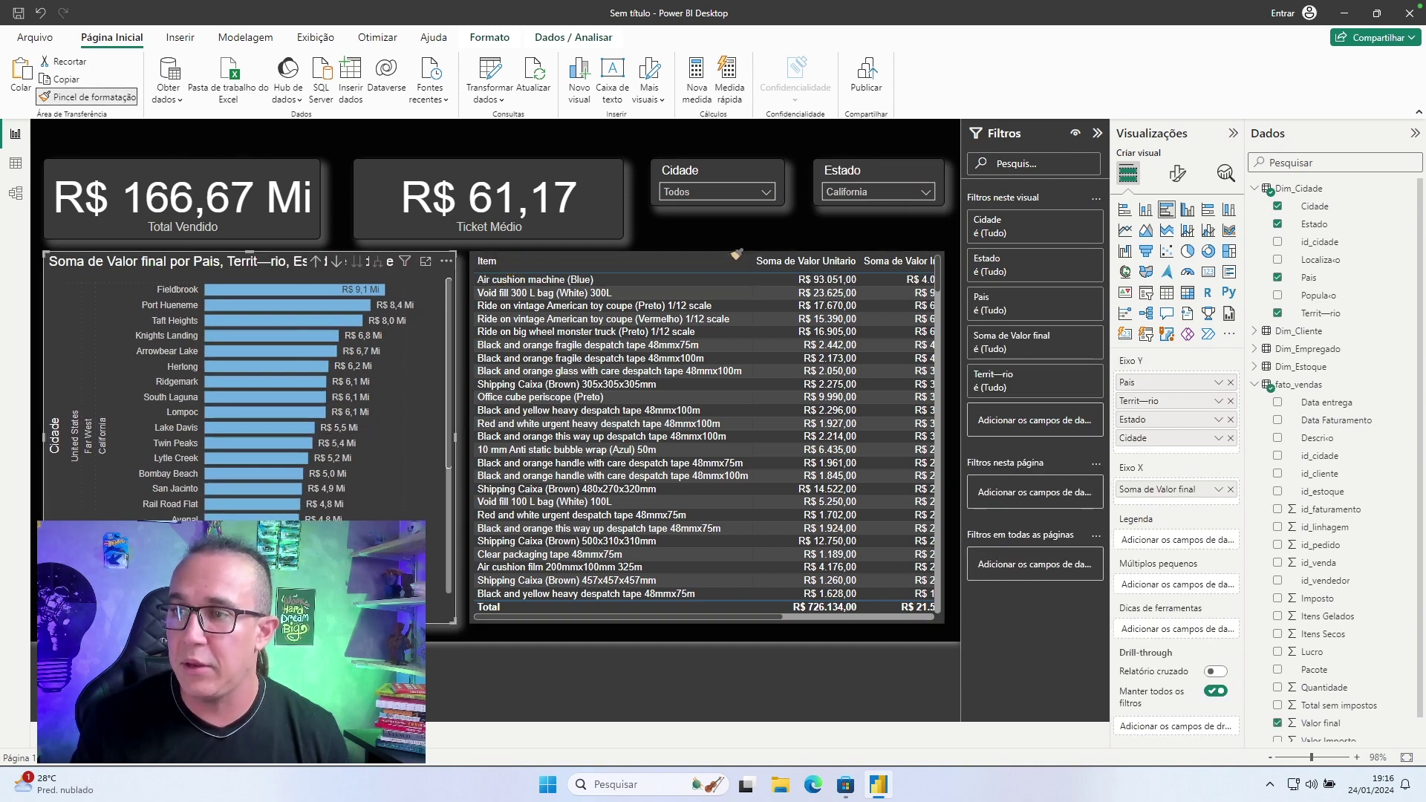
key(Escape)
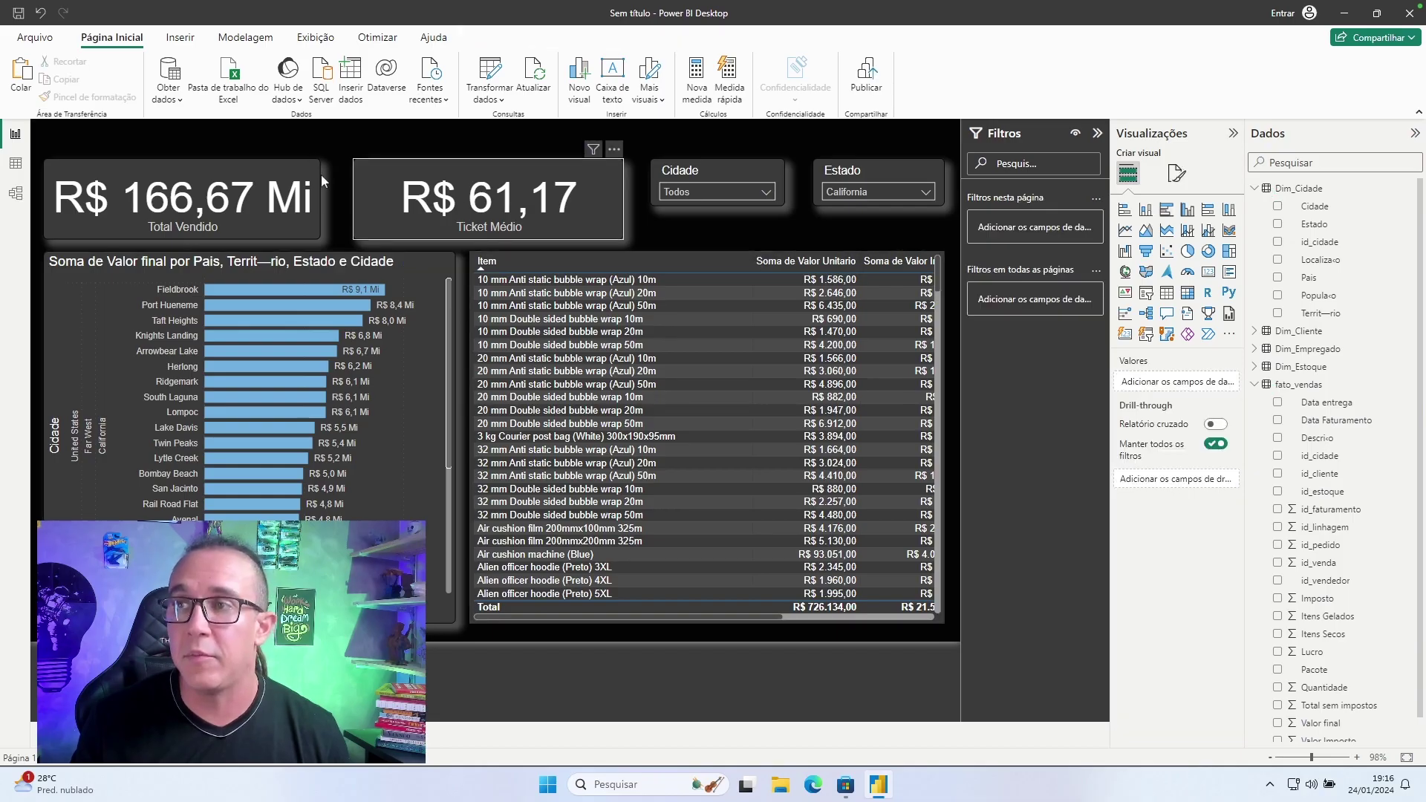
click(936, 305)
click(936, 305)
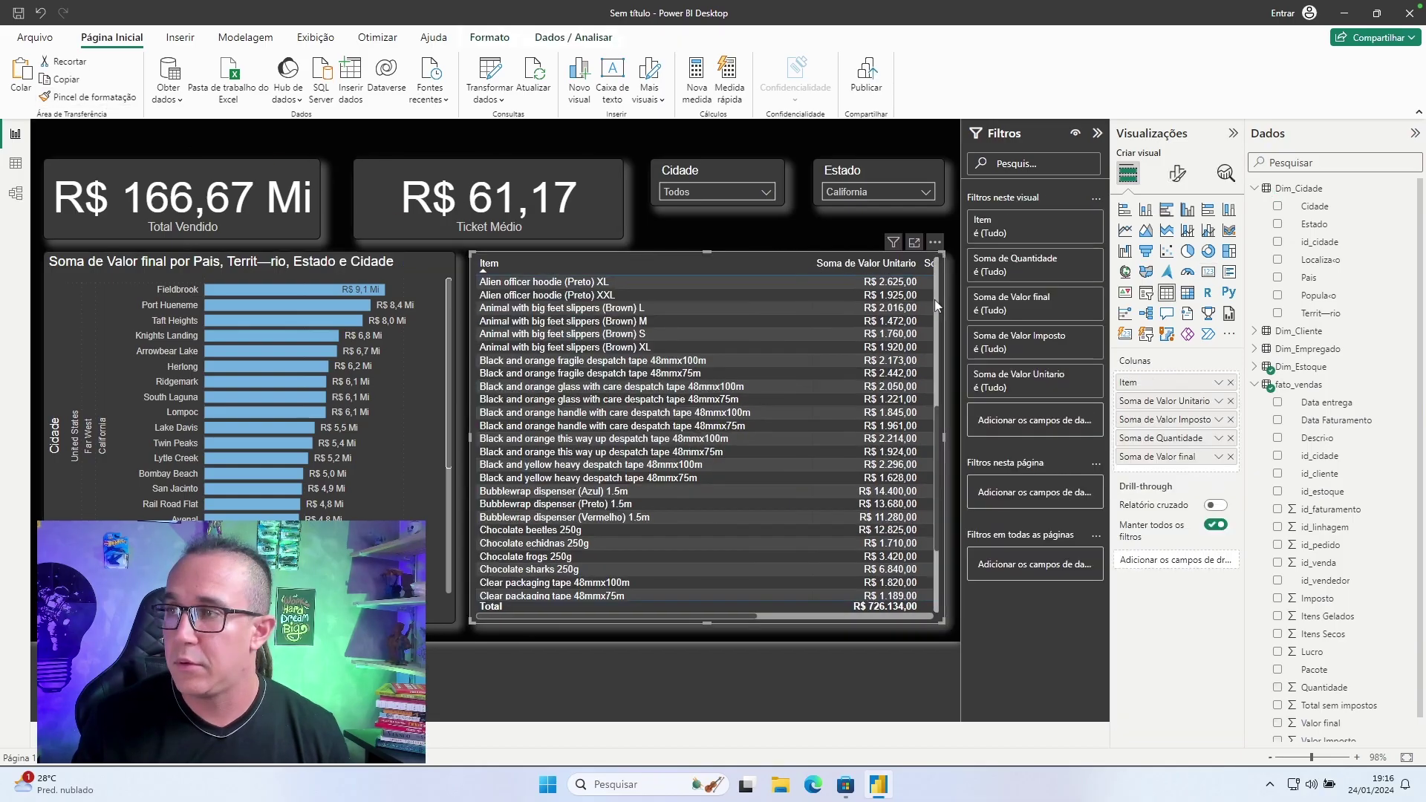
click(951, 355)
Move the Ticket Médio card and the Cidade and Estado slicers left, closer to the Total Vendido card.
click(448, 206)
drag(448, 206, 461, 207)
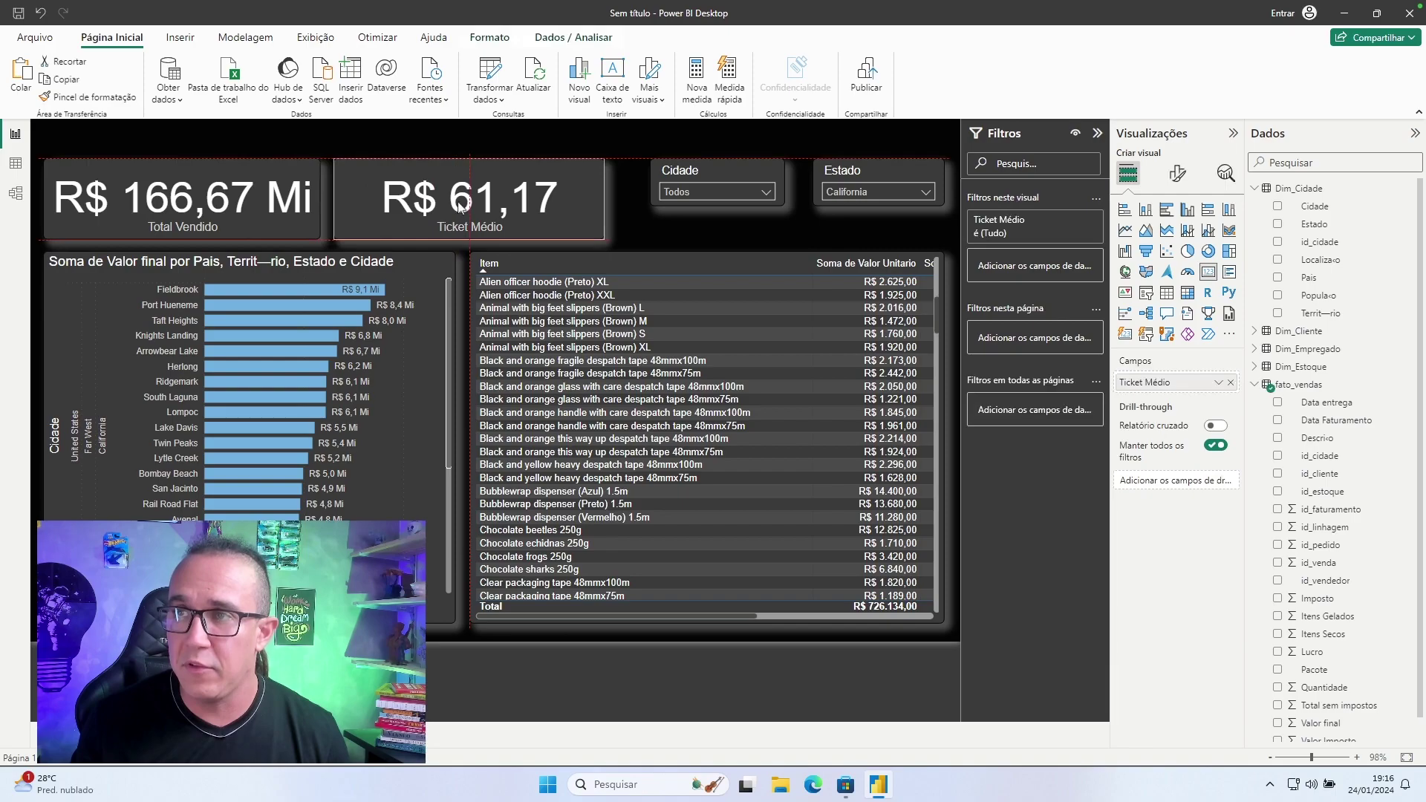
click(663, 194)
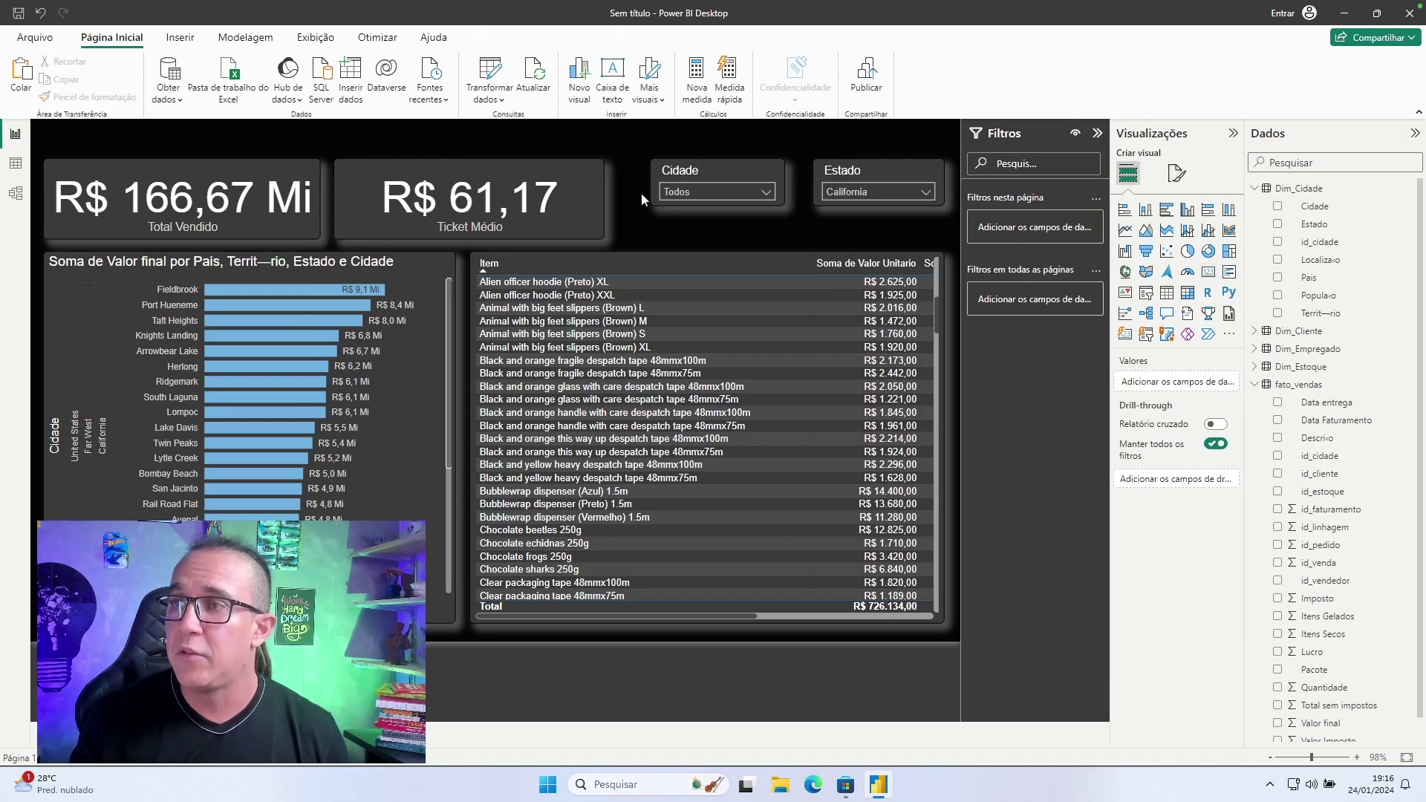
drag(667, 176, 638, 182)
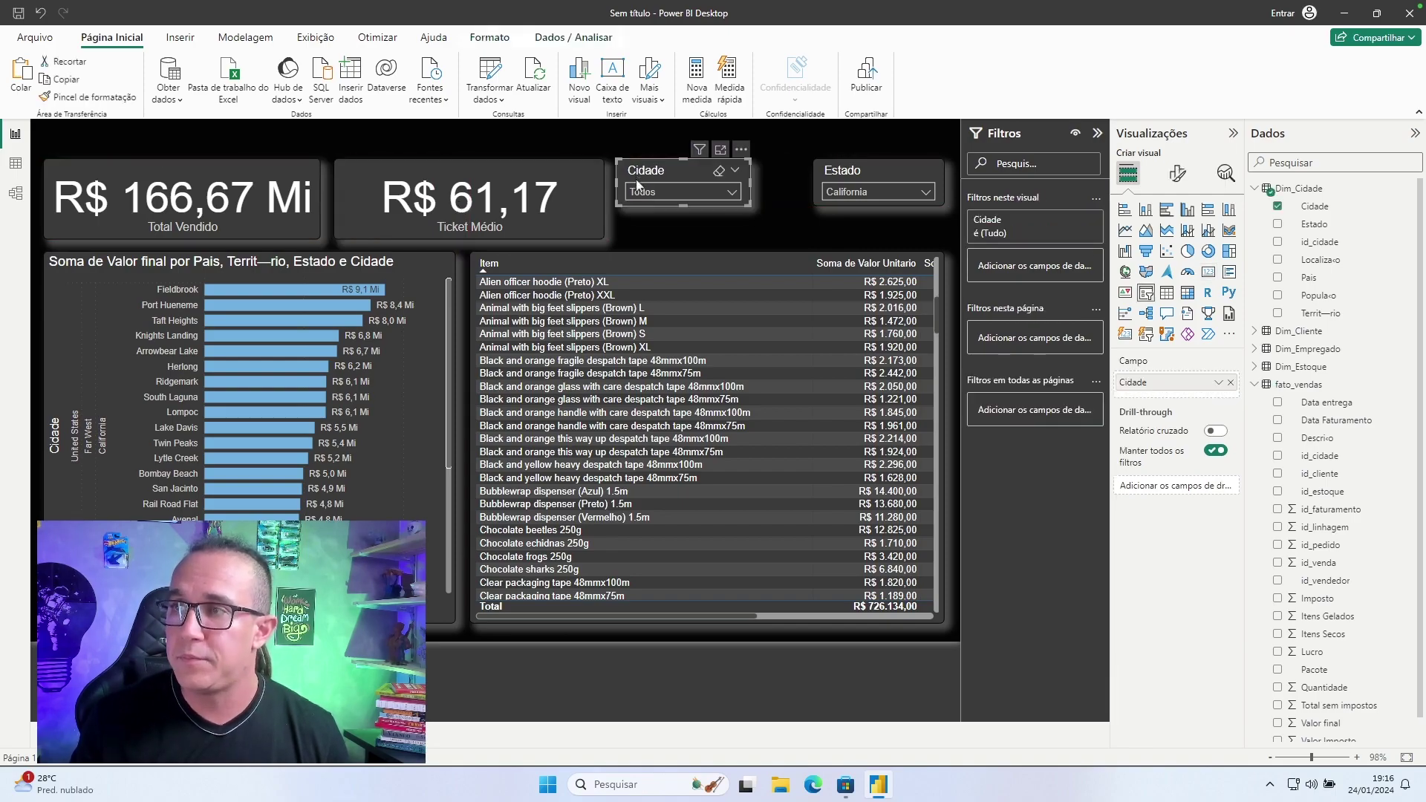
drag(882, 165, 812, 172)
click(802, 235)
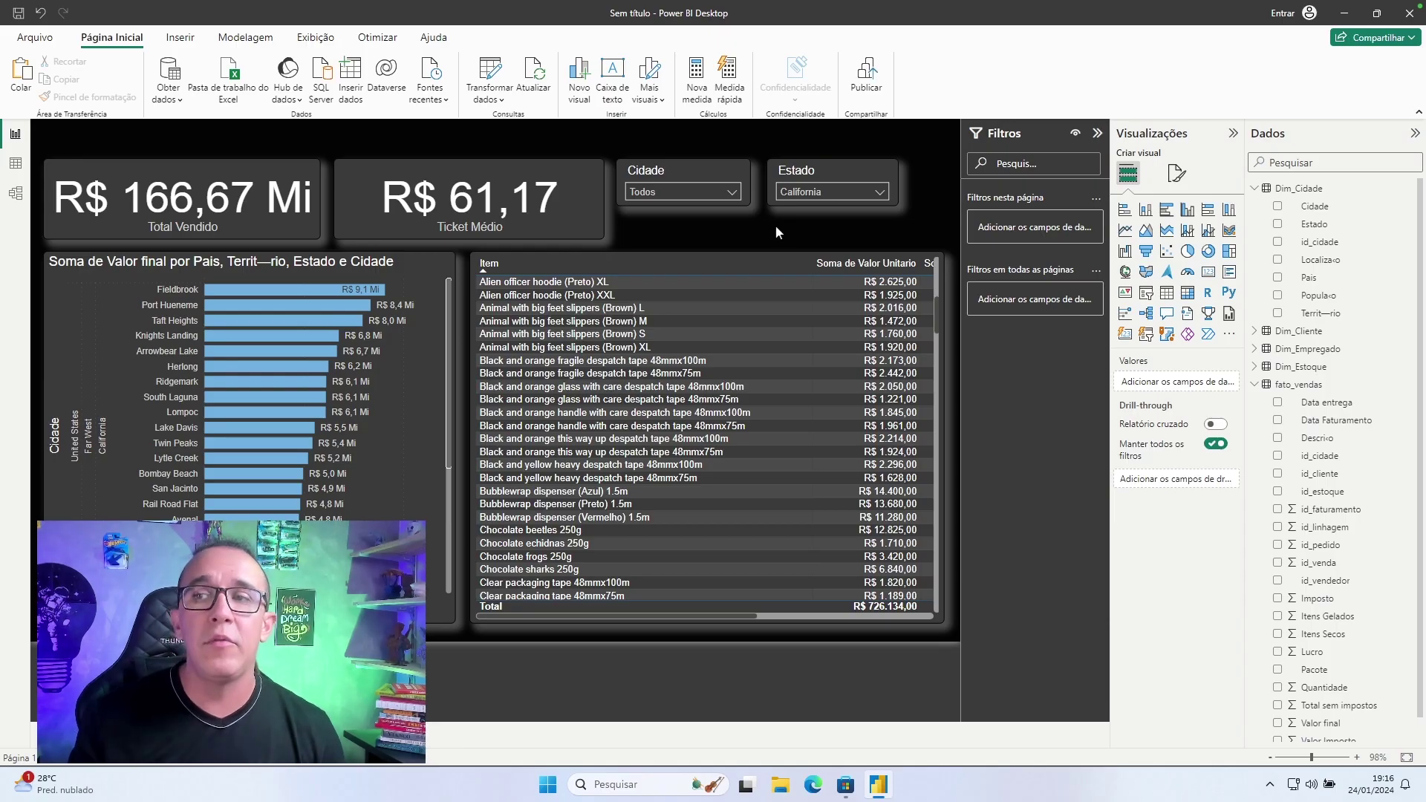
Change the bar chart's title text to "Ranking de Cidades".
click(345, 255)
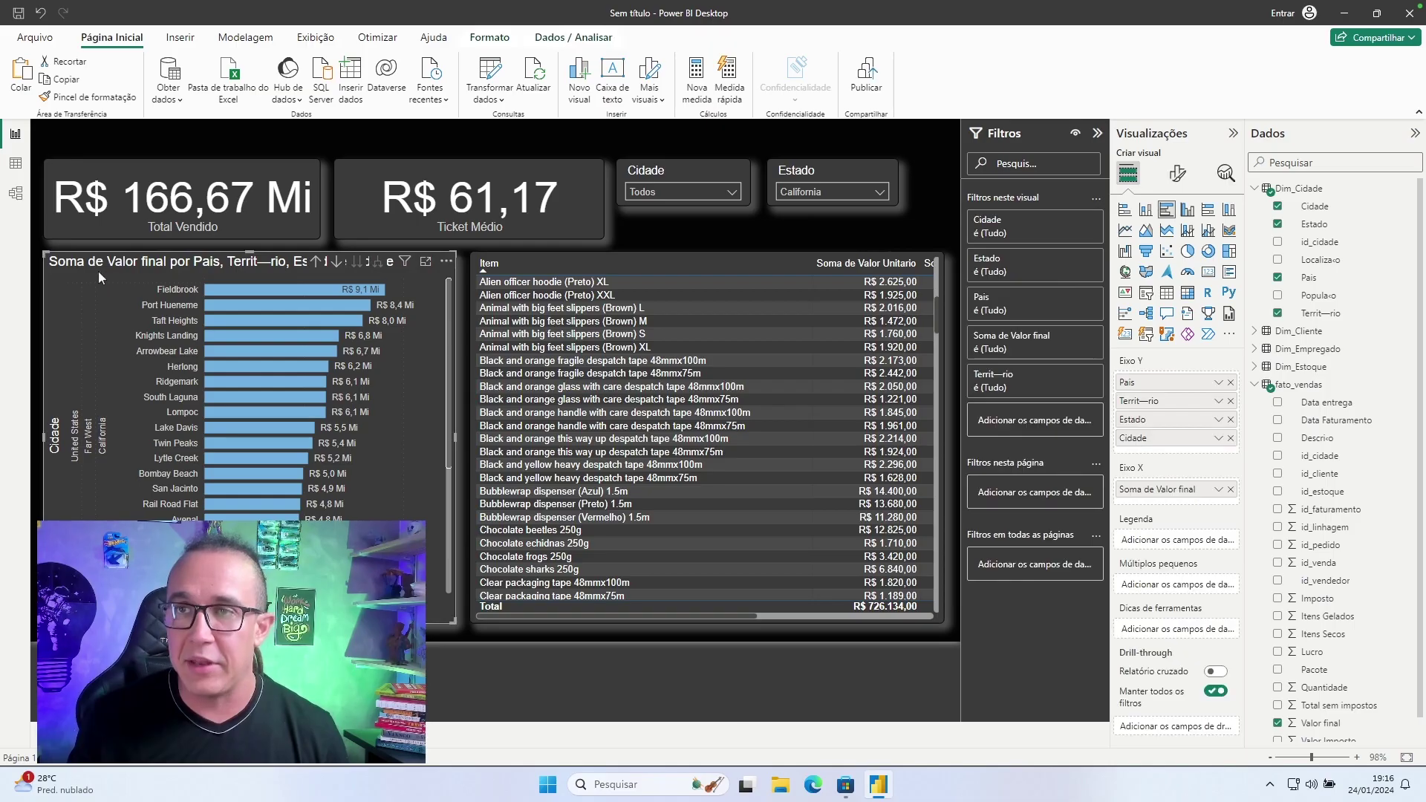
click(1185, 178)
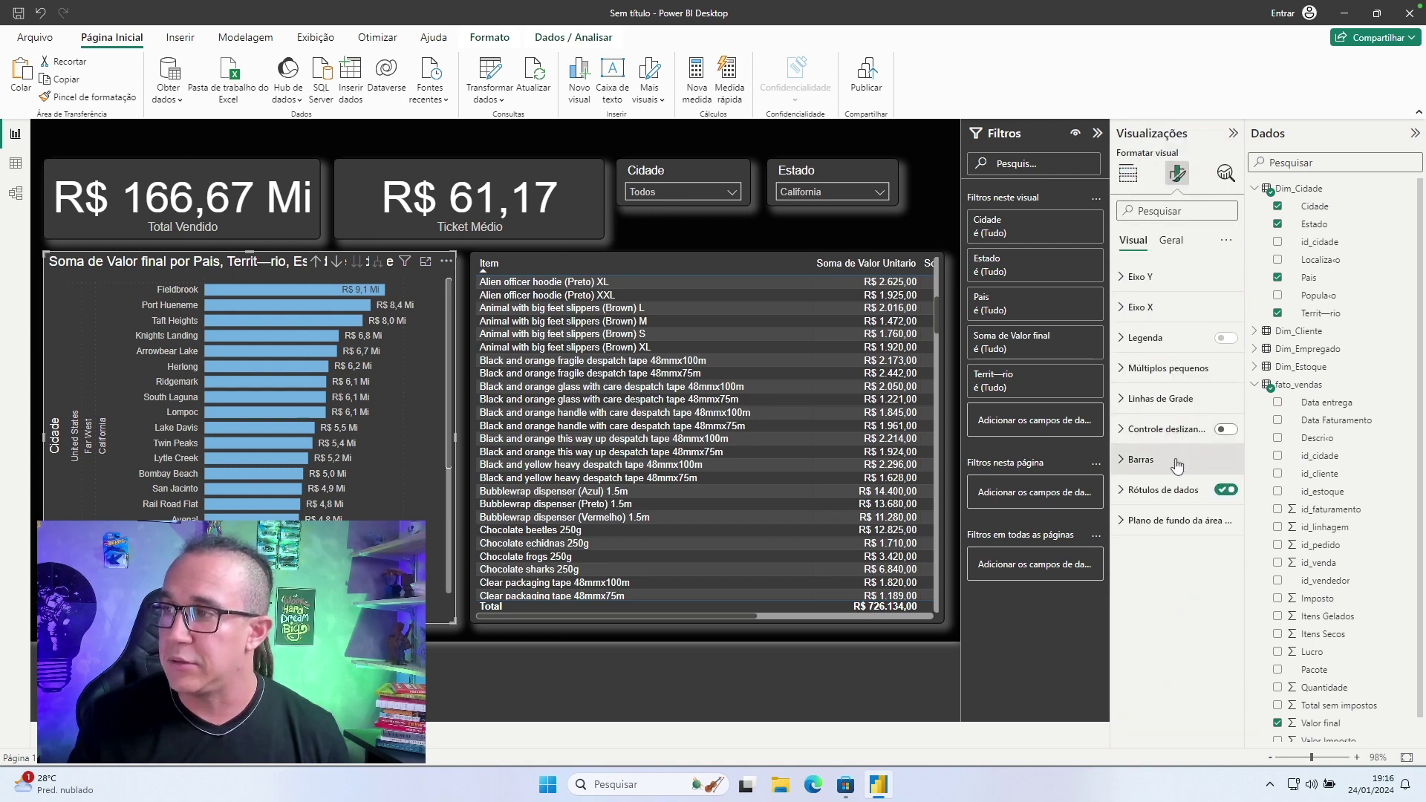
click(1172, 240)
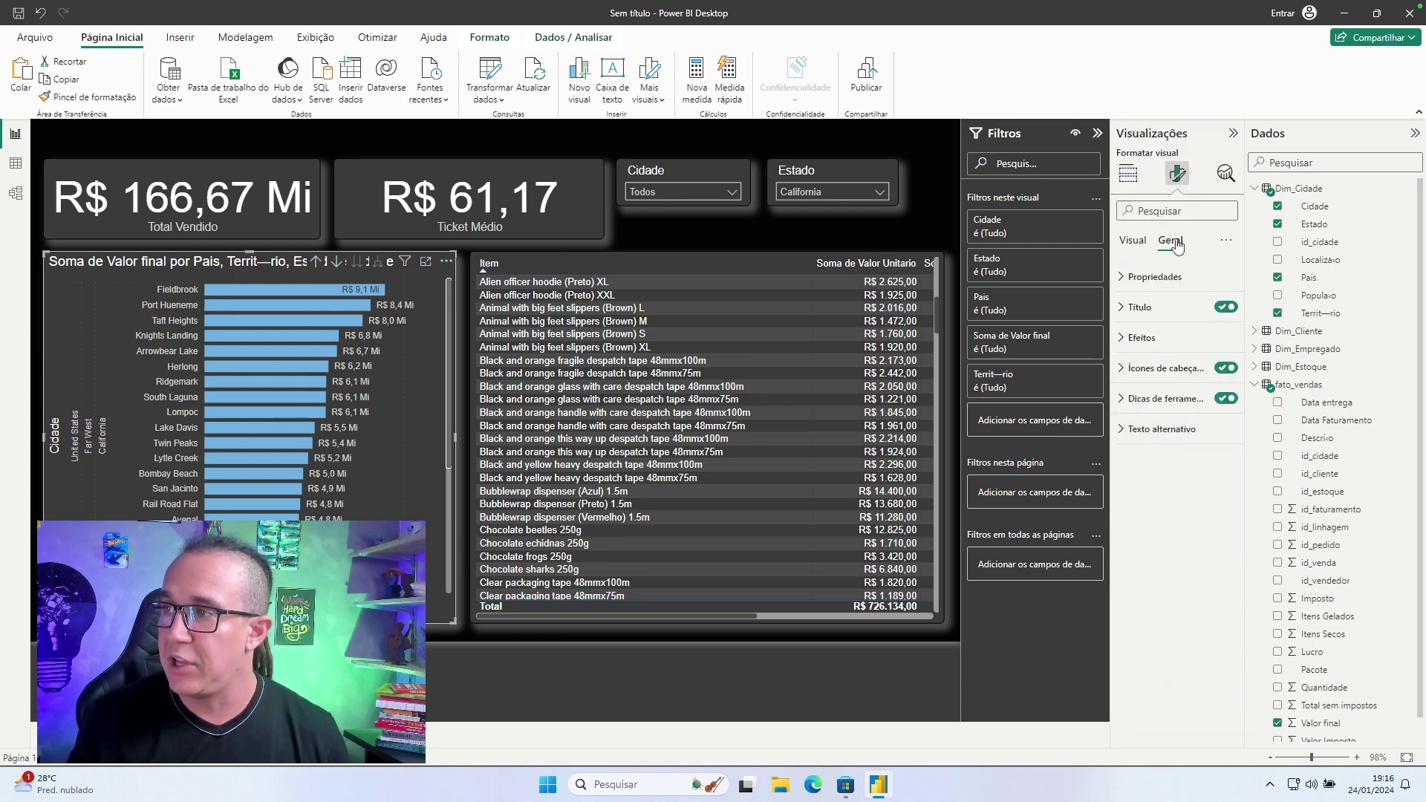
click(1177, 324)
click(1170, 380)
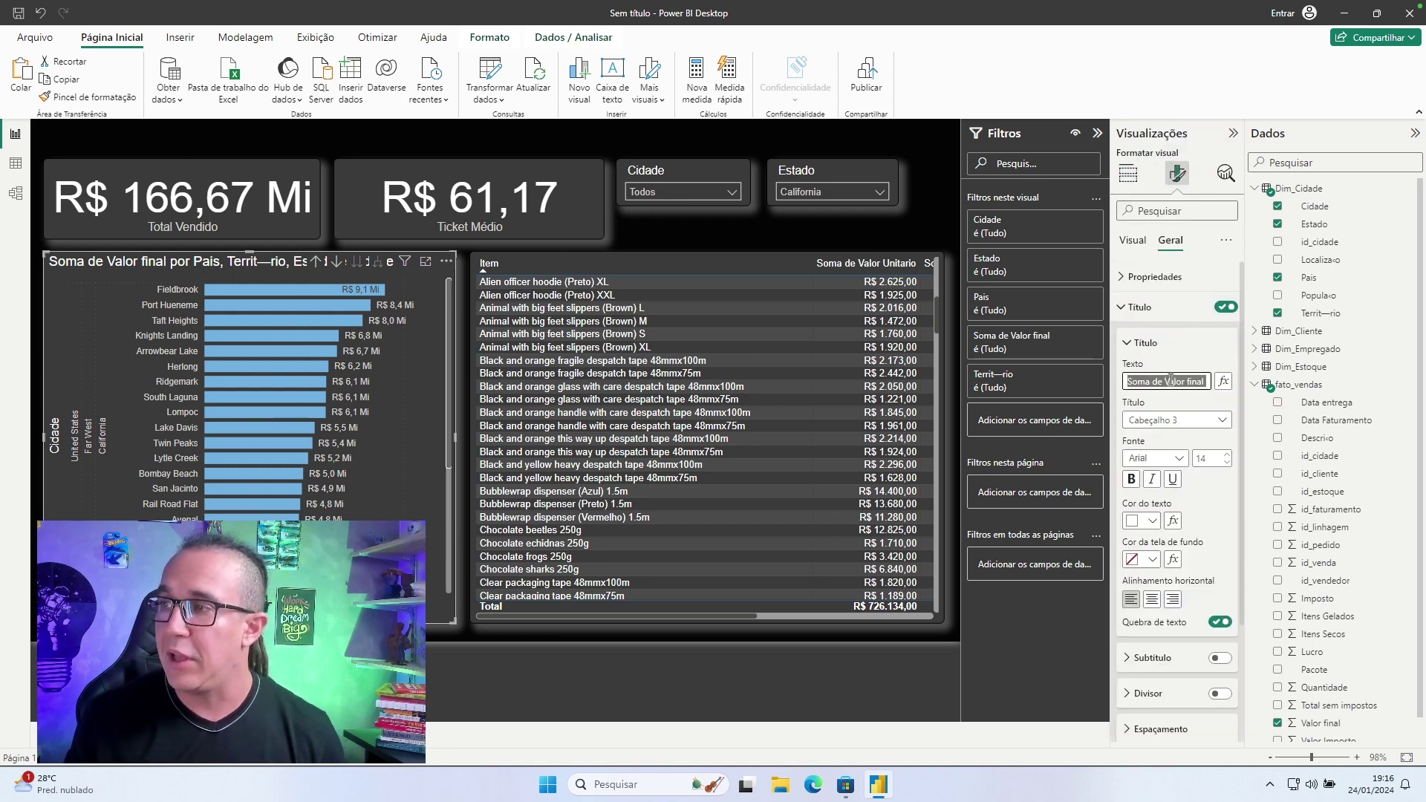
text(Rankin)
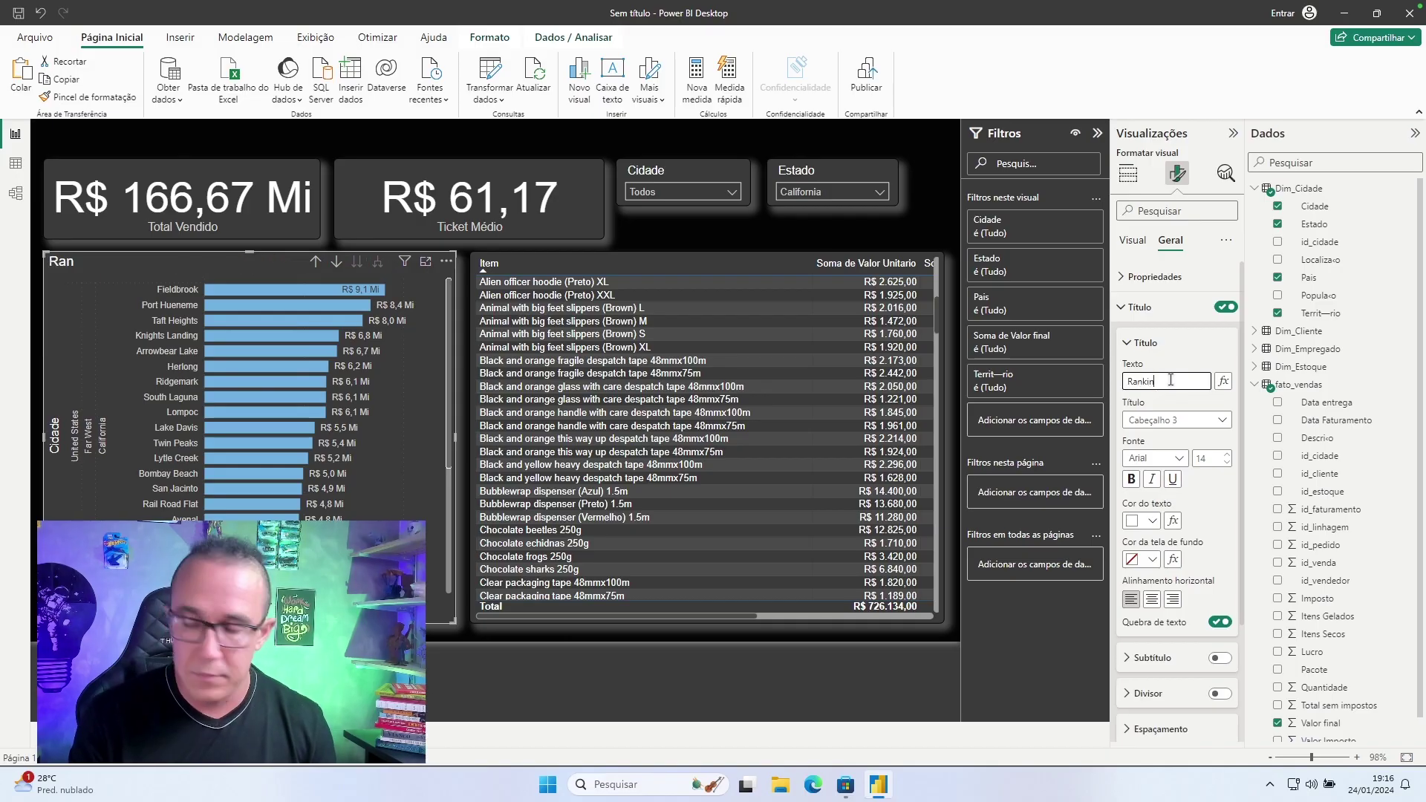
text(g de Cidades)
click(166, 316)
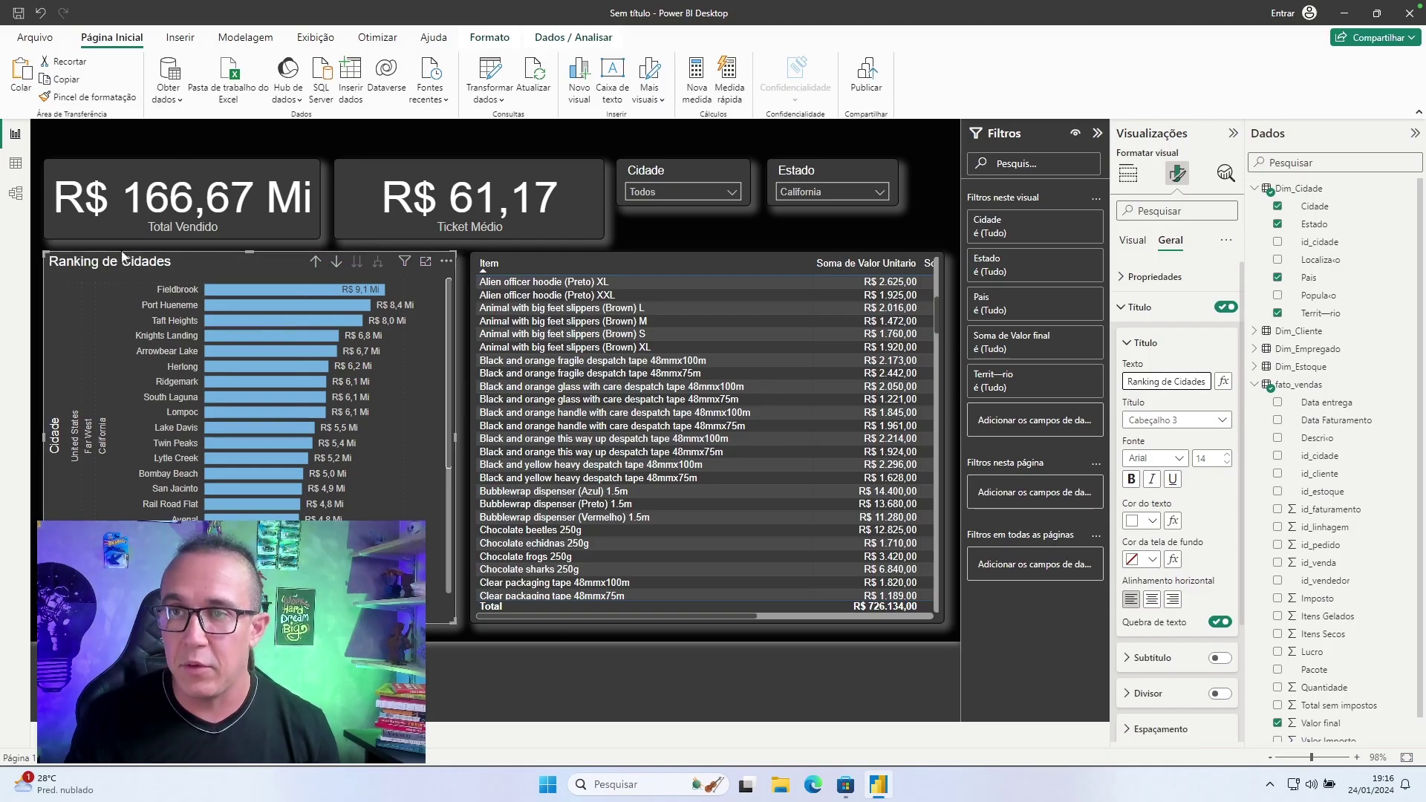
Switch the Ranking de Cidades chart from the city level to the state level of its hierarchy.
click(318, 265)
click(318, 264)
click(380, 264)
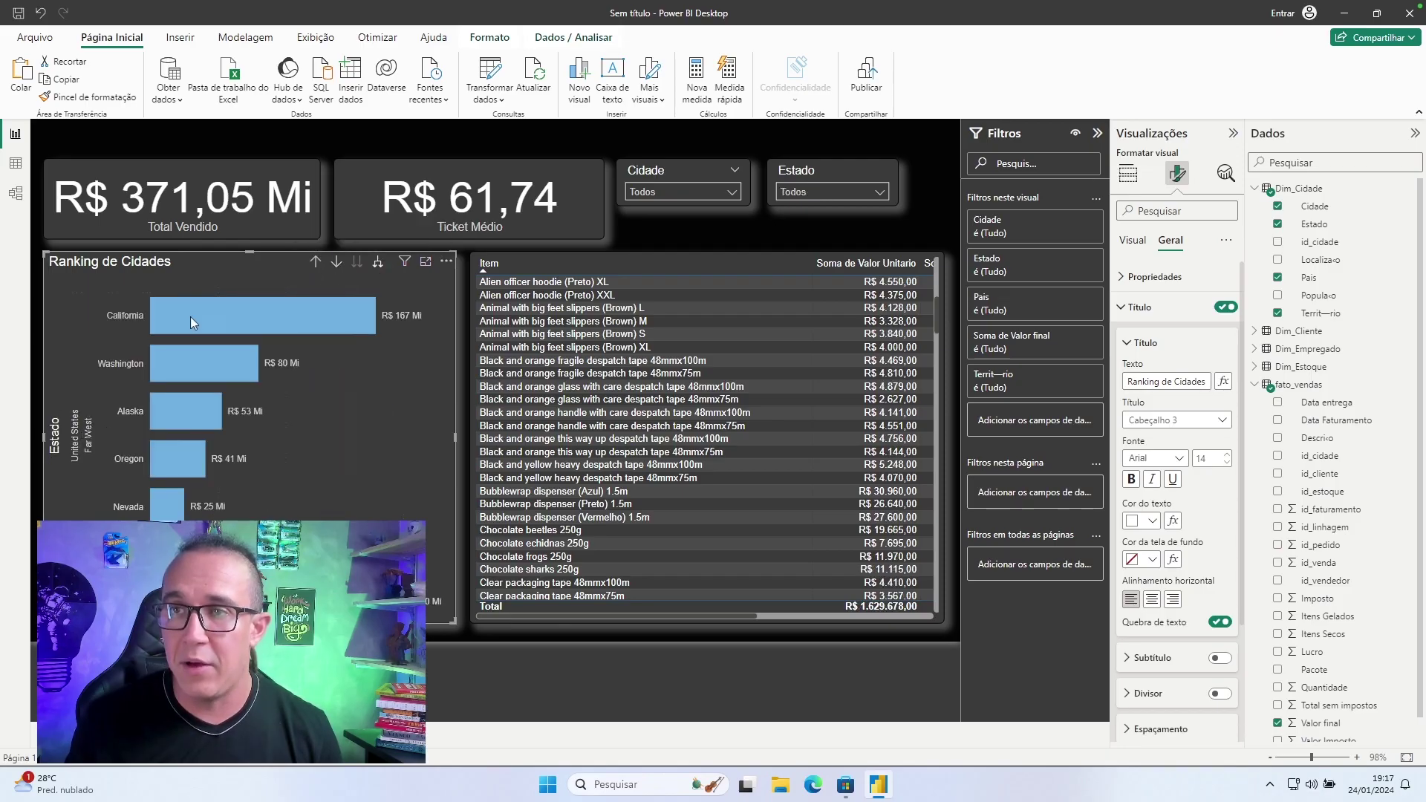
mouse_move(309, 315)
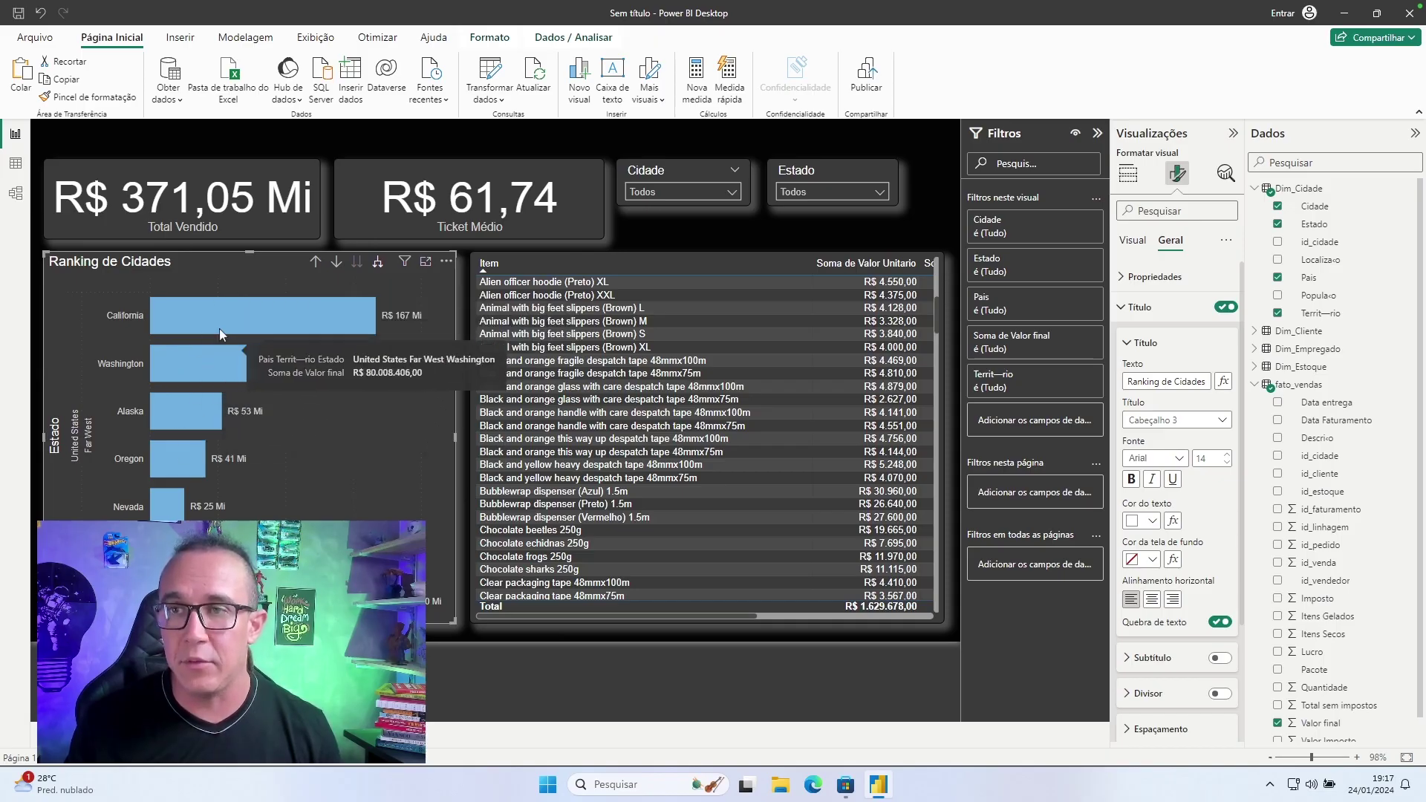
Turn on drill-down mode in the bar chart, drill into California's cities, and drill back up to the states.
click(337, 266)
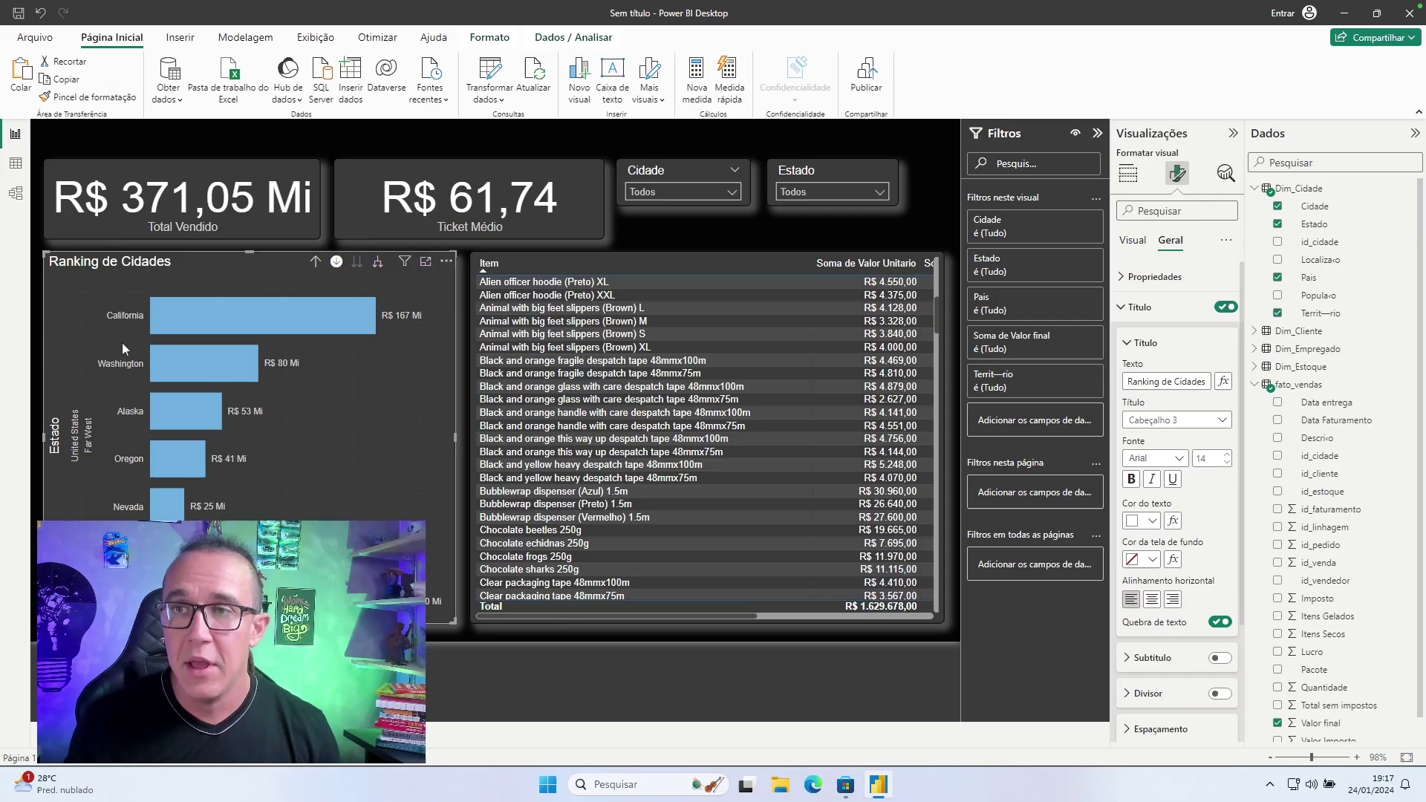
click(124, 316)
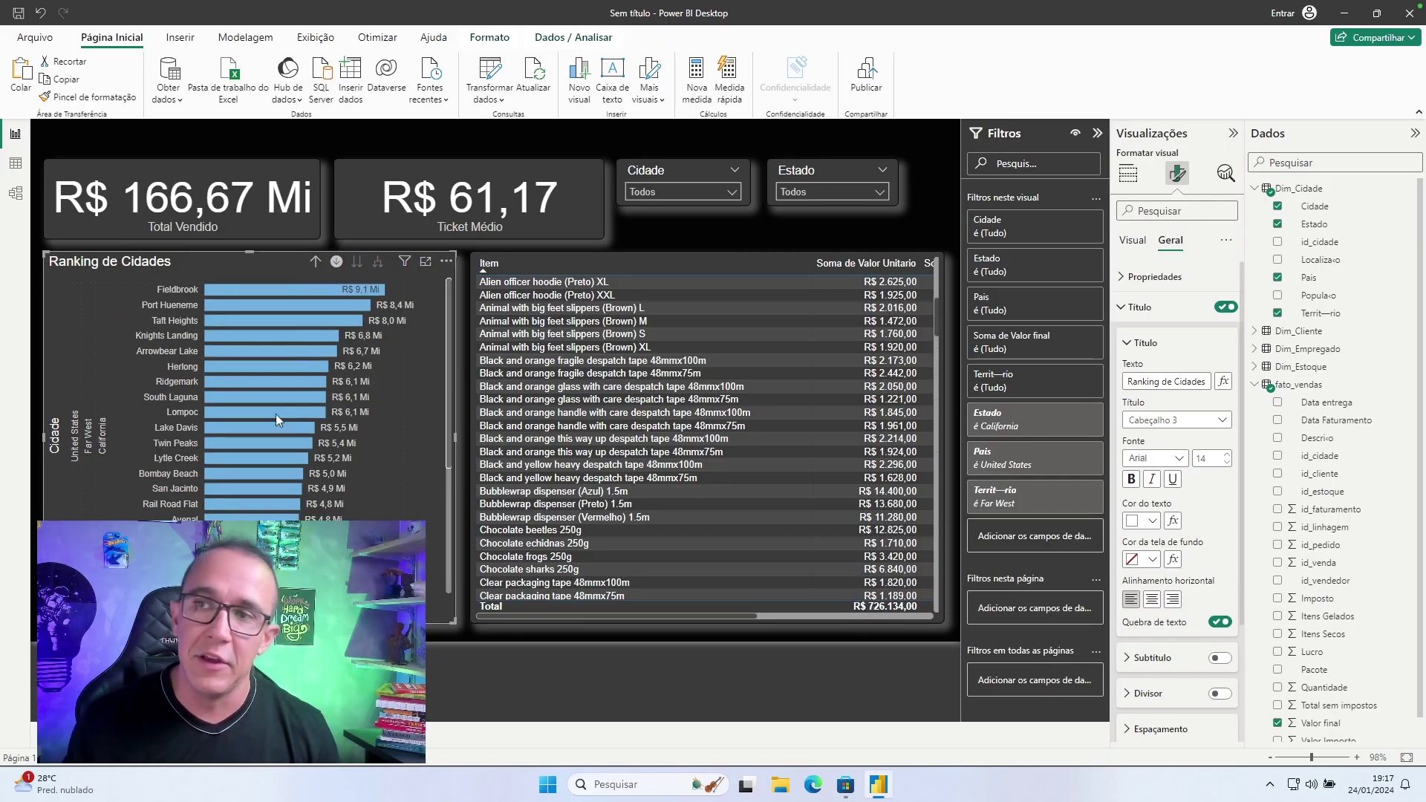
mouse_move(307, 287)
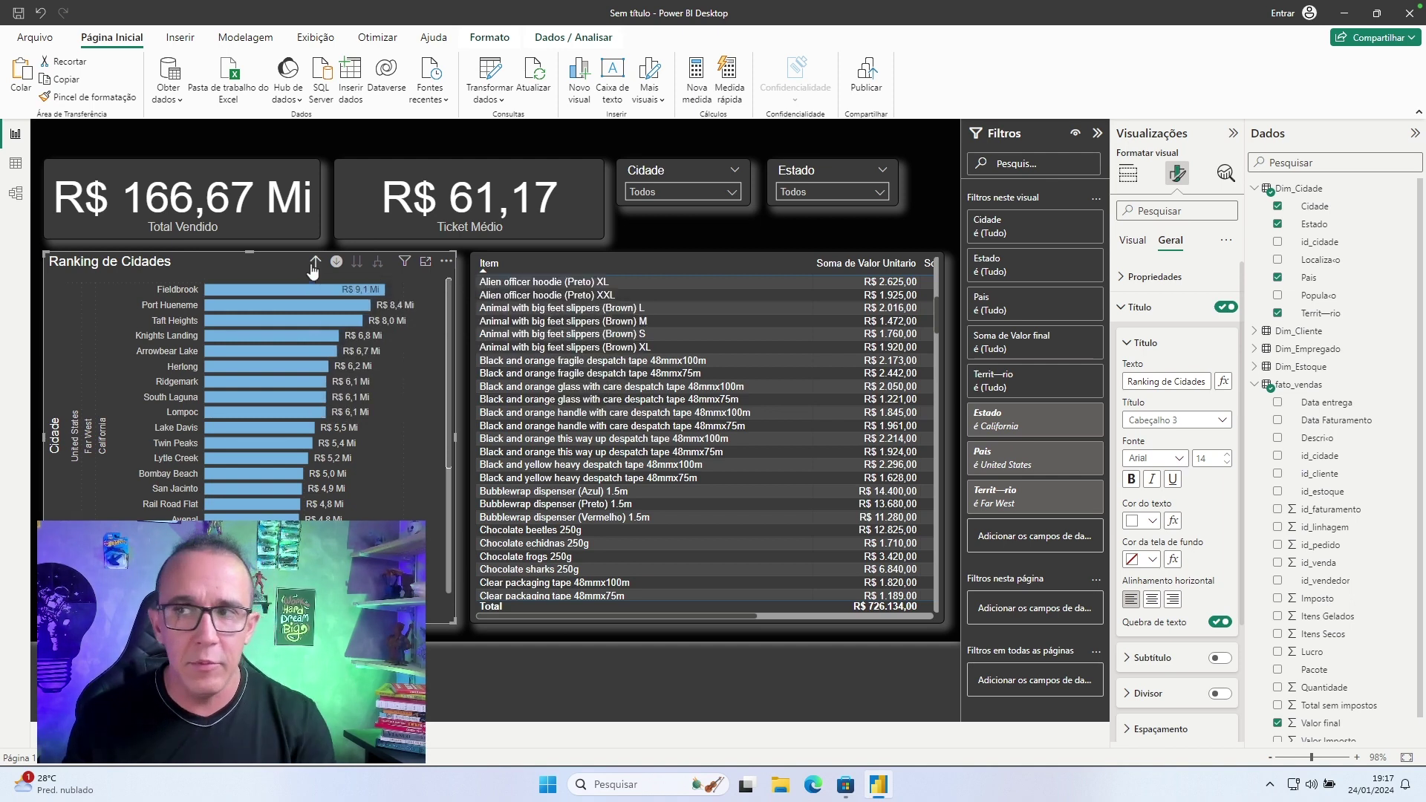
click(315, 261)
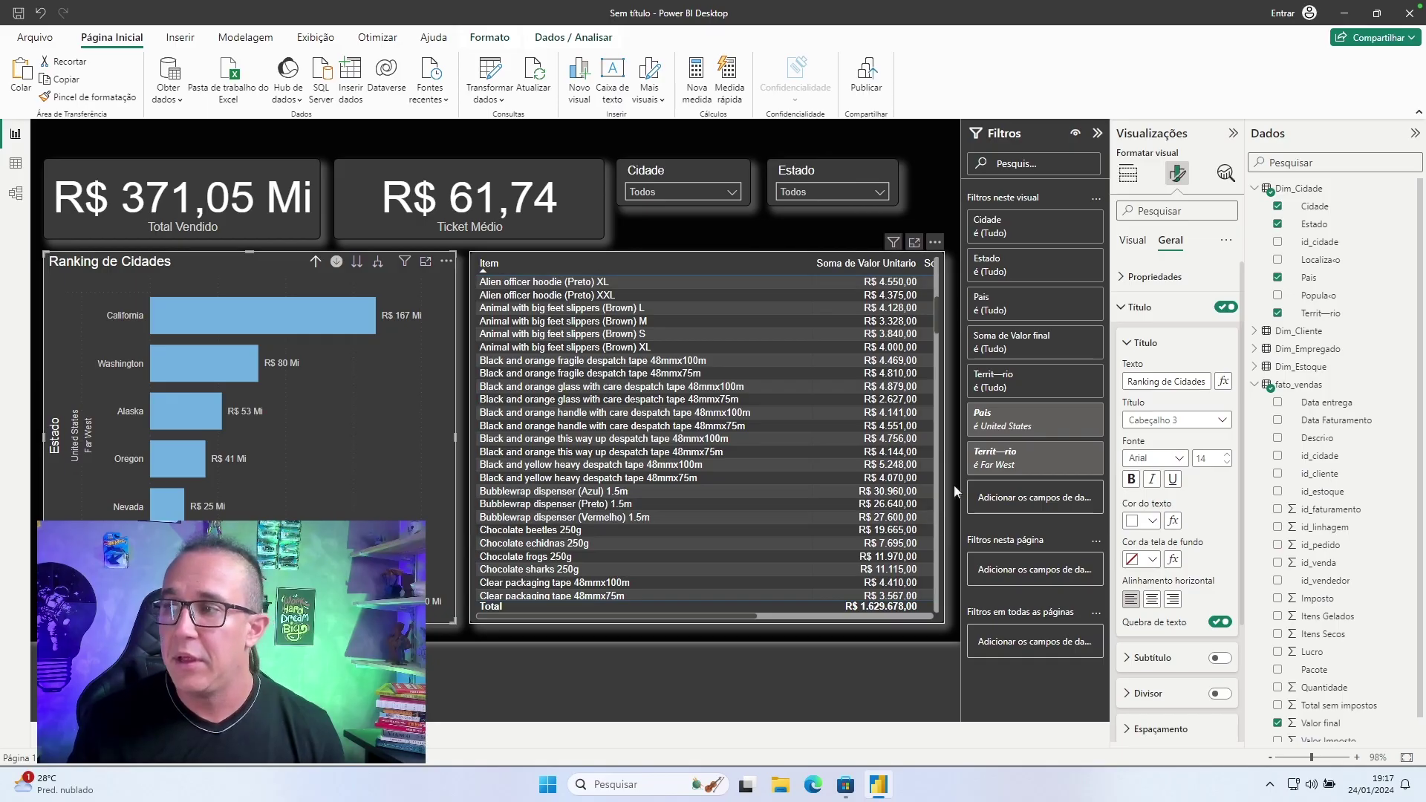
Duplicate the Cidade slicer and stack the two copies one above the other beside the Ticket Médio card.
click(703, 178)
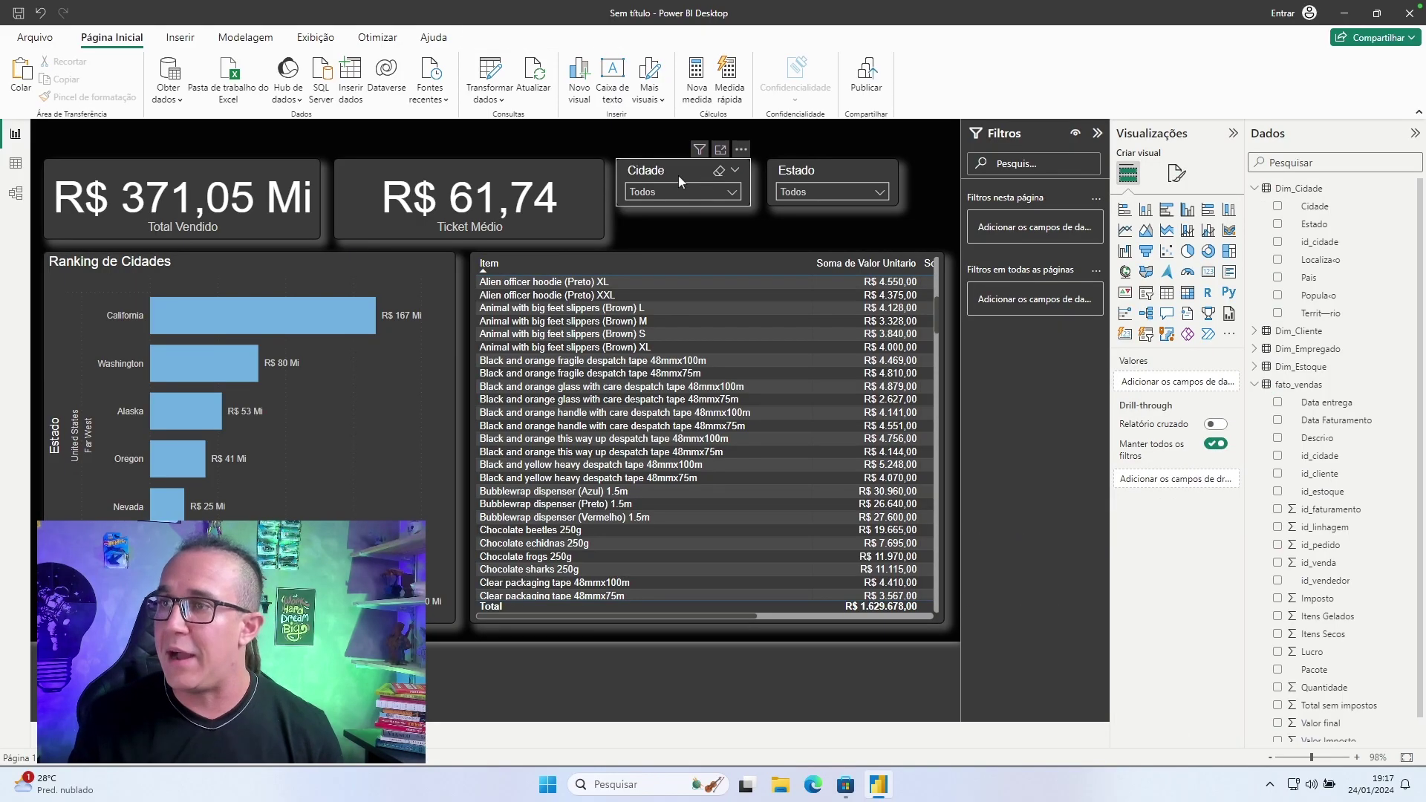
key(ctrl+c)
key(ctrl+v)
mouse_move(680, 174)
mouse_down()
mouse_move(674, 221)
mouse_move(675, 159)
mouse_up()
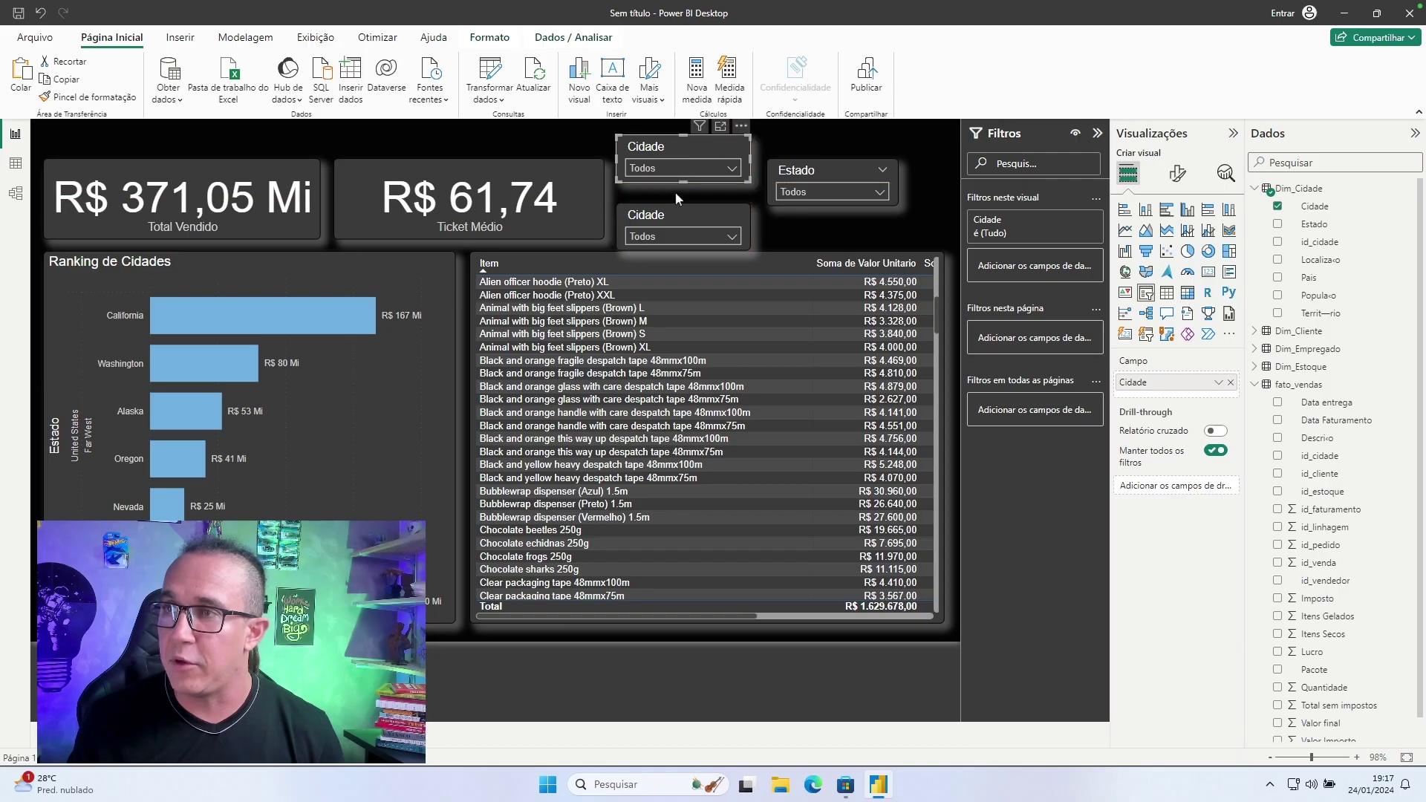
drag(676, 208, 675, 197)
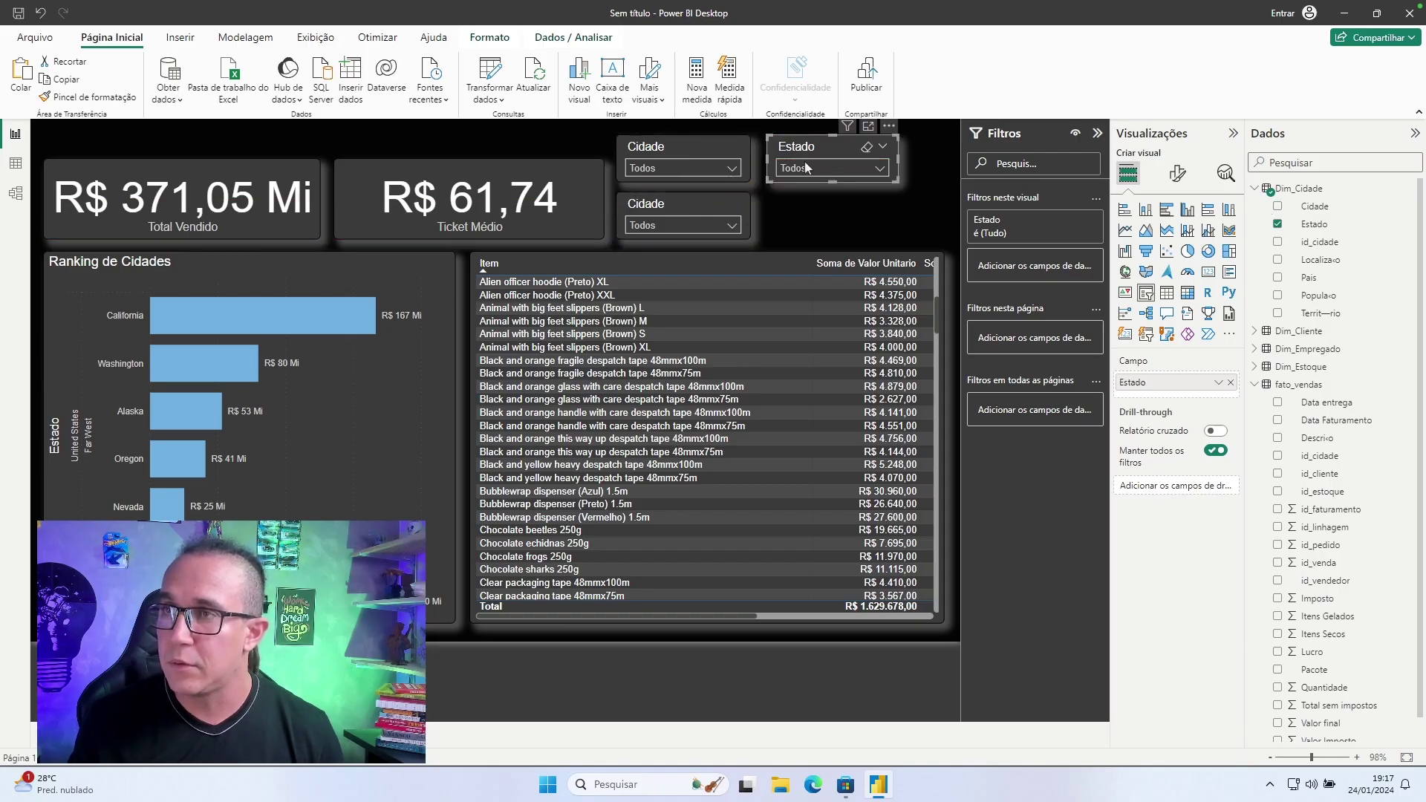
Extend the Ticket Médio and Total Vendido cards upward so their upper edges align with the Cidade and Estado slicers.
click(476, 160)
drag(471, 159, 476, 138)
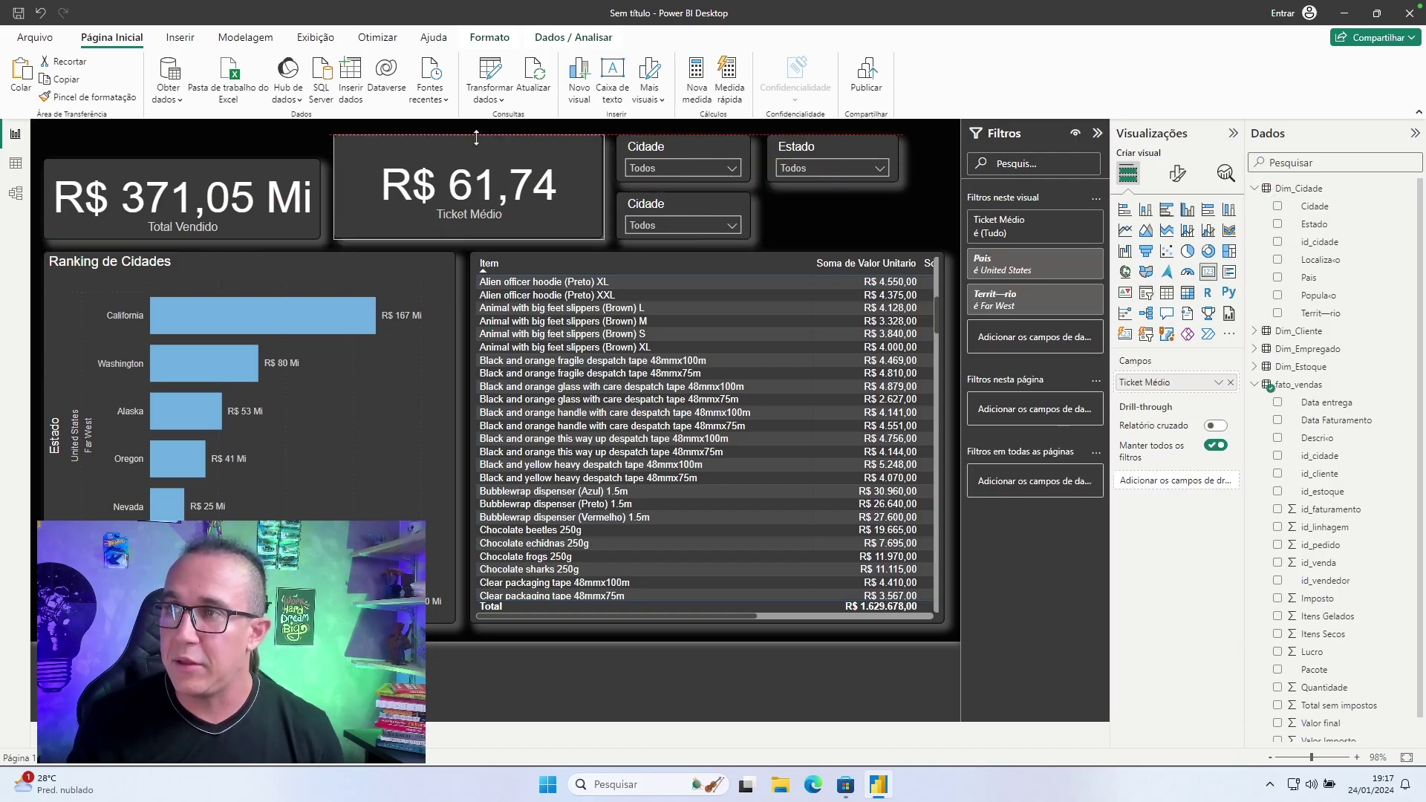
click(186, 174)
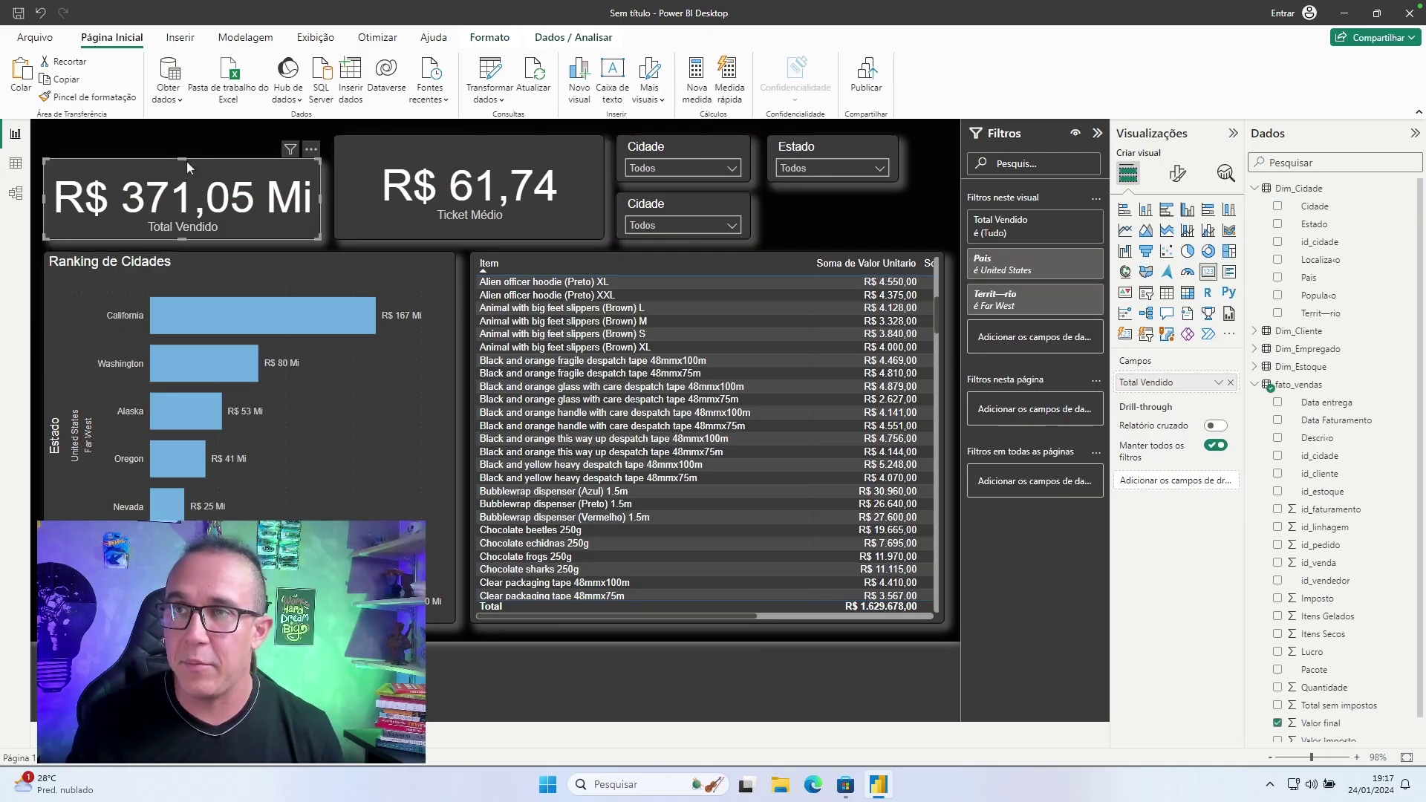
drag(184, 158, 184, 135)
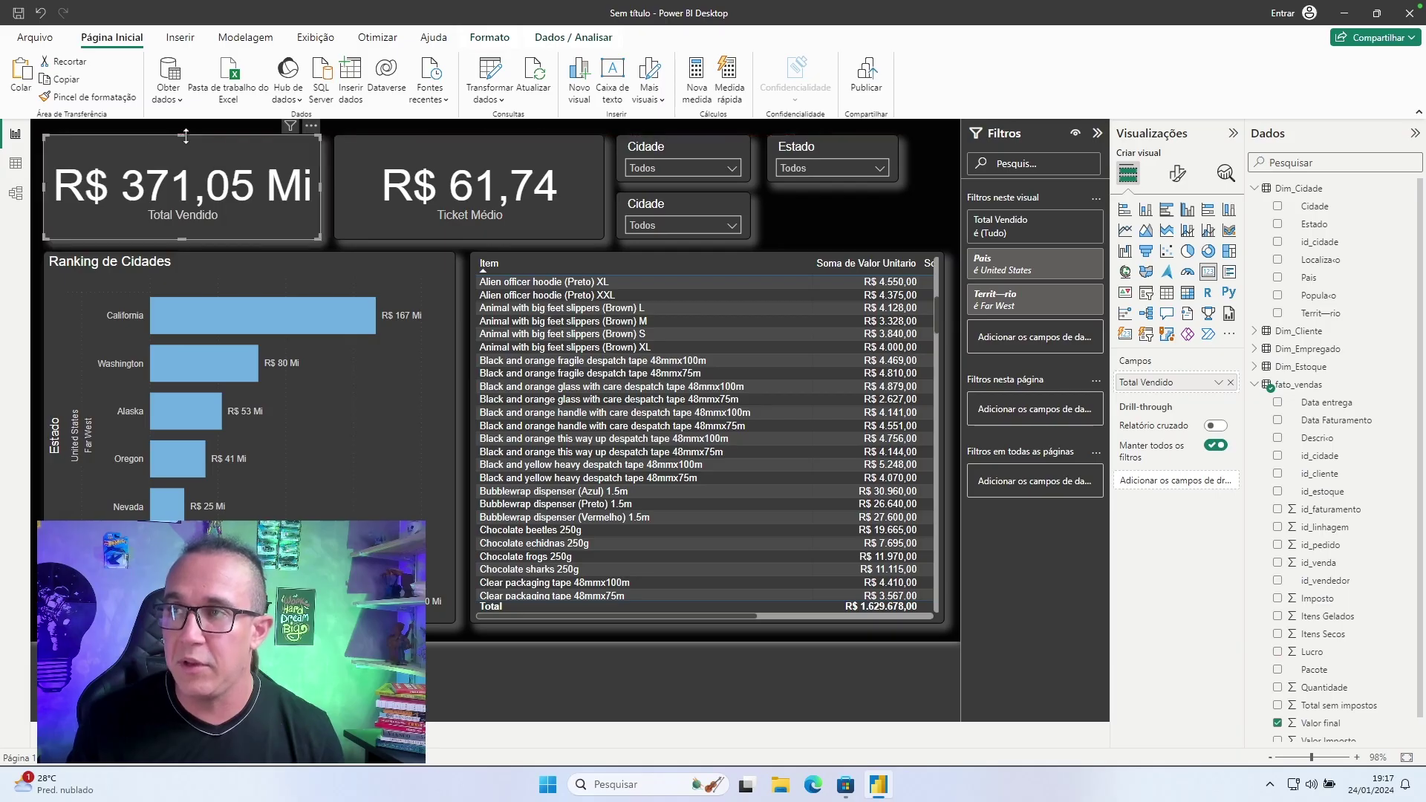
Replace the Cidade field of the lower Cidade slicer with the Item field from the Dim_Estoque table.
click(717, 206)
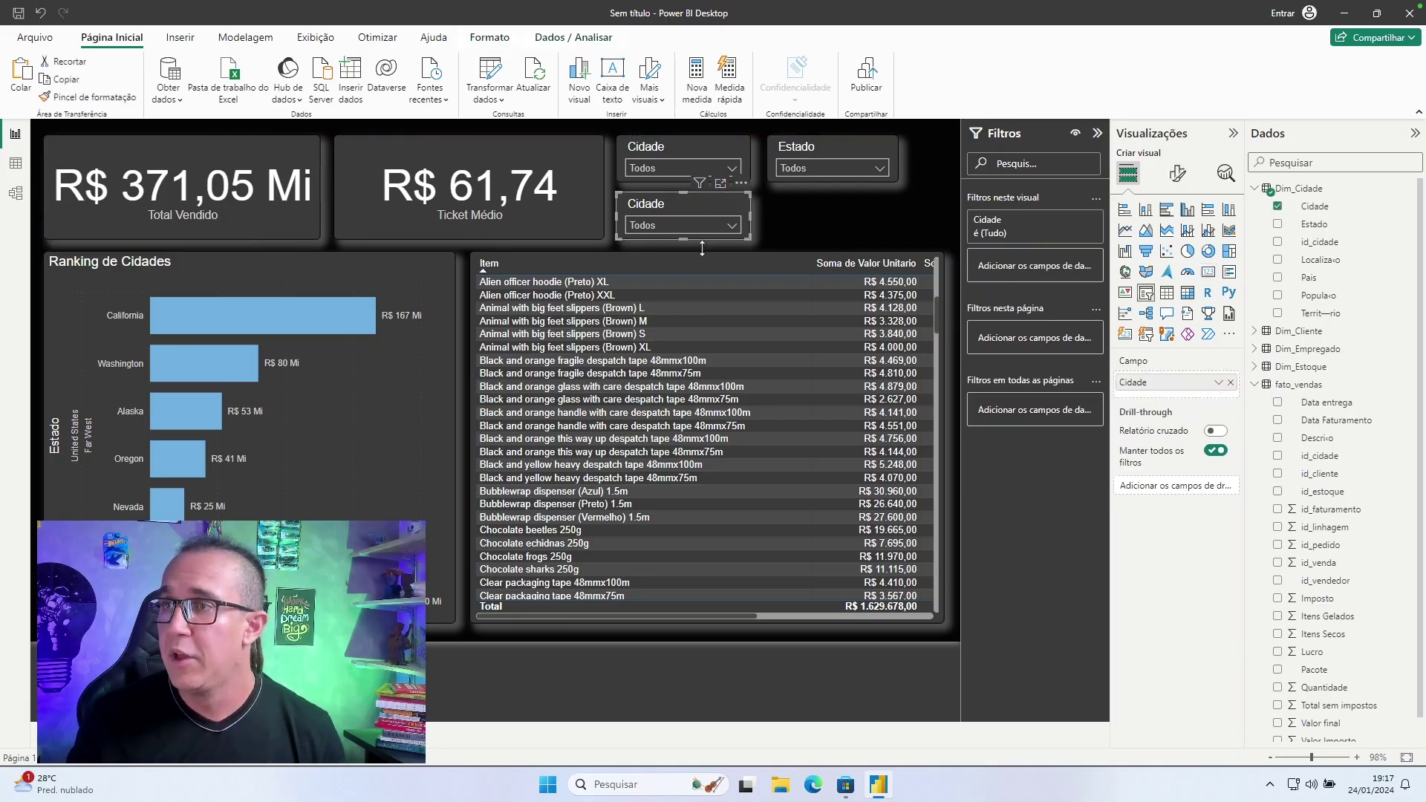
click(1255, 188)
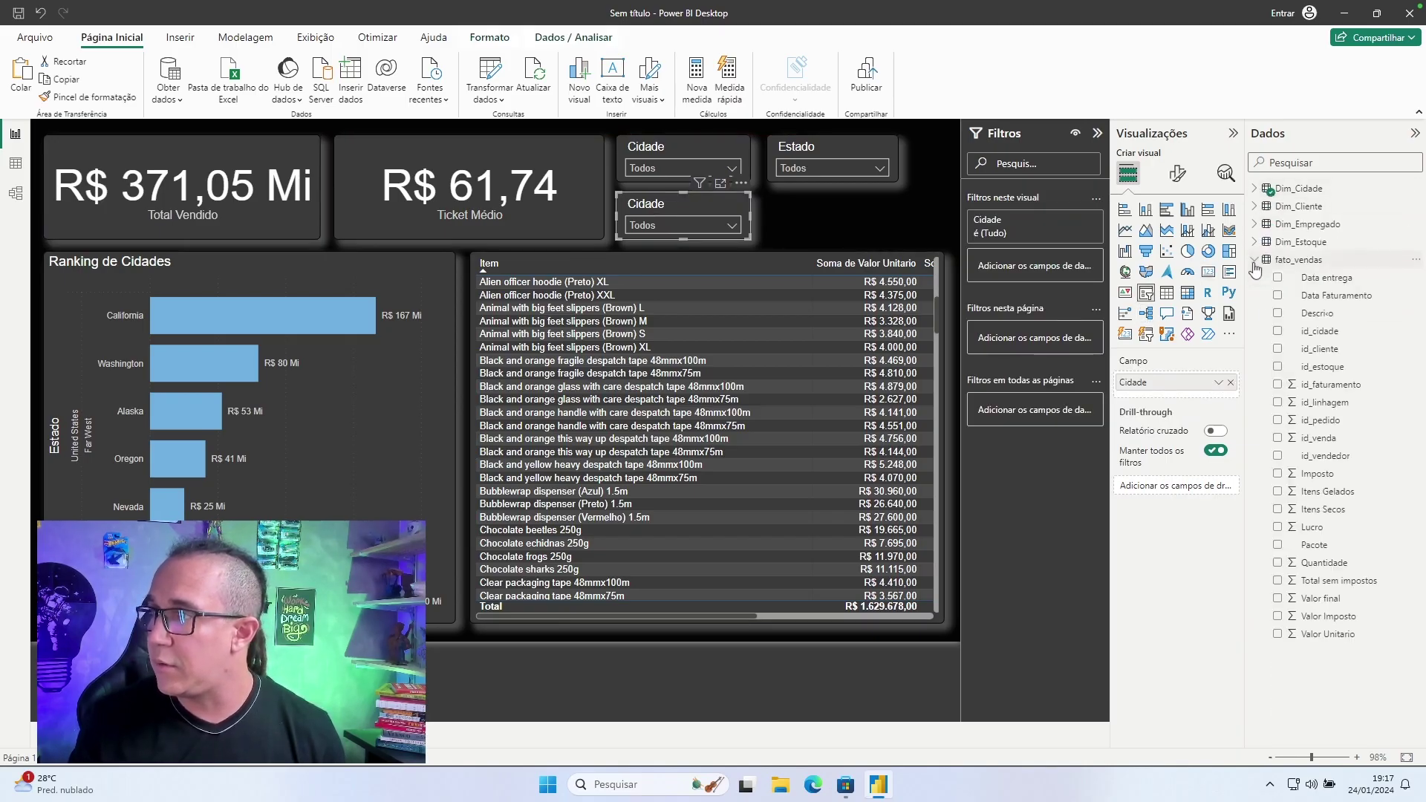
click(1256, 260)
click(1256, 242)
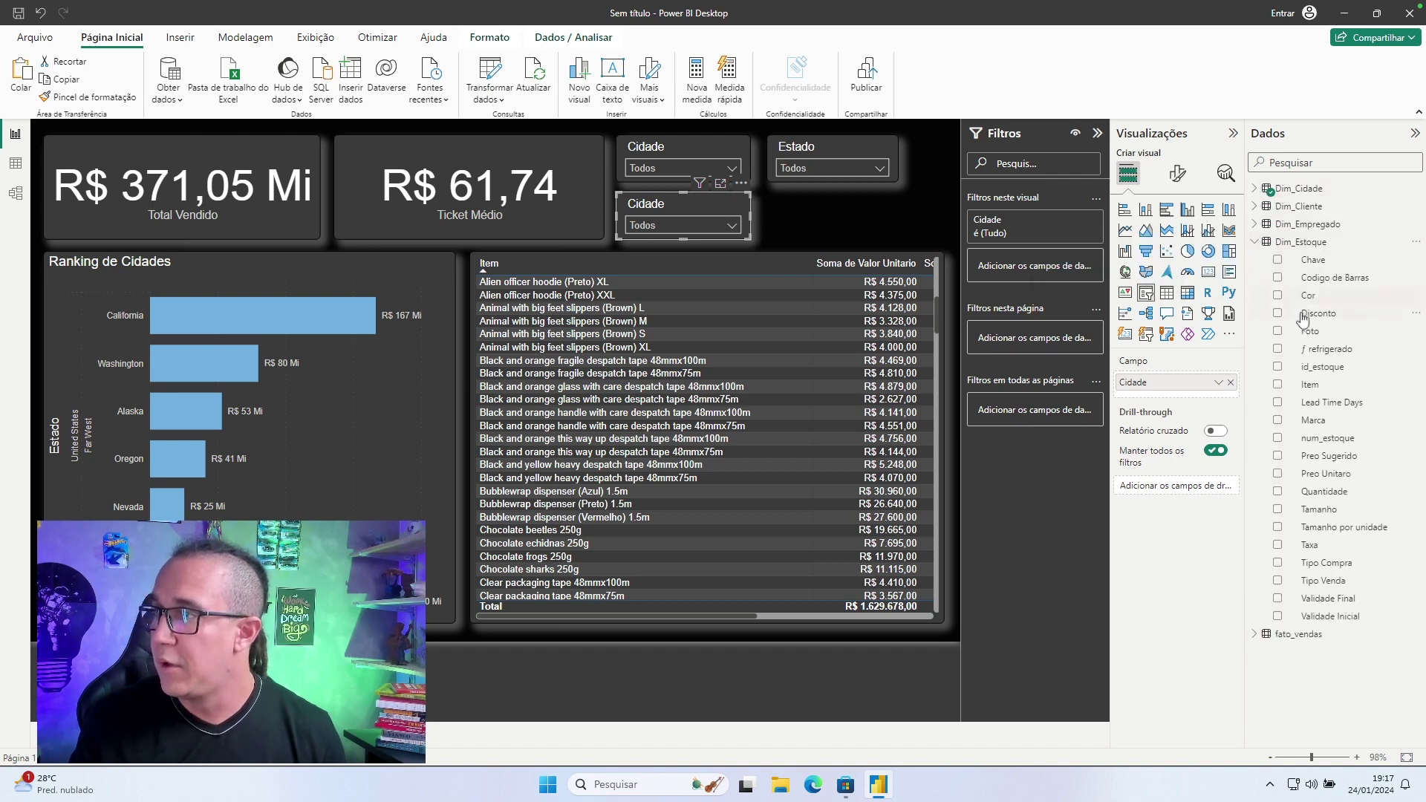
drag(1310, 385, 1170, 381)
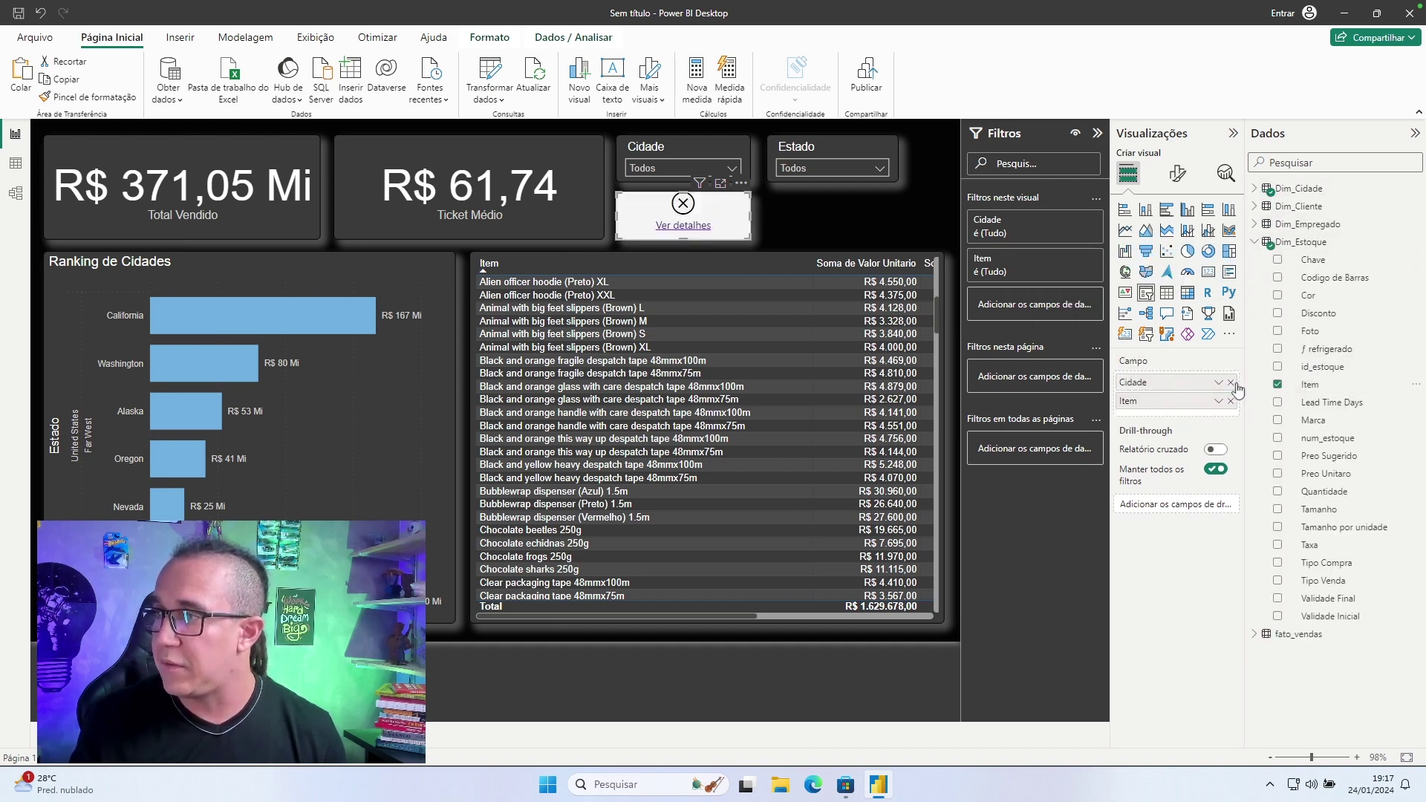
Filter the report to "10 mm Anti static bubble wrap (Azul) 10m" with the Item slicer.
click(651, 225)
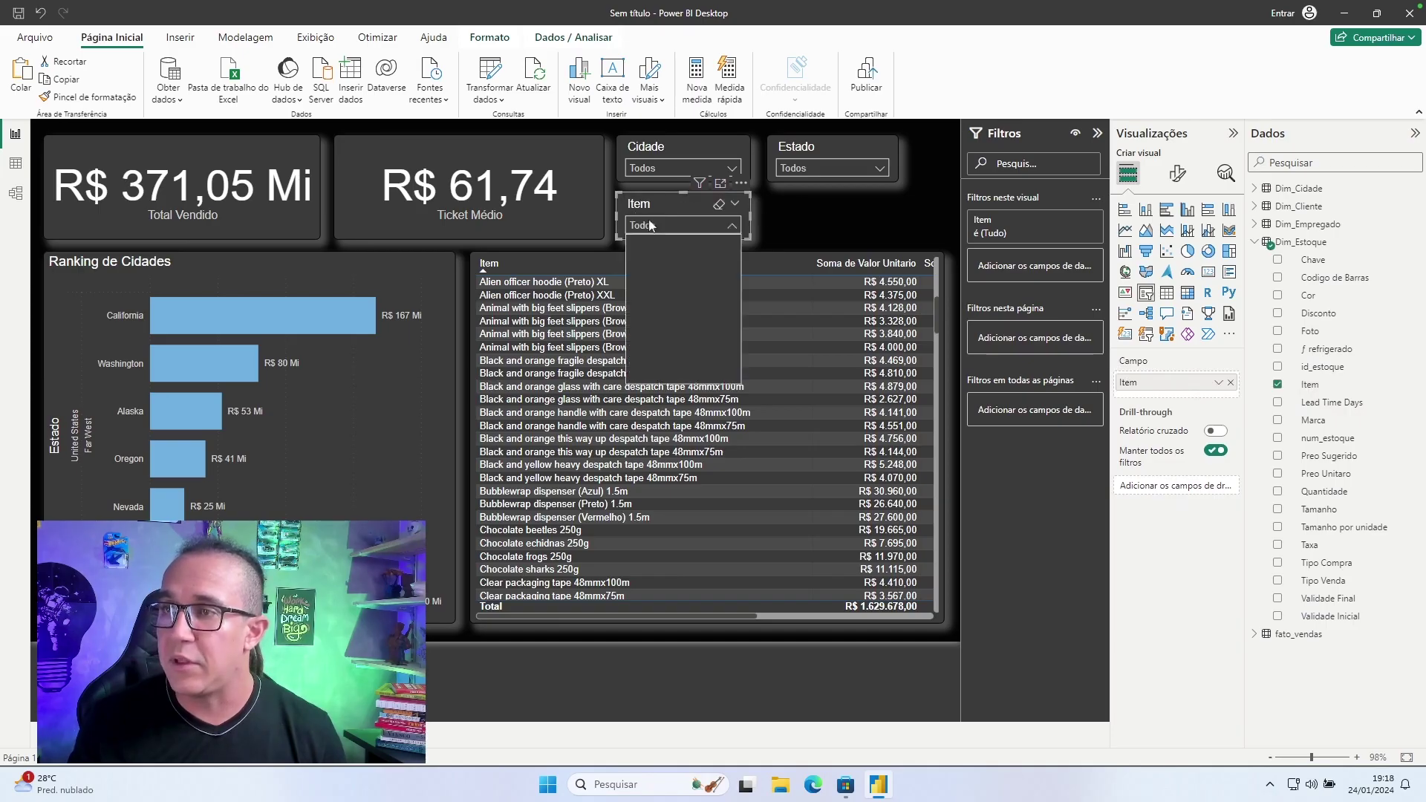
click(651, 225)
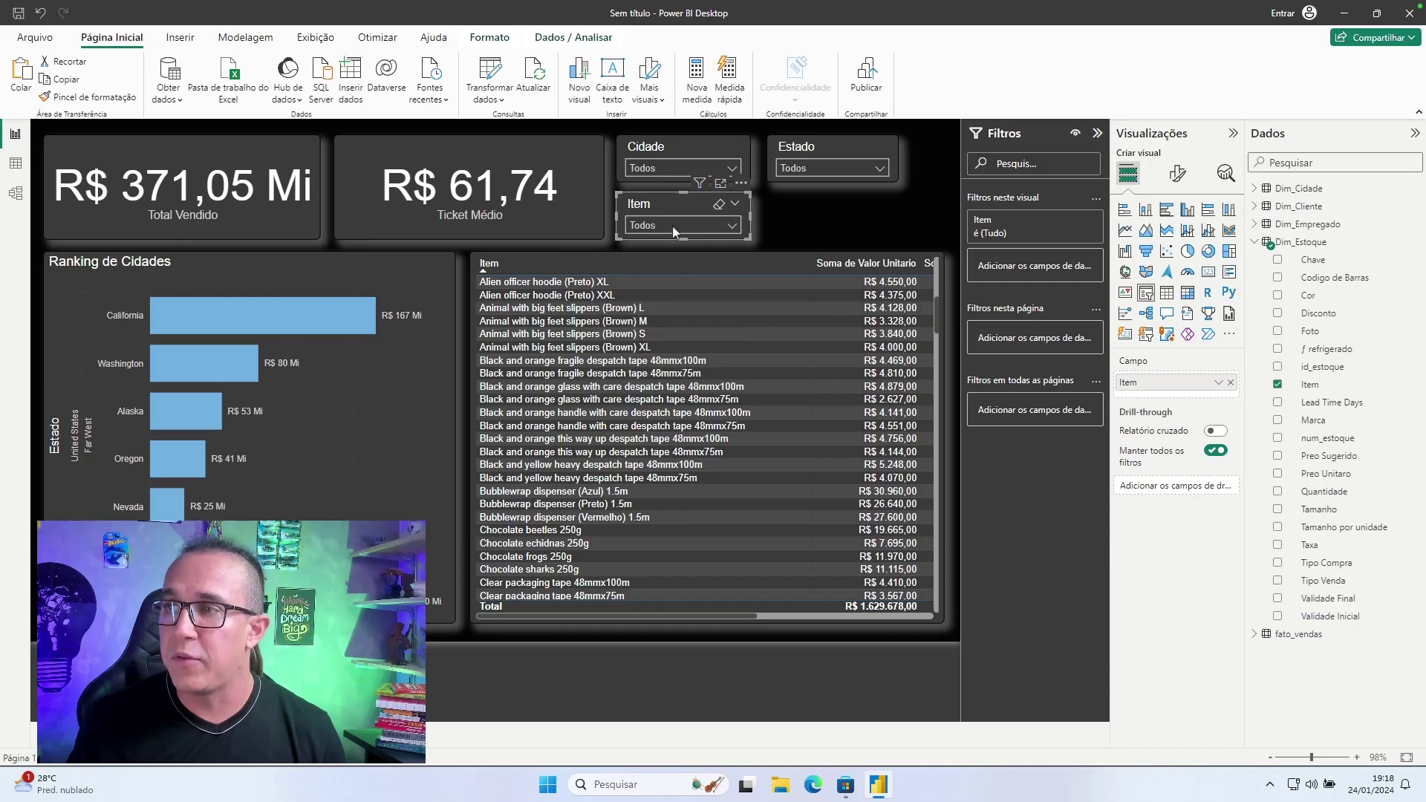
click(672, 226)
click(676, 245)
click(688, 222)
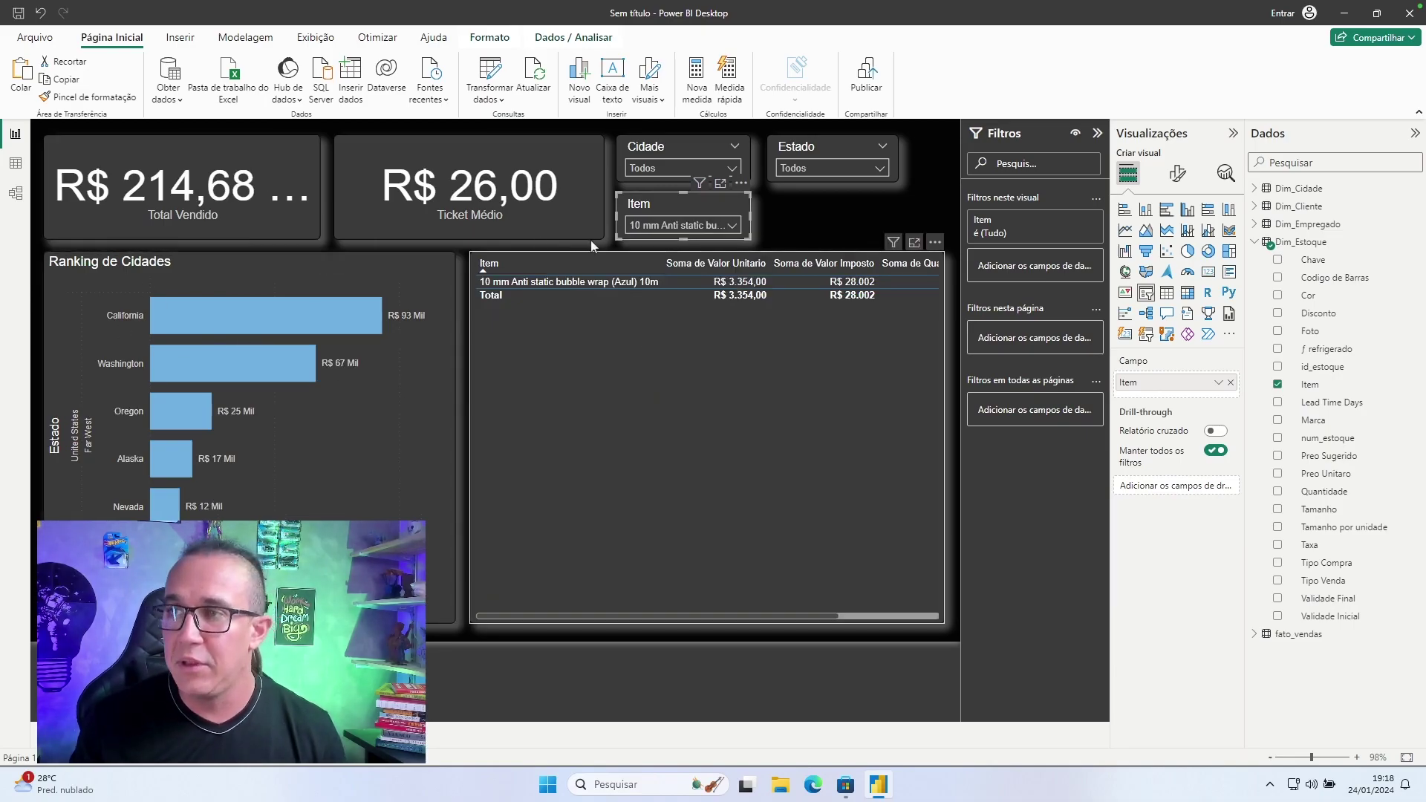
click(669, 227)
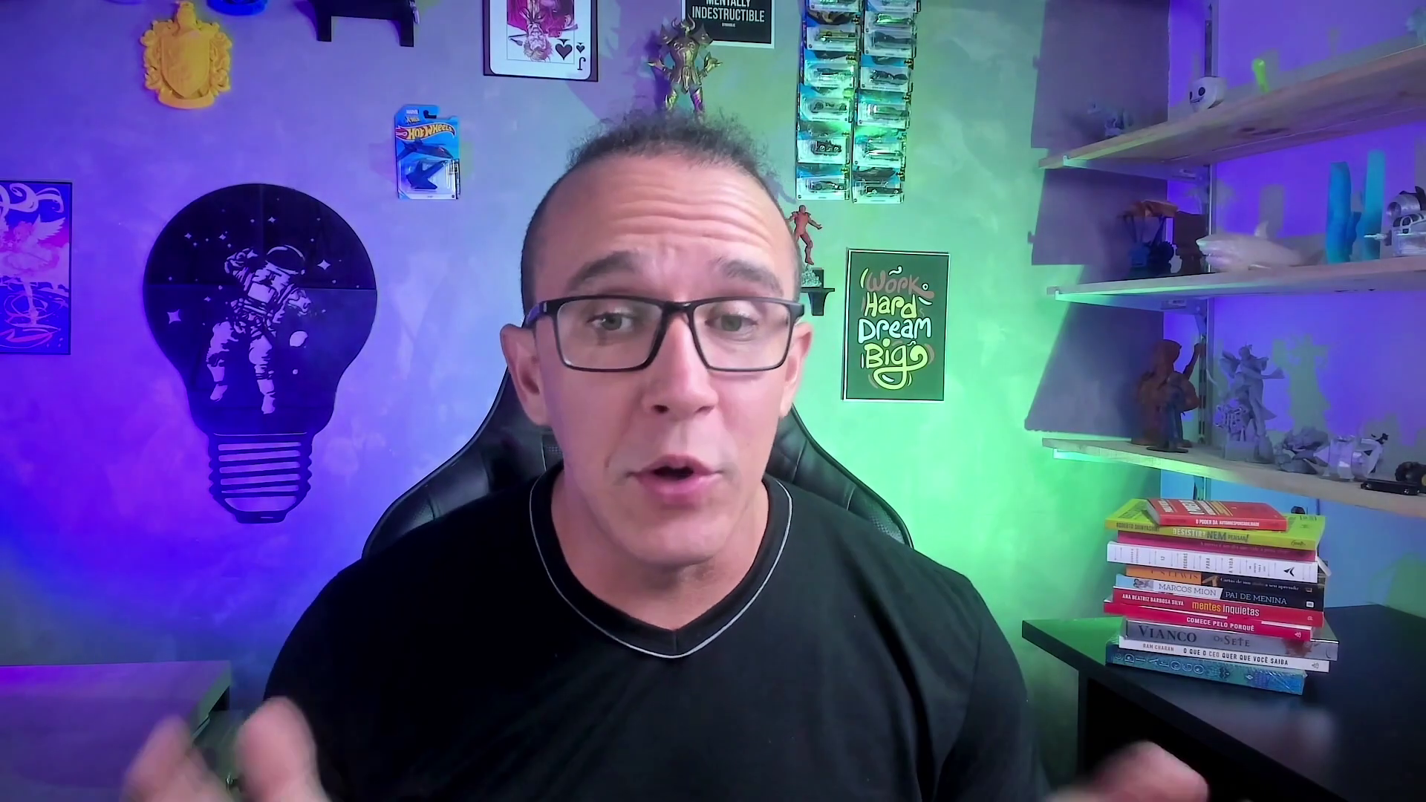